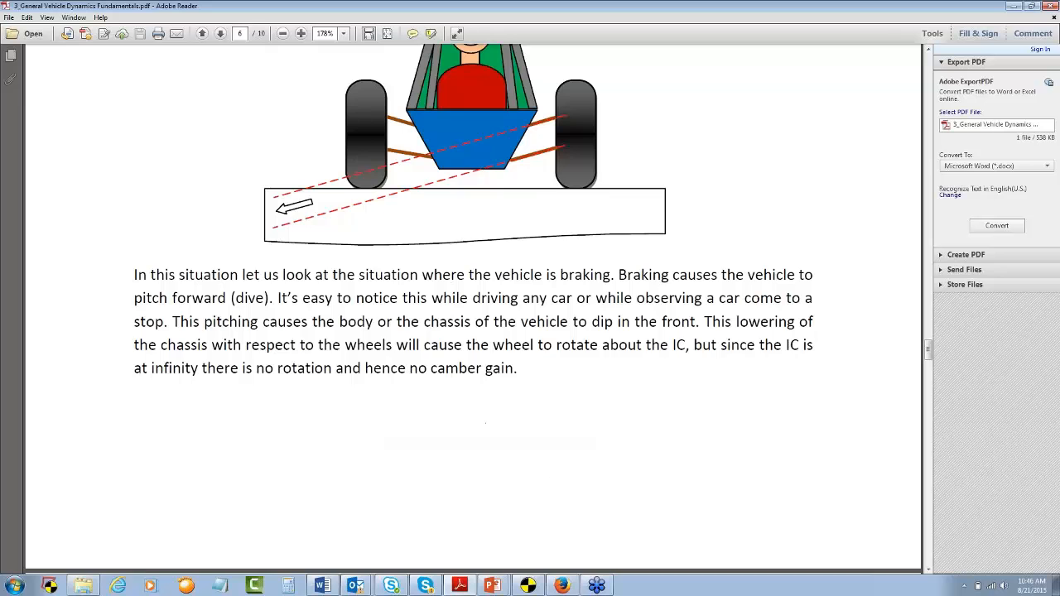
# Step: Read pages 6 to 8 on camber behaviour during braking and cornering with the instant centre at infinity, comparing the cornering diagrams
pyautogui.scroll(1, 473, 308)
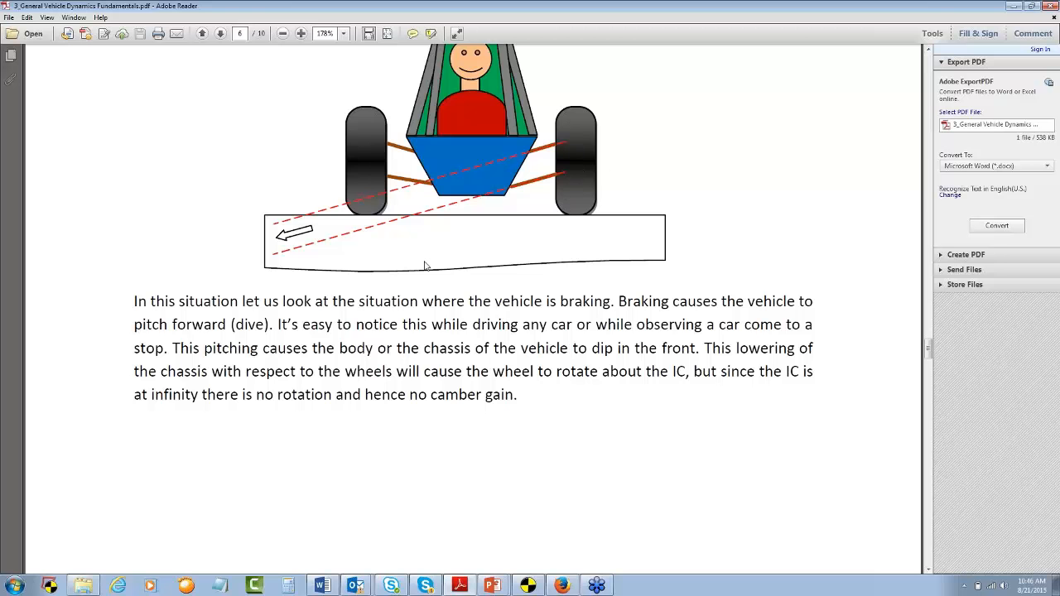
pyautogui.scroll(-5, 425, 265)
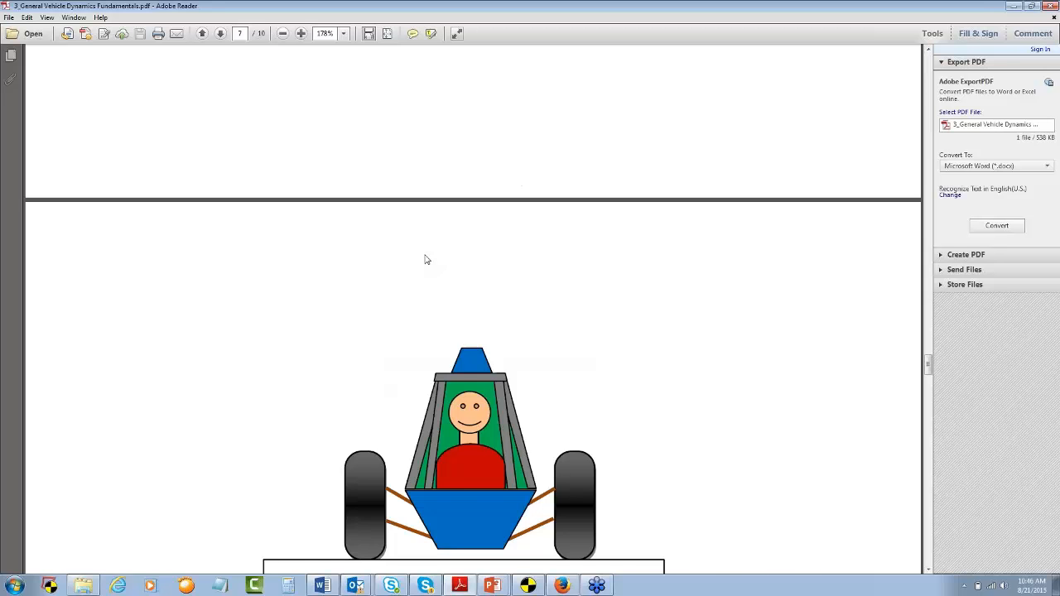
pyautogui.scroll(-3, 425, 260)
pyautogui.scroll(-2, 425, 260)
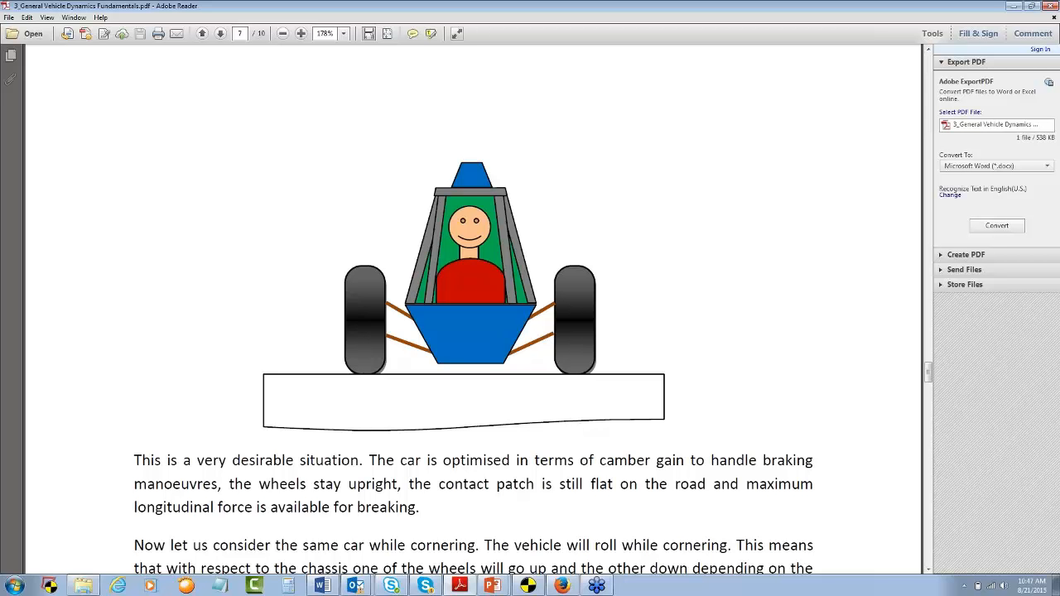
pyautogui.scroll(-5, 472, 315)
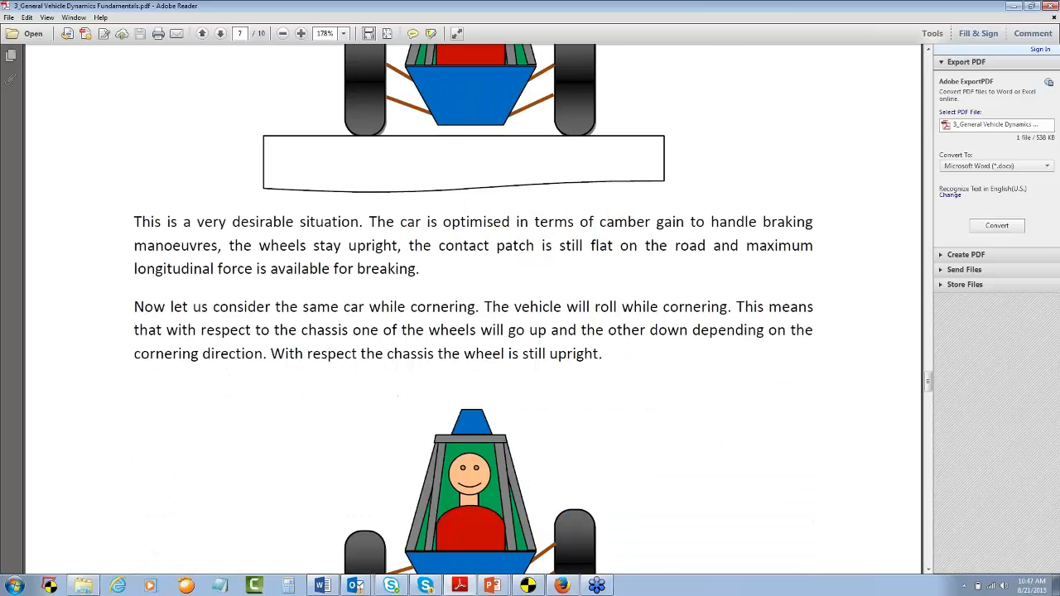
pyautogui.scroll(-2, 472, 315)
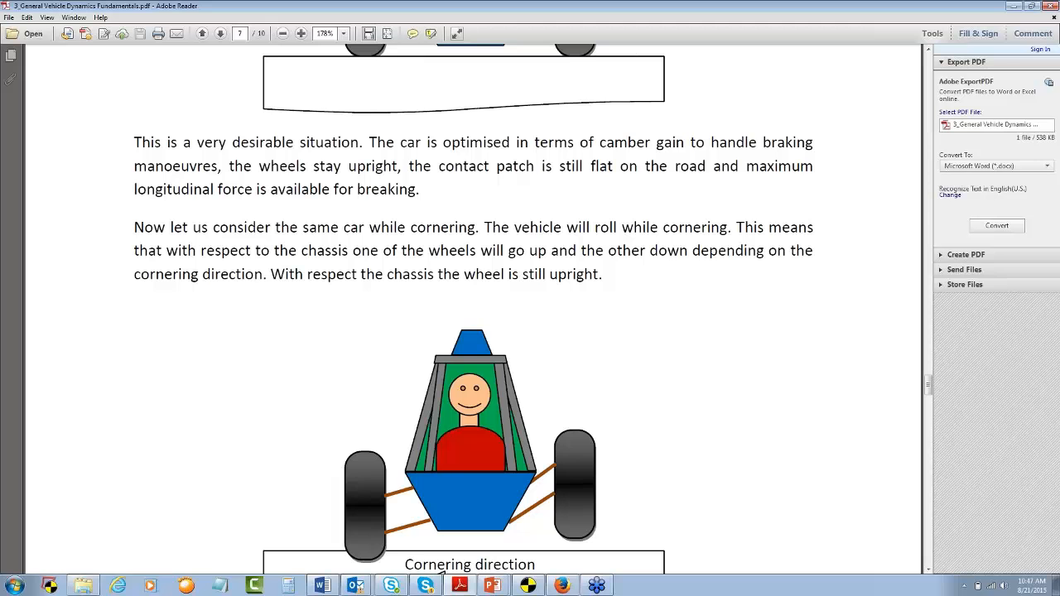
pyautogui.scroll(-2, 472, 315)
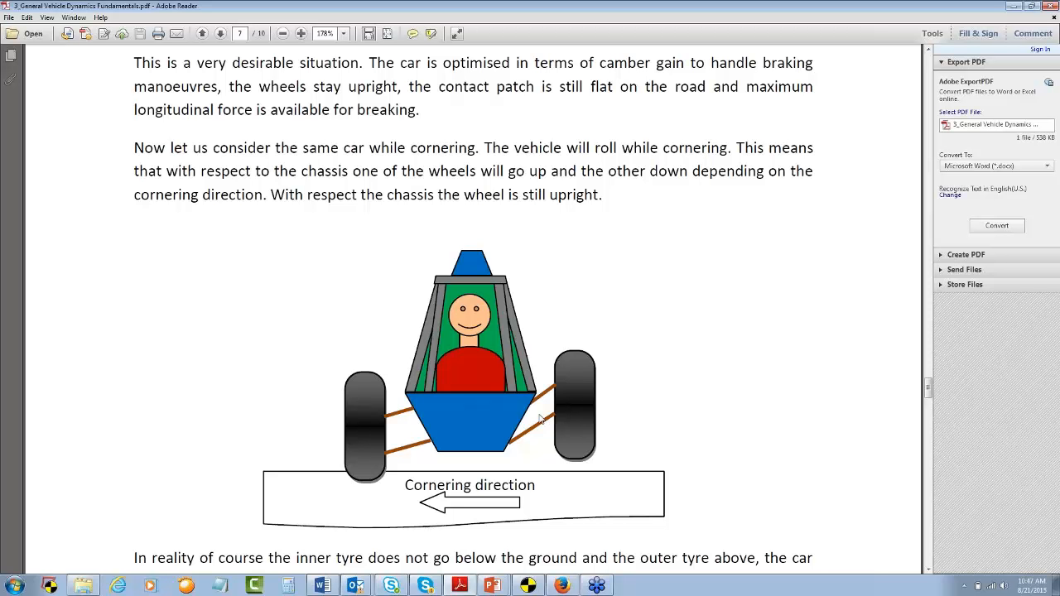
pyautogui.scroll(-6, 540, 419)
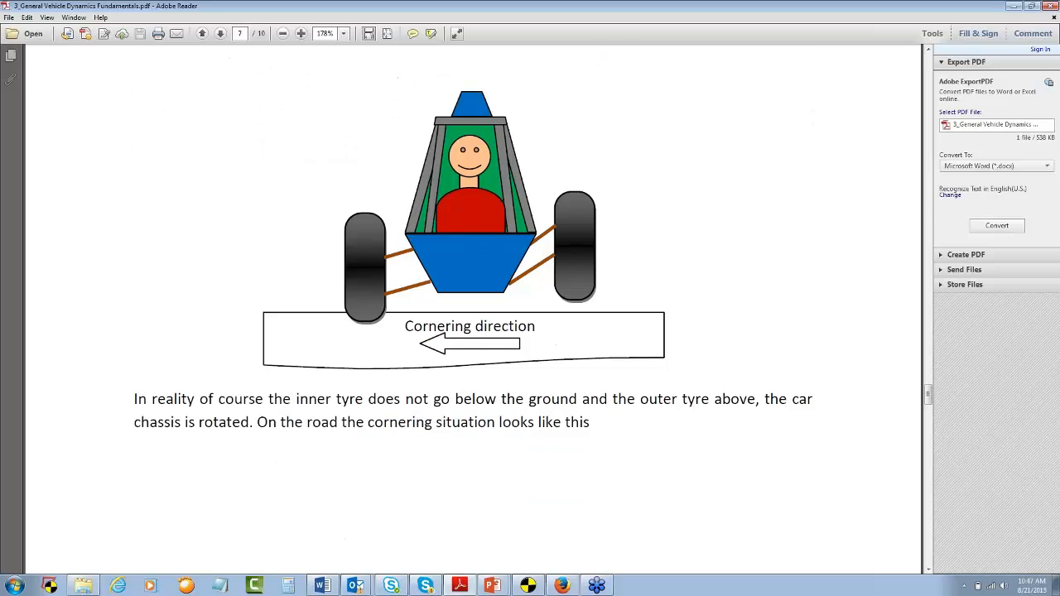
pyautogui.scroll(-12, 513, 322)
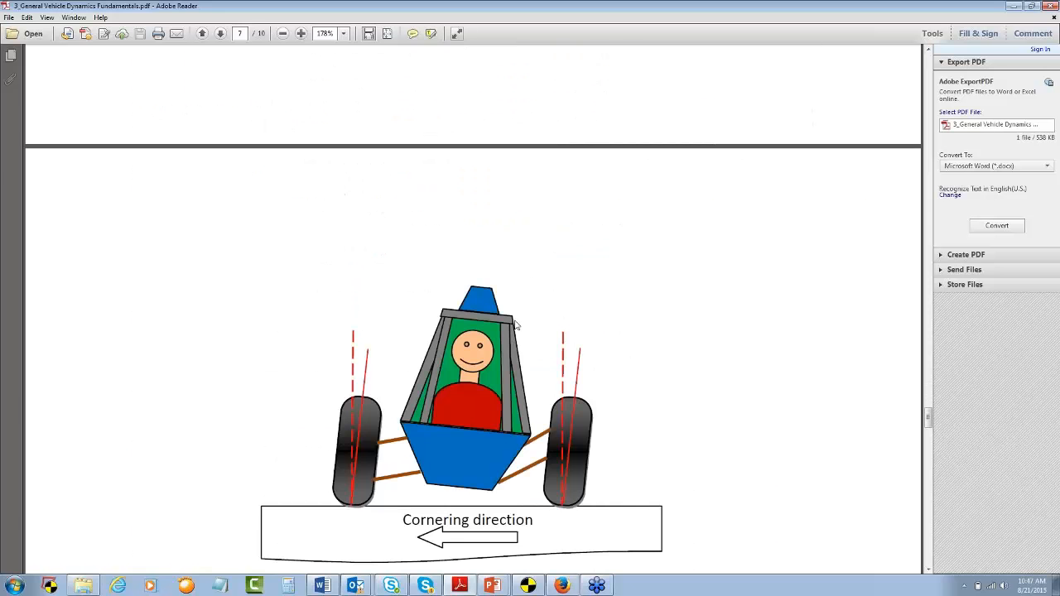
pyautogui.scroll(-2, 514, 324)
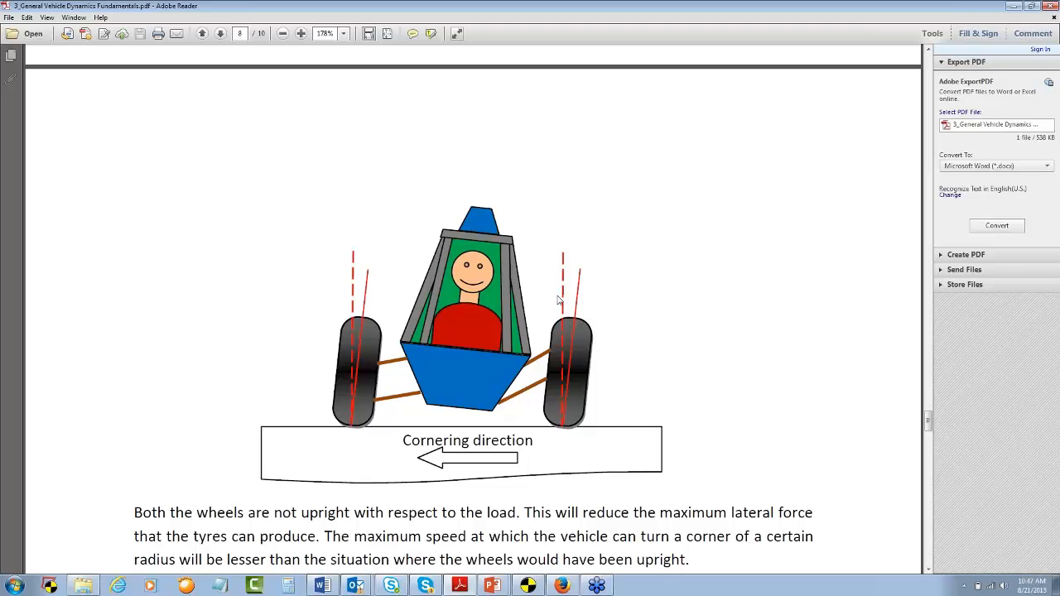
pyautogui.scroll(6, 559, 301)
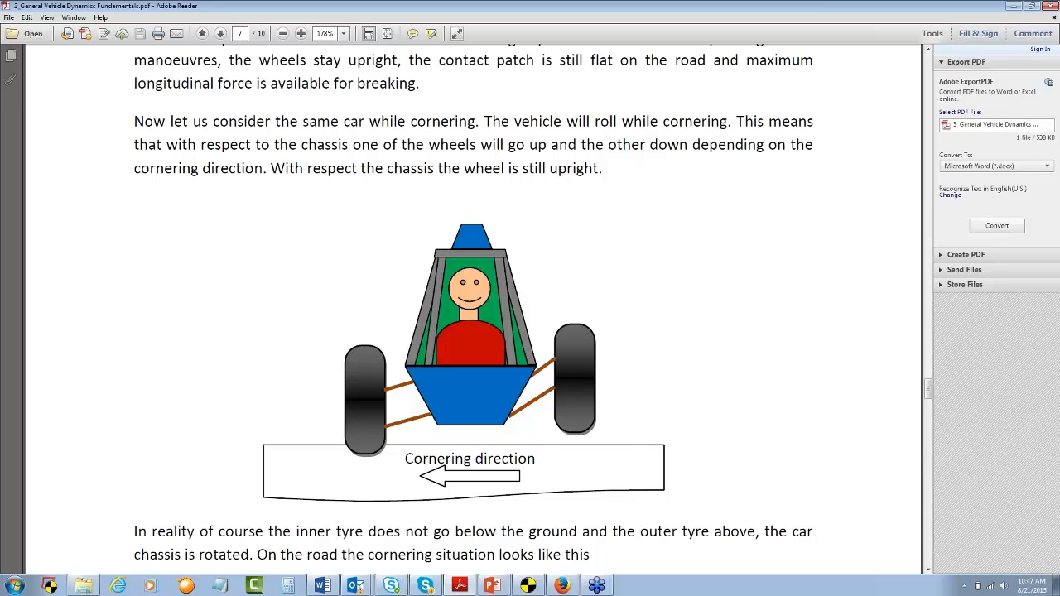
pyautogui.scroll(4, 464, 314)
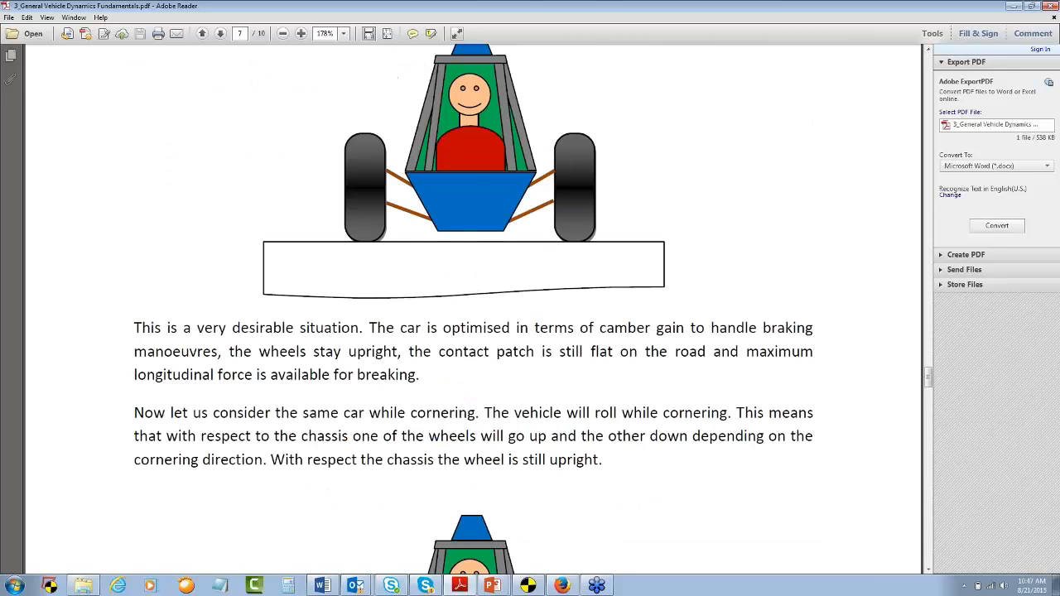
pyautogui.scroll(-4, 463, 315)
pyautogui.scroll(-8, 464, 315)
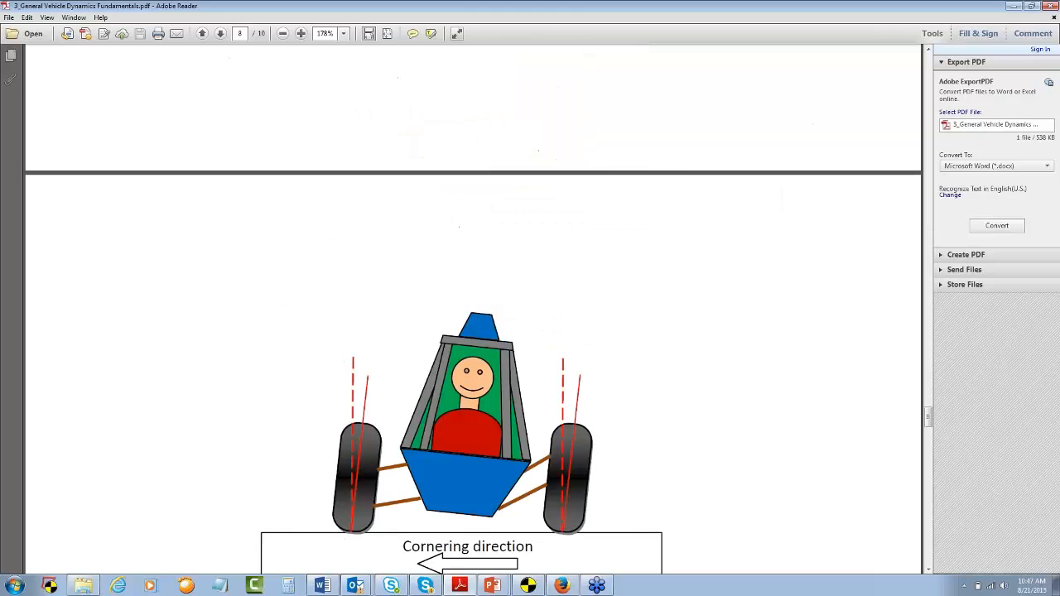
pyautogui.scroll(-2, 530, 420)
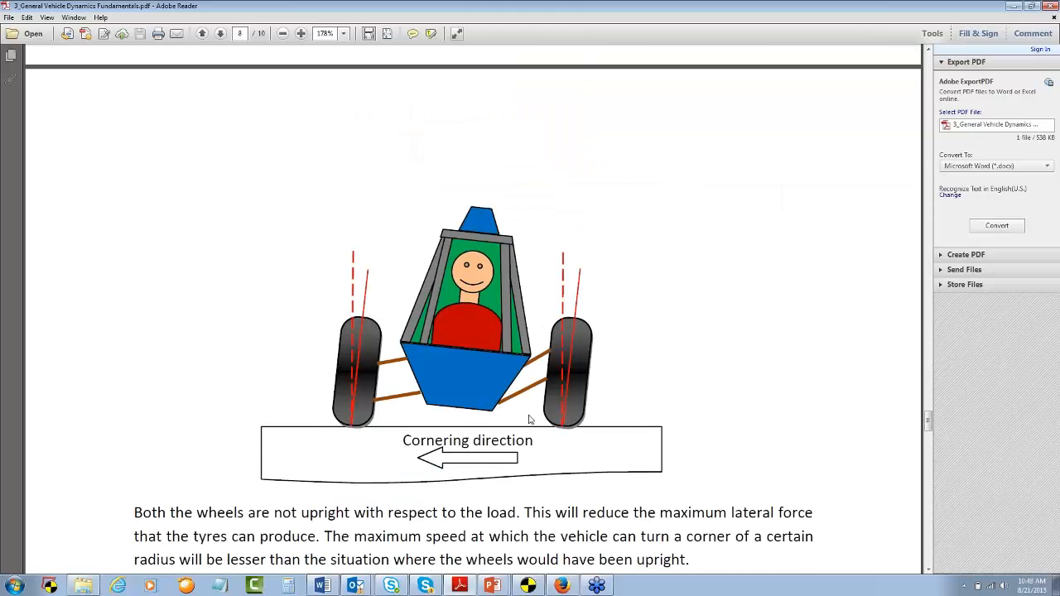
# Step: Examine the cornering-oriented suspension design on pages 8 and 9, including the instant centre, wheel rotation arc and roll diagrams
pyautogui.scroll(-3, 530, 420)
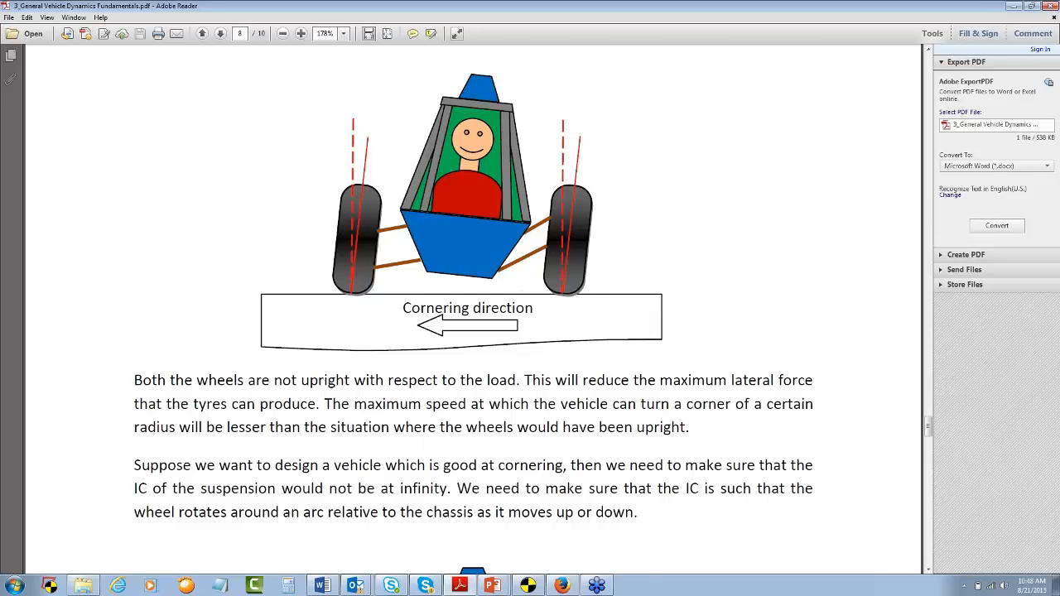
pyautogui.scroll(-6, 464, 309)
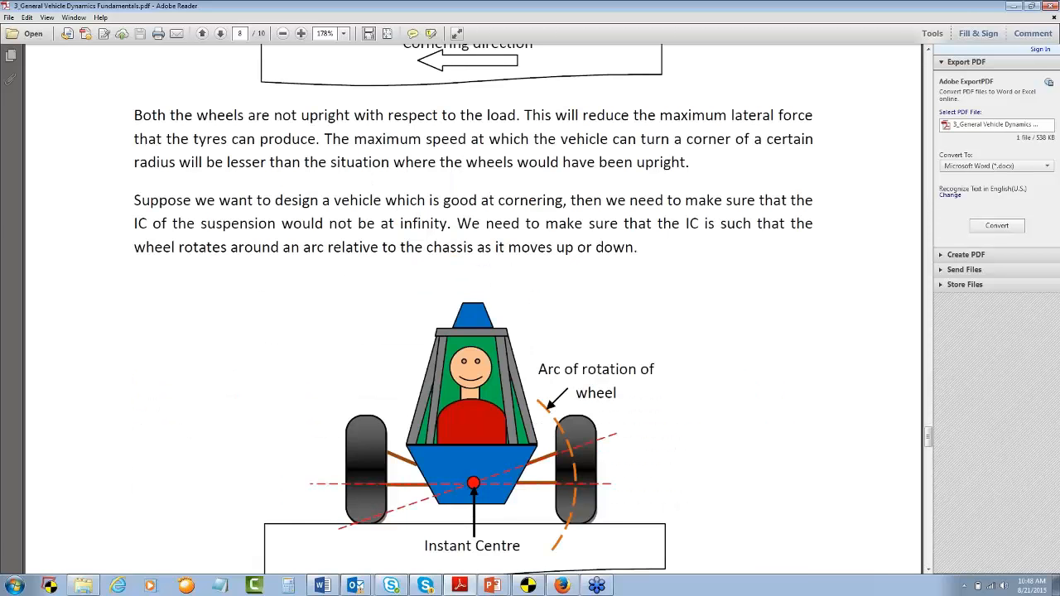
pyautogui.scroll(-2, 464, 309)
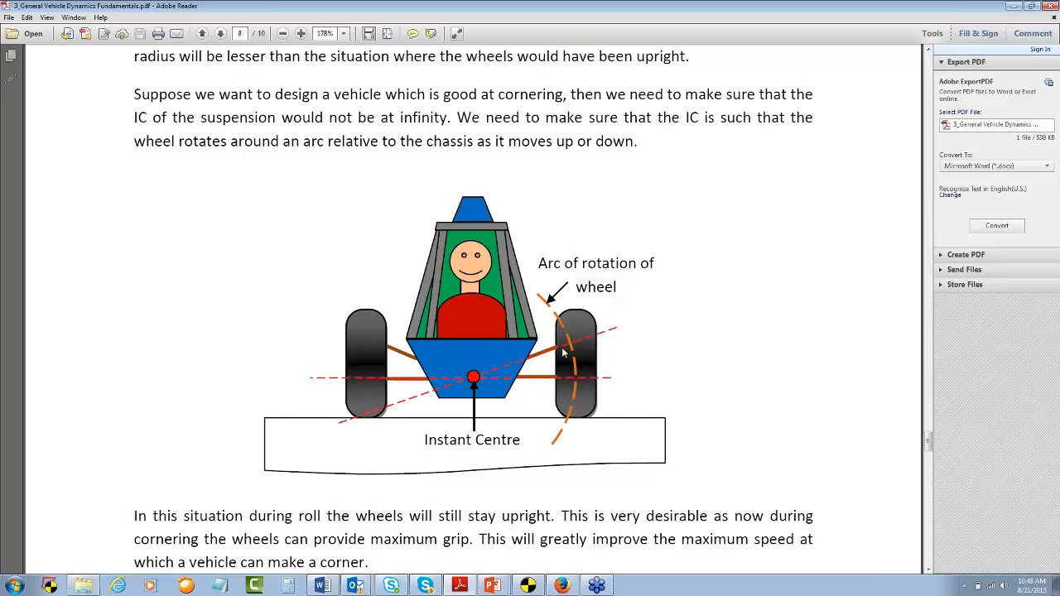
pyautogui.scroll(-1, 562, 353)
pyautogui.scroll(-1, 562, 354)
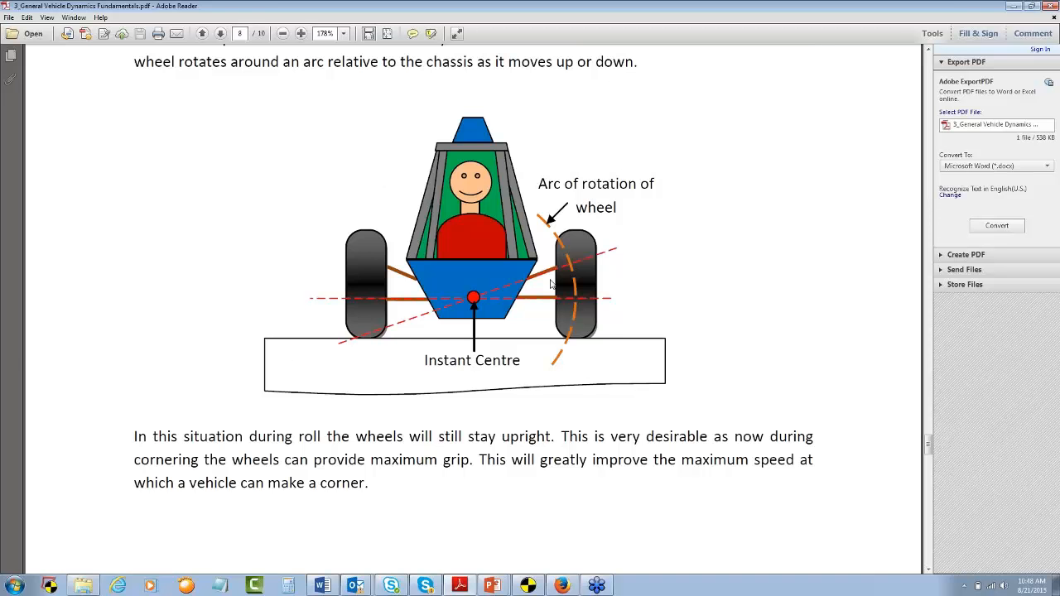
pyautogui.scroll(-15, 551, 284)
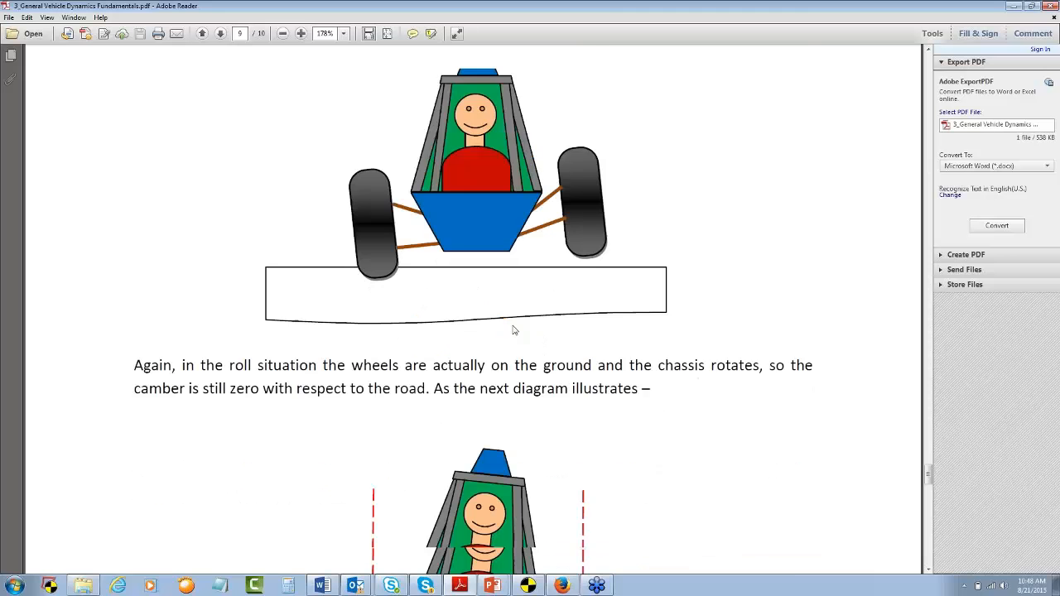
pyautogui.scroll(-3, 512, 330)
pyautogui.scroll(-2, 512, 323)
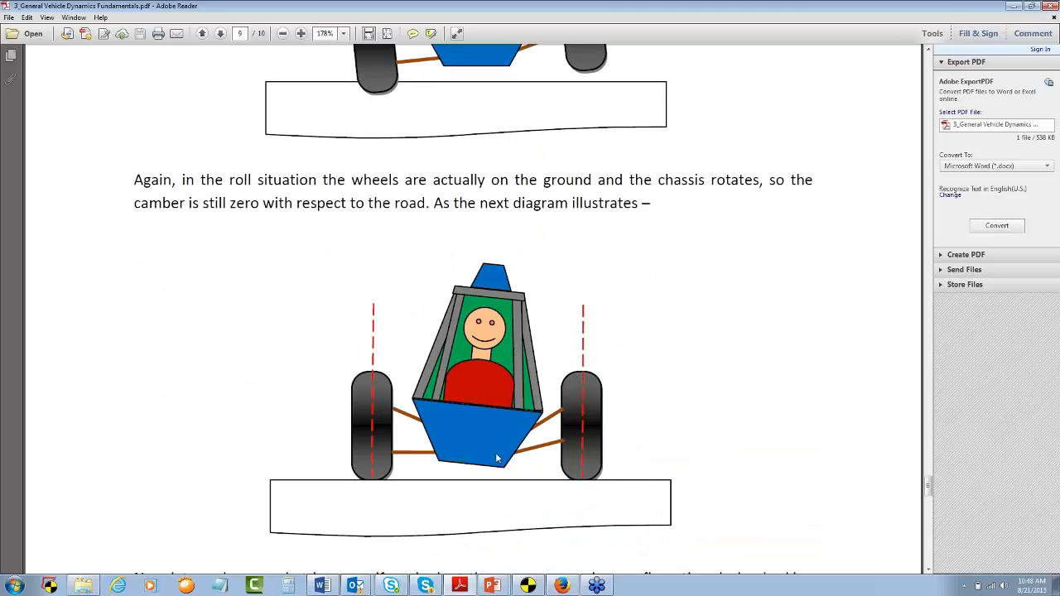
pyautogui.scroll(-5, 518, 418)
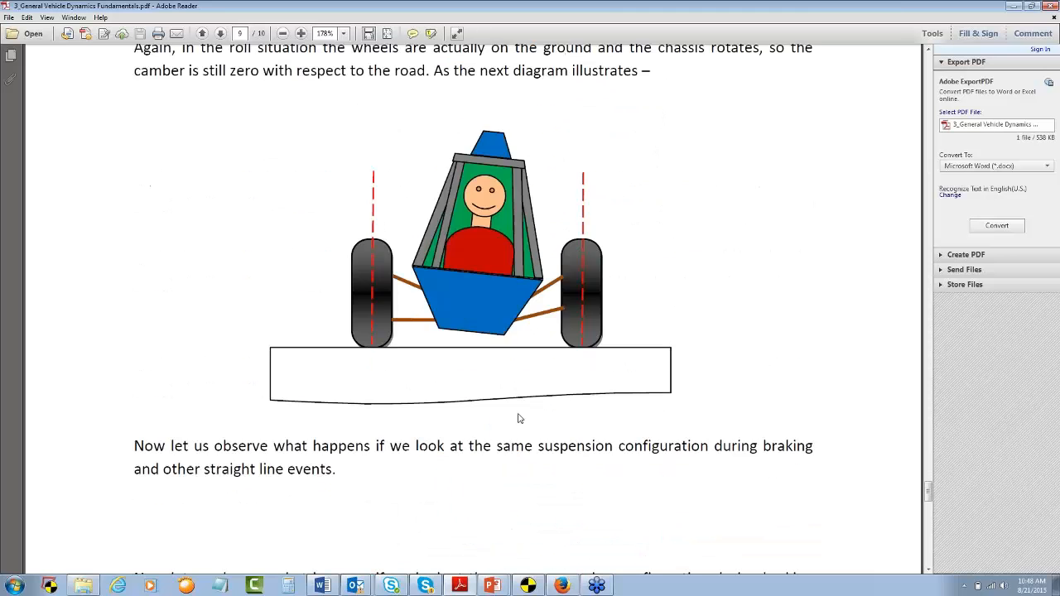
pyautogui.scroll(-1, 447, 229)
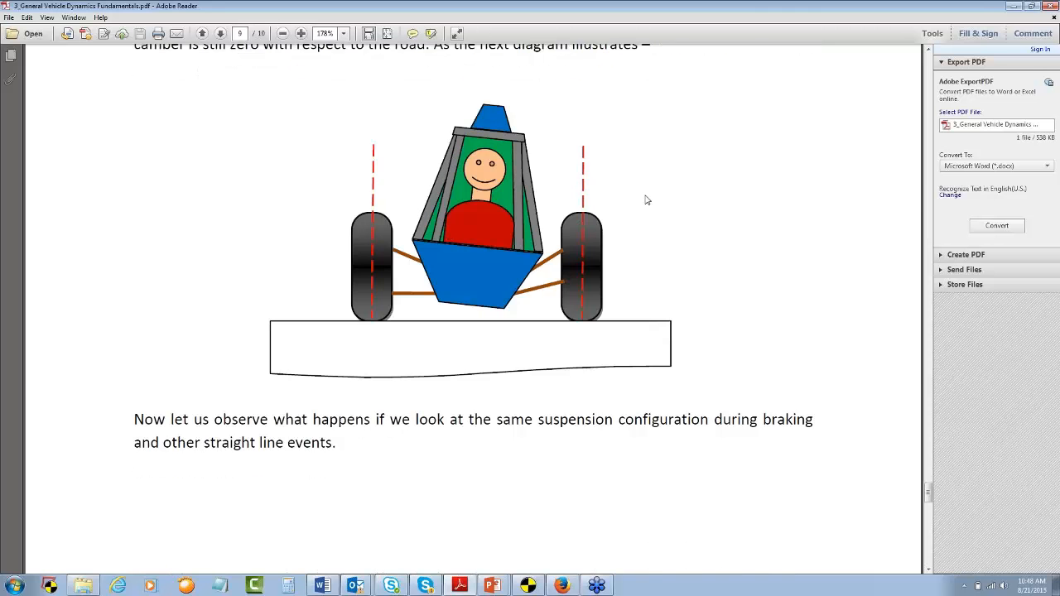
# Step: Read page 10 on wheel tilt under braking, the suspension design compromise and the Multi-Body Dynamics Simulations section
pyautogui.scroll(-10, 647, 199)
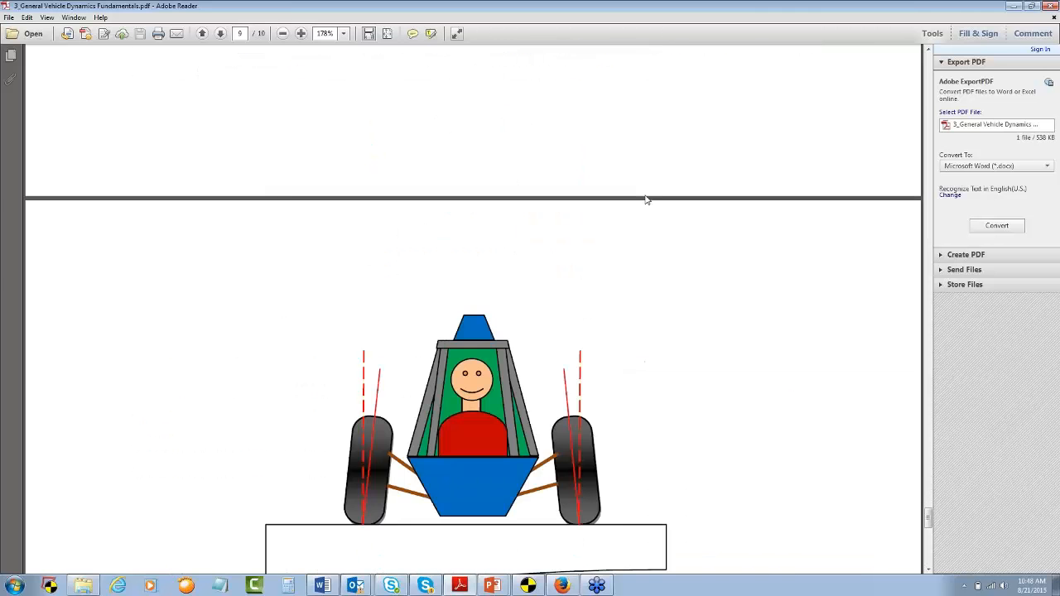
pyautogui.scroll(-3, 647, 200)
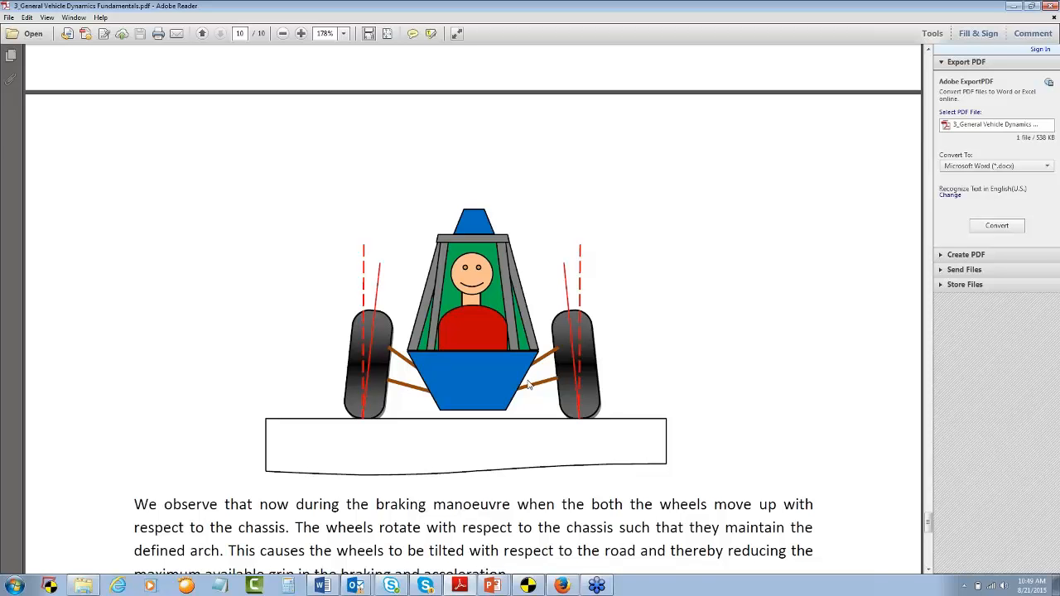
pyautogui.scroll(-1, 528, 385)
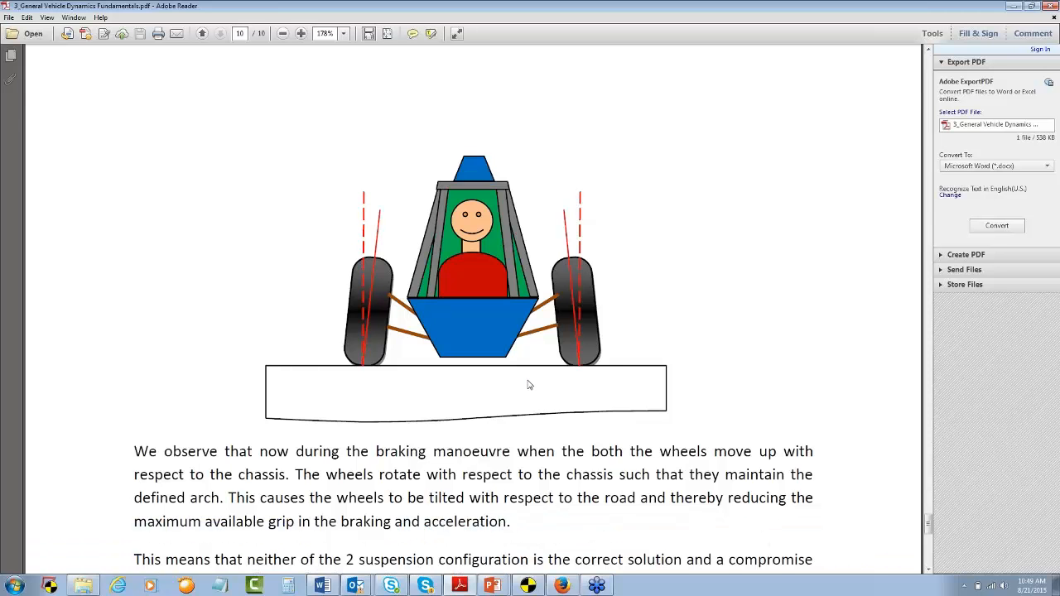
pyautogui.scroll(-1, 528, 385)
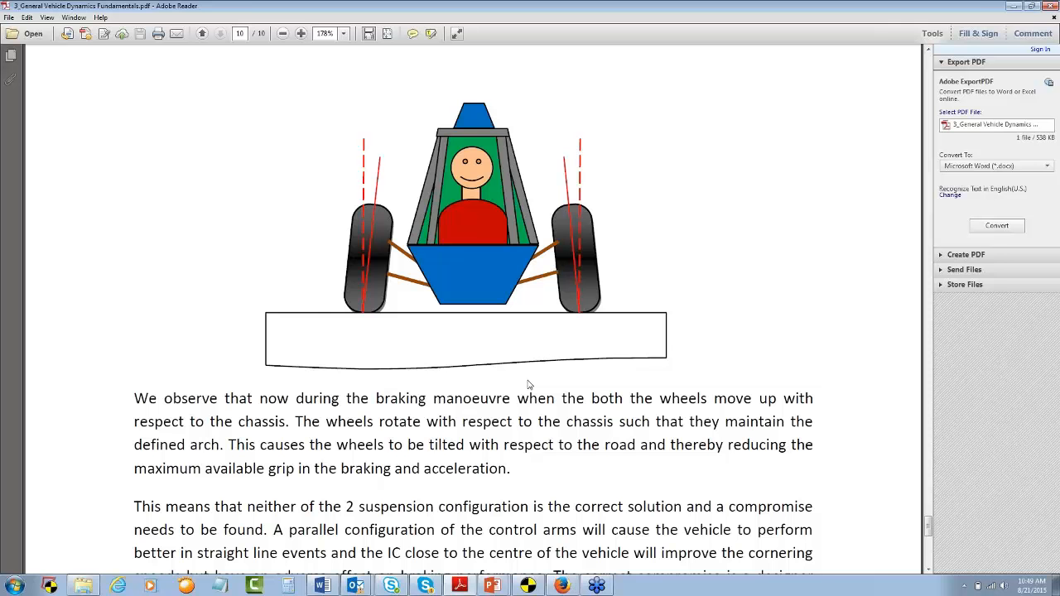
pyautogui.scroll(-1, 528, 385)
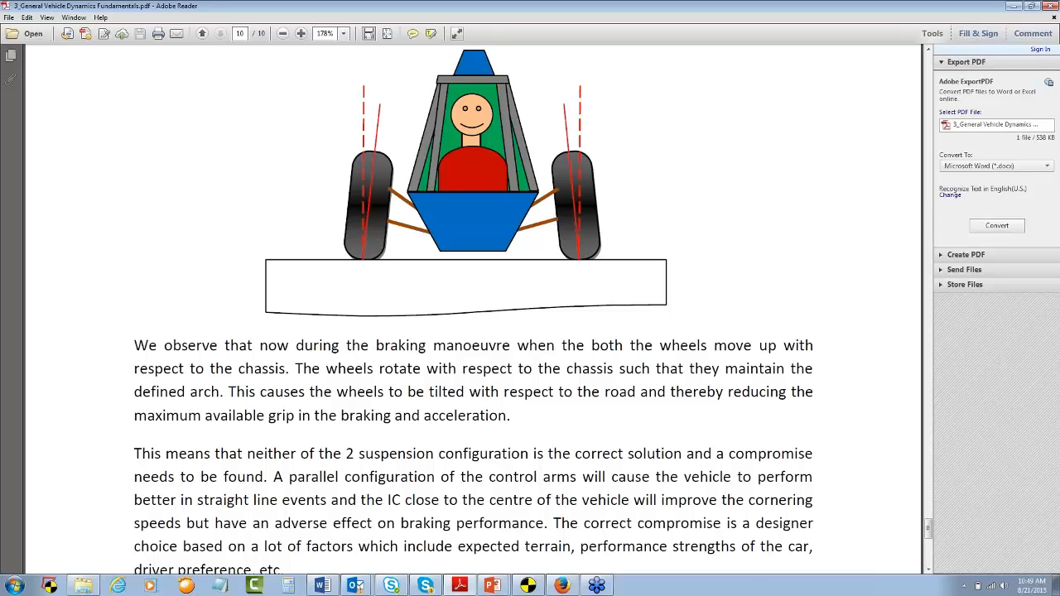
pyautogui.scroll(-1, 528, 386)
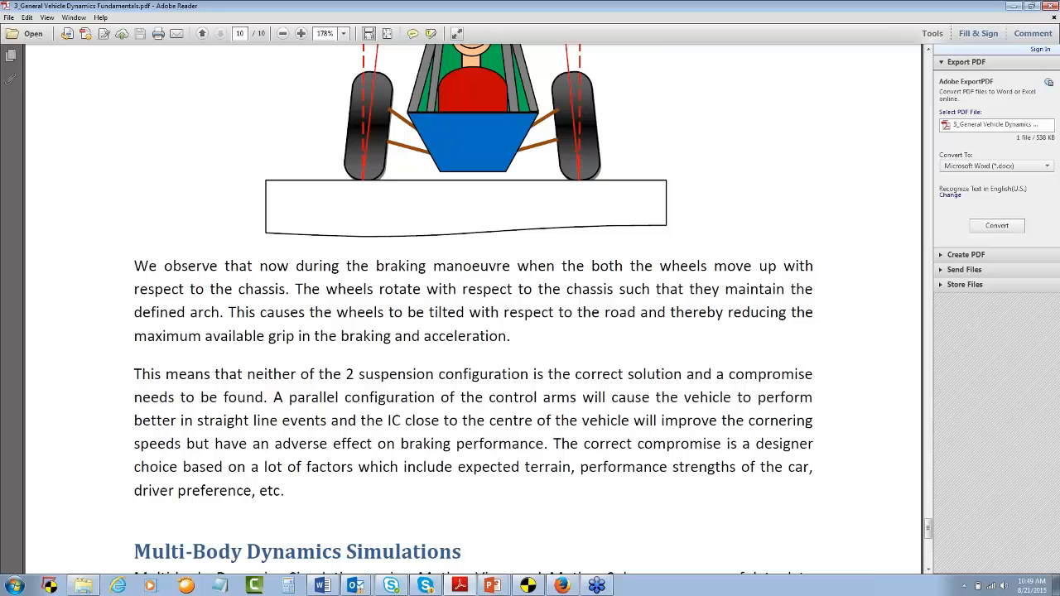
pyautogui.scroll(-2, 472, 308)
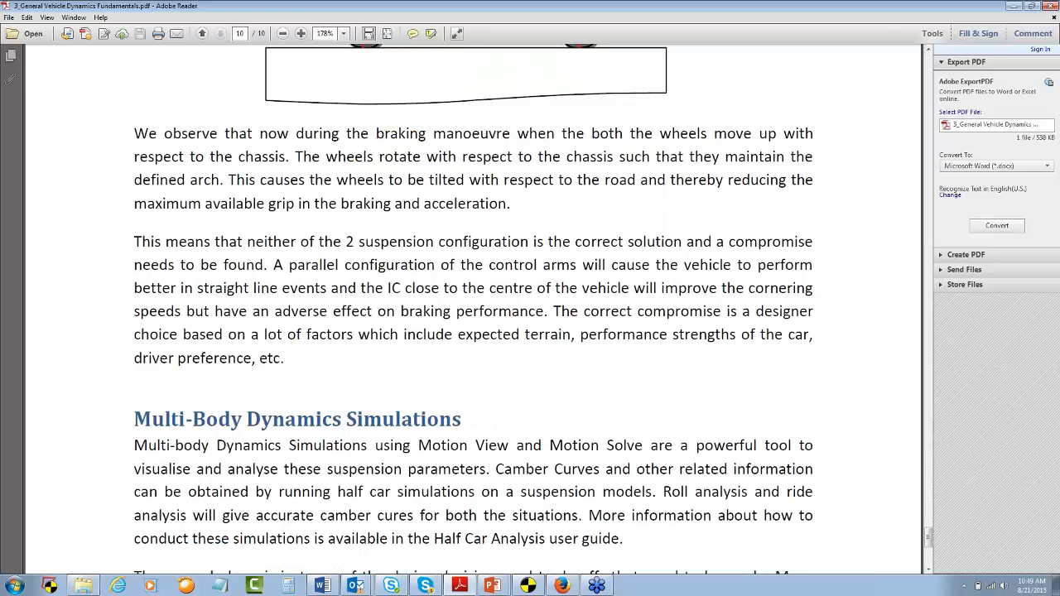
pyautogui.scroll(1, 473, 308)
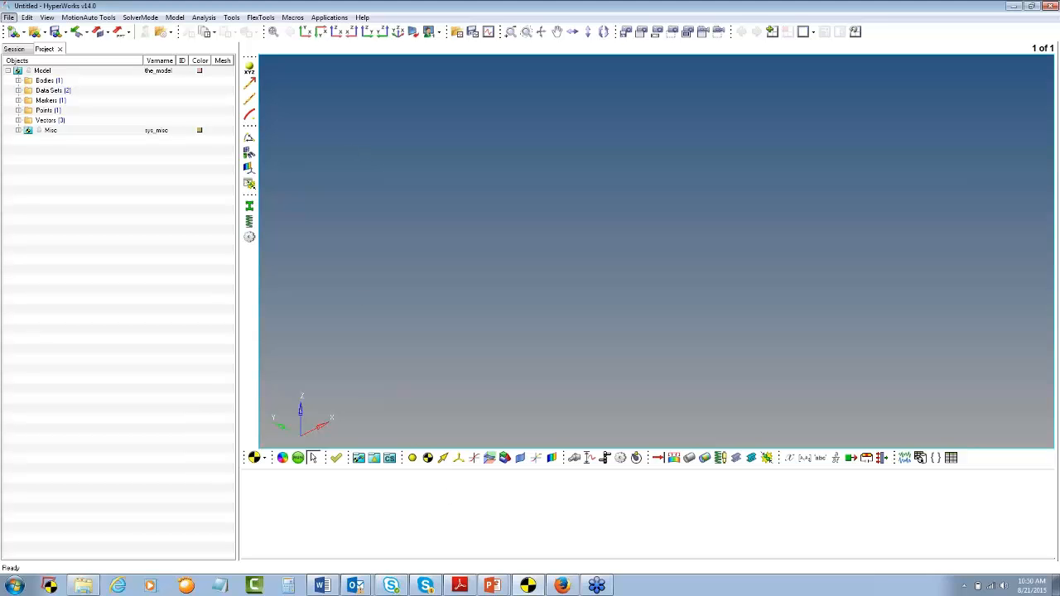
pyautogui.click(8, 17)
pyautogui.click(212, 10)
pyautogui.click(174, 17)
pyautogui.click(189, 31)
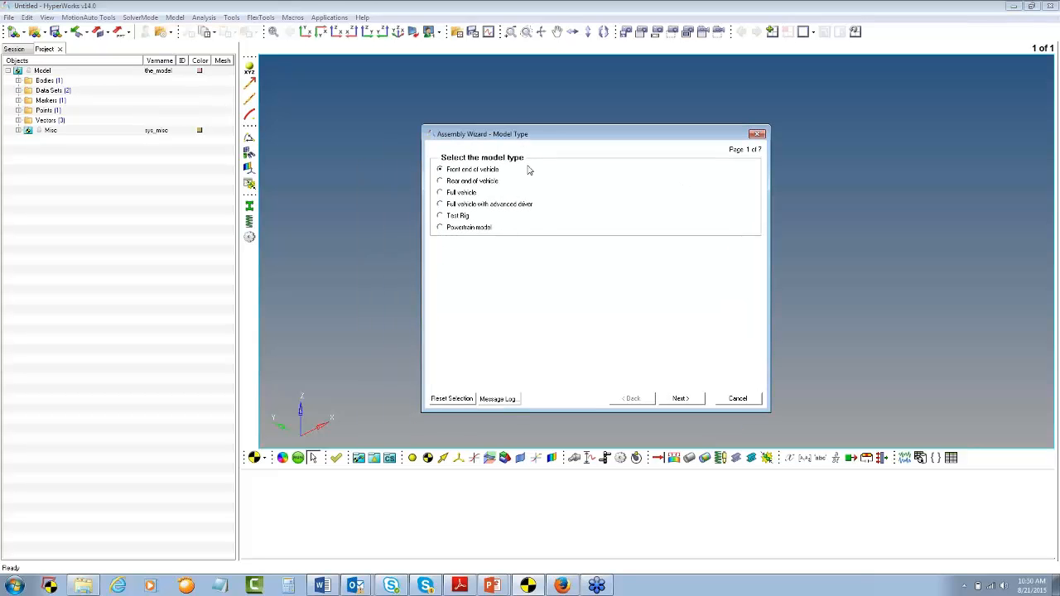
pyautogui.click(757, 133)
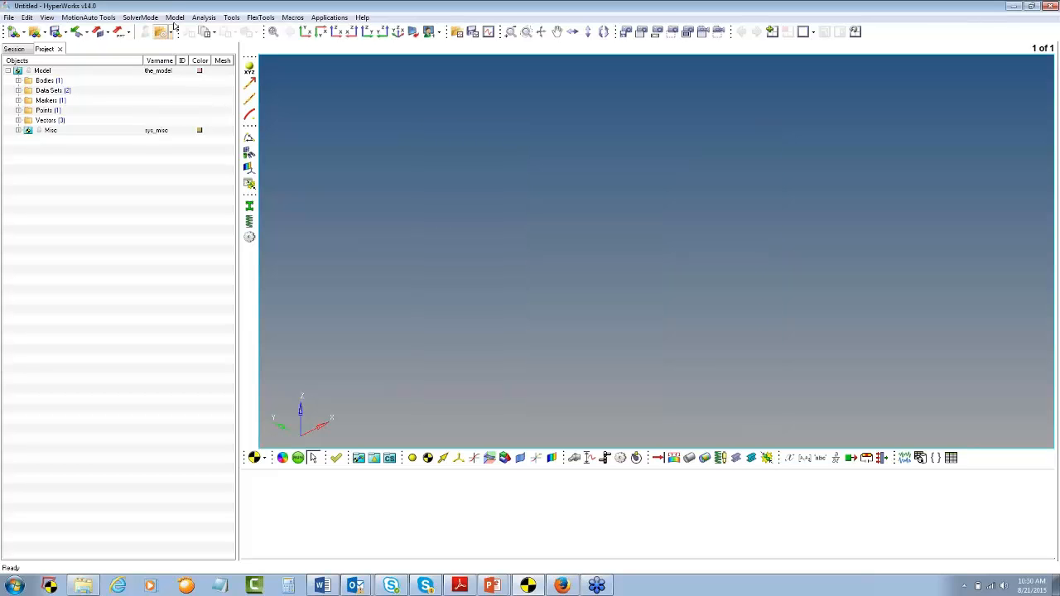
# Step: In HyperWorks, start an Assembly Wizard model for the front end of vehicle with no driveline and proceed to the primary systems selection
pyautogui.click(175, 18)
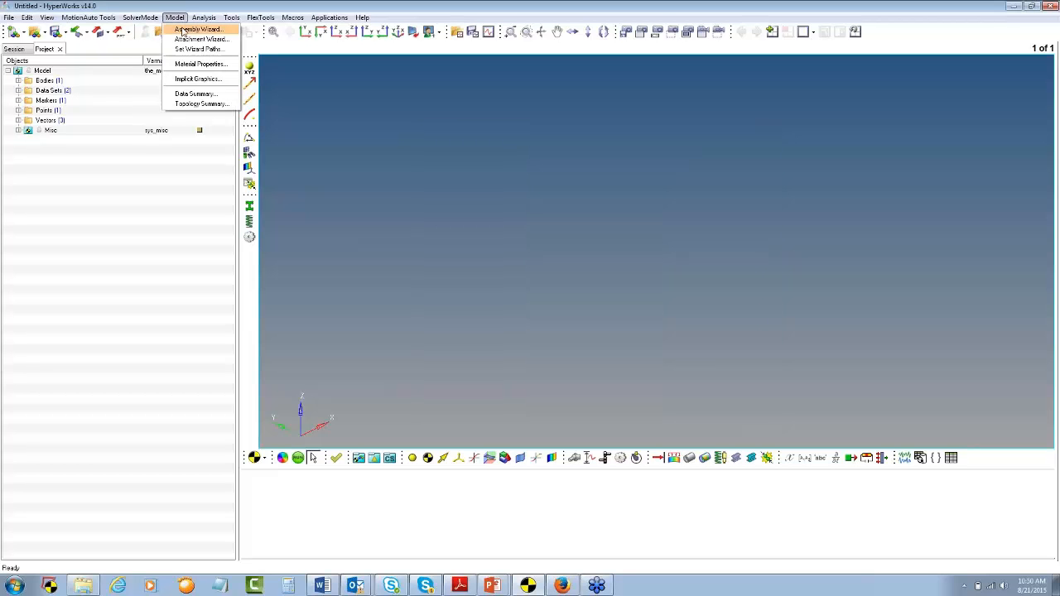
pyautogui.click(192, 29)
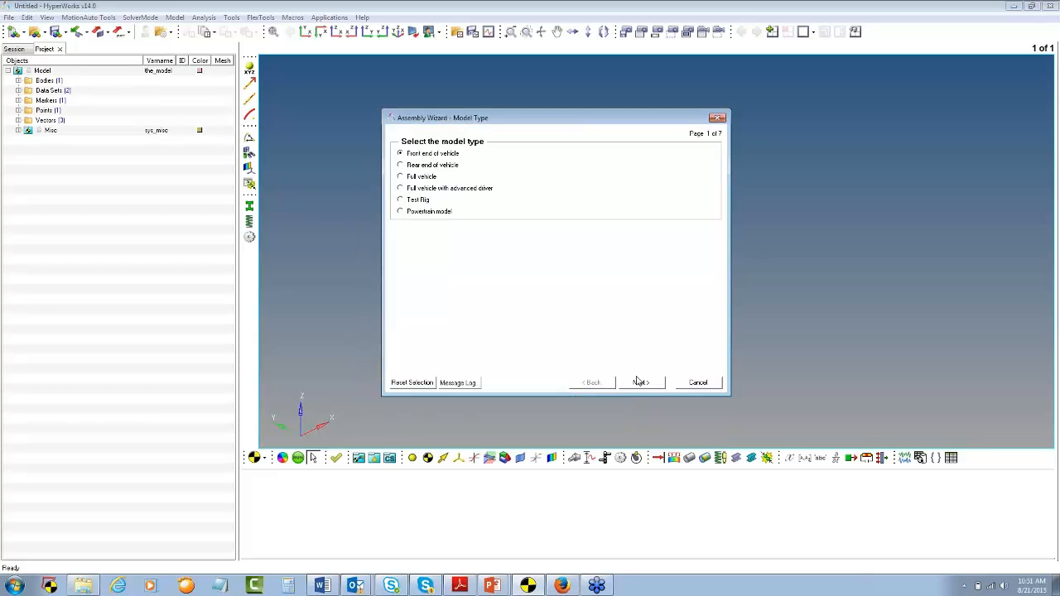
pyautogui.click(639, 382)
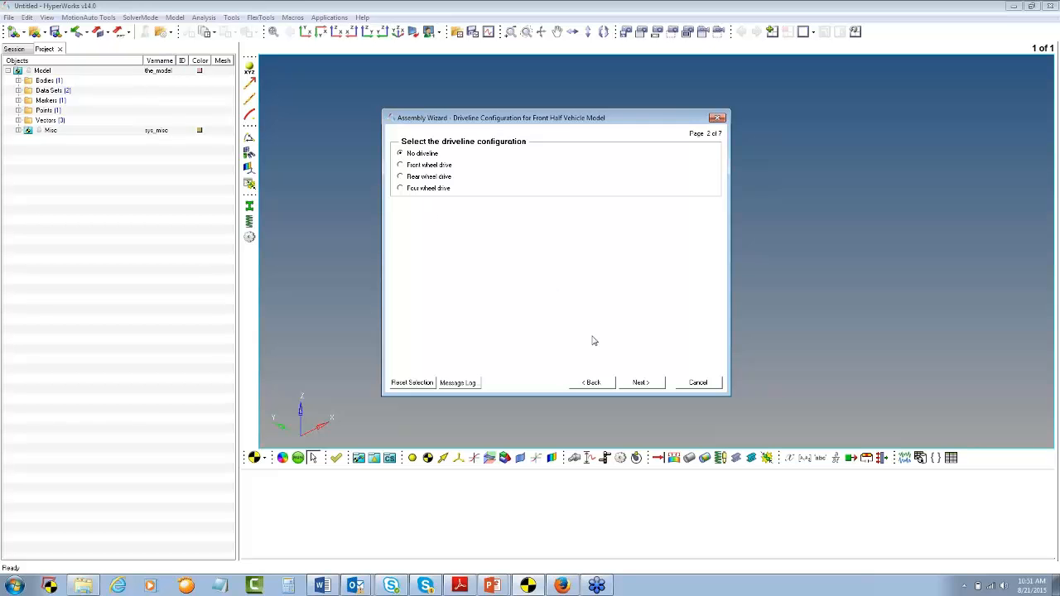
pyautogui.click(640, 386)
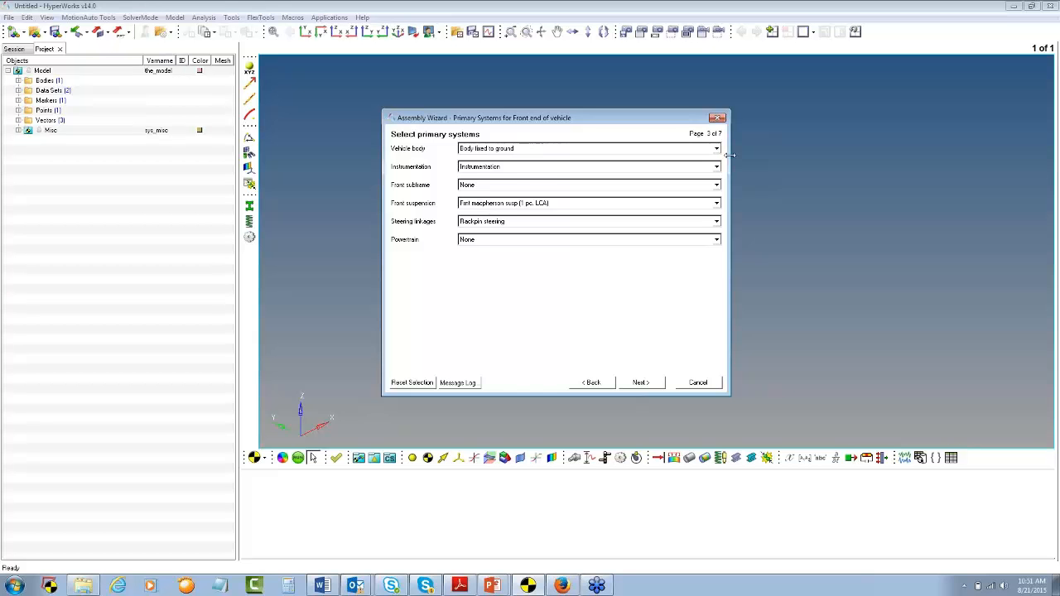
# Step: Set the front suspension to Frnt SLA susp (2 pc. LCA) and accept the default steering subsystems
pyautogui.click(481, 207)
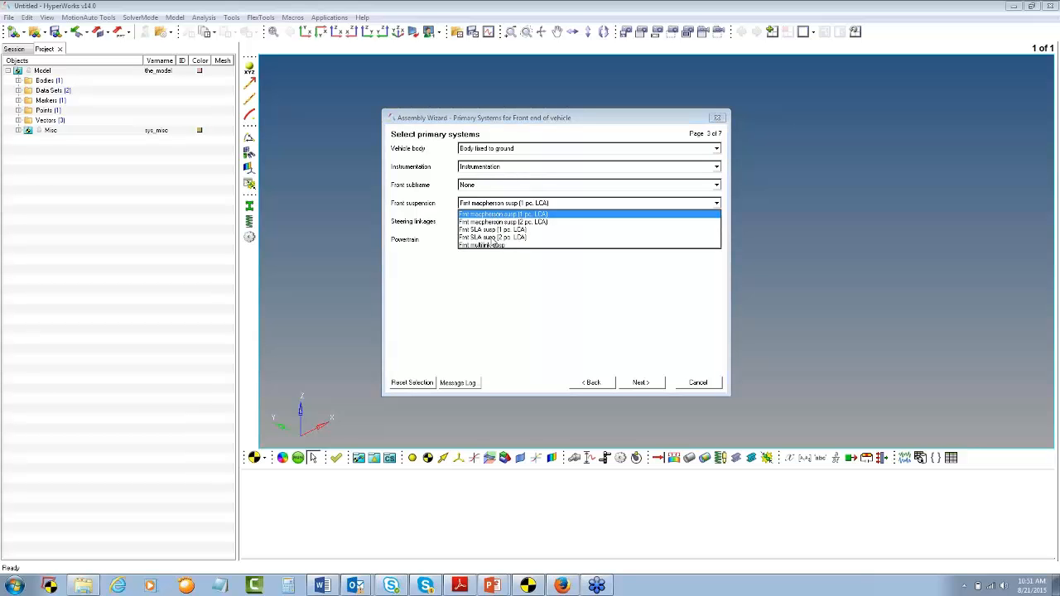
pyautogui.click(491, 238)
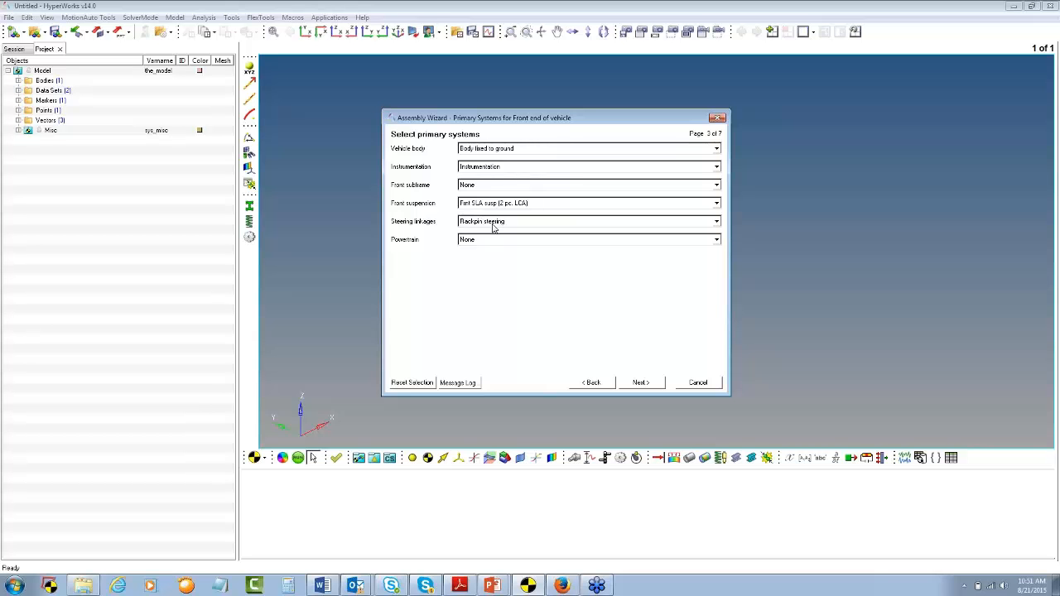
pyautogui.click(641, 384)
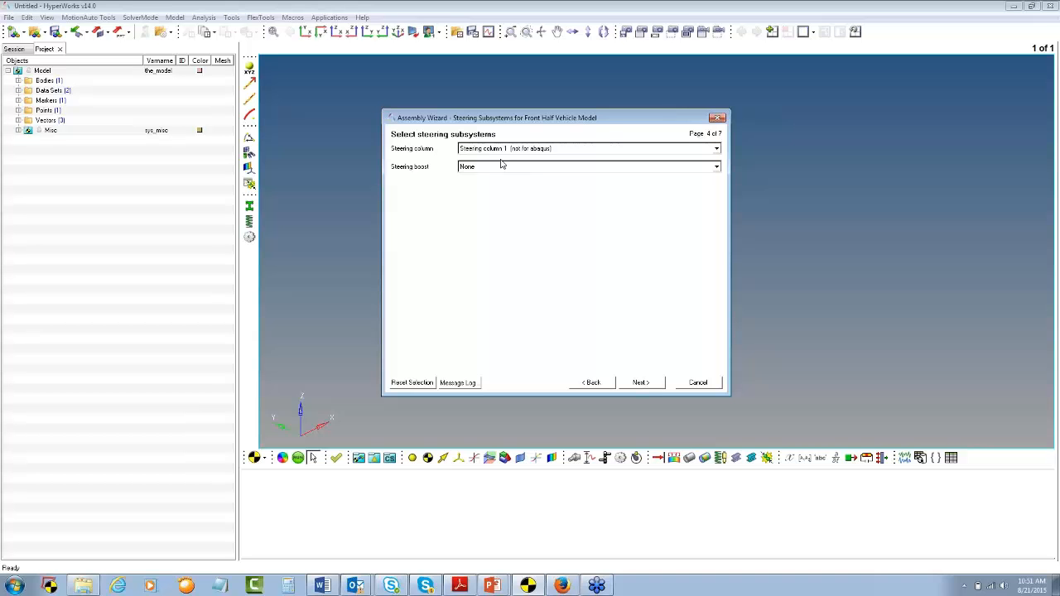
pyautogui.click(641, 382)
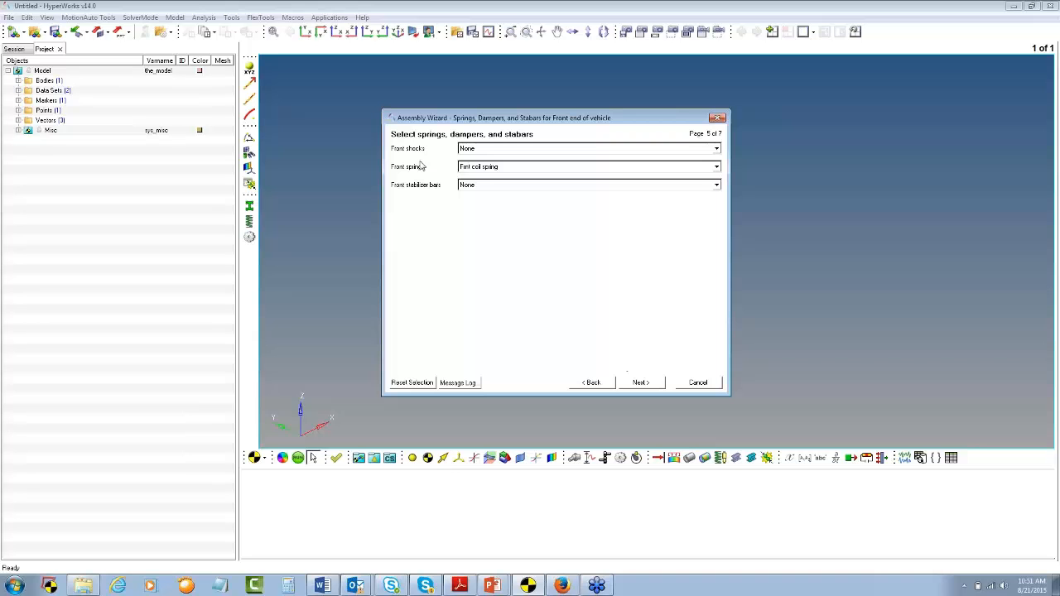
# Step: Set the front shocks to Frnt shock absorber (with inline jts), then finish the assembly without bumpers and with compliant attachments
pyautogui.click(479, 151)
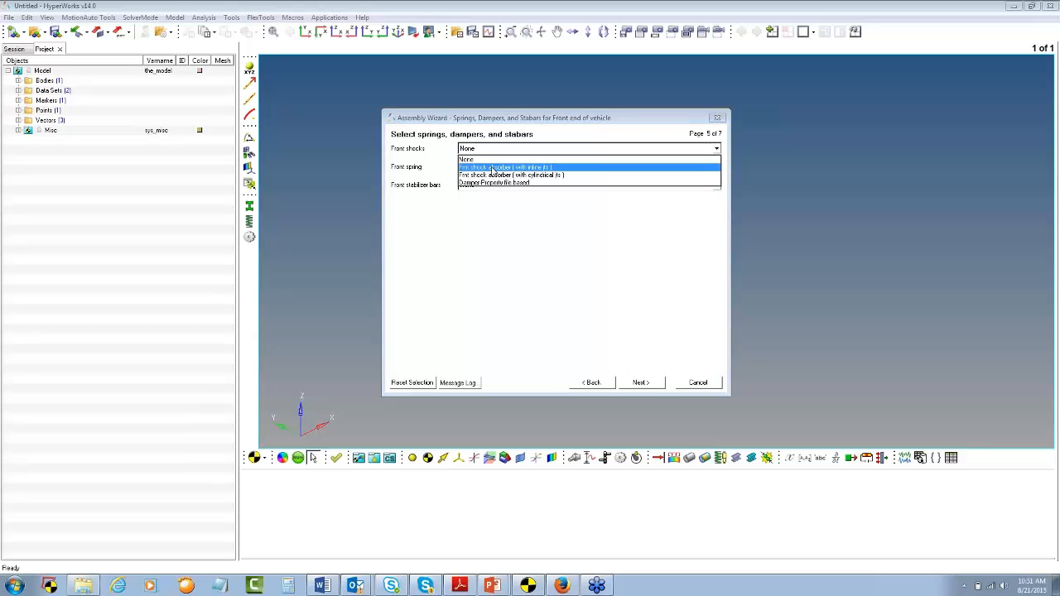
pyautogui.click(494, 167)
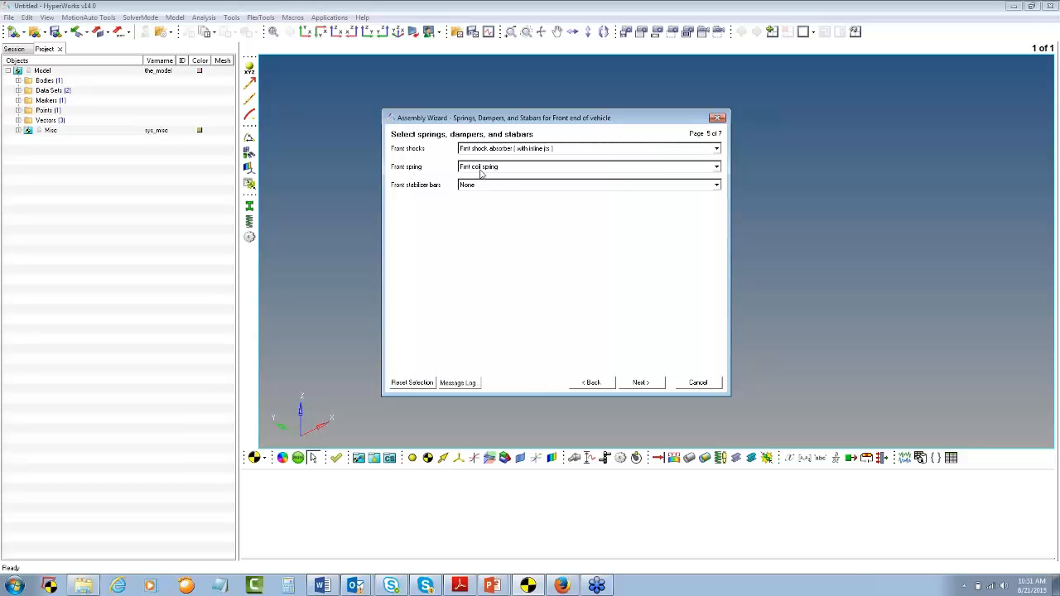
pyautogui.click(631, 382)
pyautogui.click(593, 382)
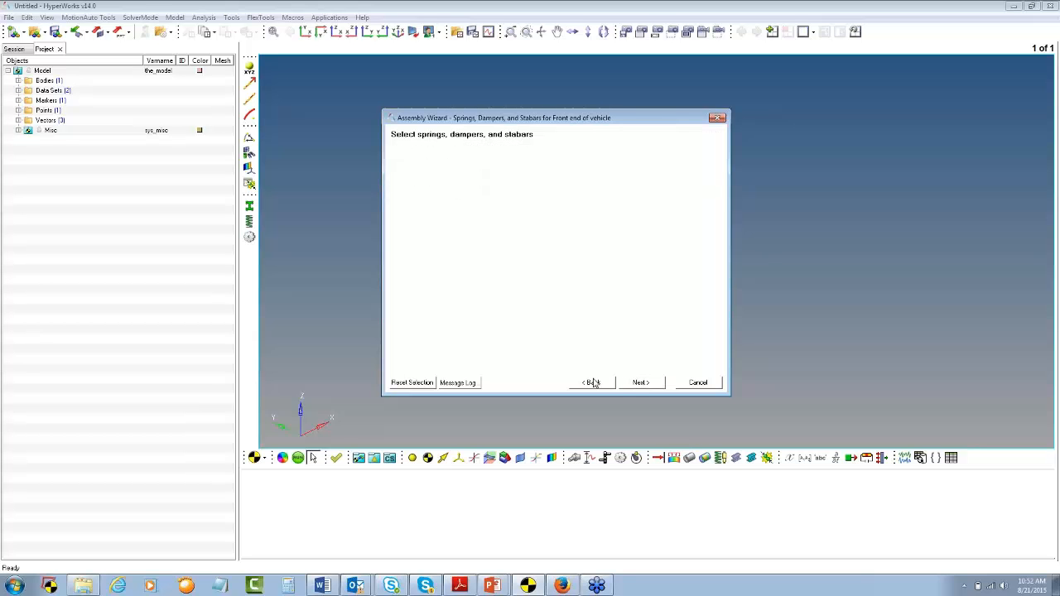
pyautogui.click(641, 386)
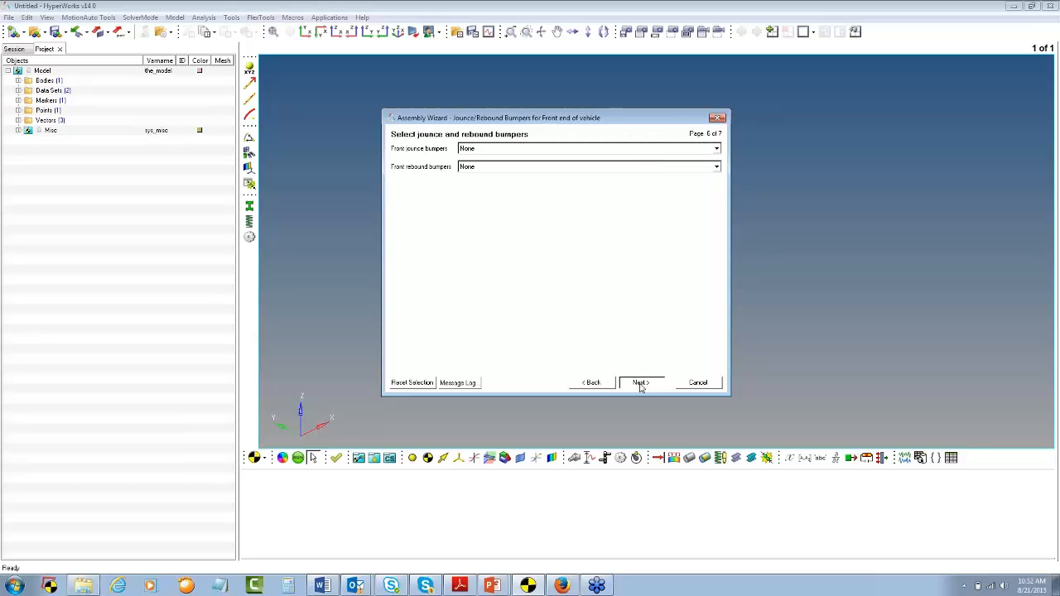
pyautogui.click(641, 385)
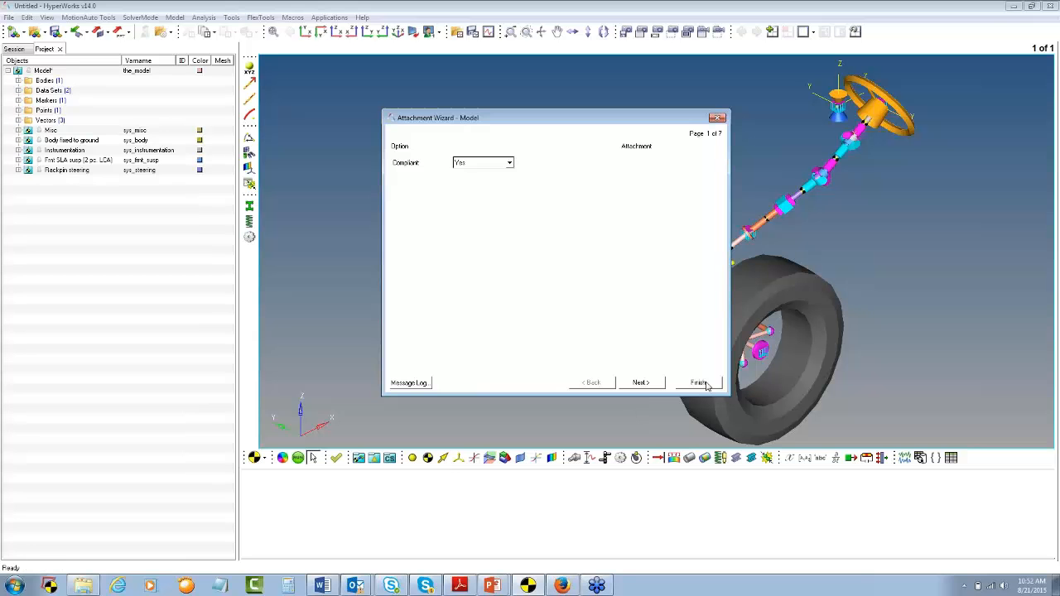
pyautogui.click(698, 382)
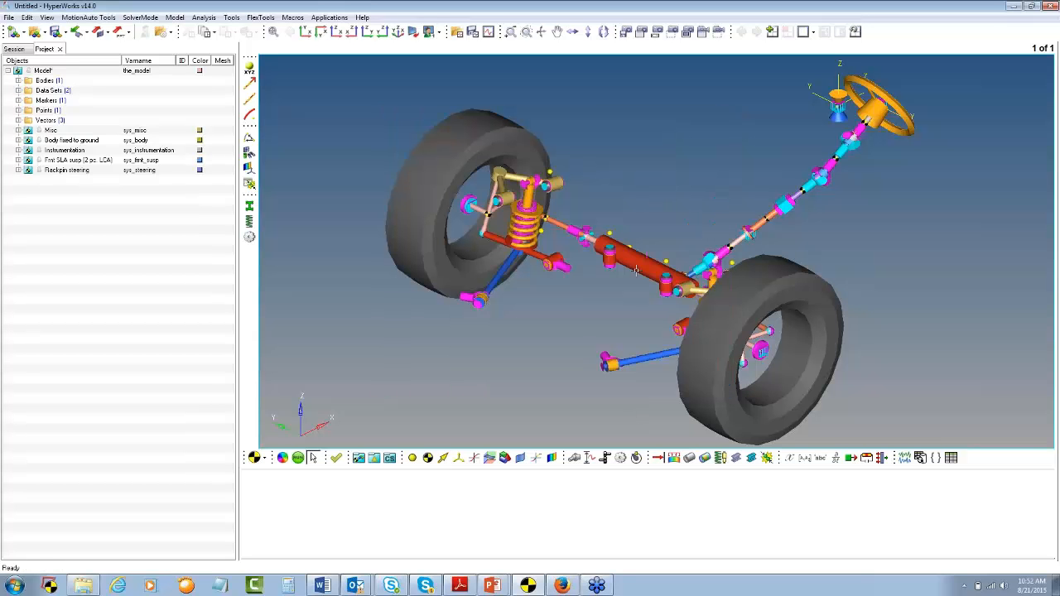
# Step: Examine the assembled front-end model from several angles and view the Vehicle Body CG point's coordinates
pyautogui.keyDown('ctrl'); pyautogui.moveTo(636, 271); pyautogui.dragTo(583, 242, button='right'); pyautogui.keyUp('ctrl')
pyautogui.keyDown('ctrl'); pyautogui.moveTo(582, 242); pyautogui.dragTo(778, 273); pyautogui.keyUp('ctrl')
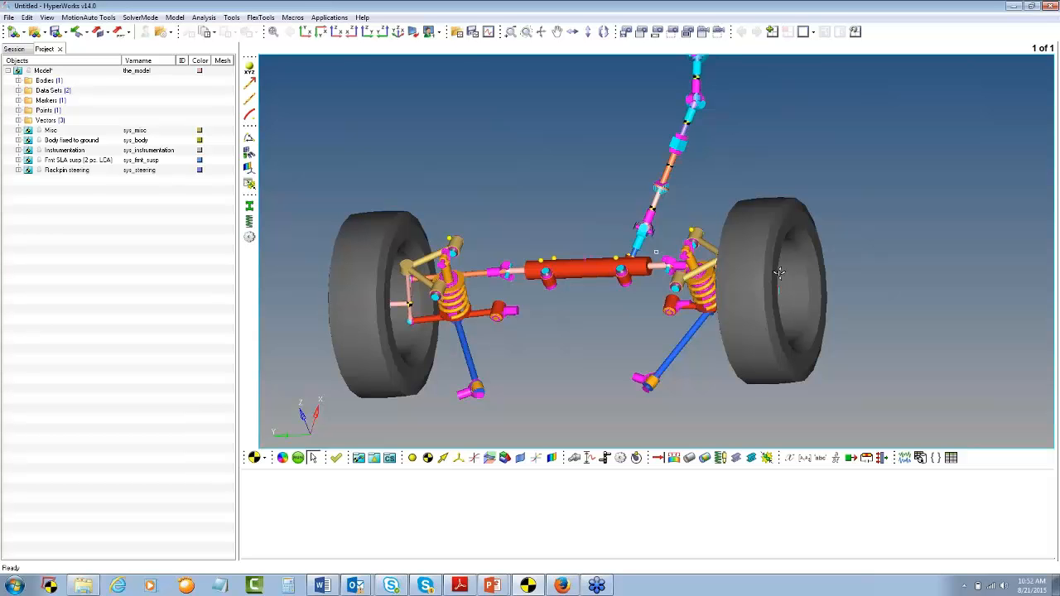
pyautogui.keyDown('ctrl'); pyautogui.moveTo(779, 274); pyautogui.dragTo(603, 207); pyautogui.keyUp('ctrl')
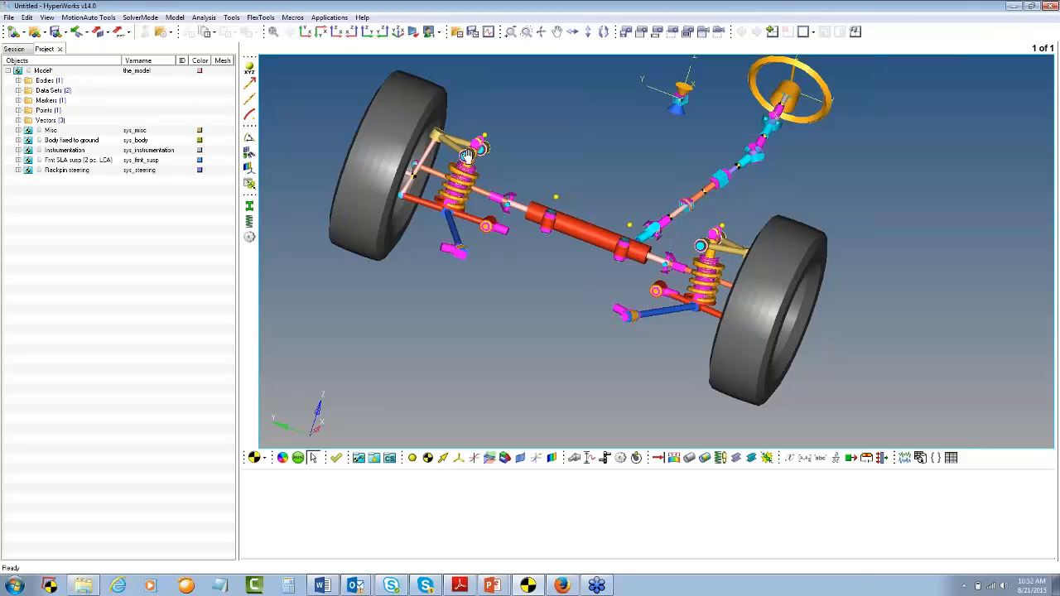
pyautogui.moveTo(468, 155); pyautogui.dragTo(622, 187)
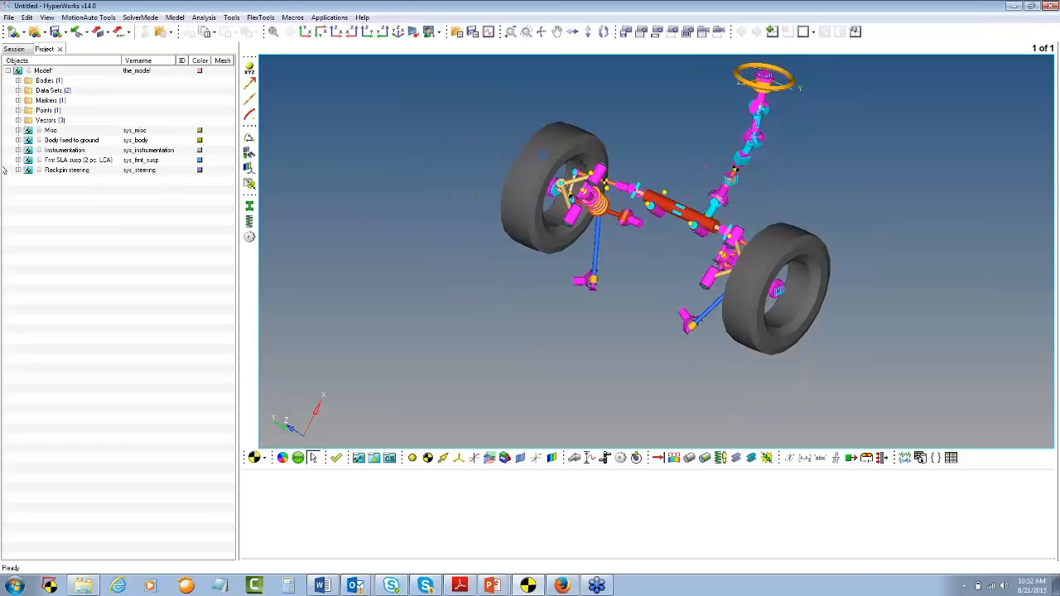
pyautogui.click(18, 140)
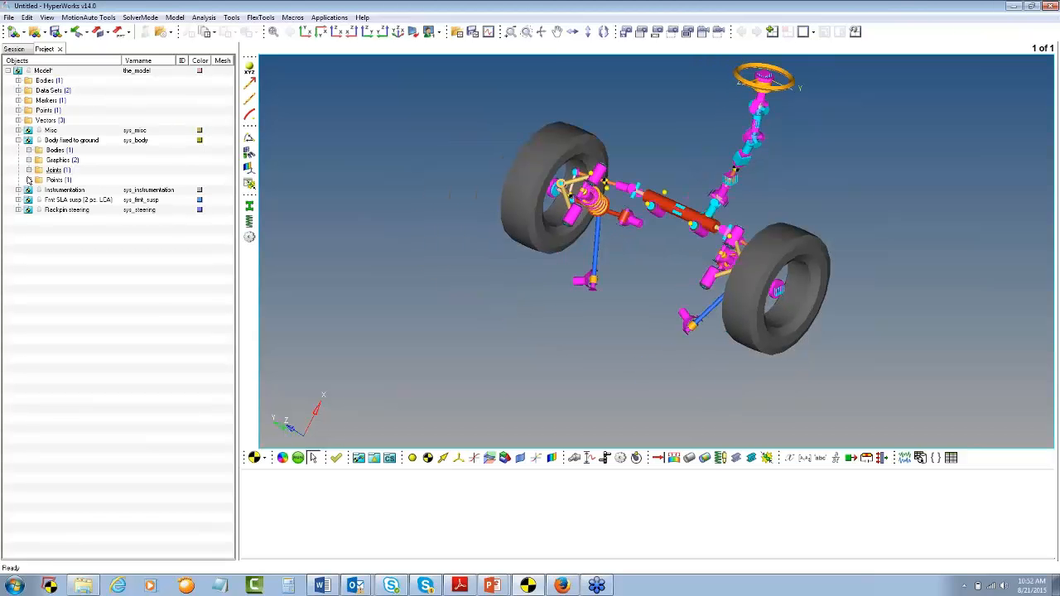
pyautogui.click(29, 180)
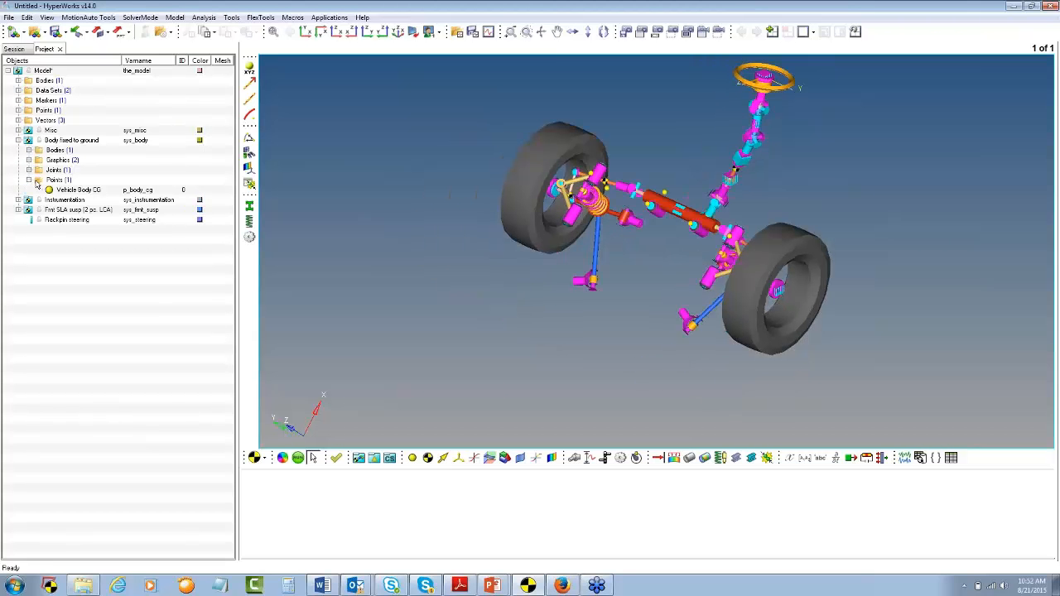
pyautogui.click(35, 188)
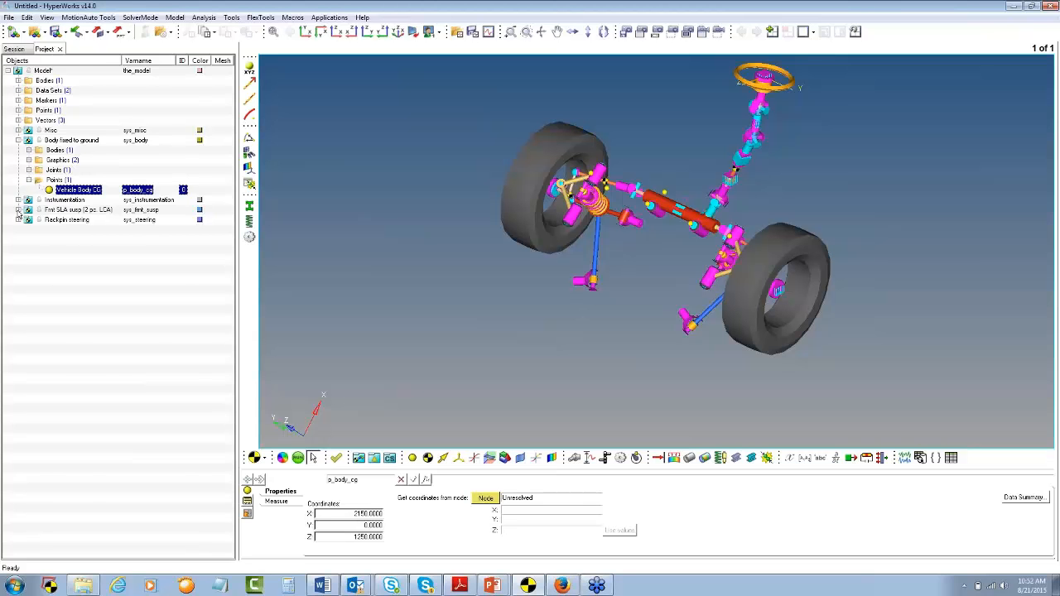
# Step: Examine the front SLA suspension's hardpoints, including wheel CG, wheel center, spindle align, upper ball joint and tension strut bush
pyautogui.click(18, 210)
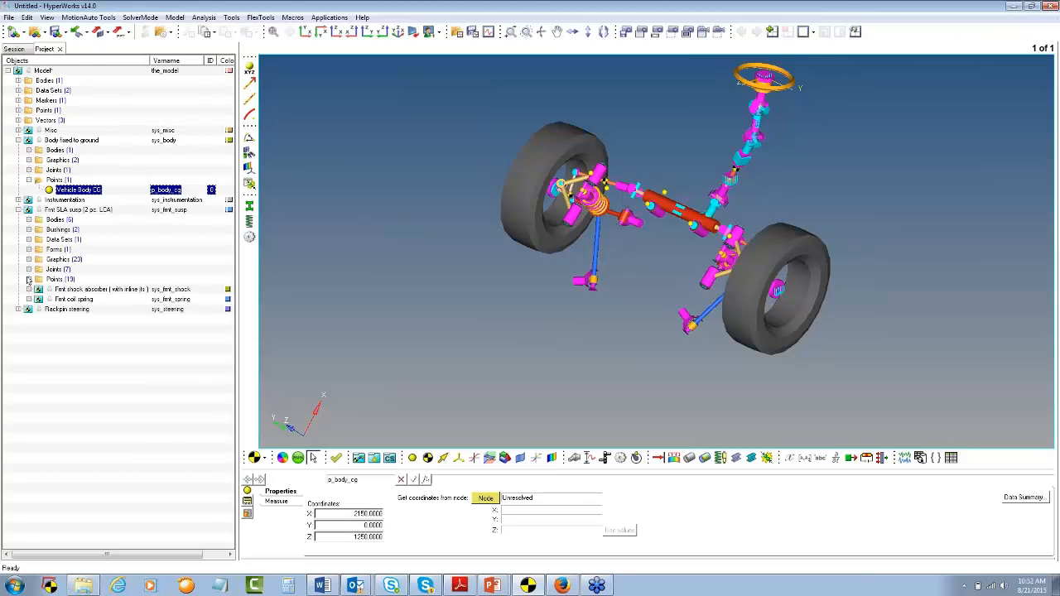
pyautogui.click(28, 279)
pyautogui.click(71, 289)
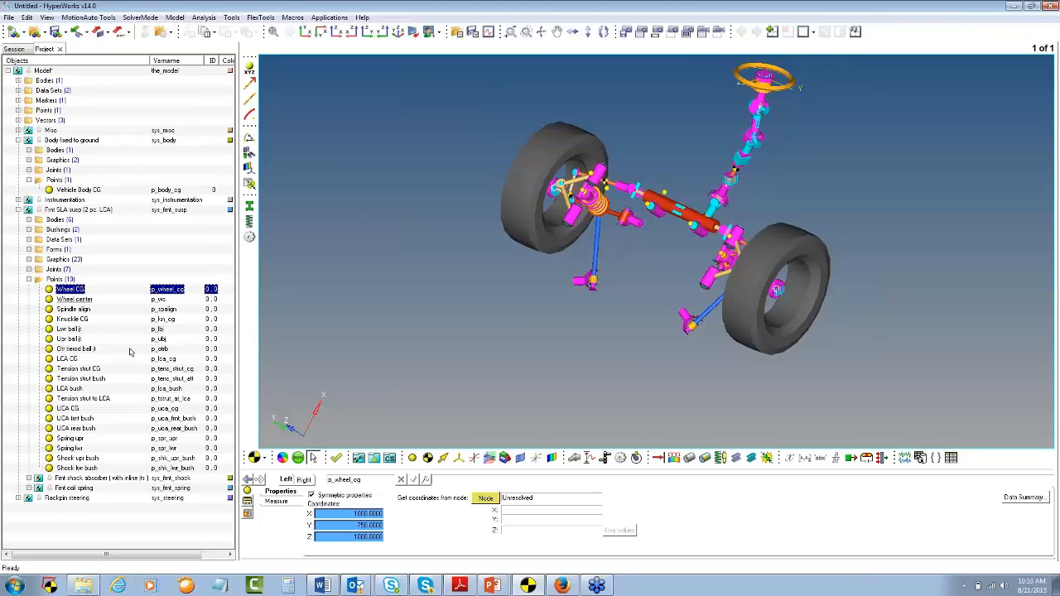
pyautogui.click(79, 300)
pyautogui.click(80, 308)
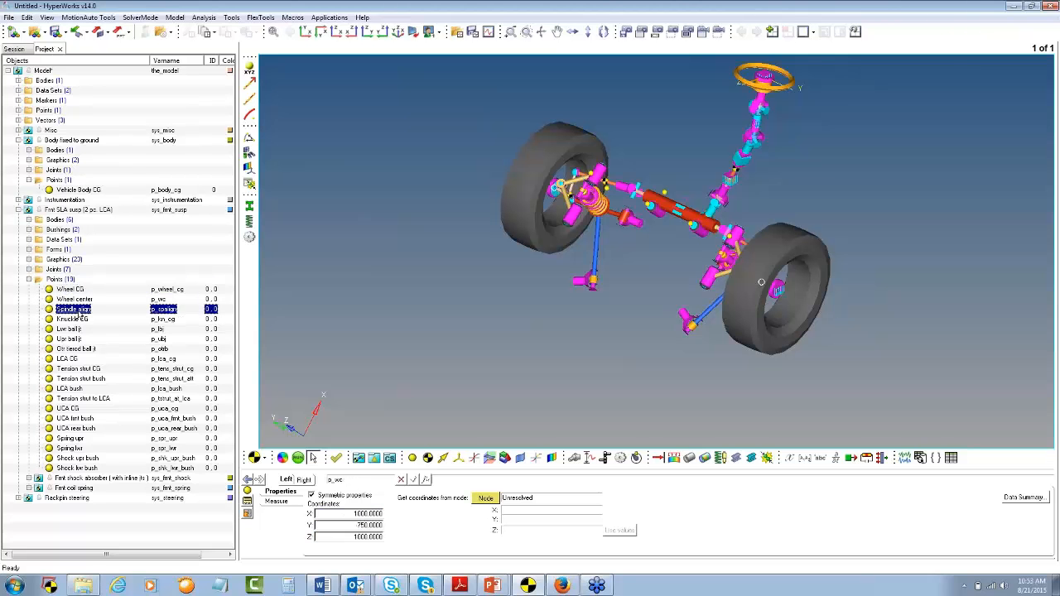
pyautogui.click(68, 339)
pyautogui.click(79, 379)
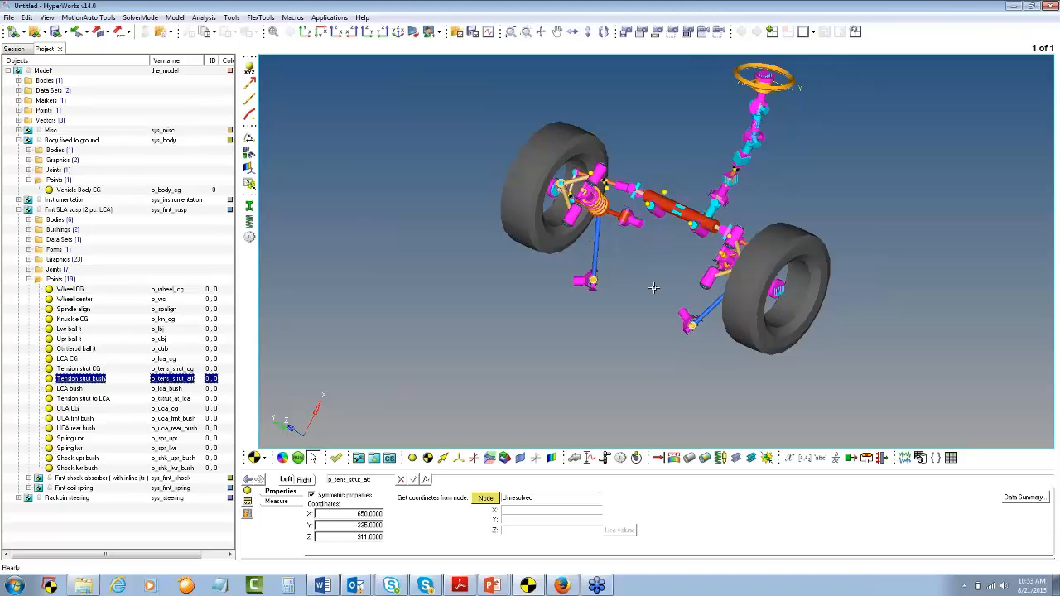
pyautogui.keyDown('ctrl'); pyautogui.click(654, 288); pyautogui.keyUp('ctrl')
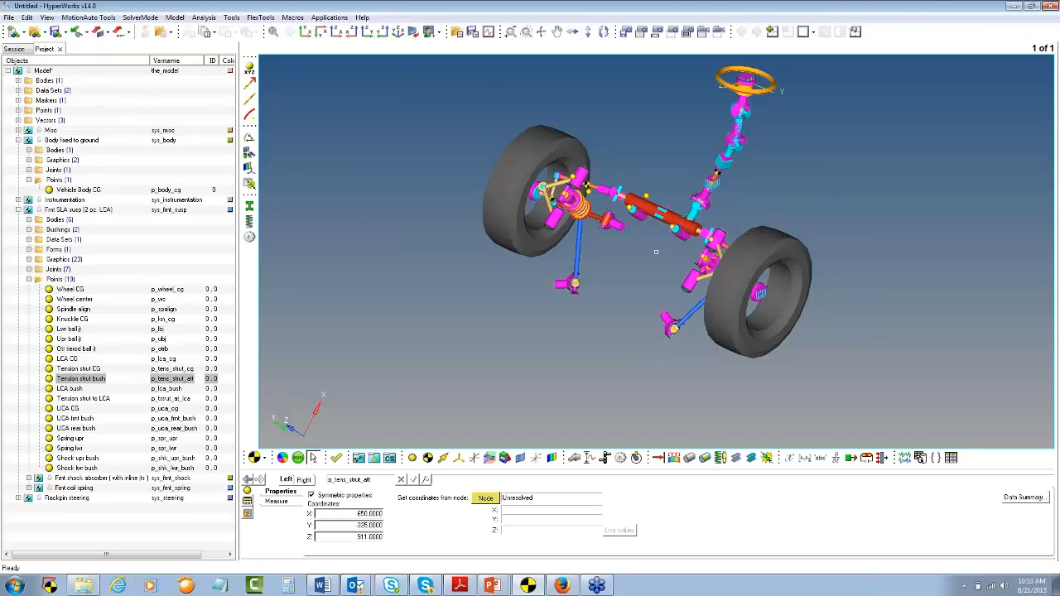
pyautogui.keyDown('ctrl'); pyautogui.moveTo(653, 287); pyautogui.dragTo(650, 182); pyautogui.keyUp('ctrl')
pyautogui.click(18, 210)
pyautogui.click(18, 140)
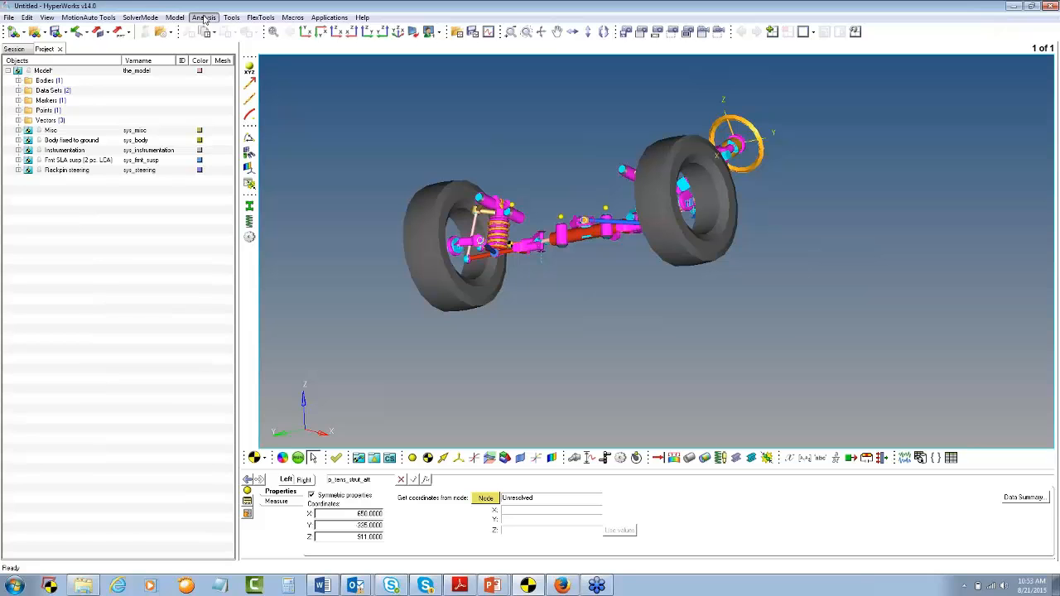
# Step: Add a Static Ride Analysis front-end task to the model with the Task Wizard
pyautogui.click(205, 18)
pyautogui.click(224, 28)
pyautogui.moveTo(532, 173); pyautogui.dragTo(576, 119)
pyautogui.click(736, 148)
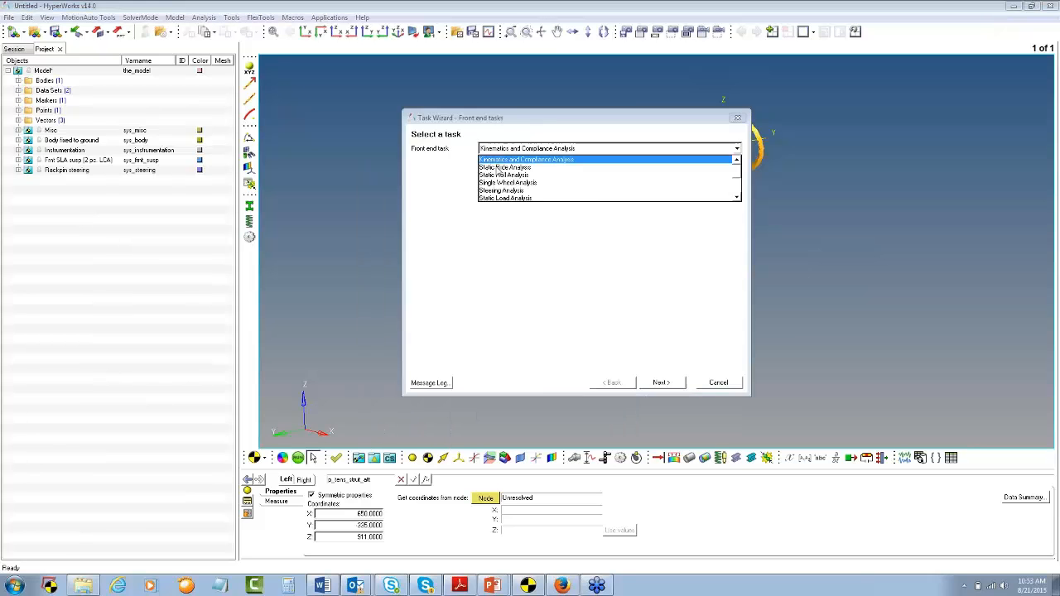
pyautogui.click(572, 160)
pyautogui.click(664, 385)
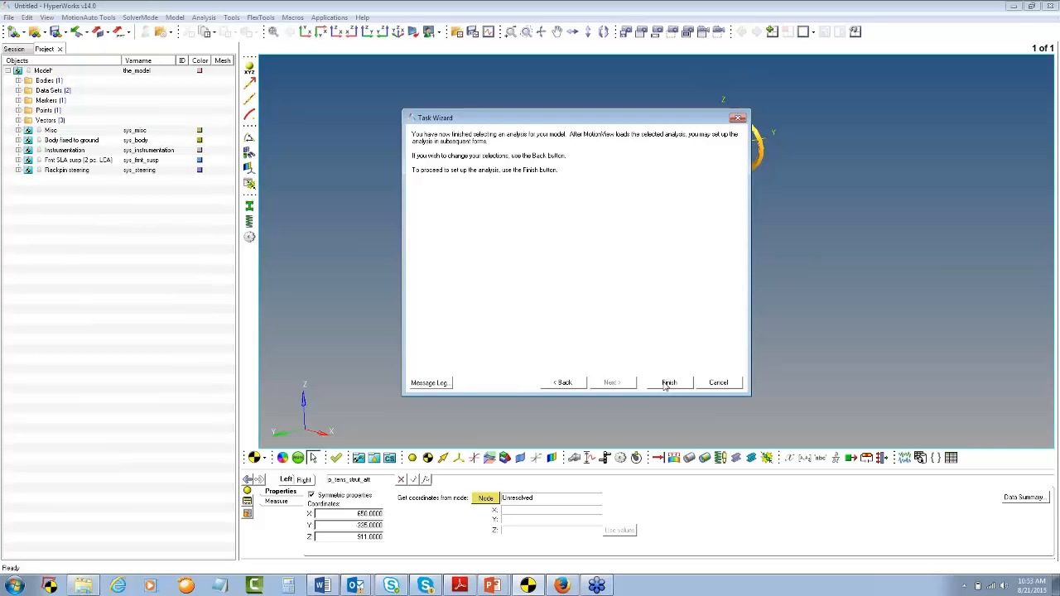
pyautogui.click(668, 383)
pyautogui.click(668, 383)
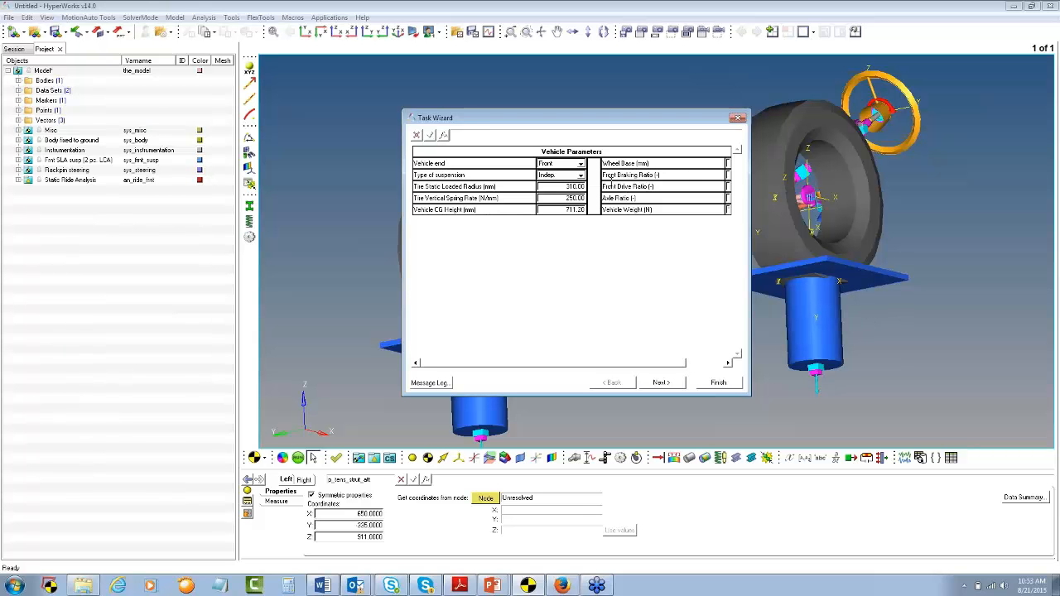
# Step: Review the static ride vehicle parameters, including tire spring rate and vehicle weight, and finish the task setup with the default values
pyautogui.click(550, 199)
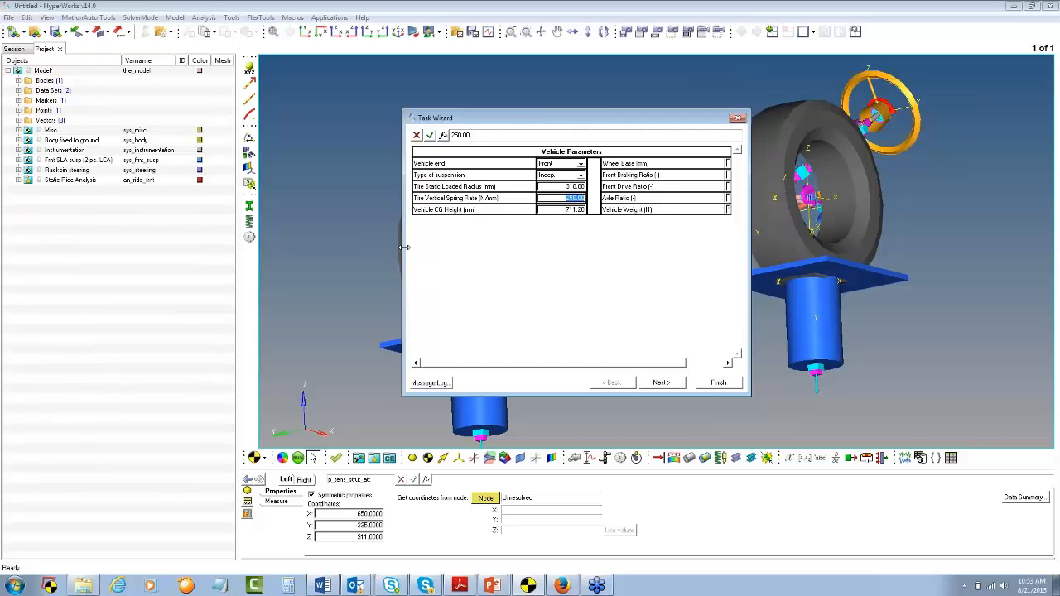
pyautogui.moveTo(402, 250); pyautogui.dragTo(312, 251)
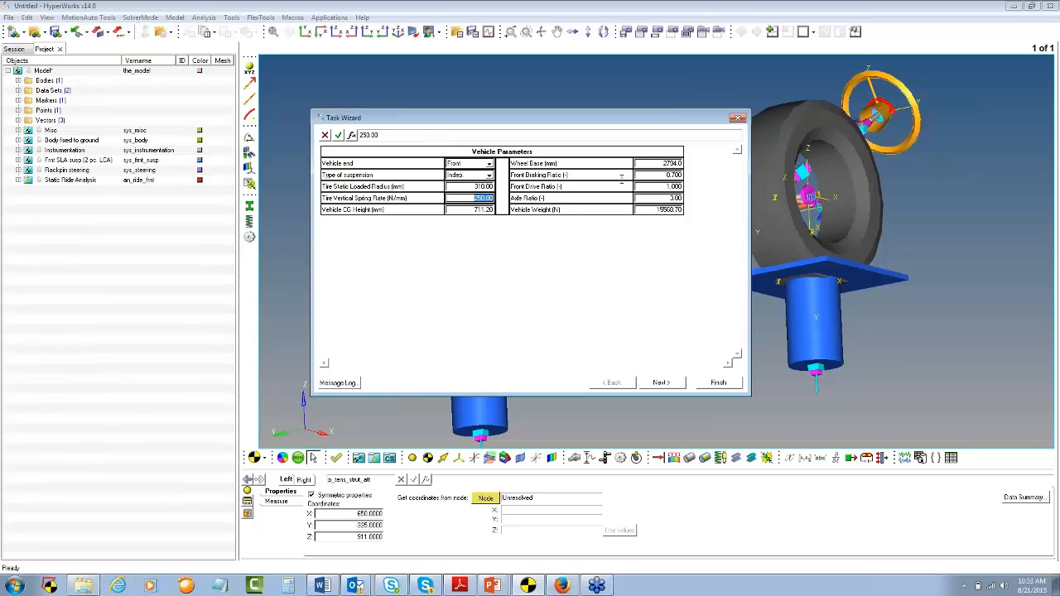
pyautogui.click(658, 210)
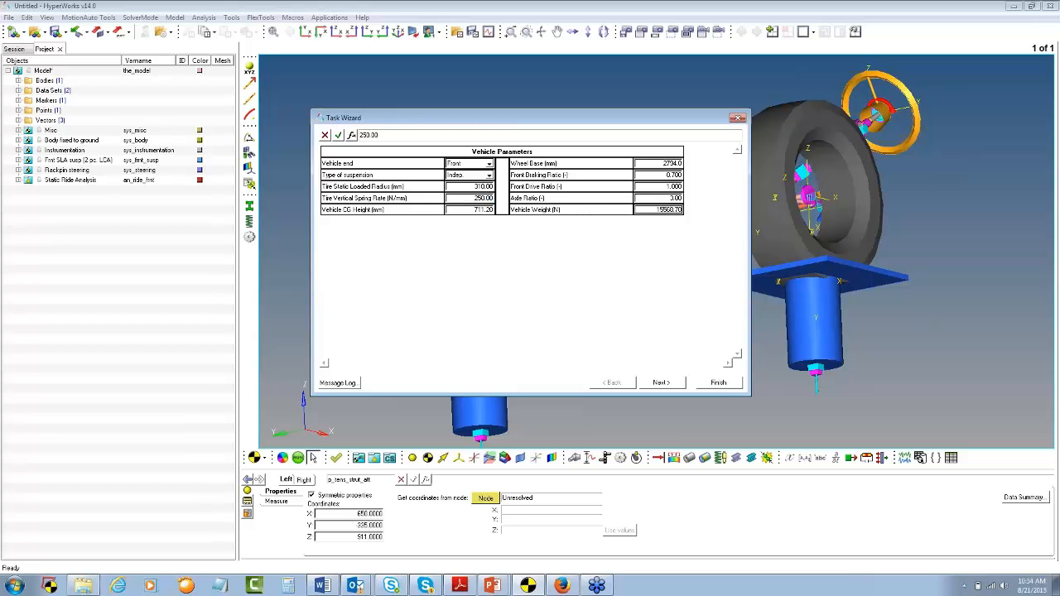
pyautogui.click(611, 239)
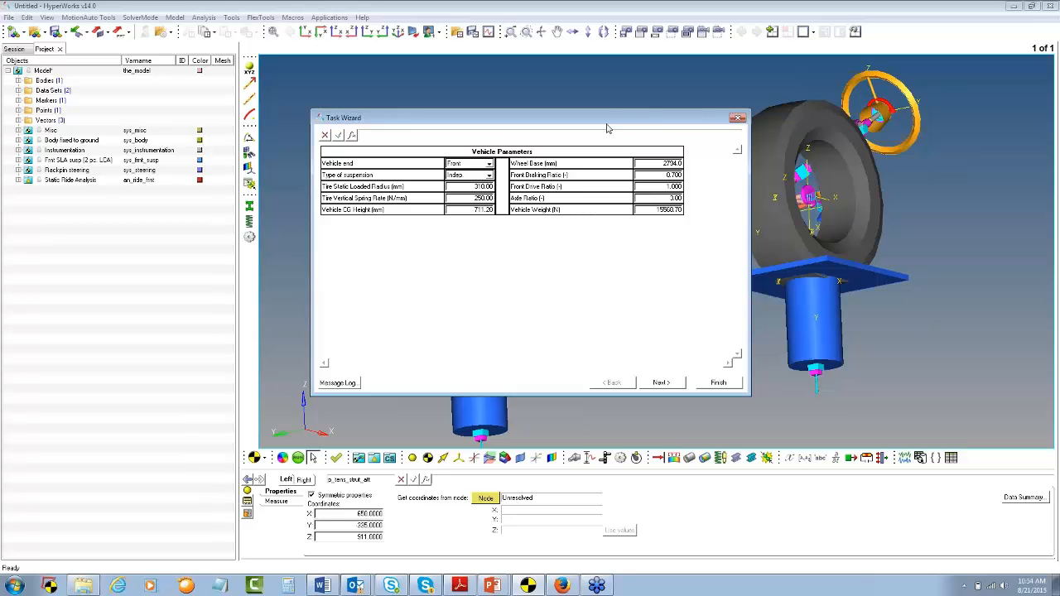
pyautogui.moveTo(610, 124); pyautogui.dragTo(644, 113)
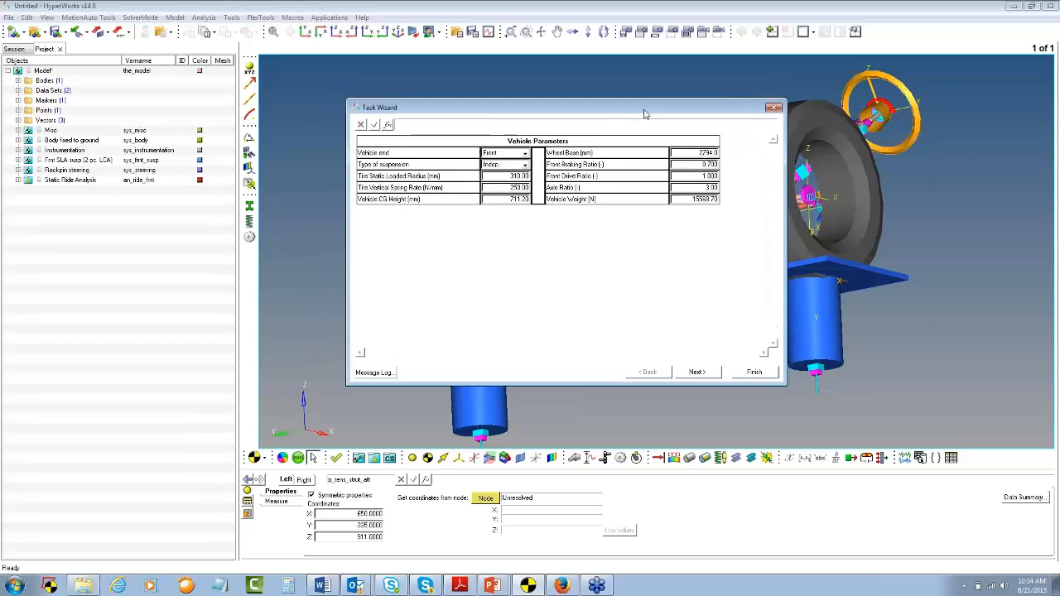
pyautogui.click(754, 373)
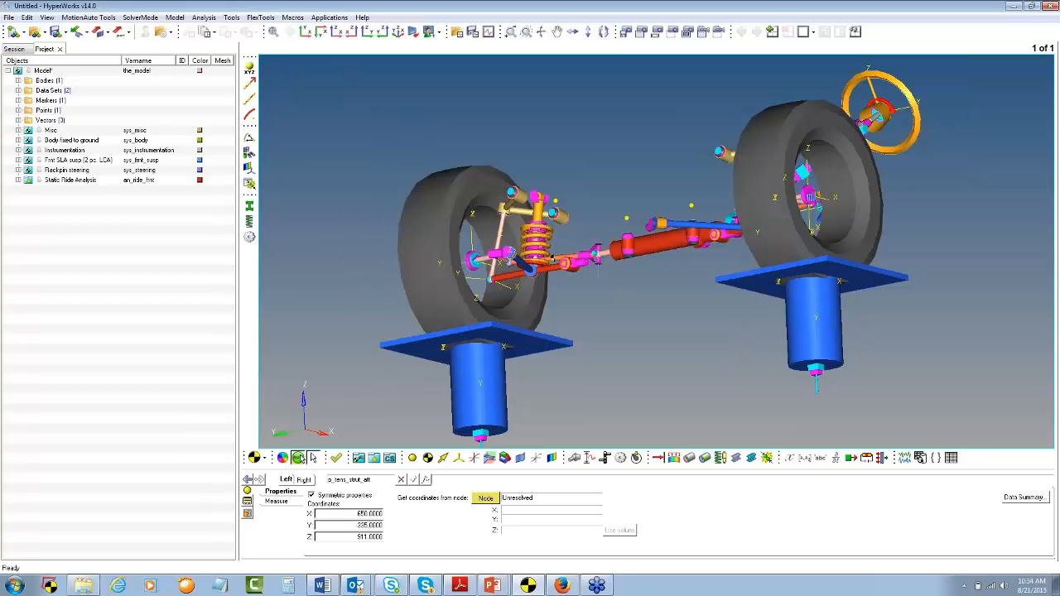
# Step: Open the run settings and specify test.xml as the MotionSolve file for the current model, replacing the existing file
pyautogui.click(297, 458)
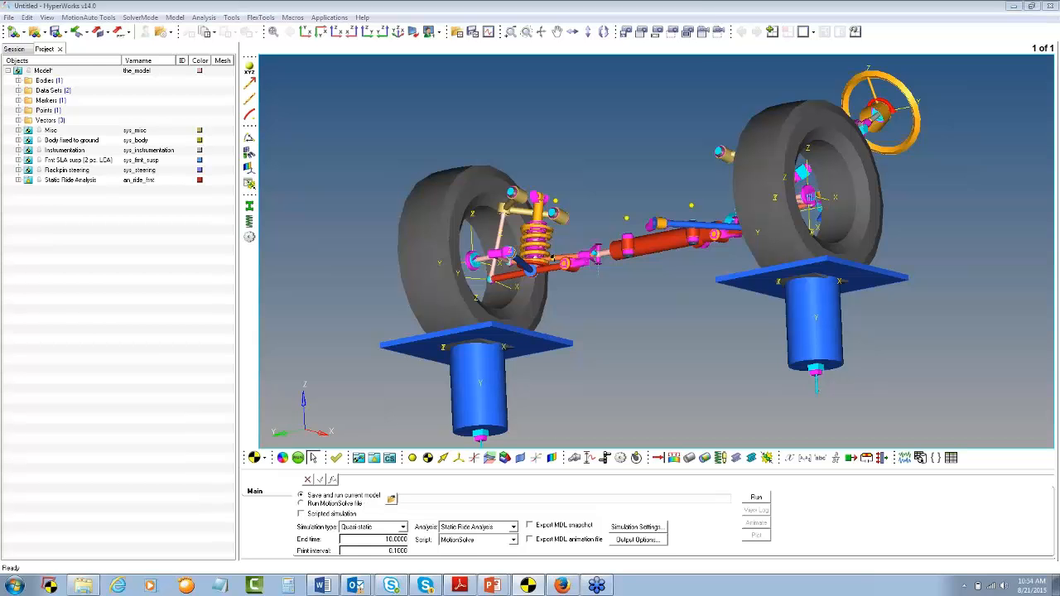
pyautogui.click(391, 498)
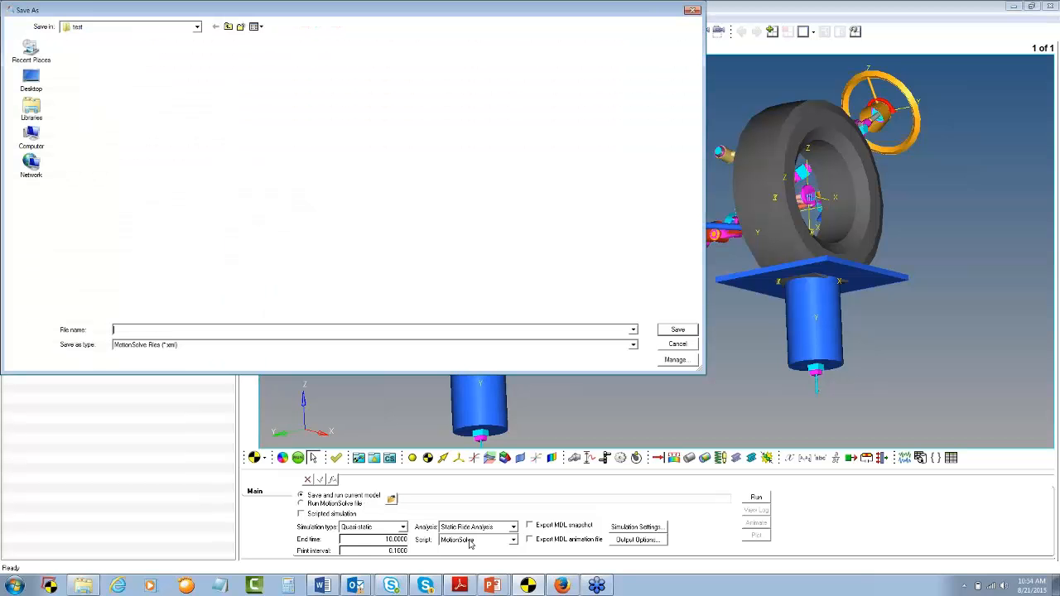
pyautogui.click(677, 330)
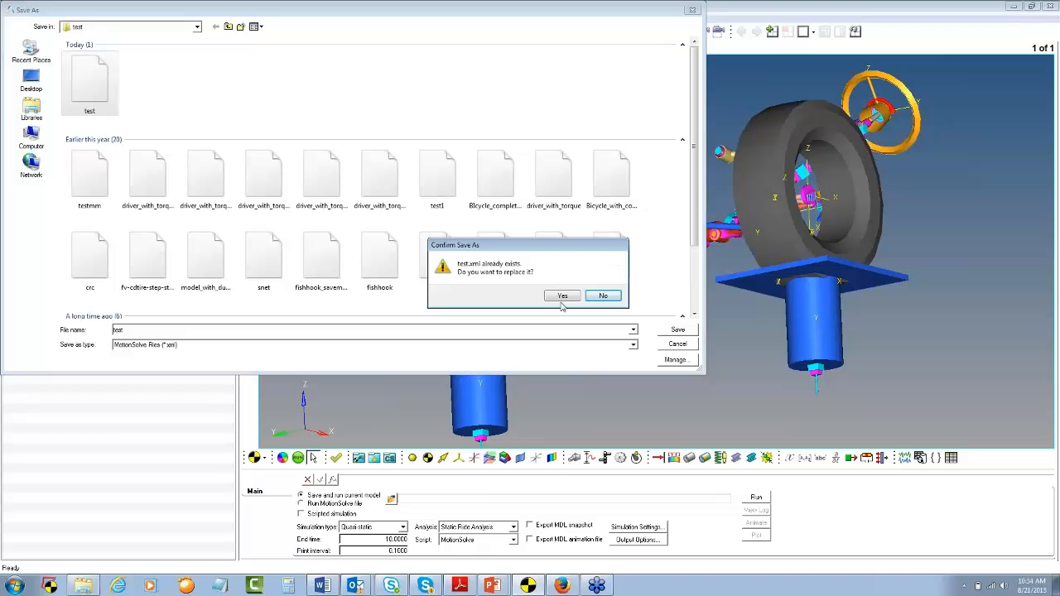
pyautogui.click(561, 300)
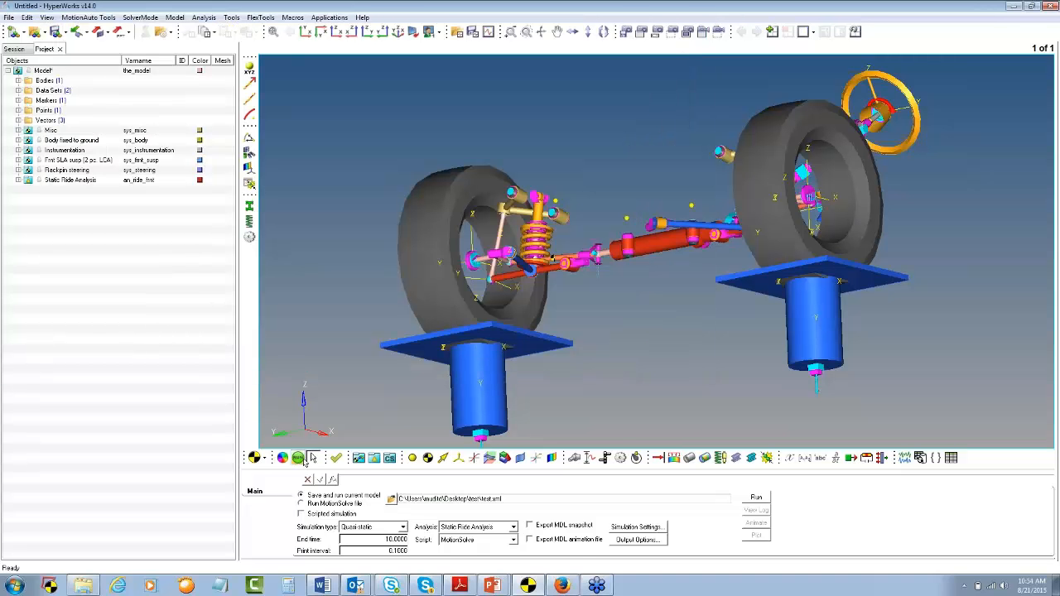
# Step: Run the static ride analysis to test.xml, and dismiss the solver view and message log once the job completes
pyautogui.moveTo(501, 498); pyautogui.dragTo(398, 498)
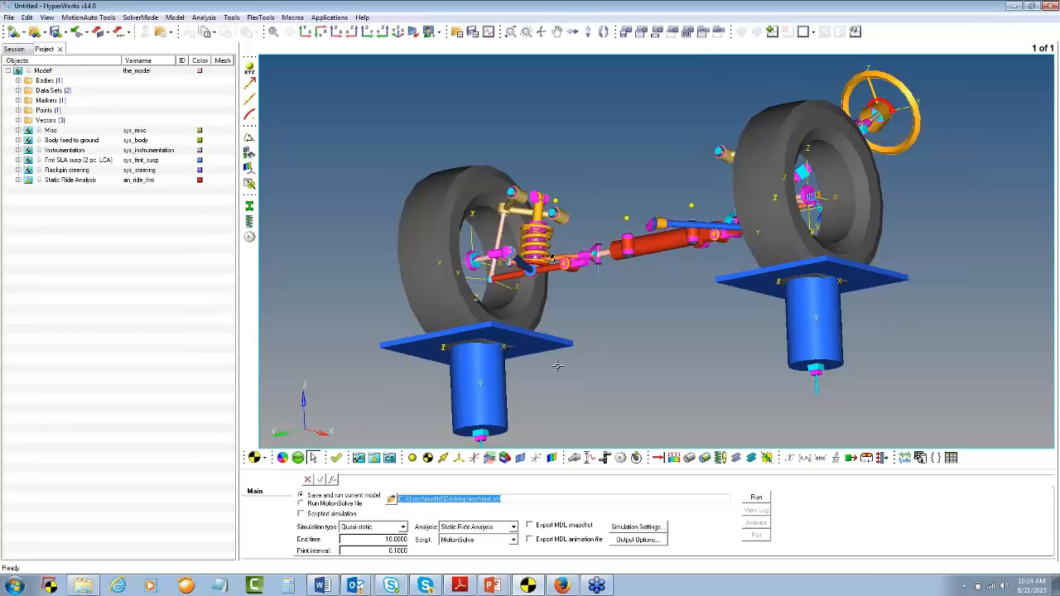
pyautogui.click(757, 497)
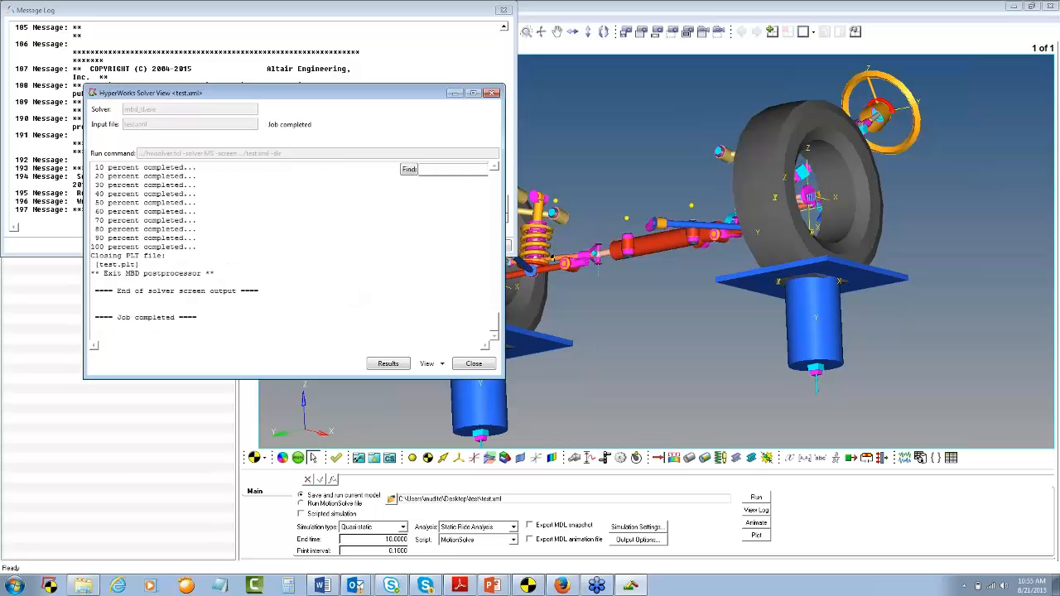
pyautogui.click(474, 364)
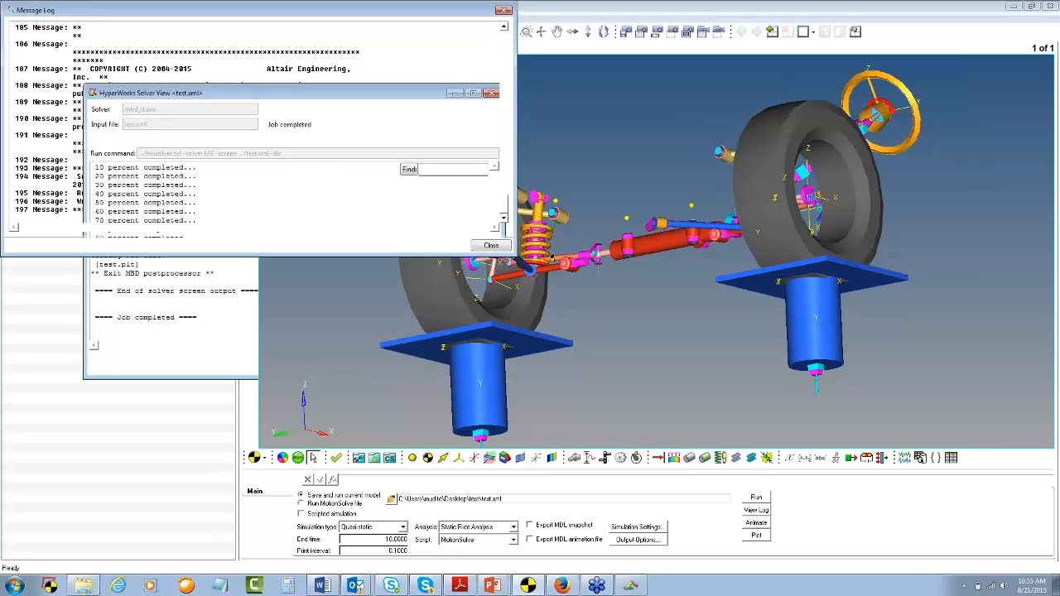
pyautogui.click(491, 245)
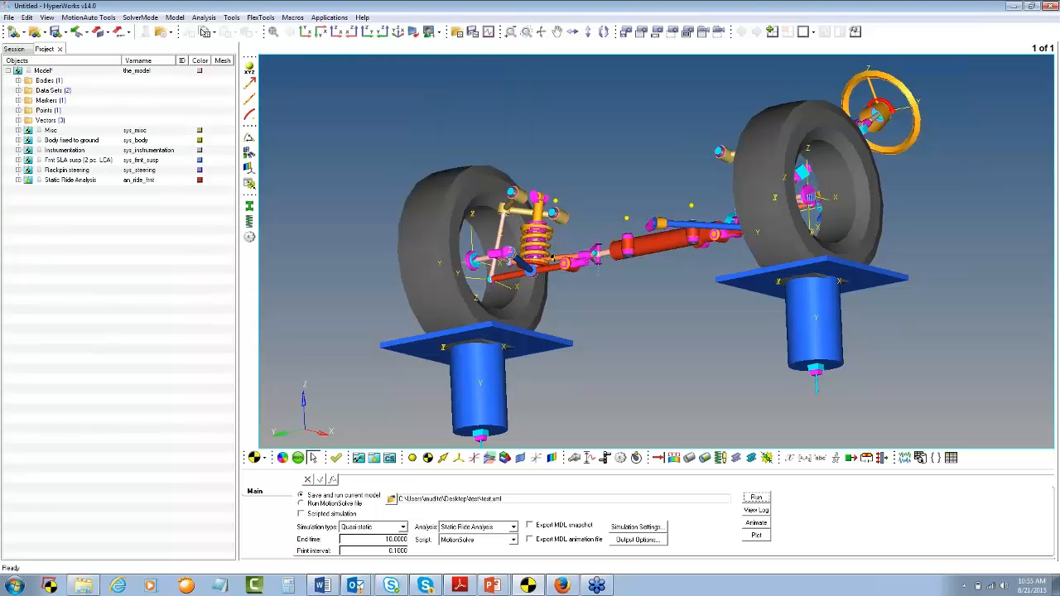
# Step: Load the newest "Front Ride - MSolve Standard Report" in Replace mode and dismiss the message log
pyautogui.click(206, 20)
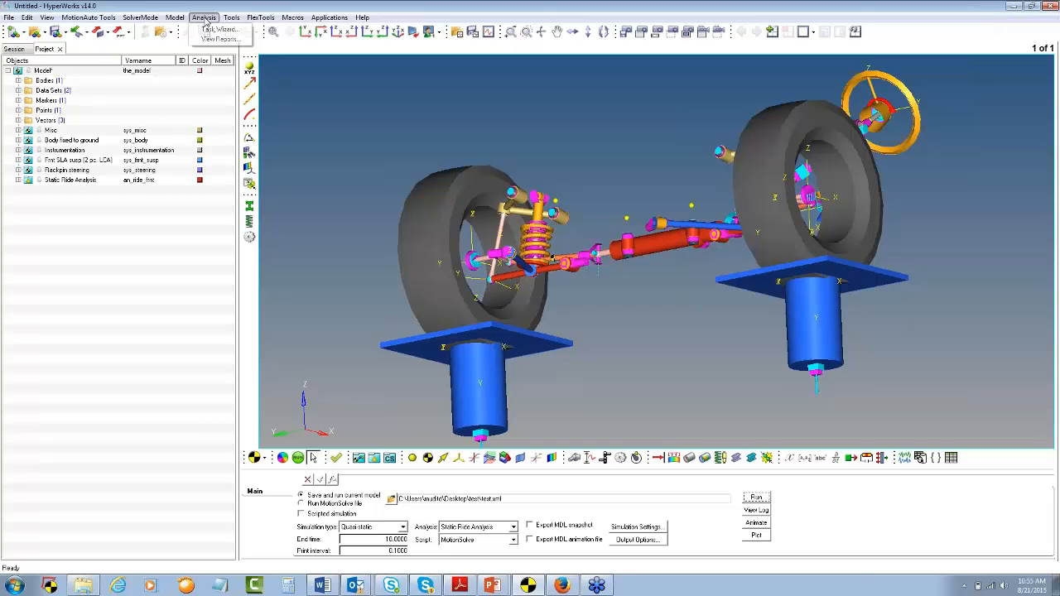
pyautogui.click(215, 37)
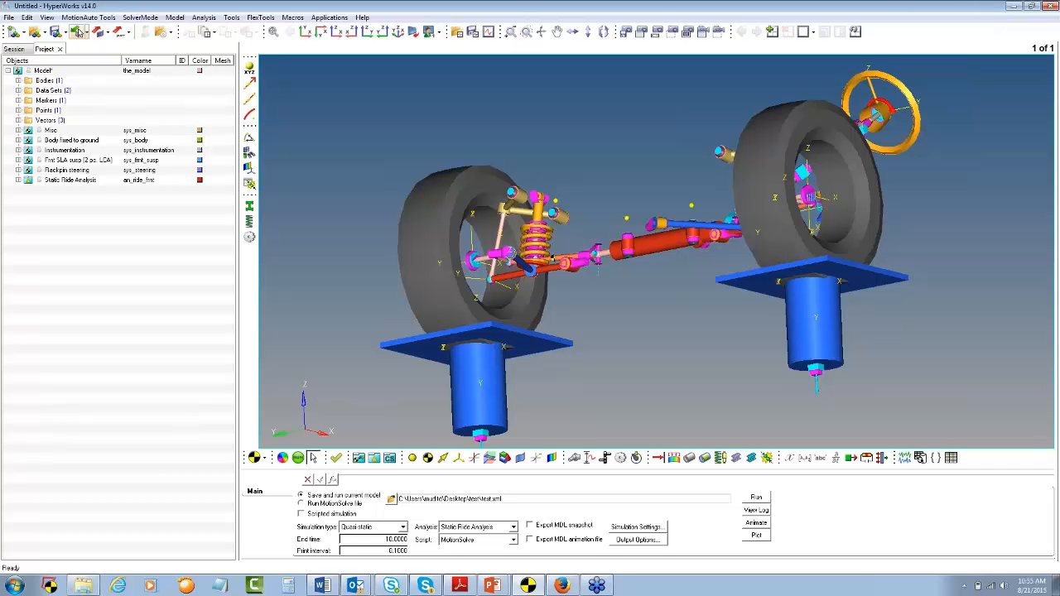
pyautogui.click(196, 18)
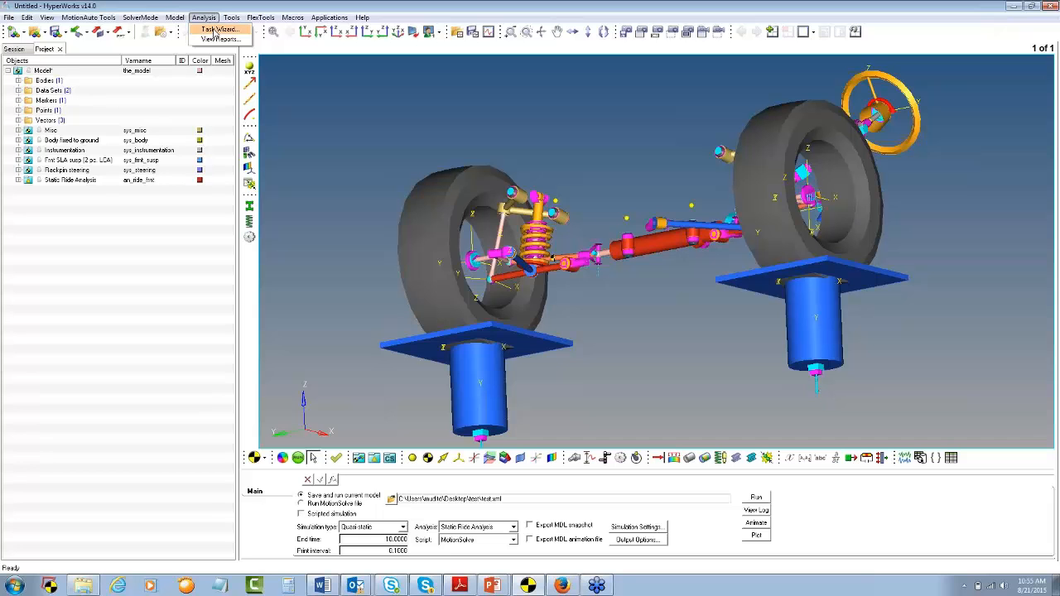
pyautogui.click(214, 40)
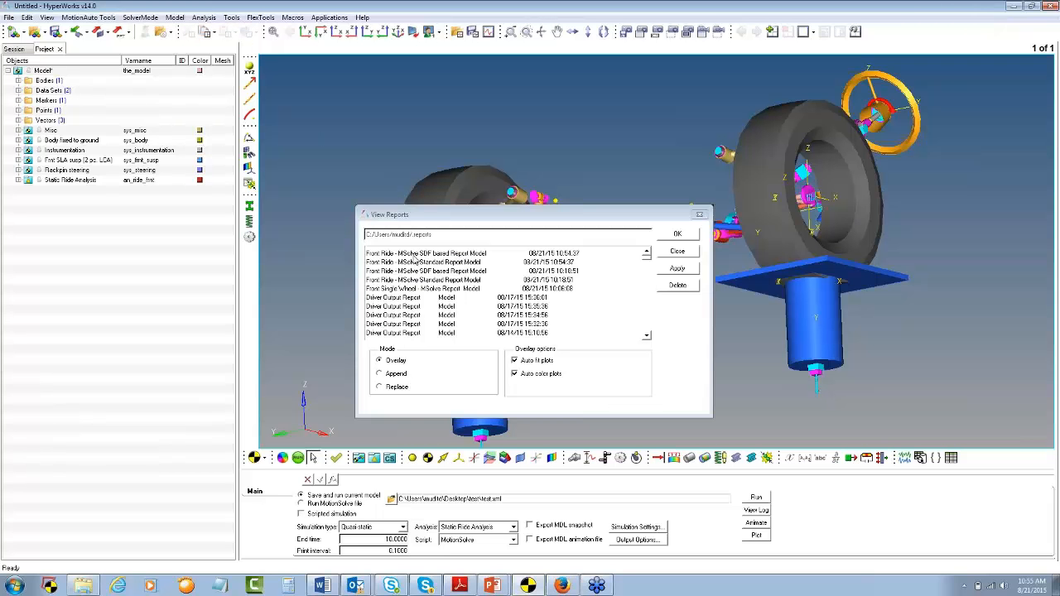
pyautogui.click(431, 253)
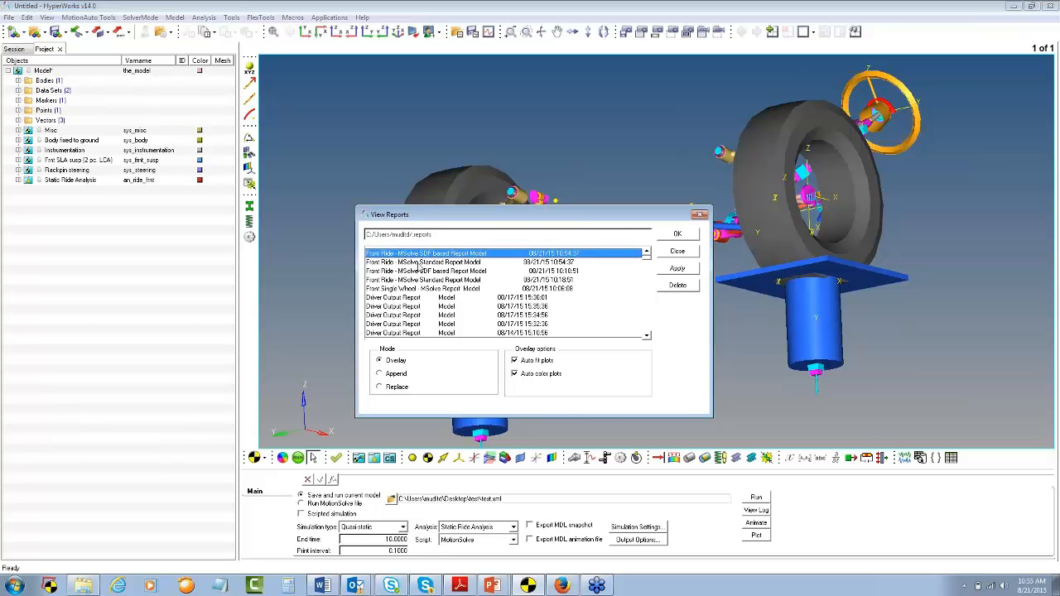
pyautogui.click(420, 263)
pyautogui.click(390, 386)
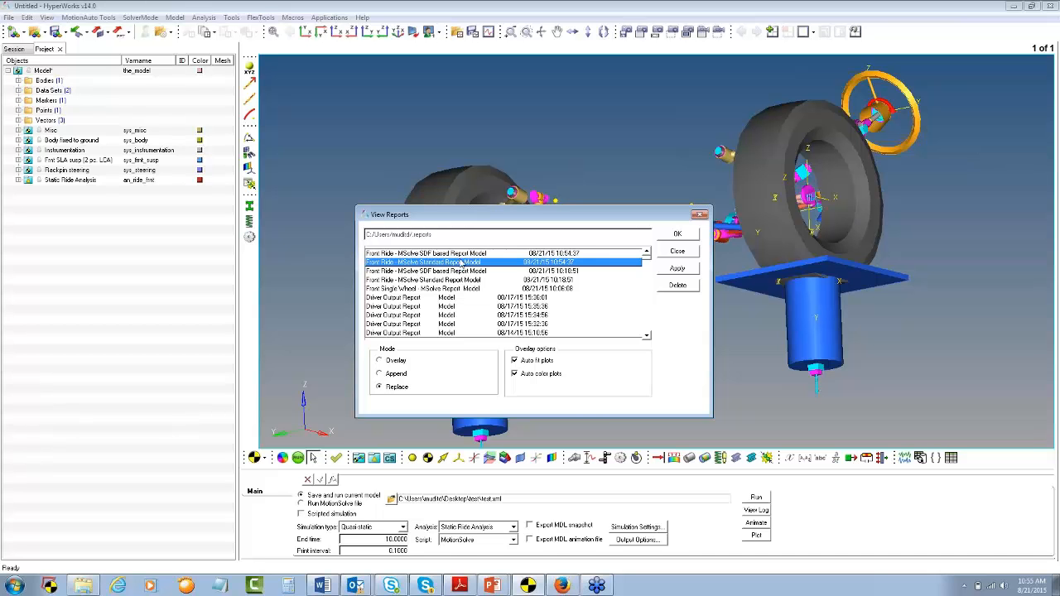
pyautogui.click(676, 234)
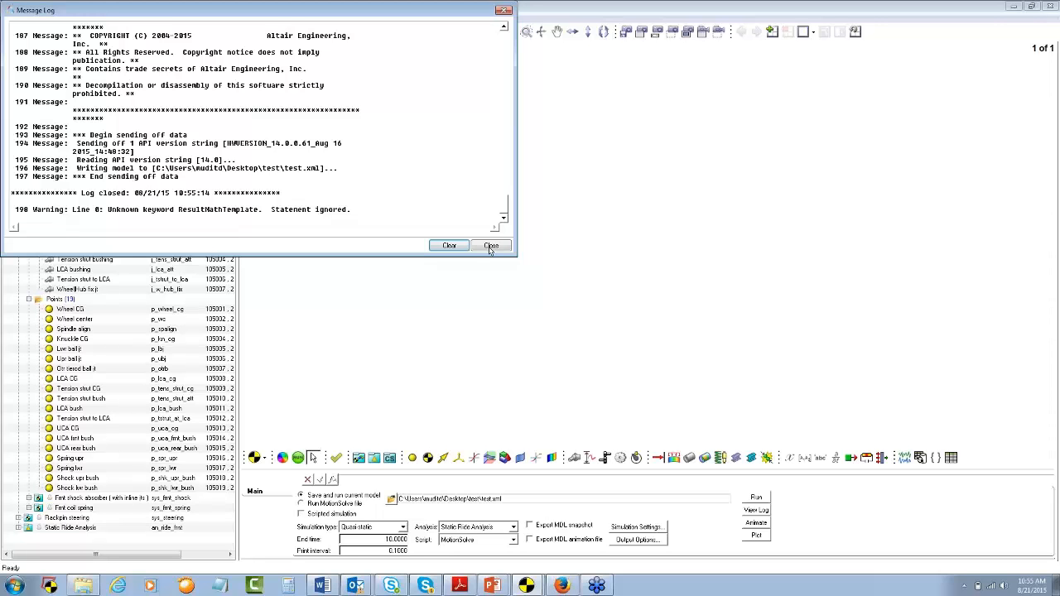
pyautogui.click(491, 246)
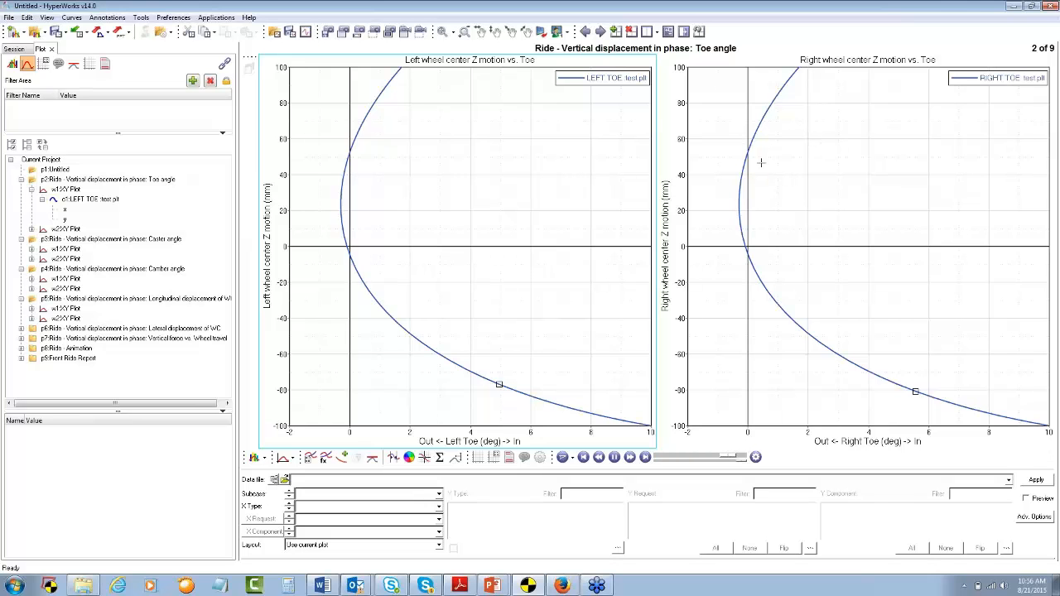
# Step: Examine the ride report's toe, caster, camber, wheel center displacement and vertical force plots, comparing caster with camber
pyautogui.click(600, 31)
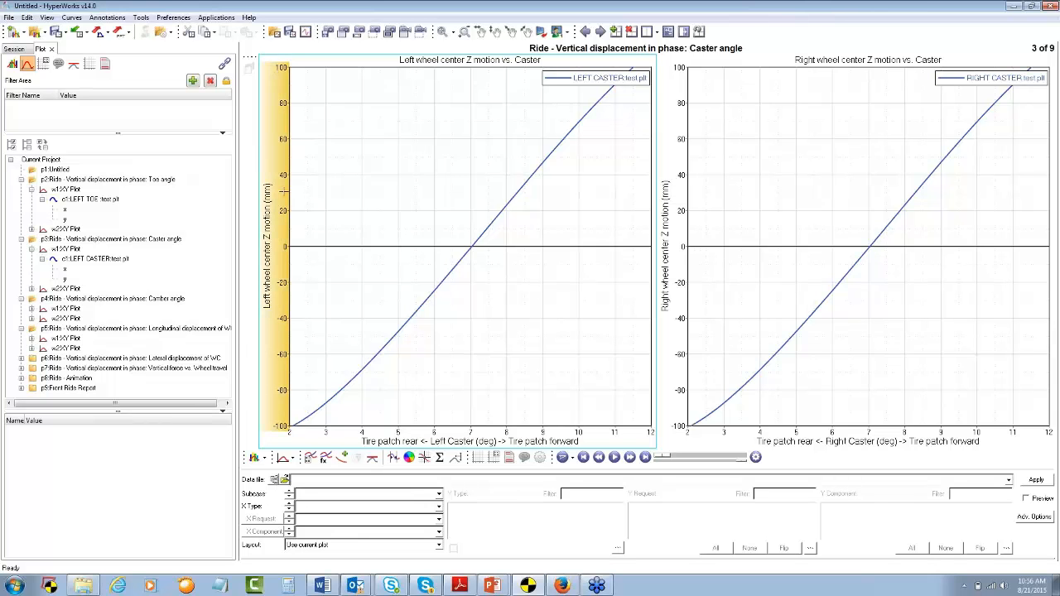
pyautogui.click(600, 31)
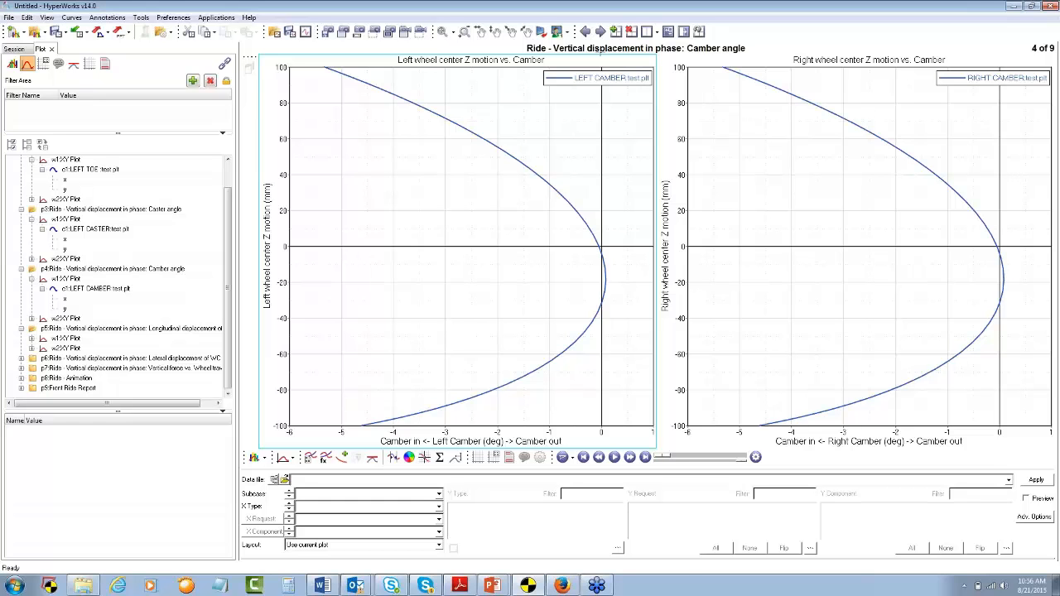
pyautogui.click(600, 32)
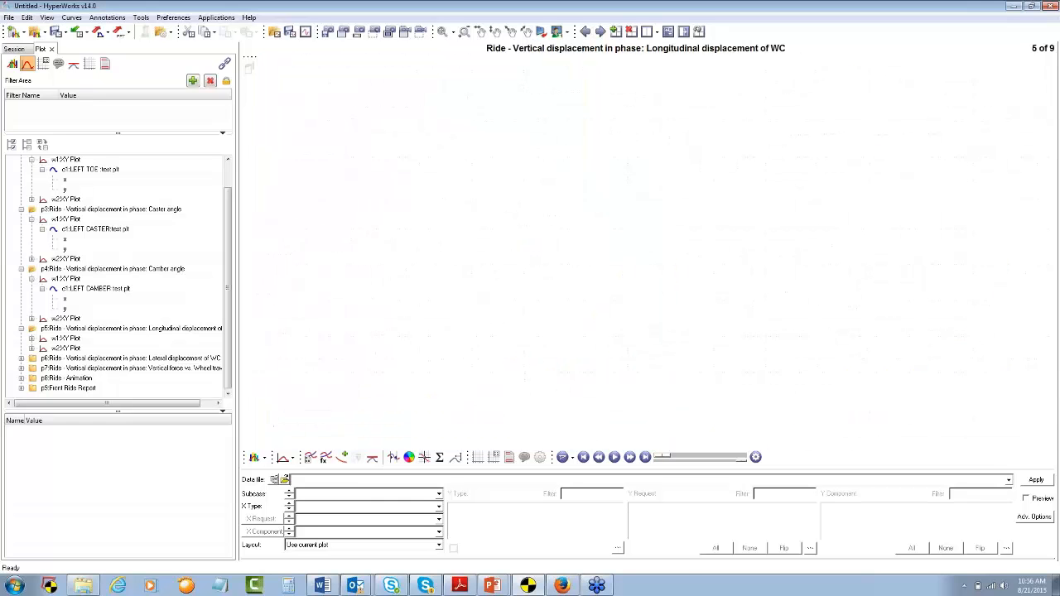
pyautogui.click(586, 32)
pyautogui.click(587, 32)
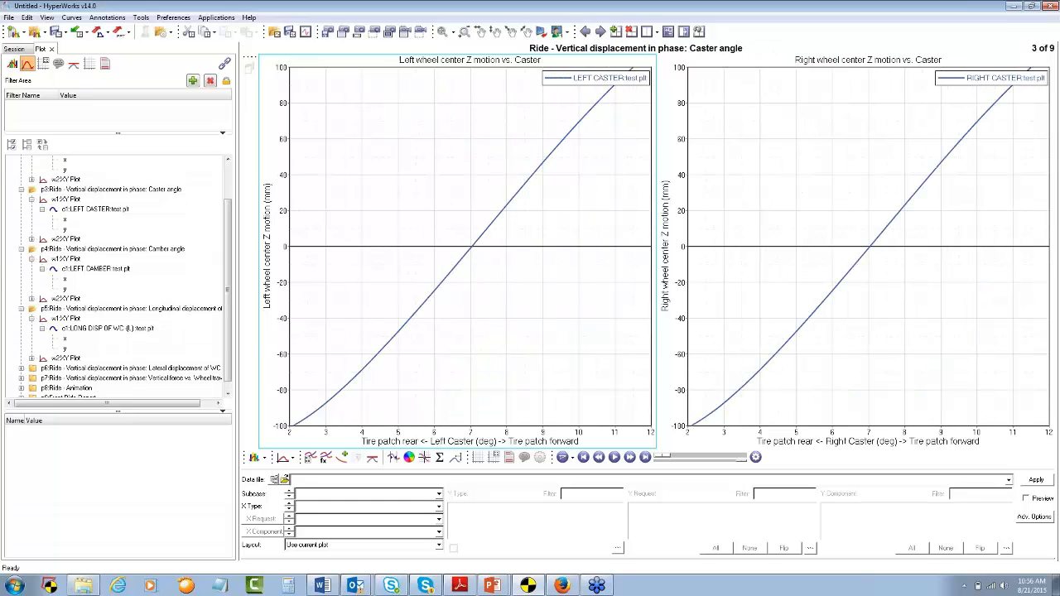
pyautogui.click(599, 32)
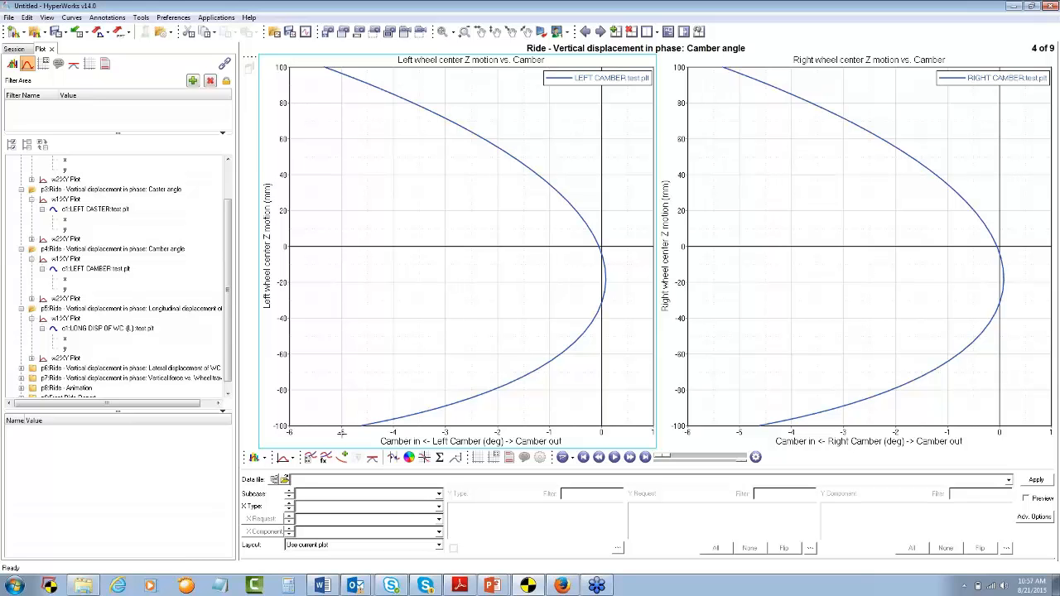
pyautogui.click(600, 31)
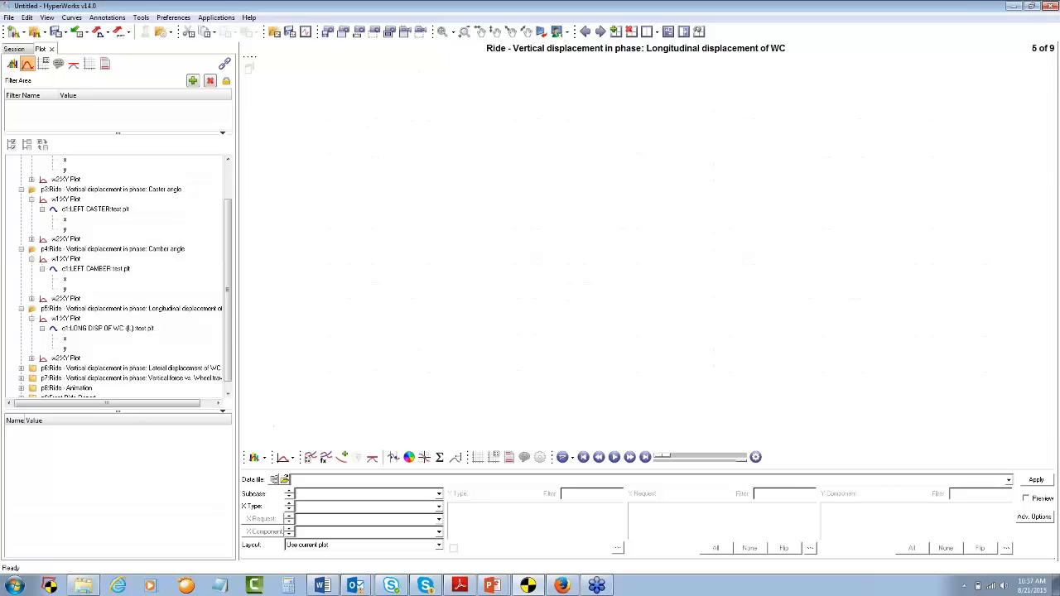
pyautogui.click(599, 32)
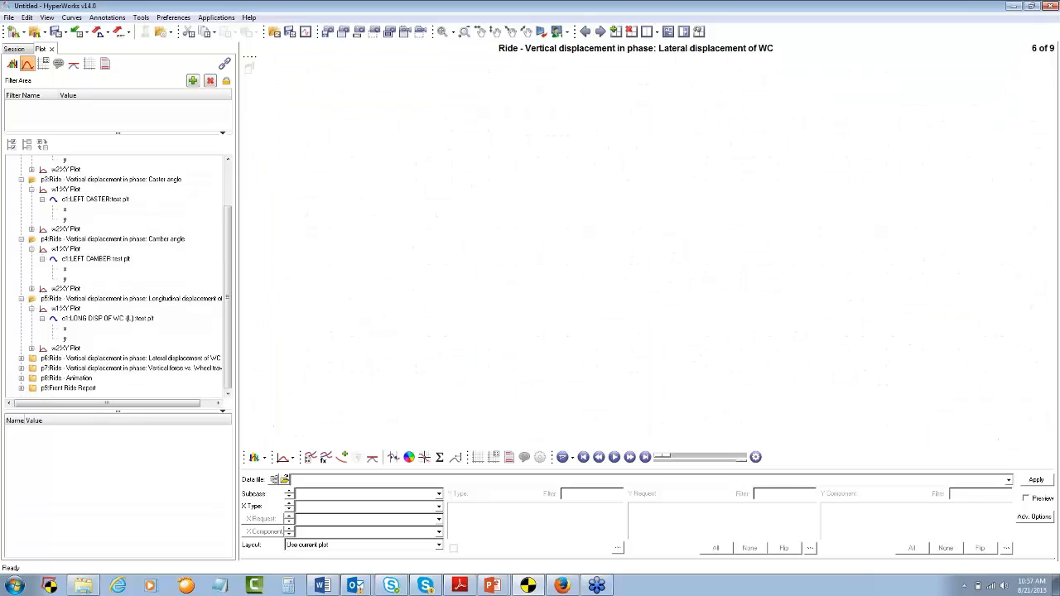
pyautogui.click(599, 31)
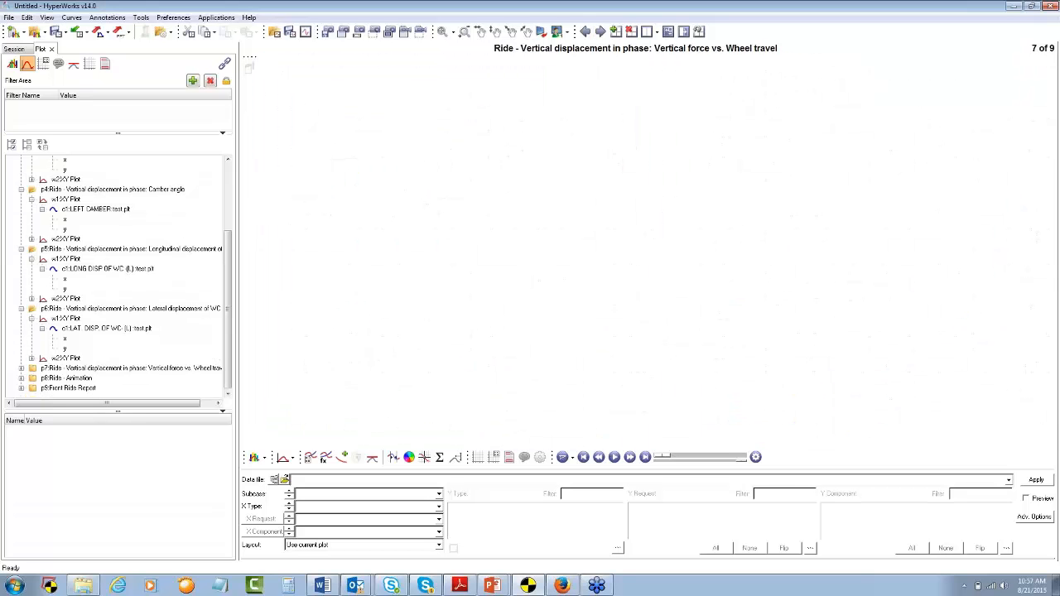
# Step: Reload the model and results from test.h3d on the Ride - Animation page and play the animation
pyautogui.click(600, 32)
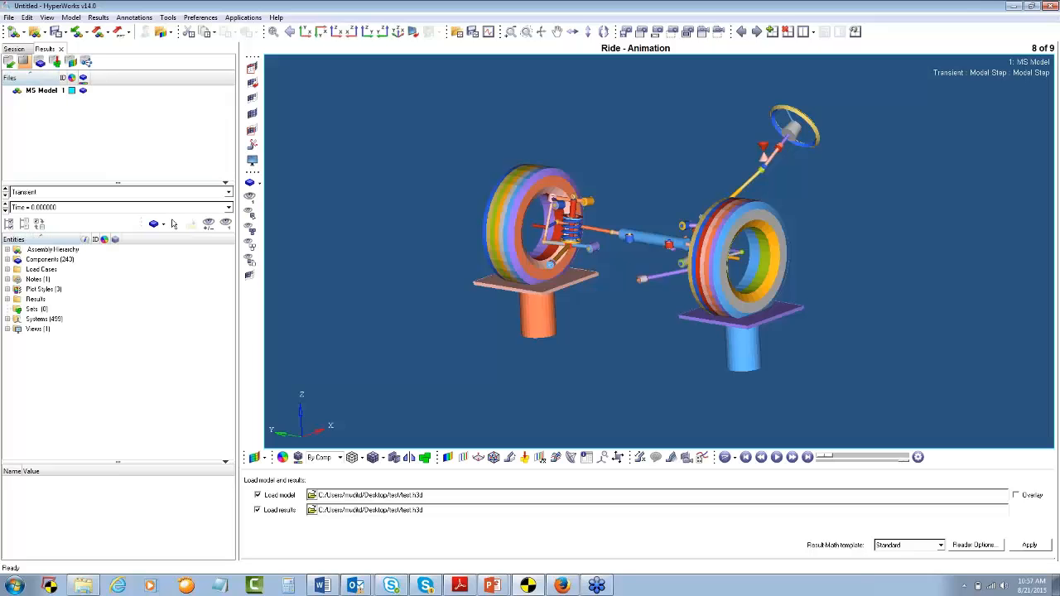
pyautogui.click(1029, 545)
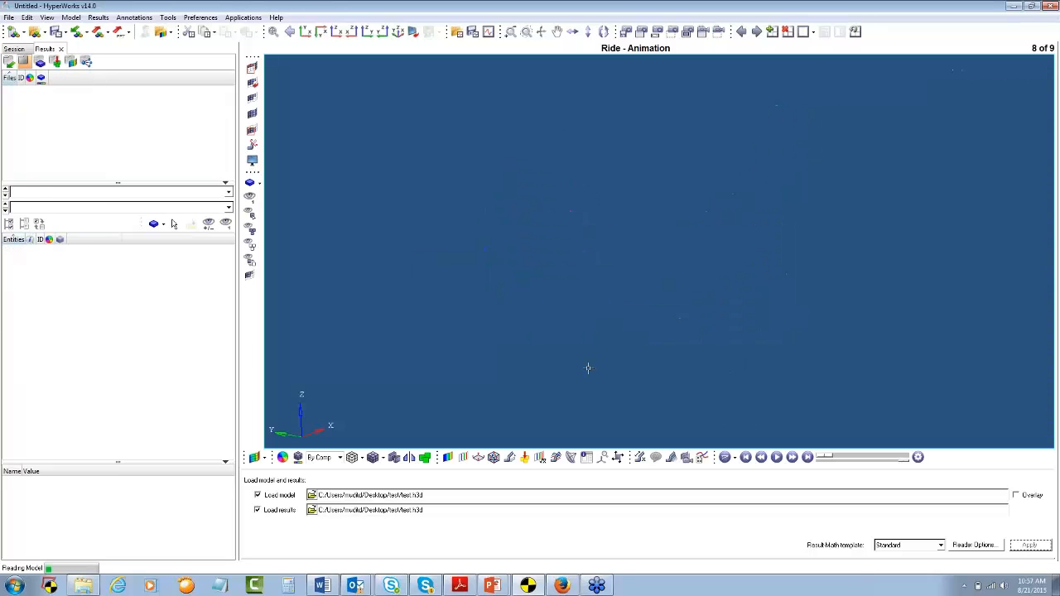
pyautogui.click(776, 458)
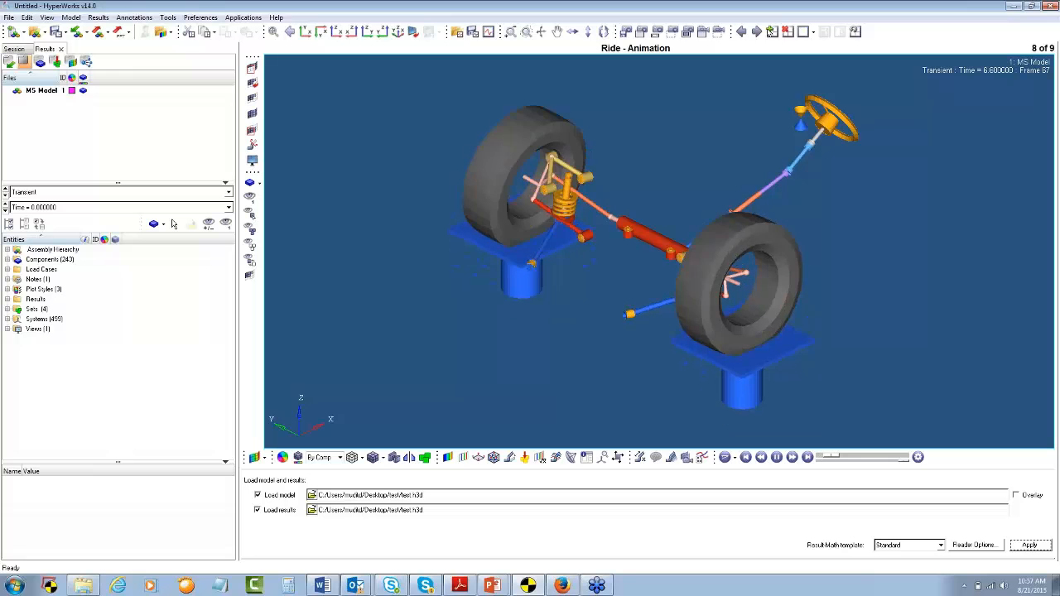
# Step: Check the Front Ride Report page, and go back through the animation and plot pages to the suspension model
pyautogui.click(758, 32)
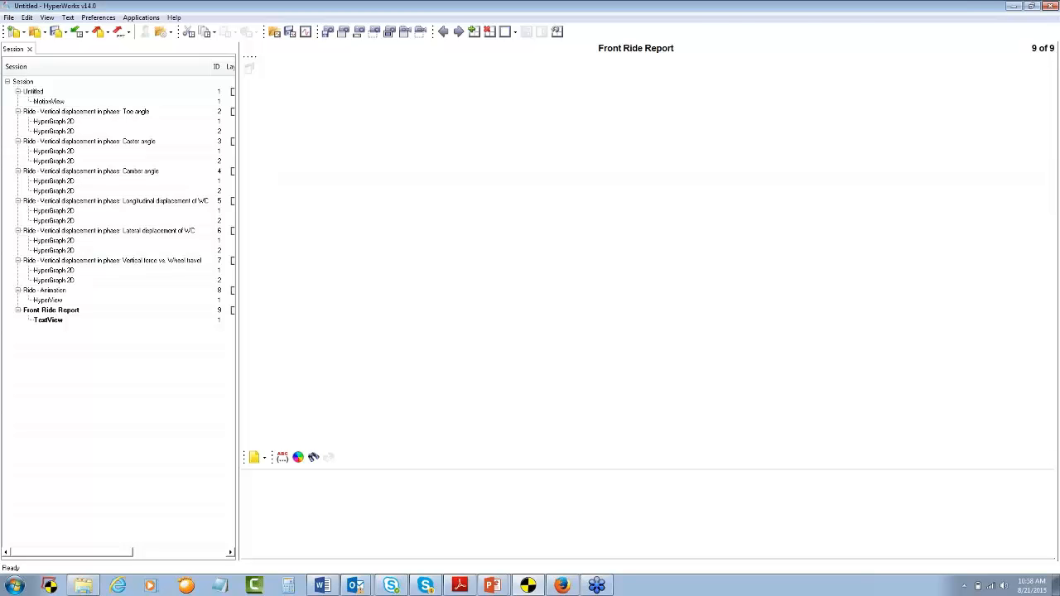
pyautogui.click(443, 33)
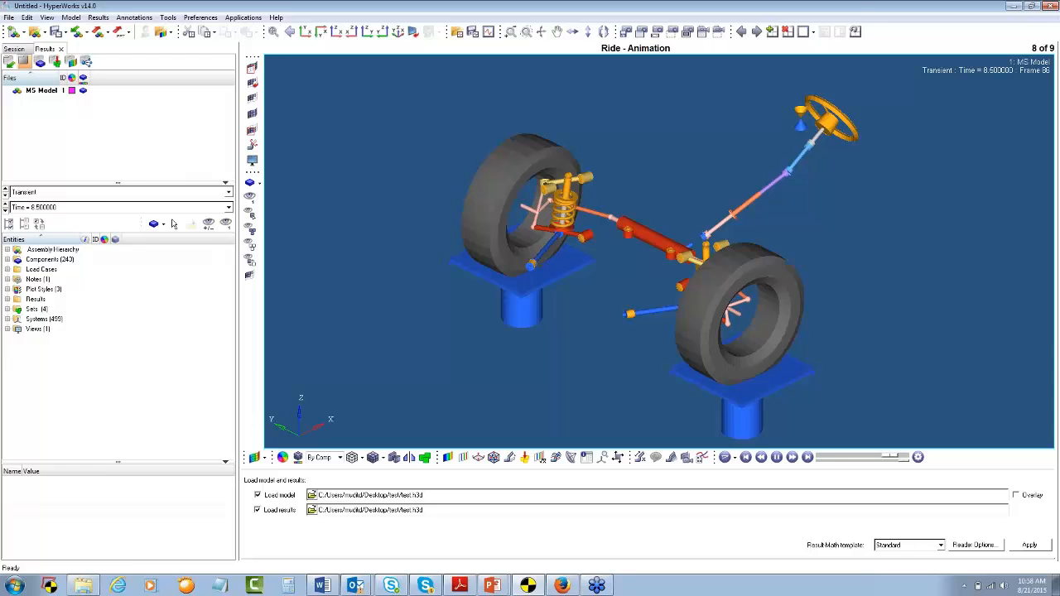
pyautogui.click(741, 32)
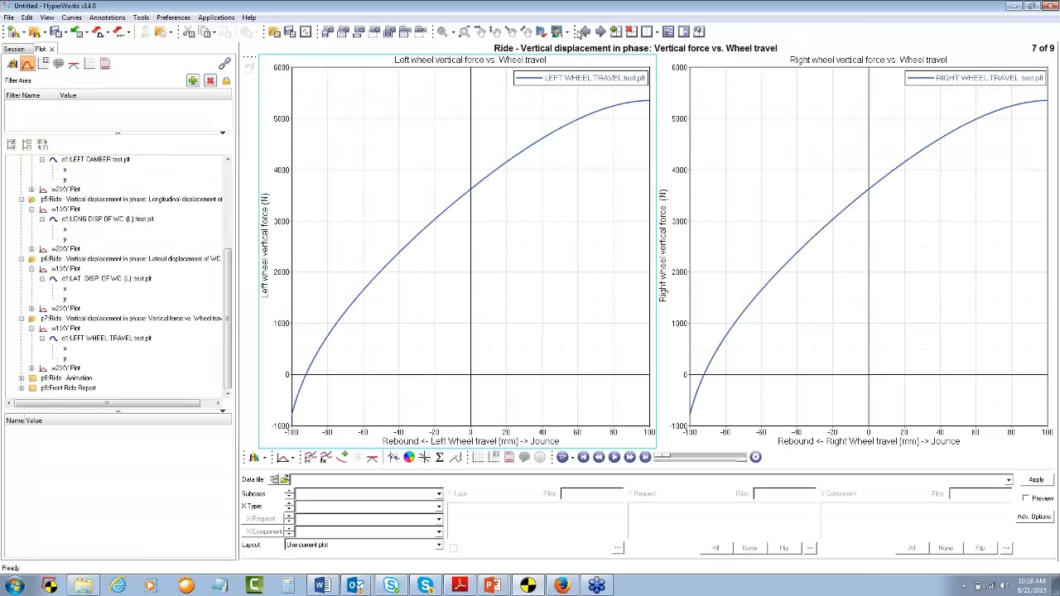
pyautogui.click(583, 32)
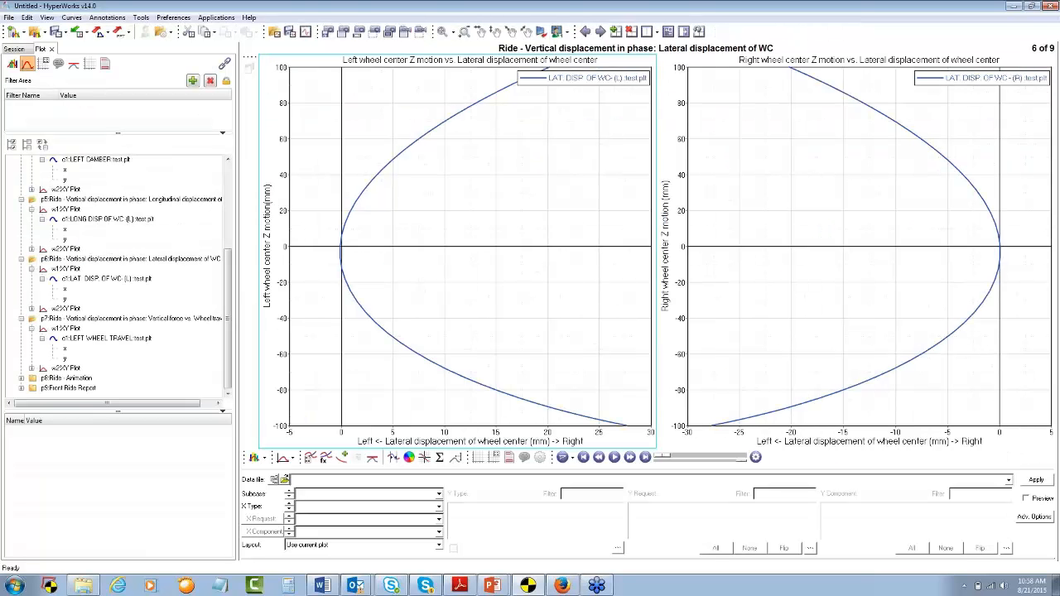
pyautogui.click(584, 32)
pyautogui.click(584, 32)
pyautogui.click(584, 31)
pyautogui.click(583, 31)
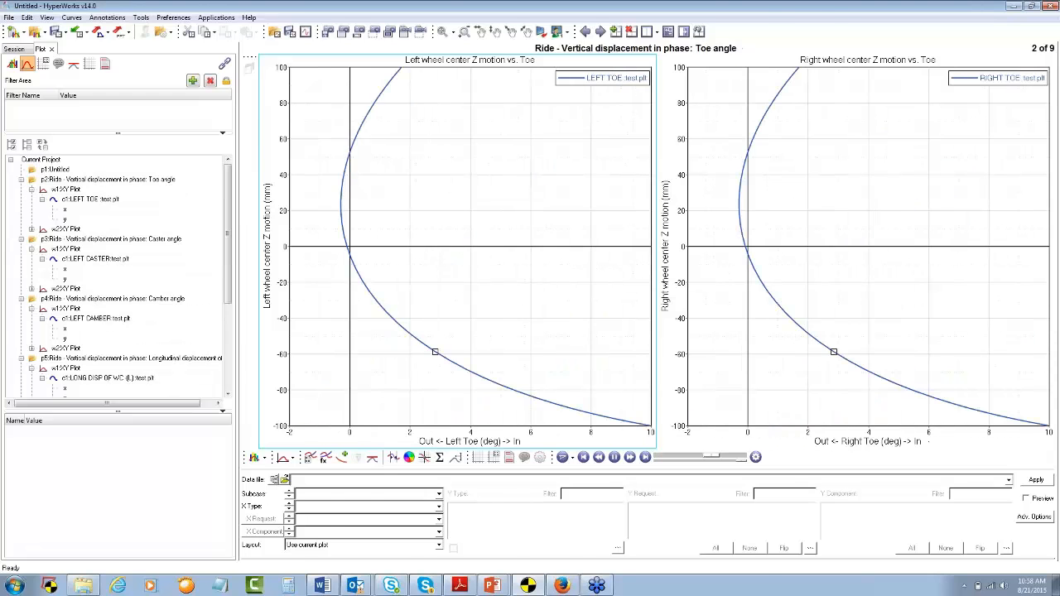
pyautogui.click(584, 31)
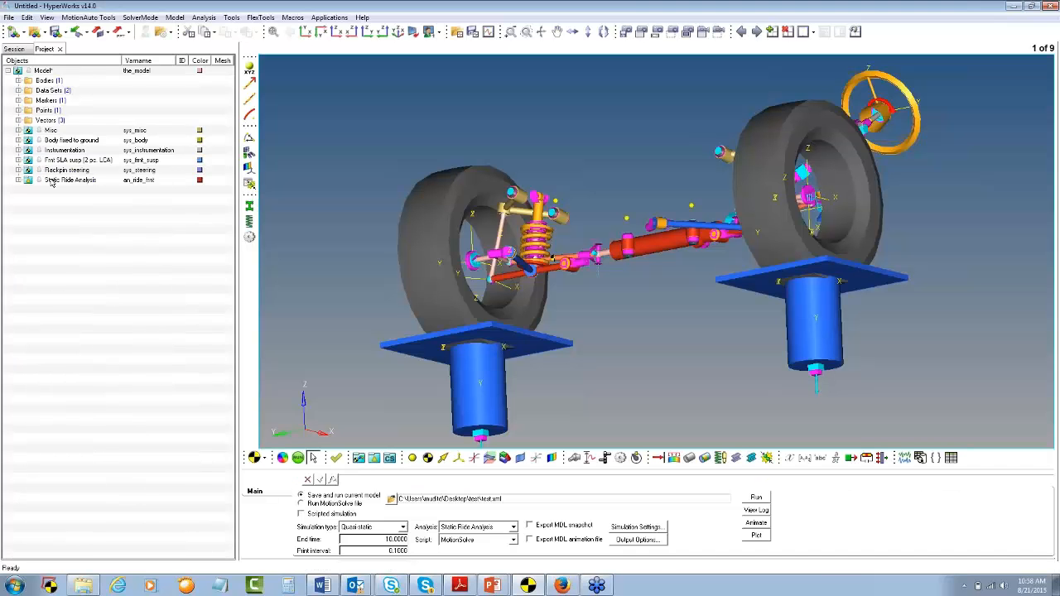
# Step: Select the Static Ride Analysis system and inspect its attachments and jacks with the whole model fitted in view
pyautogui.click(70, 180)
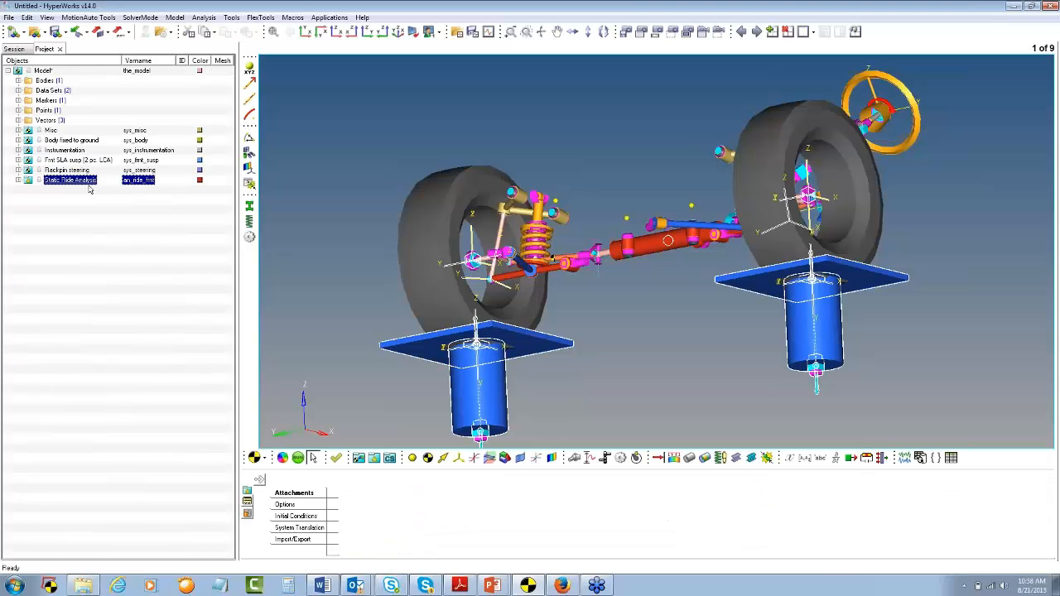
pyautogui.keyDown('ctrl'); pyautogui.click(605, 163); pyautogui.keyUp('ctrl')
pyautogui.keyDown('ctrl'); pyautogui.moveTo(642, 168); pyautogui.dragTo(589, 112, button='right'); pyautogui.keyUp('ctrl')
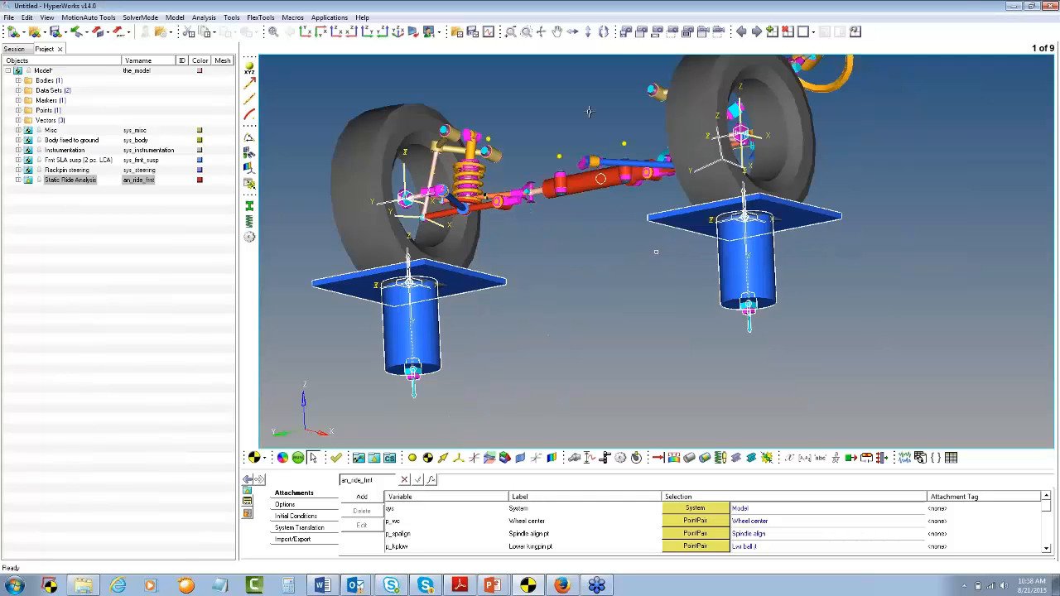
pyautogui.moveTo(589, 112)
pyautogui.keyDown('ctrl'); pyautogui.mouseDown()
pyautogui.moveTo(617, 169)
pyautogui.moveTo(657, 157)
pyautogui.moveTo(682, 379)
pyautogui.mouseUp(); pyautogui.keyUp('ctrl')
pyautogui.press('f')
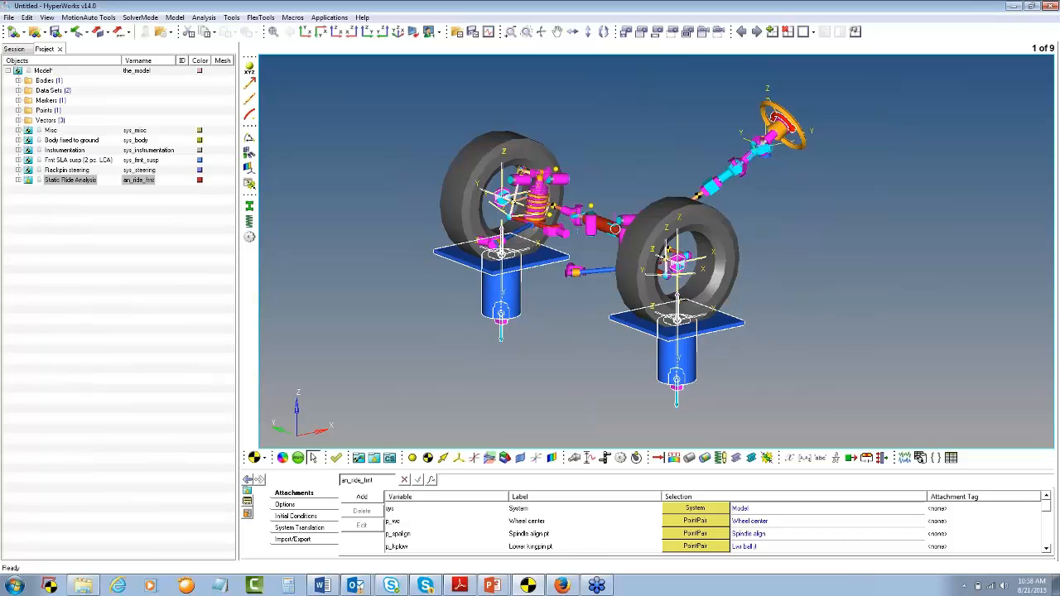
# Step: Add a Static Roll Analysis front-end task to the model, keeping the default vehicle parameters
pyautogui.click(202, 18)
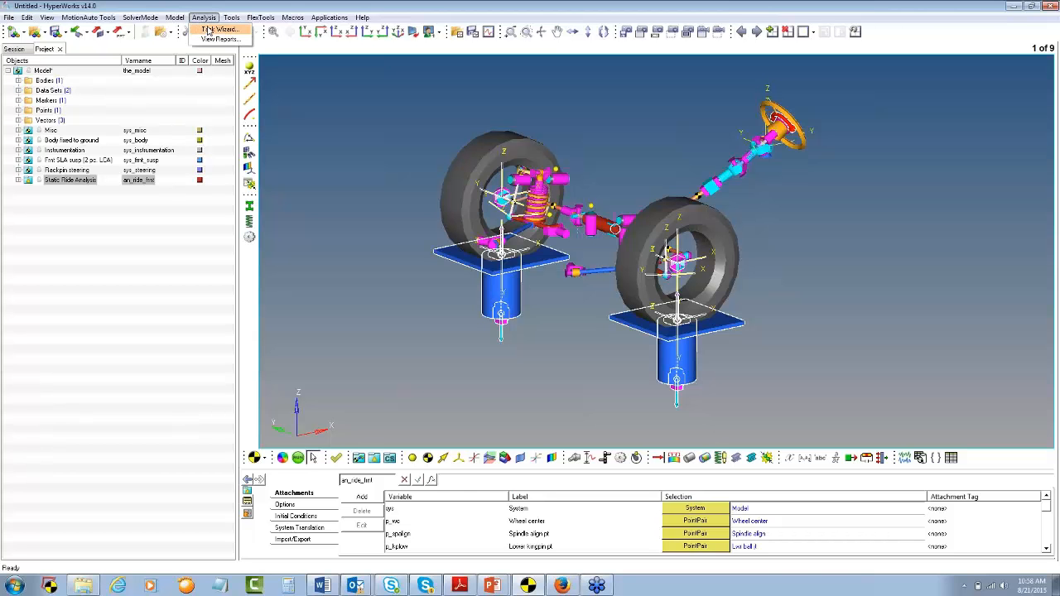
pyautogui.click(220, 29)
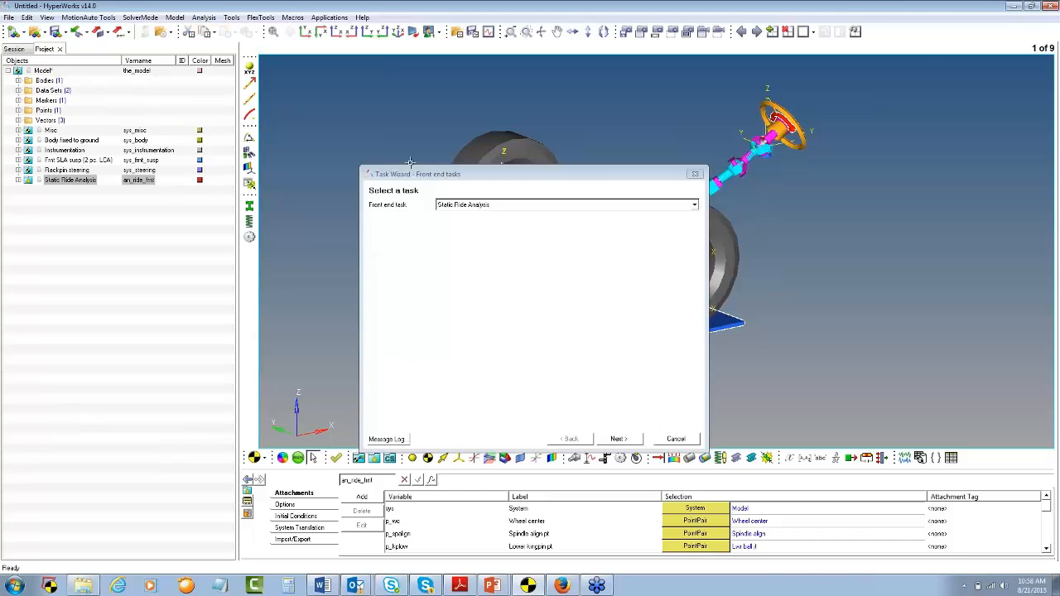
pyautogui.click(470, 206)
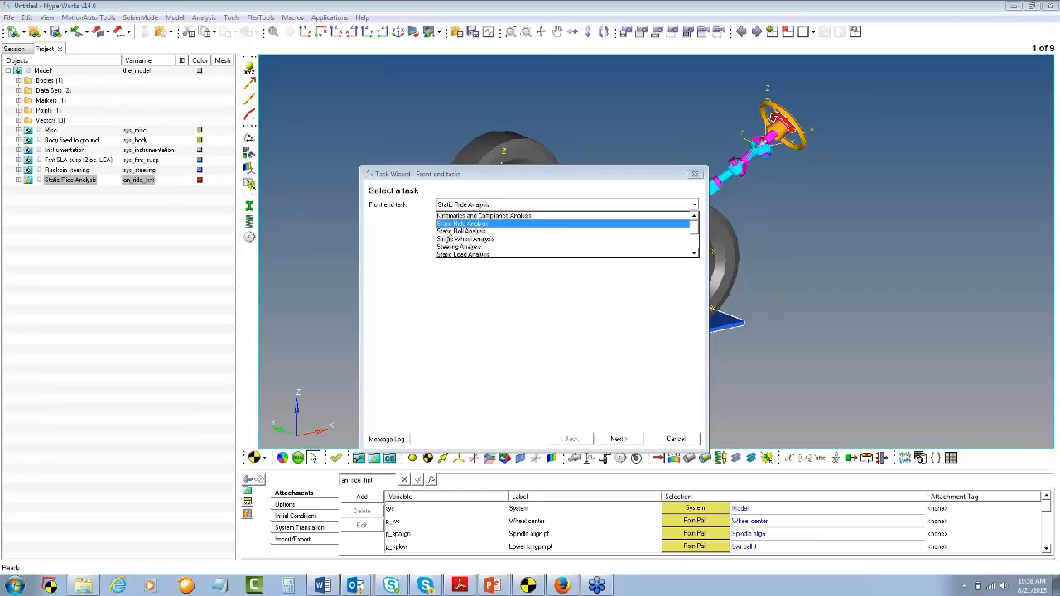
pyautogui.click(448, 236)
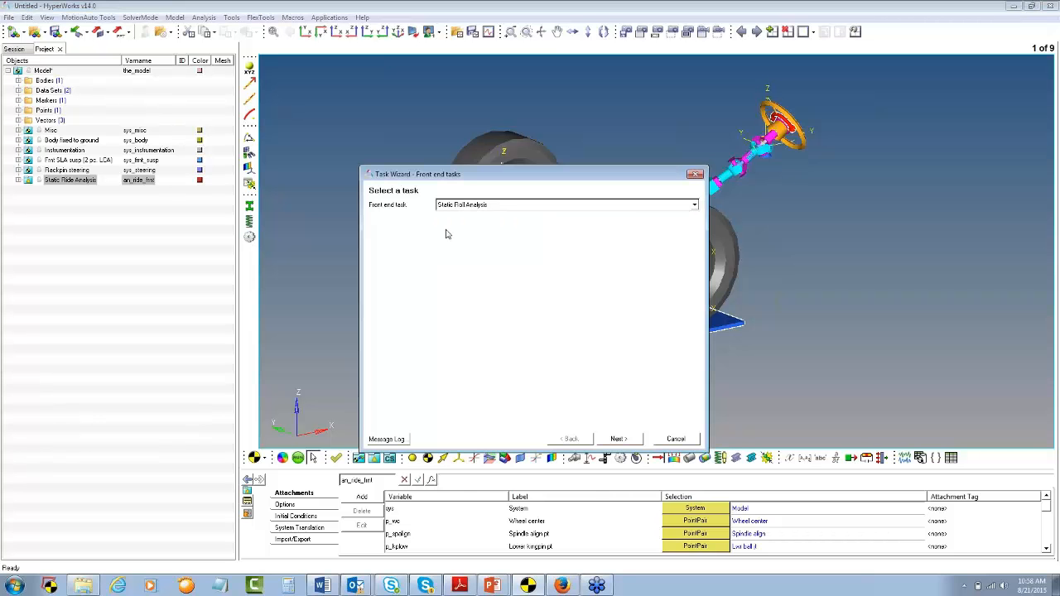
pyautogui.click(628, 441)
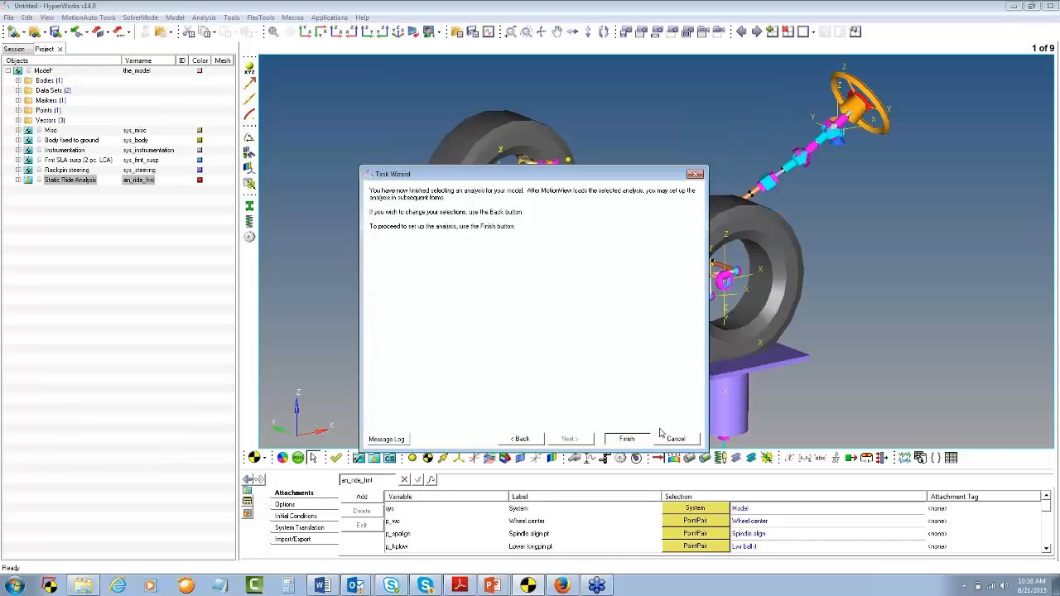
pyautogui.press('Return')
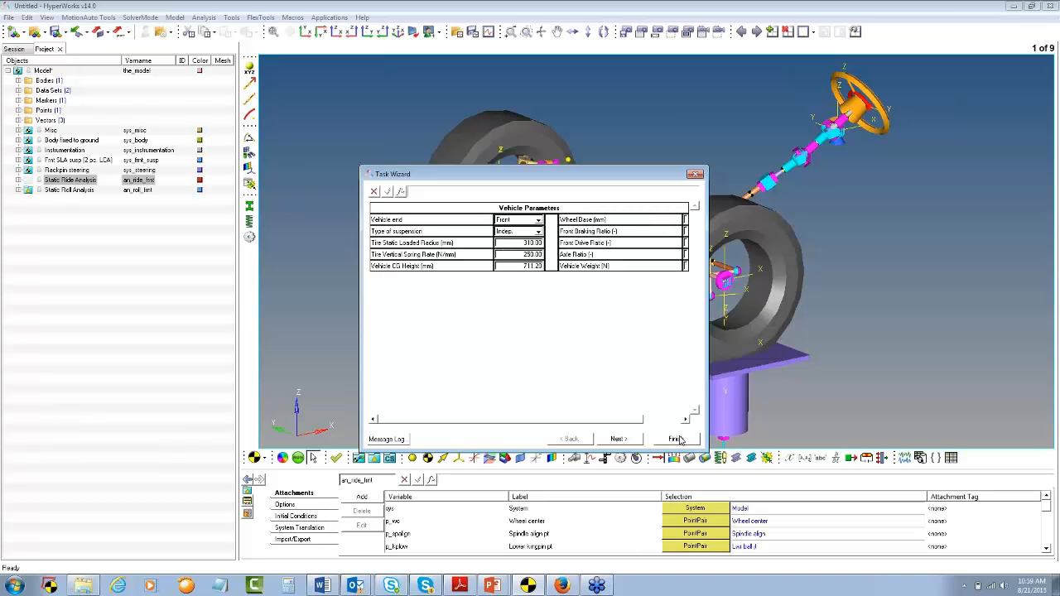
pyautogui.click(677, 439)
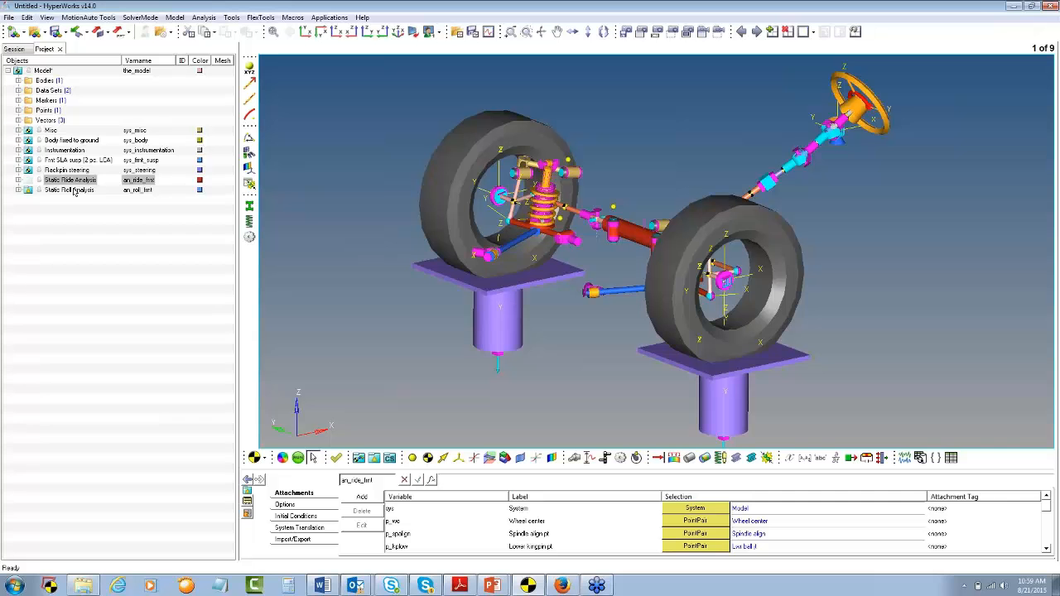
# Step: Compare the Static Roll Analysis system with the Static Ride Analysis system in the model tree
pyautogui.click(75, 190)
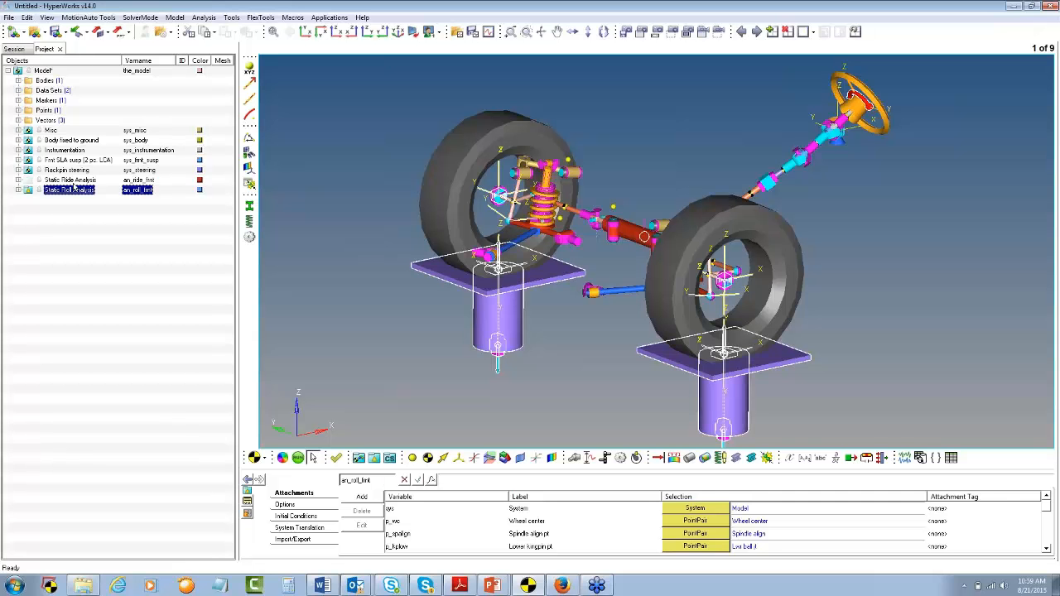
pyautogui.click(73, 181)
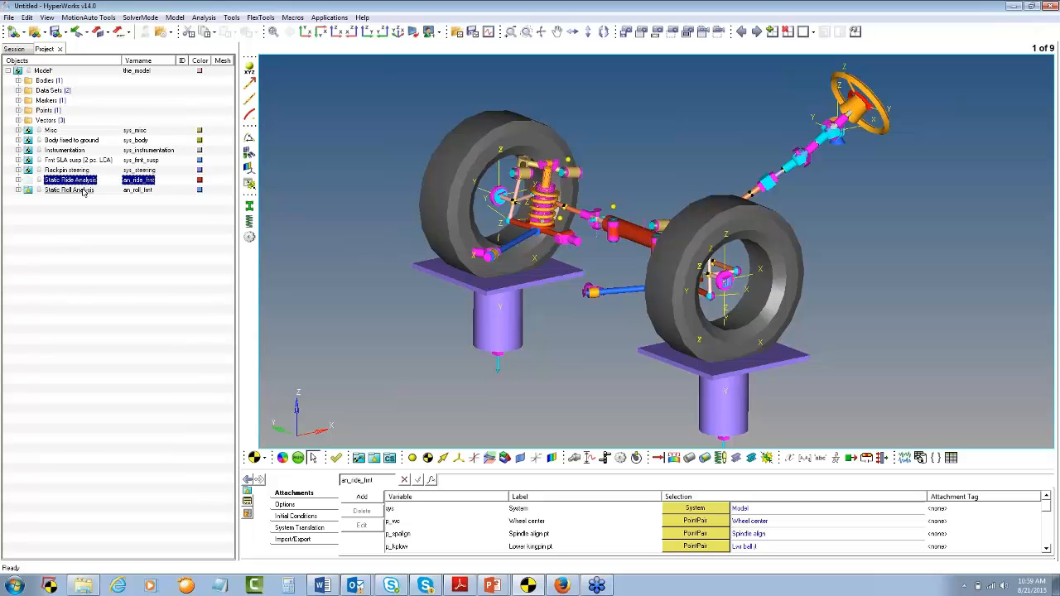
pyautogui.click(82, 191)
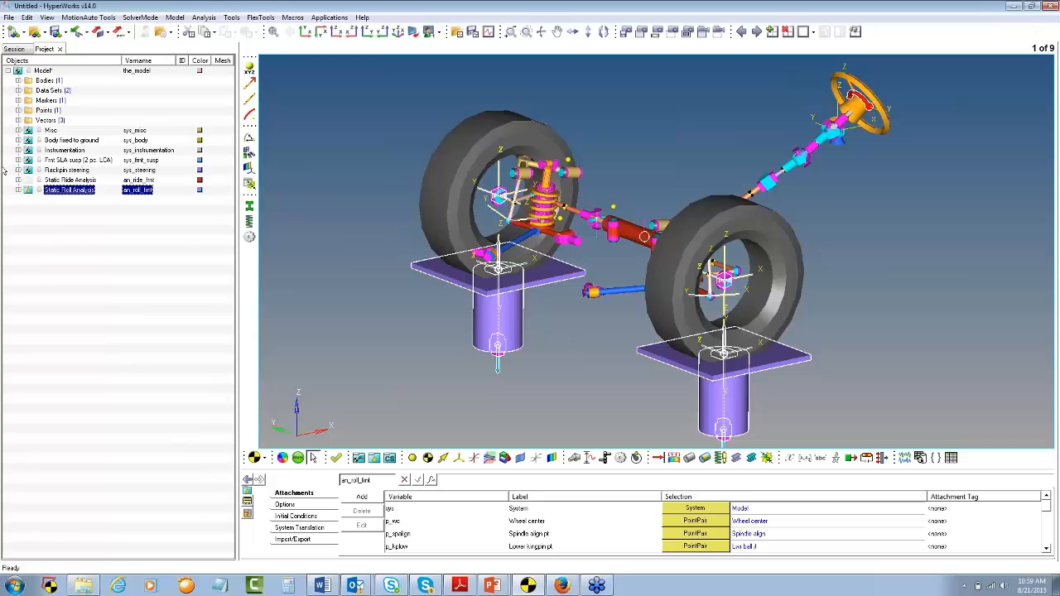
pyautogui.click(72, 181)
# Step: Set the quasi-static roll run to save the model as test_roll.xml
pyautogui.click(295, 458)
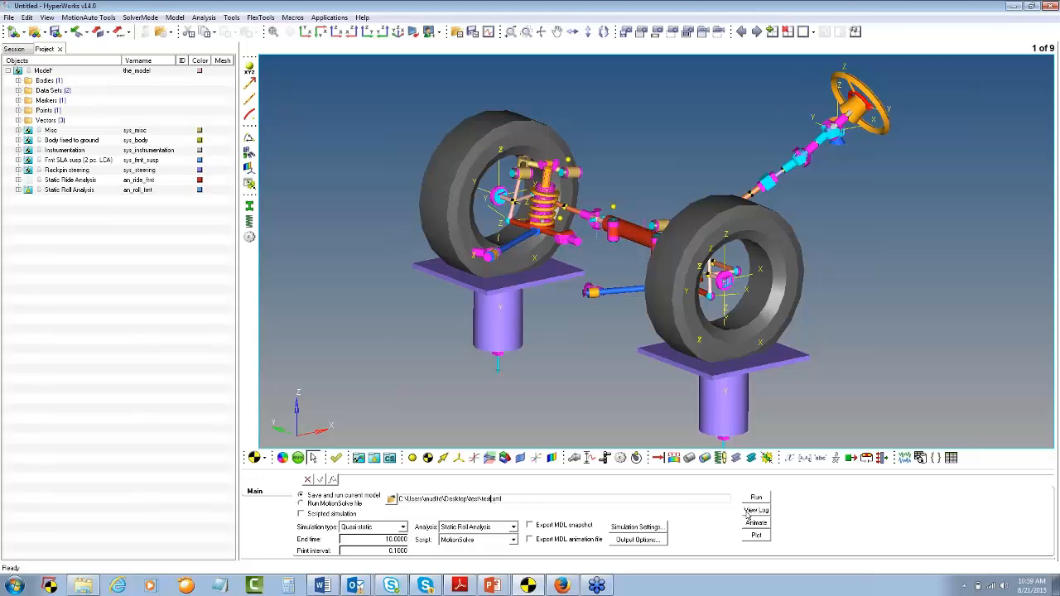
pyautogui.write('_roll')
# Step: Look through the Instrumentation and Body fixed to ground systems, including the points of the body system
pyautogui.click(18, 150)
pyautogui.click(18, 140)
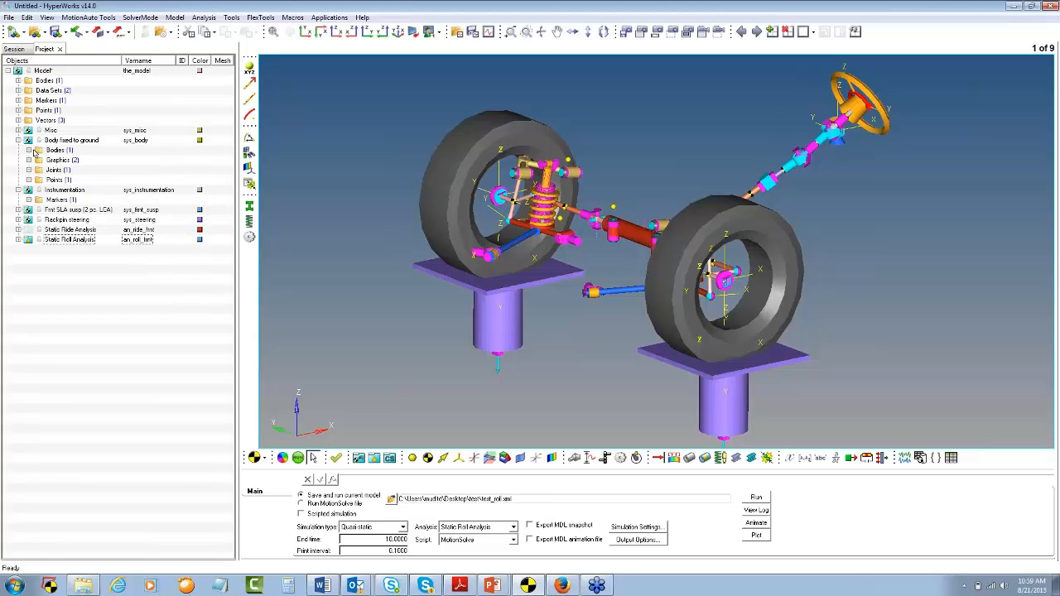
pyautogui.click(29, 180)
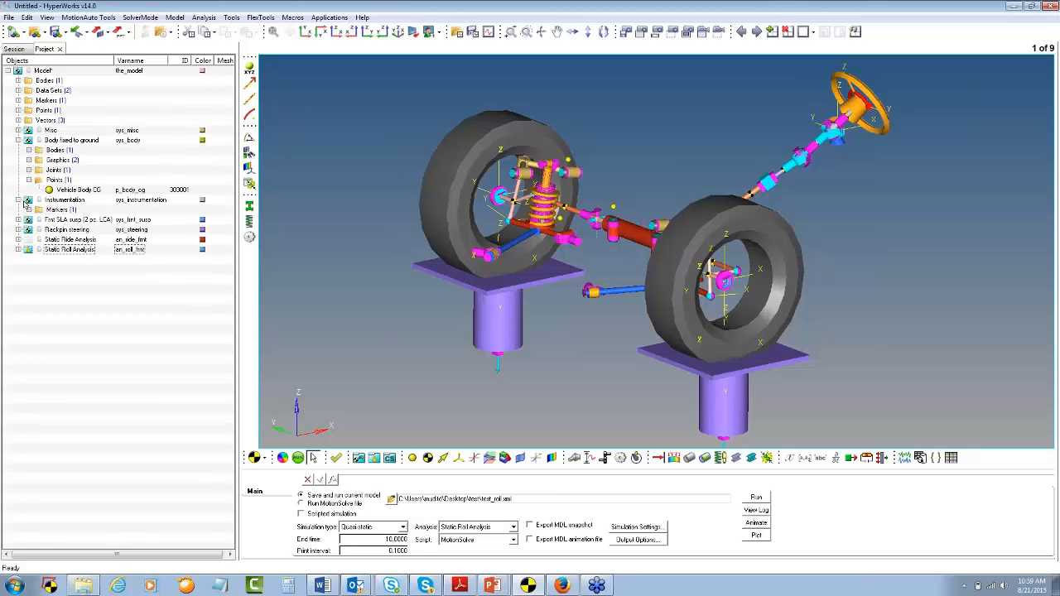
pyautogui.click(19, 141)
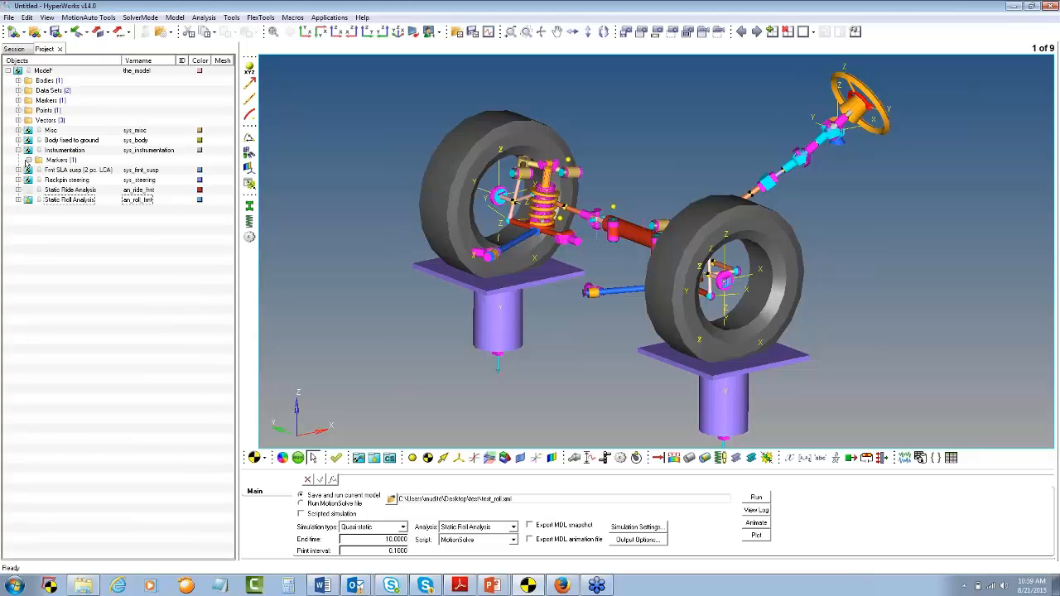
# Step: Inspect the front SLA suspension's wheel center, knuckle CG, ball joint and outer tie rod points with their coordinates and IDs
pyautogui.click(19, 169)
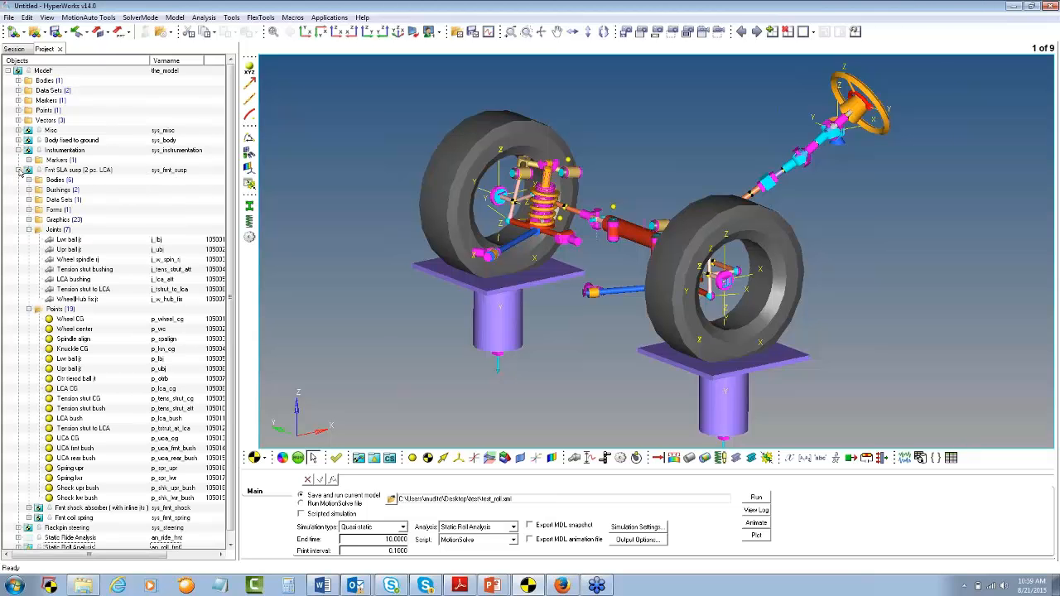
pyautogui.click(73, 322)
pyautogui.click(74, 321)
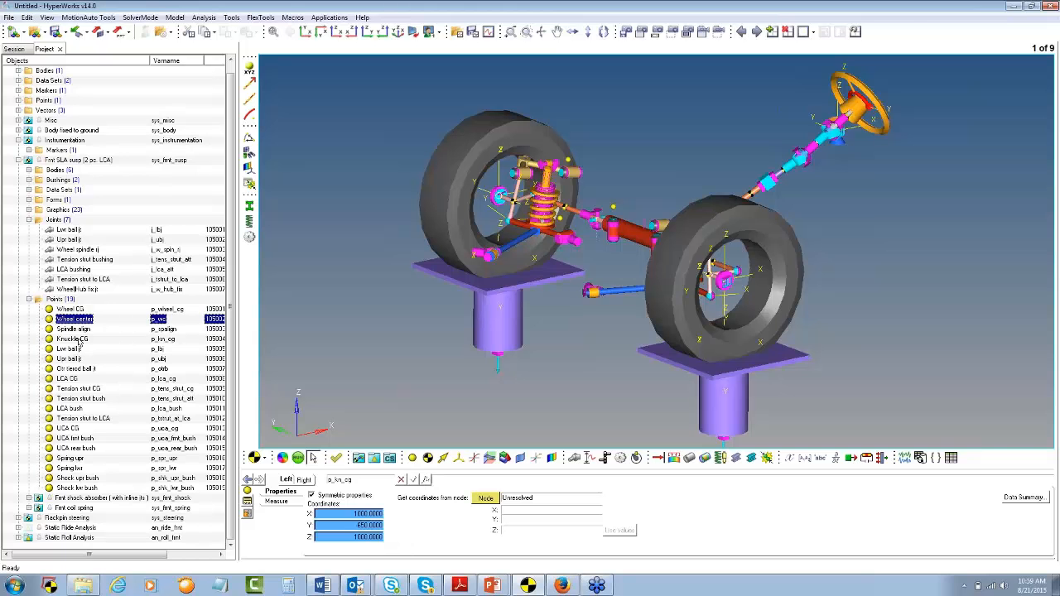
pyautogui.click(76, 340)
pyautogui.click(75, 350)
pyautogui.click(77, 360)
pyautogui.click(81, 370)
pyautogui.click(88, 361)
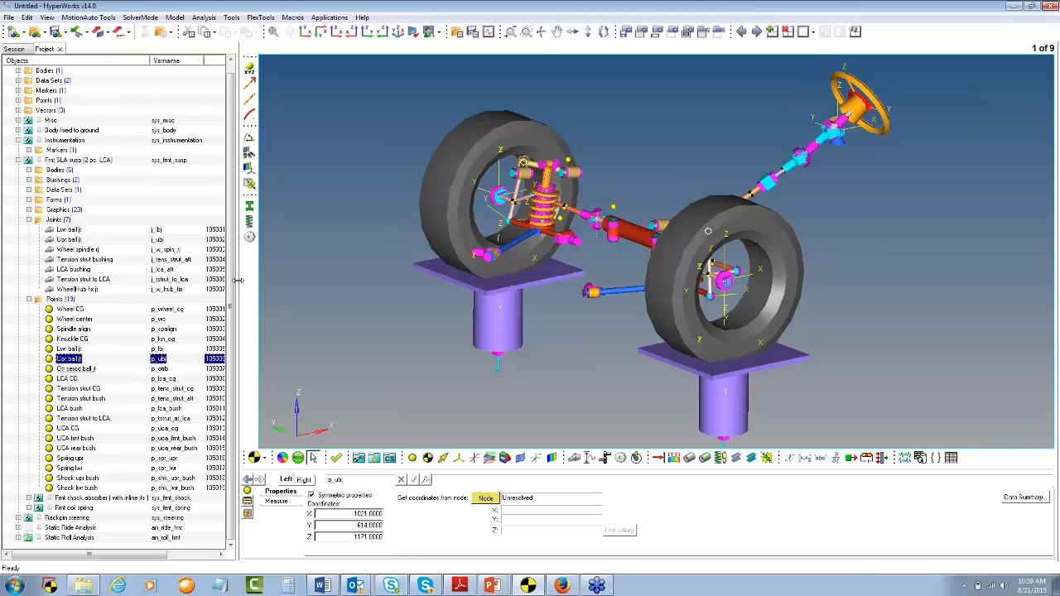
pyautogui.moveTo(238, 282); pyautogui.dragTo(283, 283)
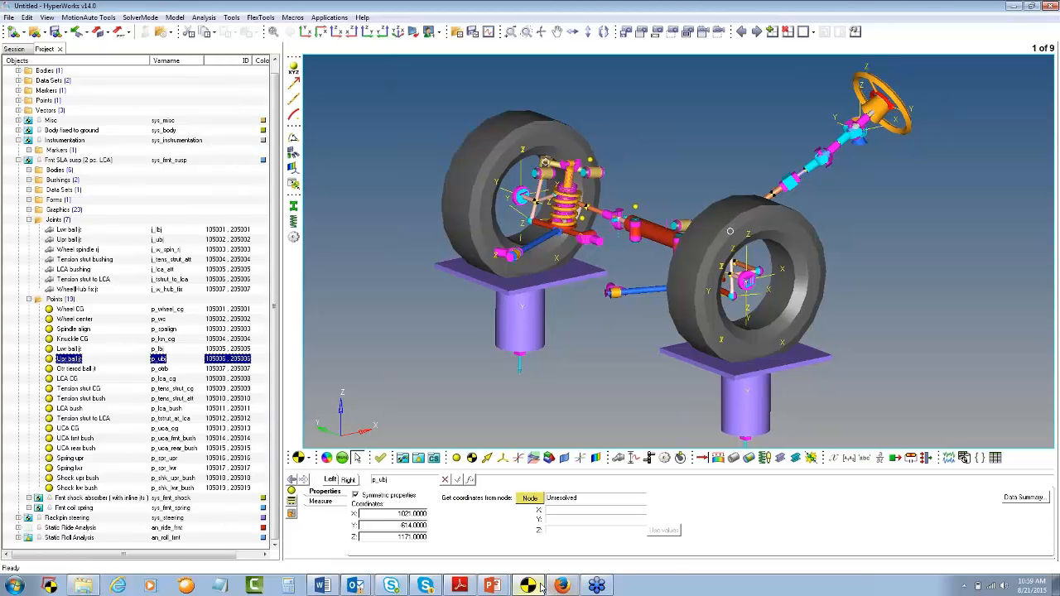
pyautogui.click(18, 160)
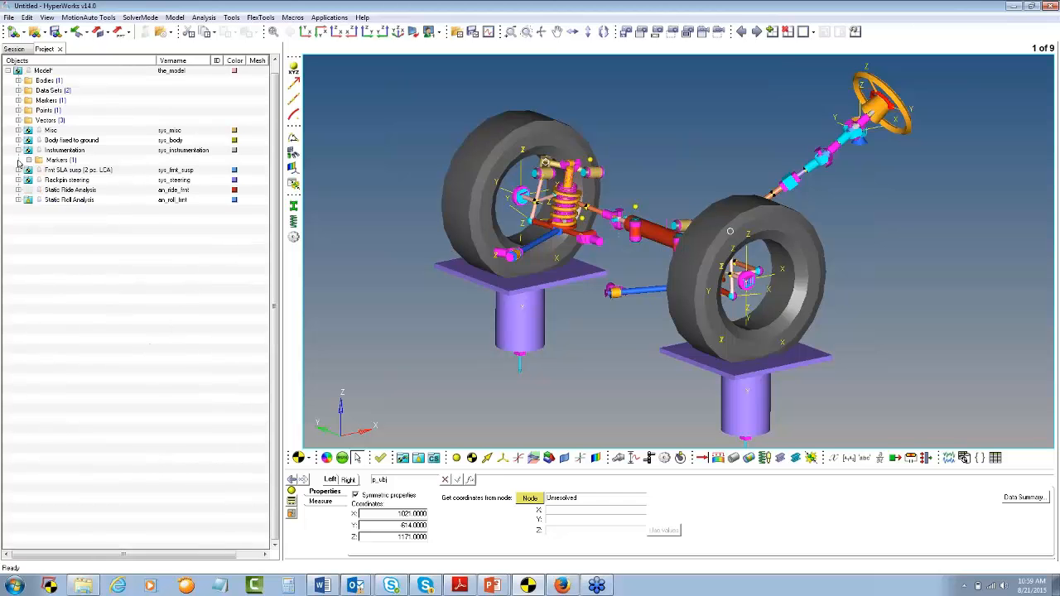
pyautogui.click(19, 151)
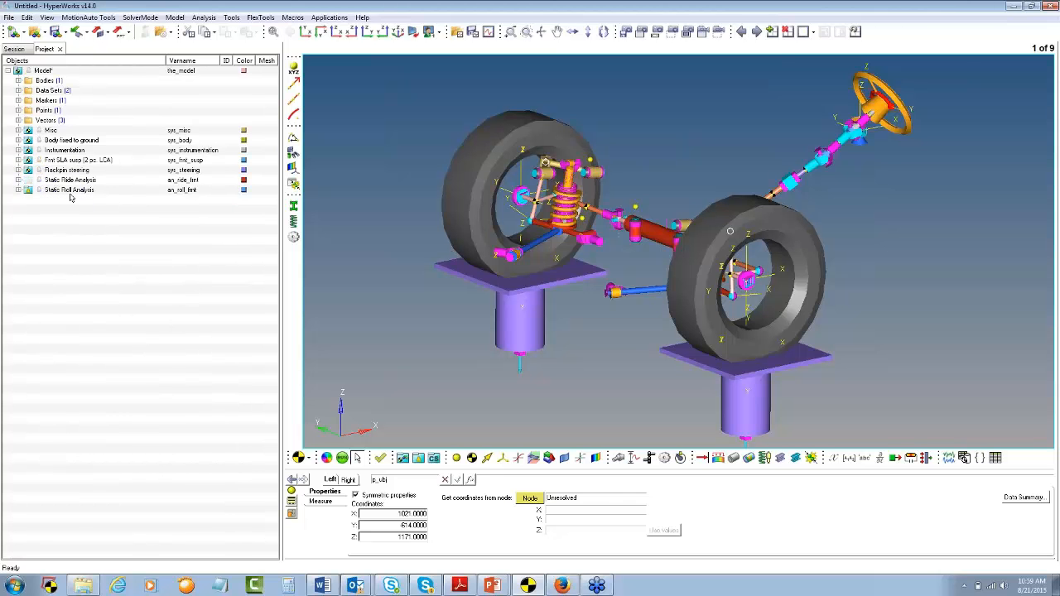
# Step: Run the Static Roll Analysis in MotionSolve, and dismiss the solver view and message log on completion
pyautogui.click(70, 191)
pyautogui.click(342, 458)
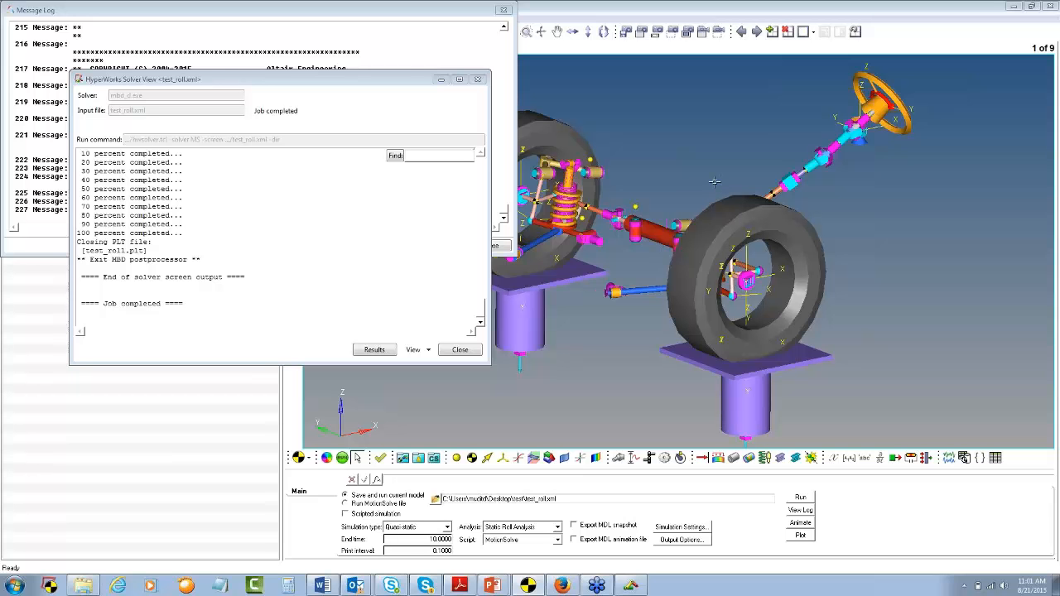
pyautogui.click(478, 79)
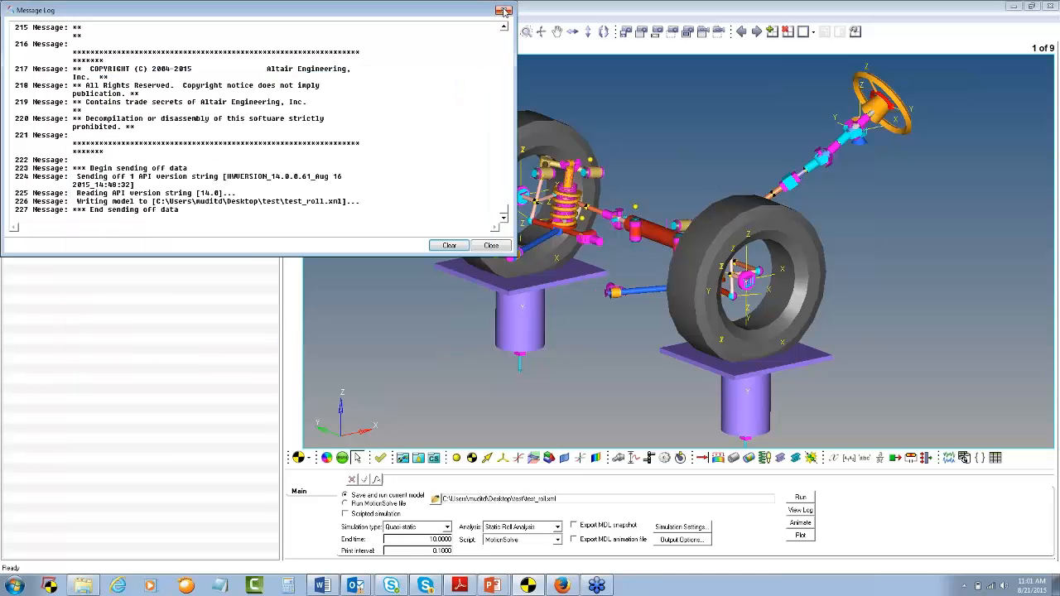
pyautogui.click(502, 9)
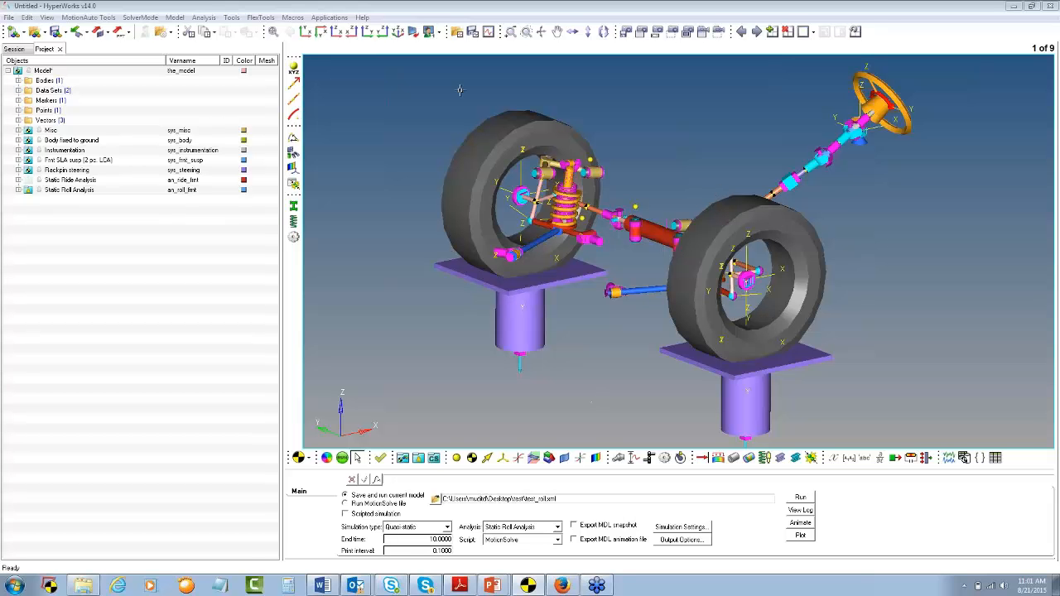
# Step: Append the Front Roll - MSolve Standard Report to the session and dismiss the message log
pyautogui.click(204, 17)
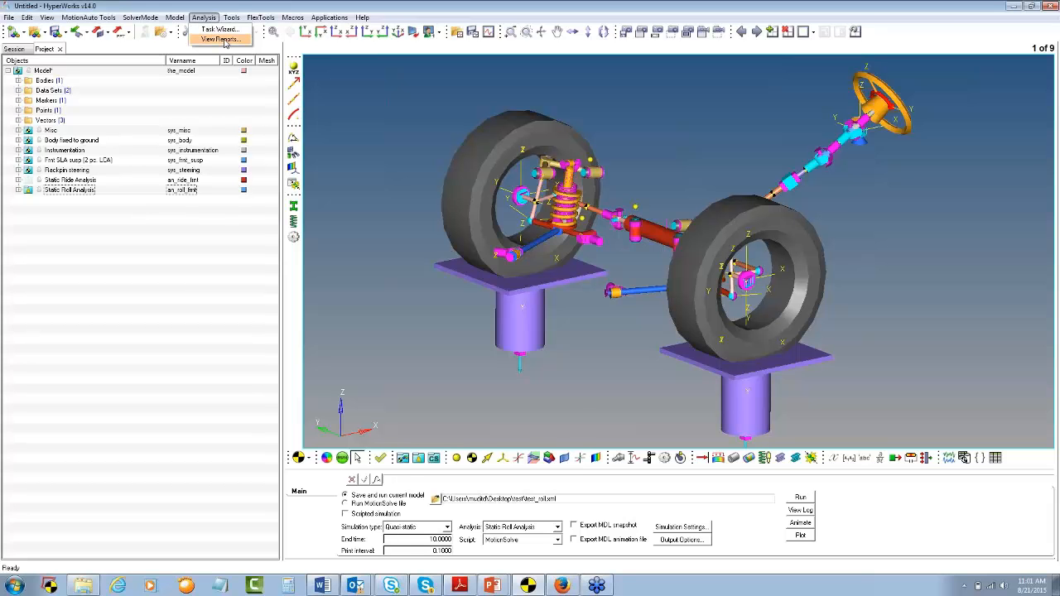
pyautogui.click(222, 41)
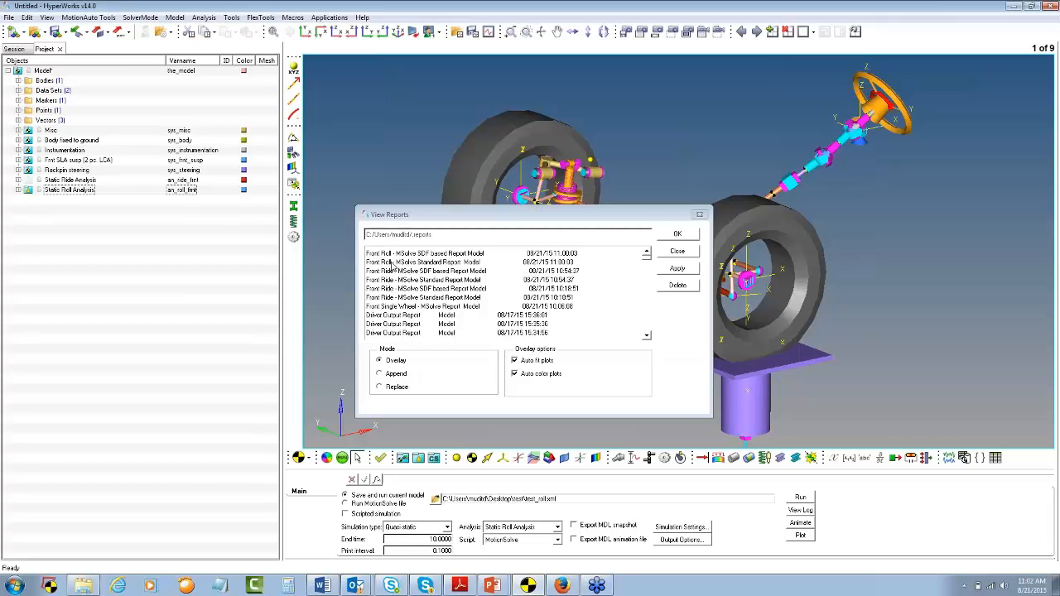
pyautogui.click(376, 263)
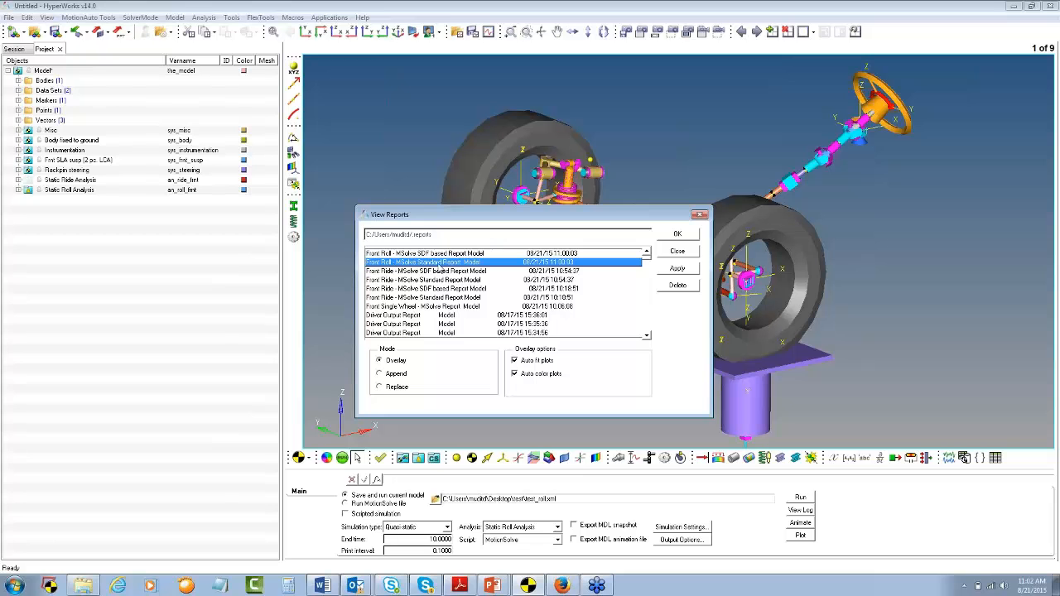
pyautogui.click(391, 388)
pyautogui.click(677, 234)
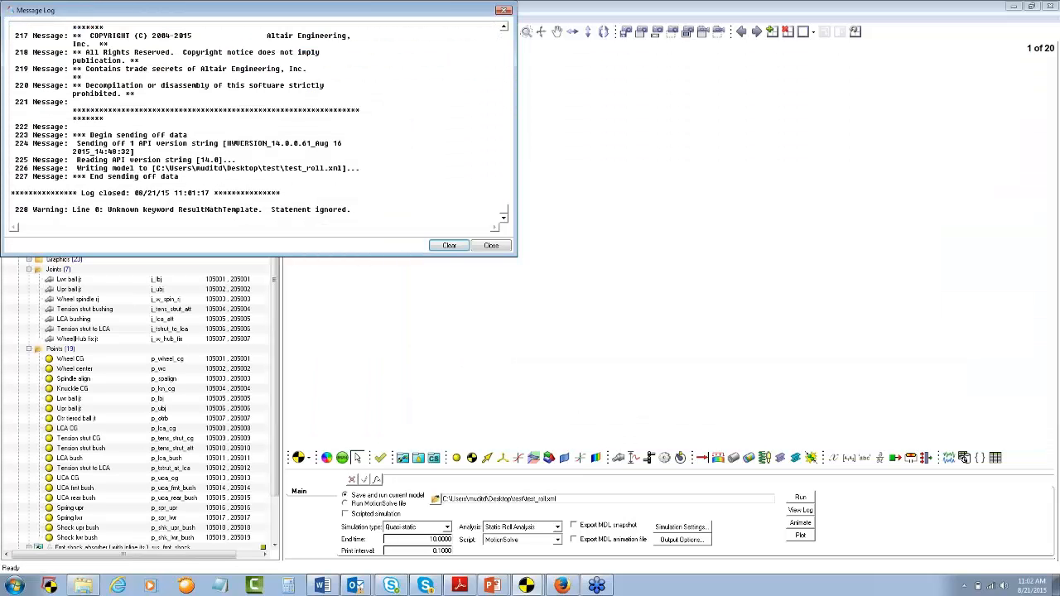
pyautogui.click(492, 247)
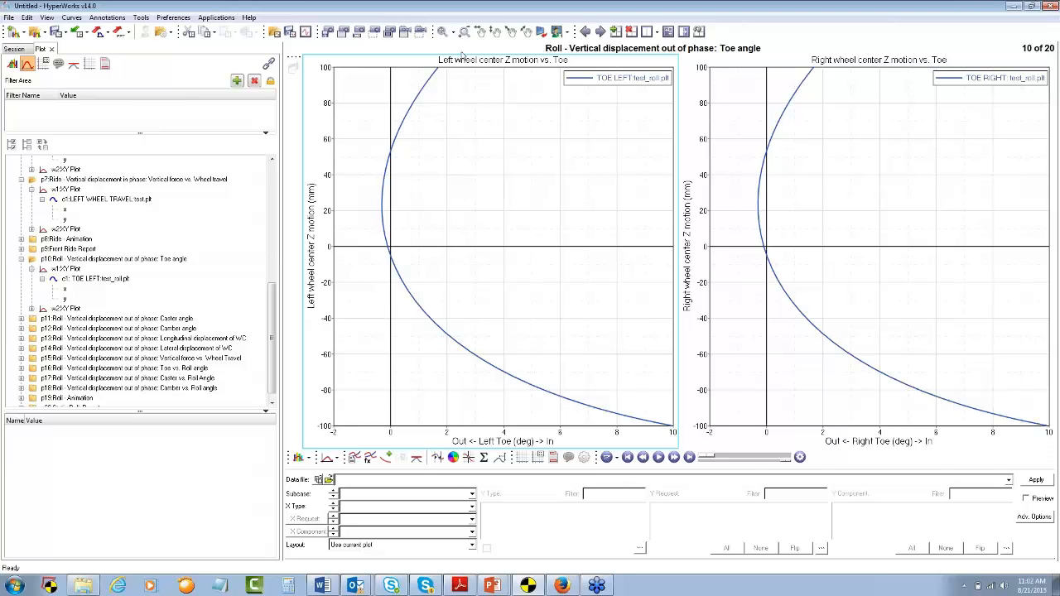
# Step: Examine the roll report's toe, caster, camber, wheel center displacement and vertical force plots, including toe, caster and camber against roll angle
pyautogui.click(601, 32)
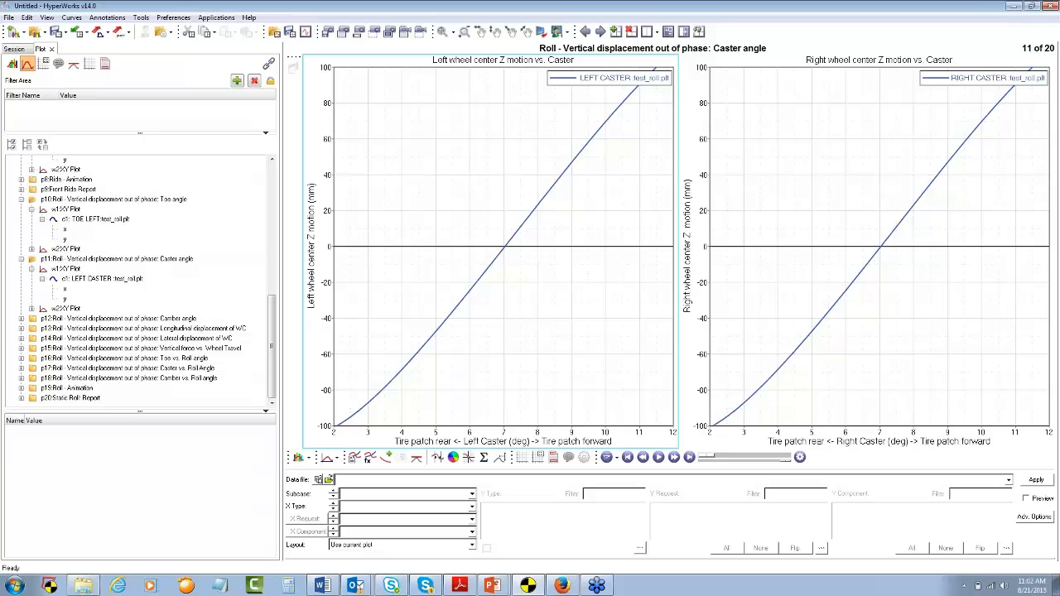
pyautogui.click(601, 31)
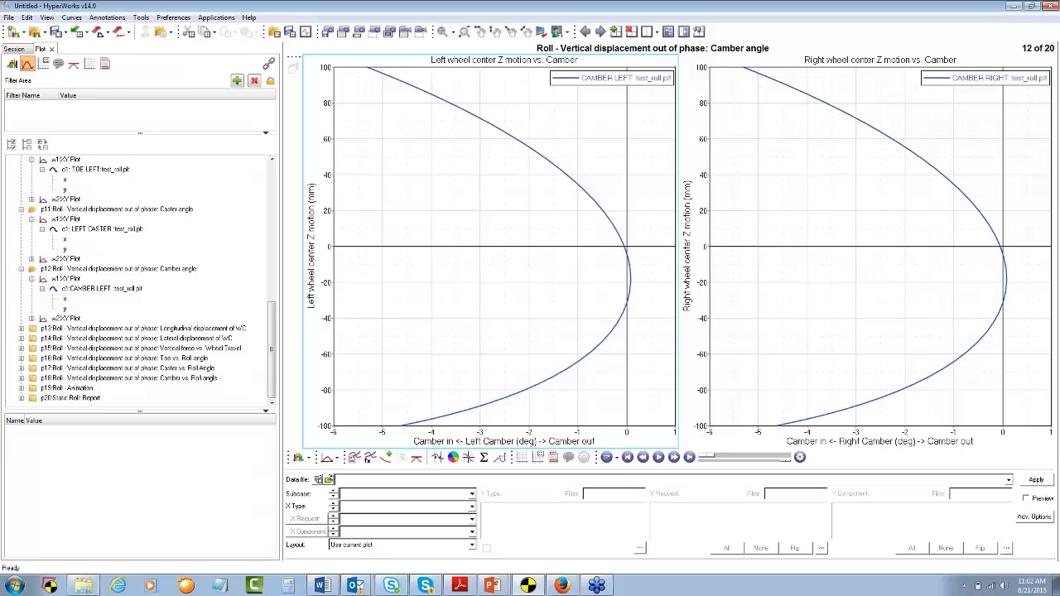
pyautogui.click(601, 31)
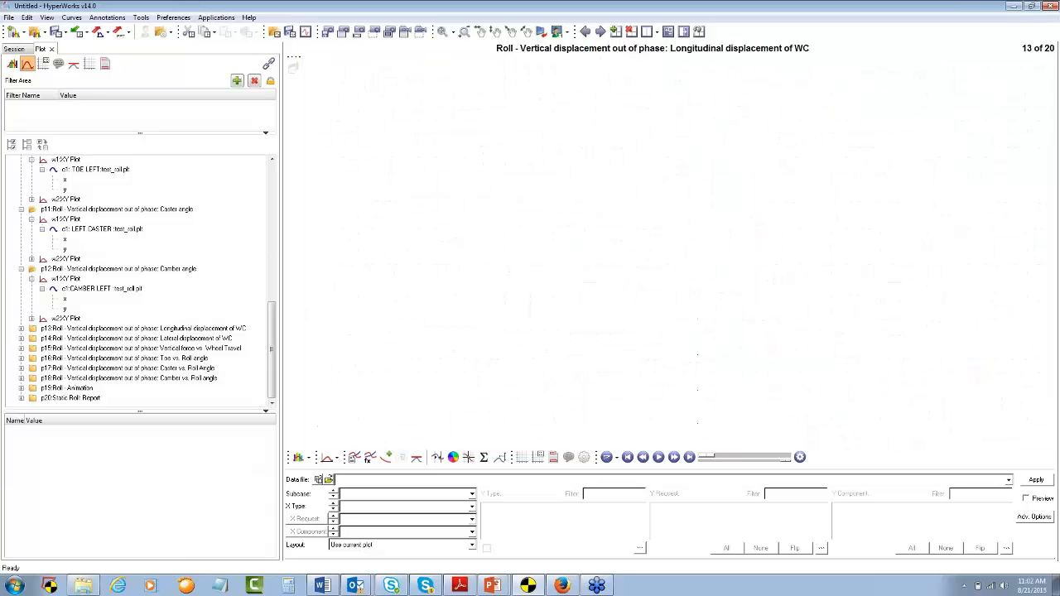
pyautogui.click(601, 32)
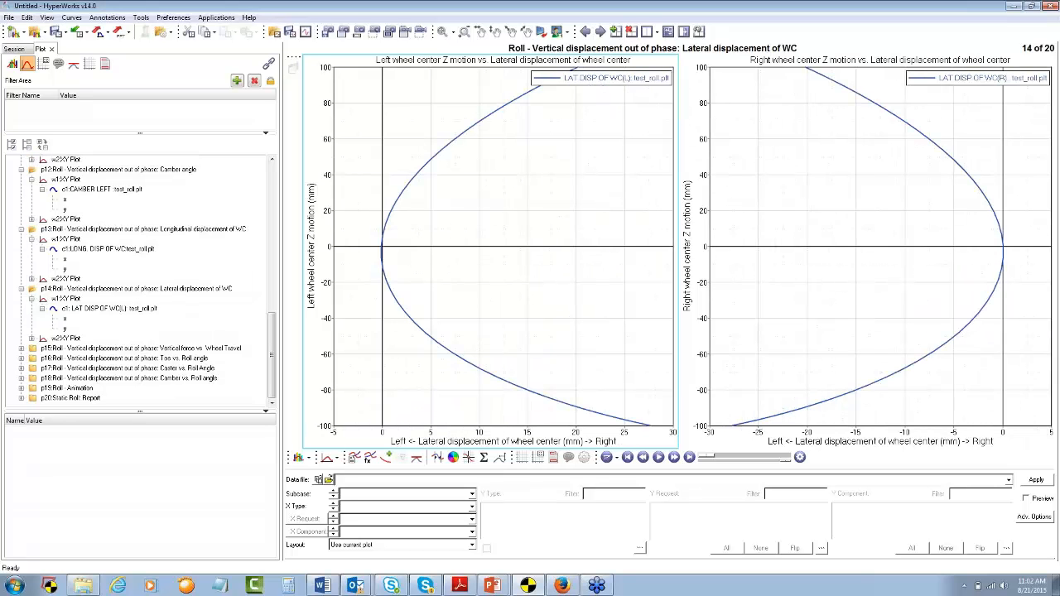
pyautogui.click(601, 31)
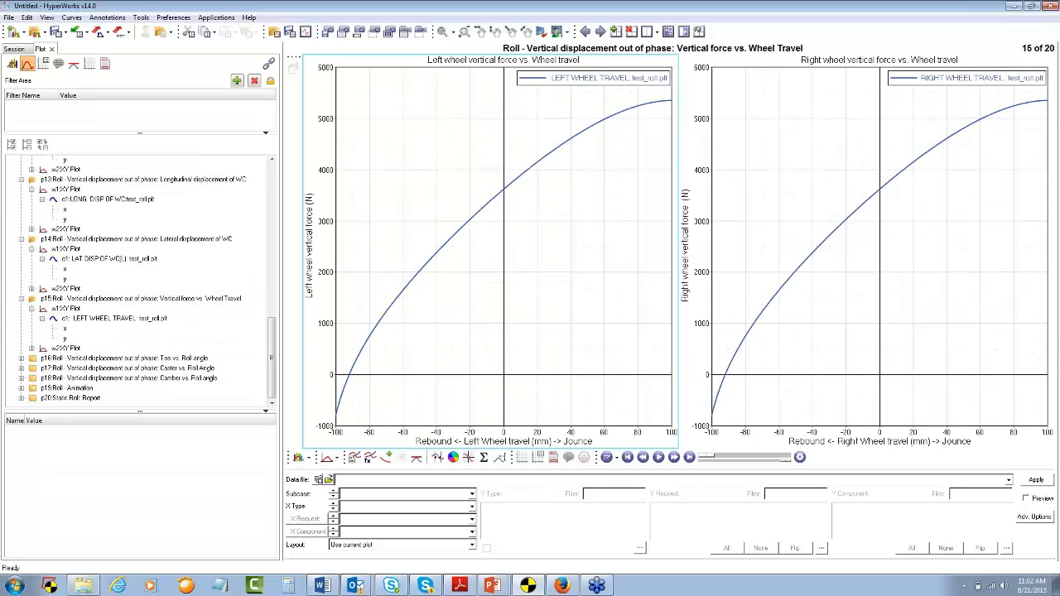
pyautogui.click(601, 31)
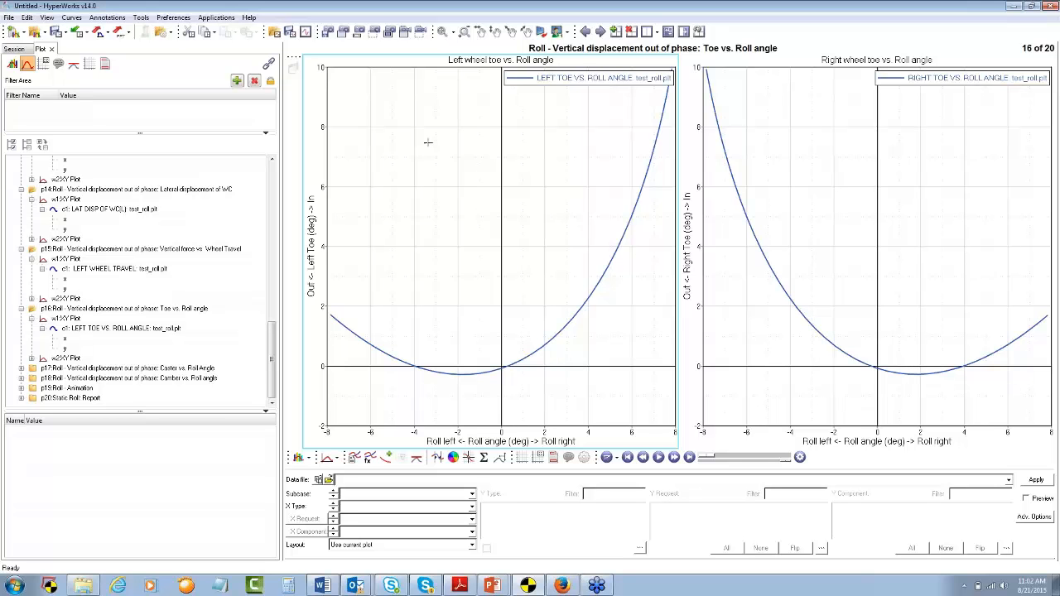
pyautogui.click(600, 30)
pyautogui.click(600, 31)
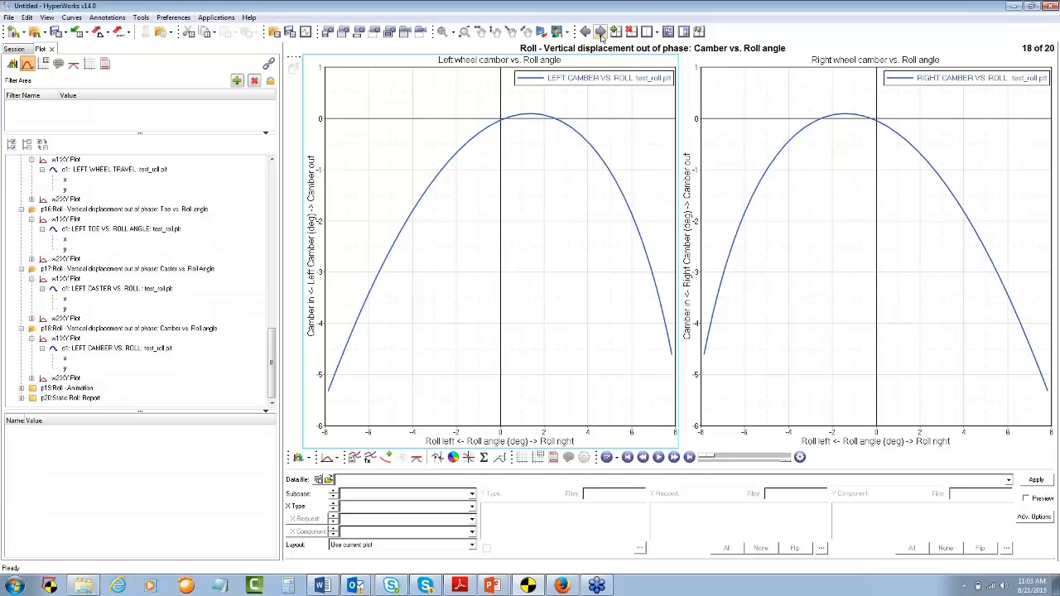
# Step: Page back through the roll report plots and the Front Ride Report to the Ride - Animation page
pyautogui.click(331, 383)
pyautogui.click(585, 30)
pyautogui.click(585, 31)
pyautogui.click(585, 30)
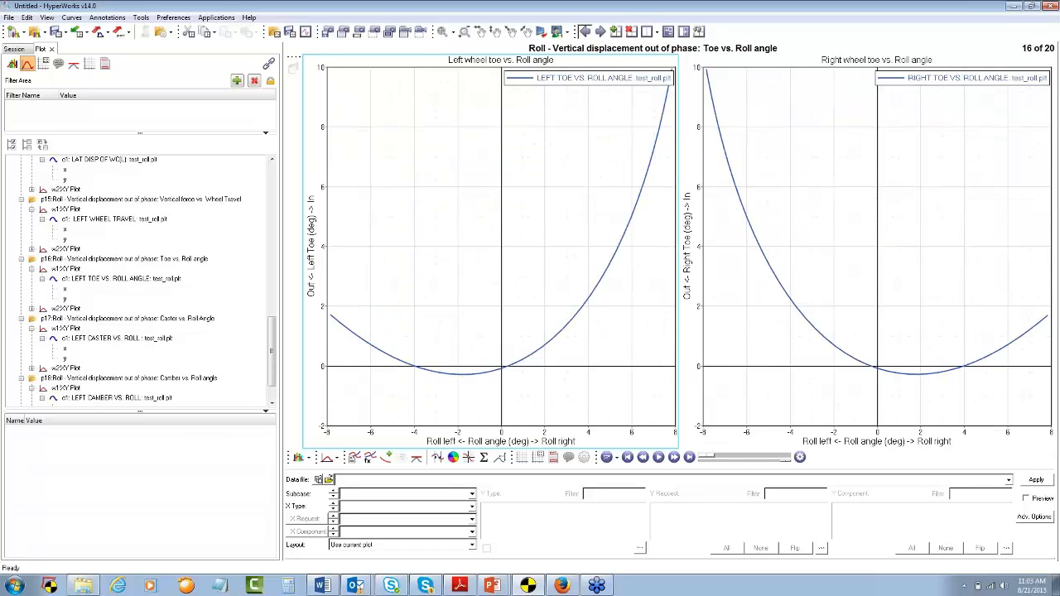
pyautogui.click(584, 31)
pyautogui.click(584, 30)
pyautogui.click(584, 31)
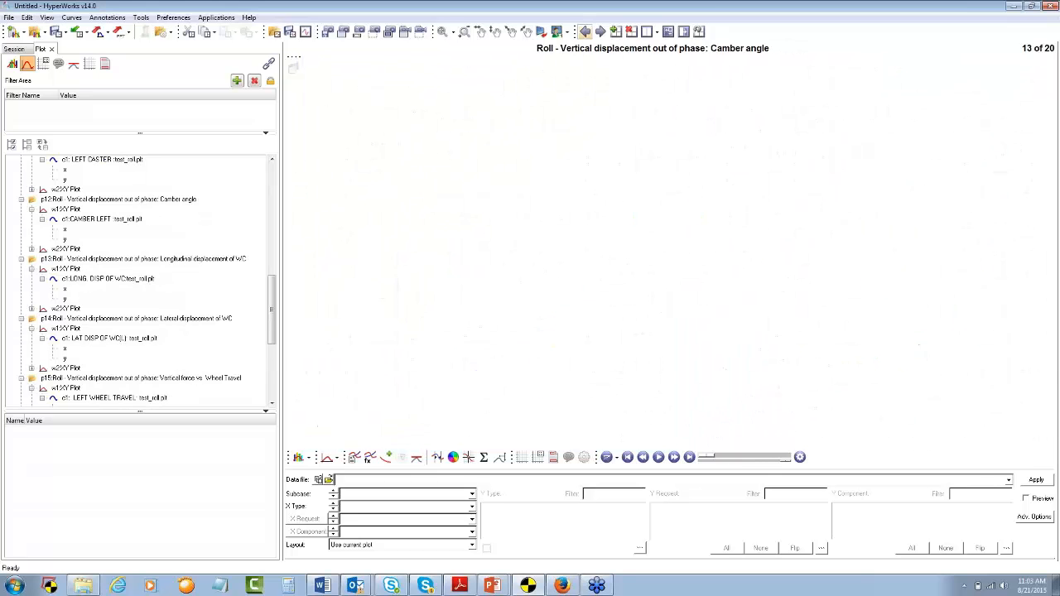
pyautogui.click(584, 31)
pyautogui.click(585, 31)
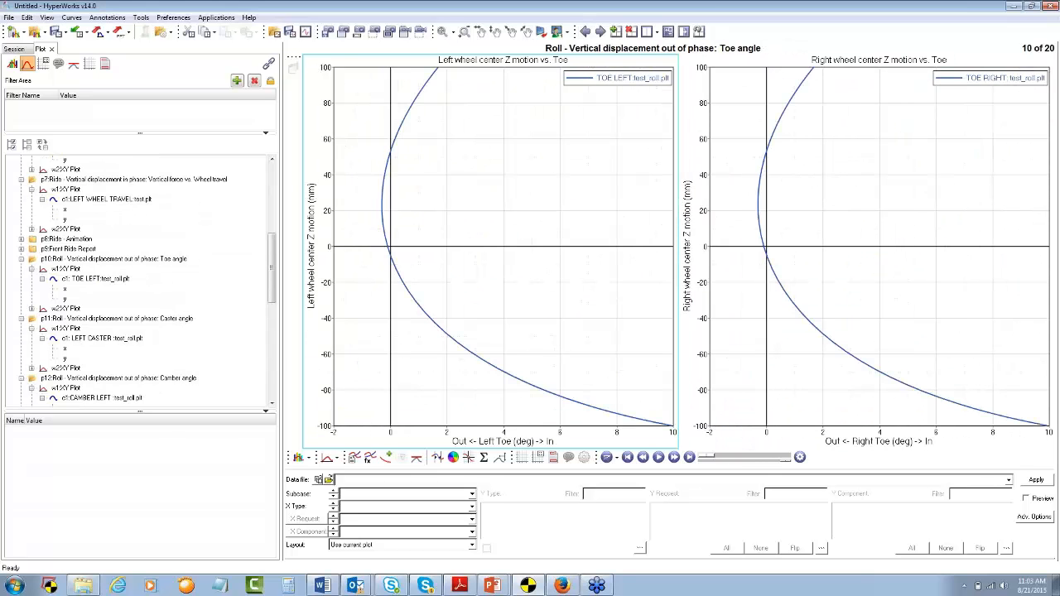
pyautogui.click(584, 30)
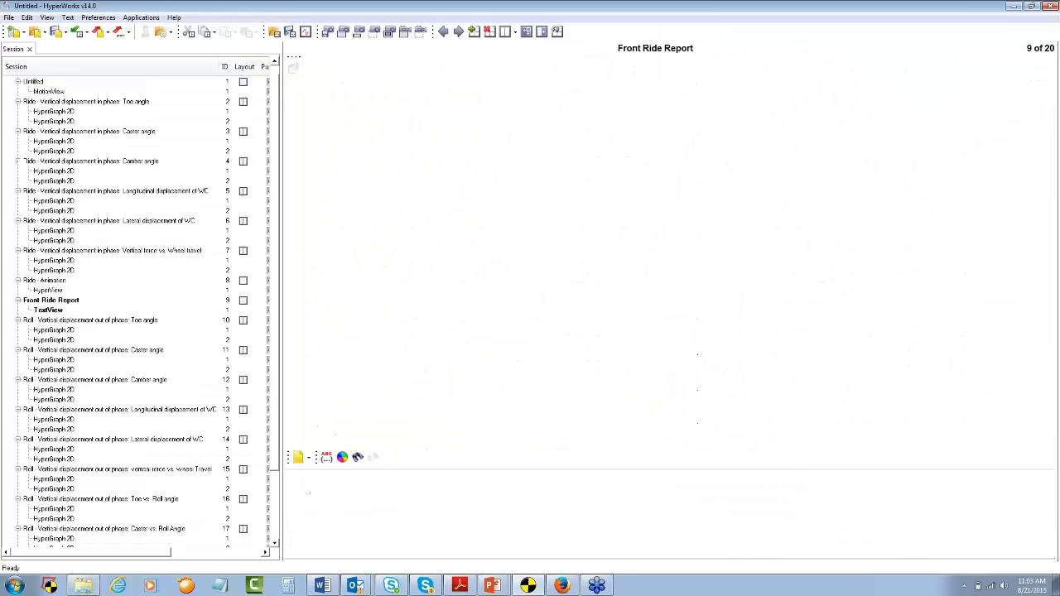
pyautogui.click(443, 31)
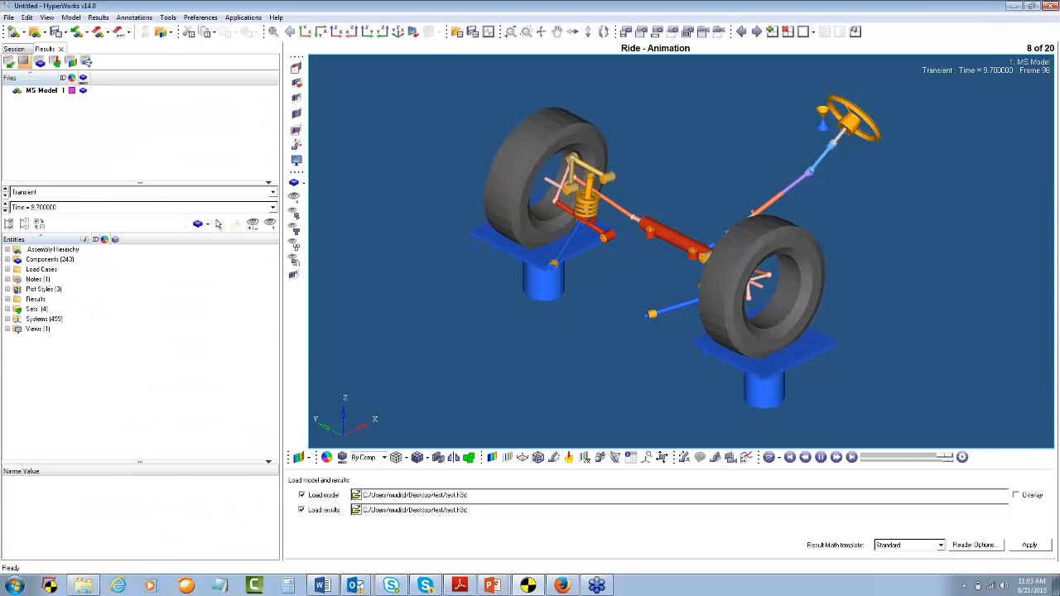
# Step: Load test_roll.h3d as both model and results on the Ride - Animation page, replacing the current model data
pyautogui.click(1030, 546)
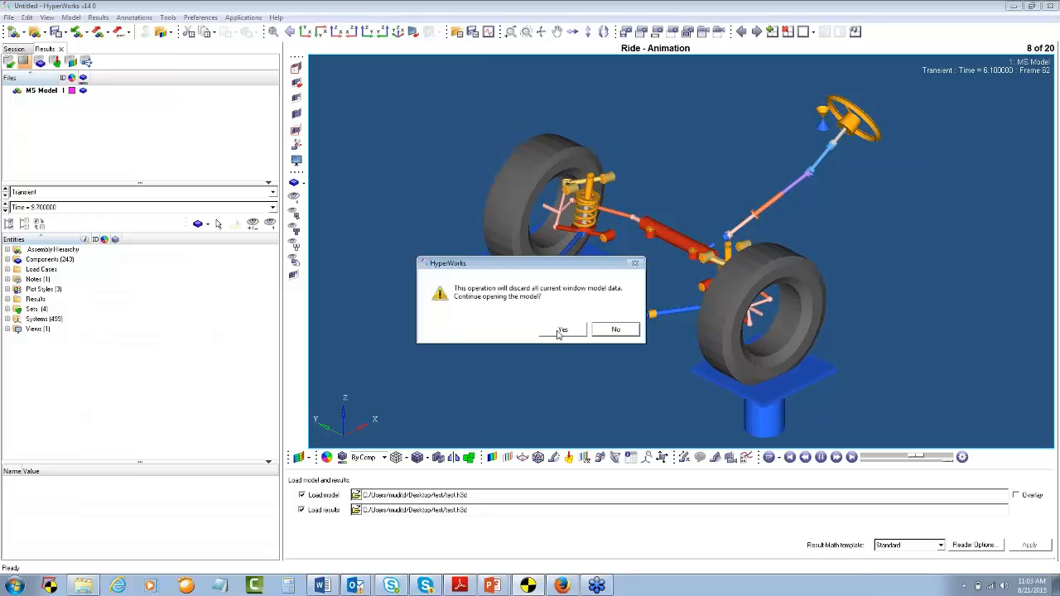
pyautogui.click(560, 332)
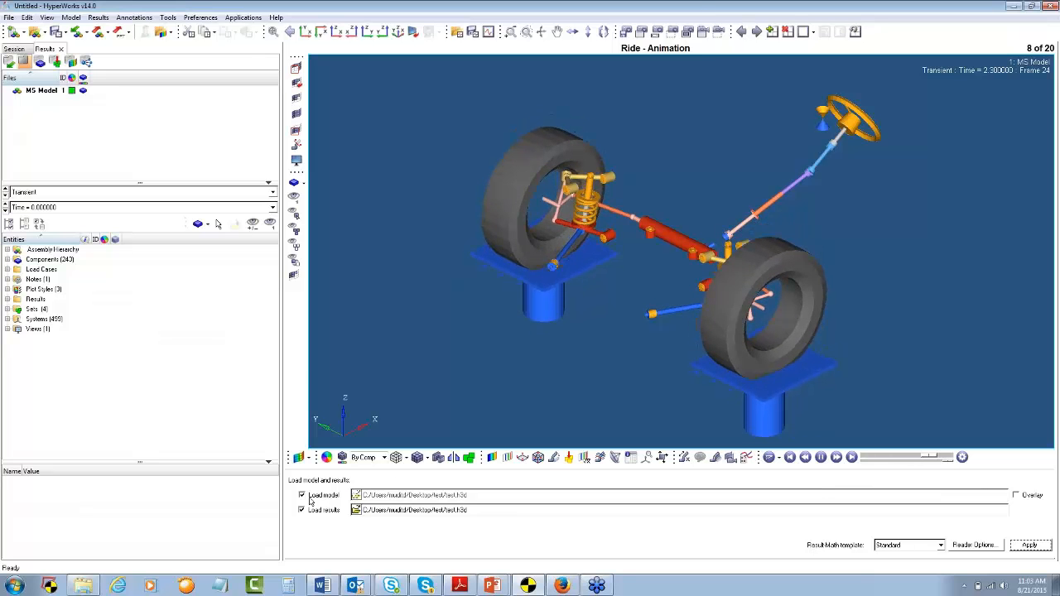
pyautogui.click(358, 495)
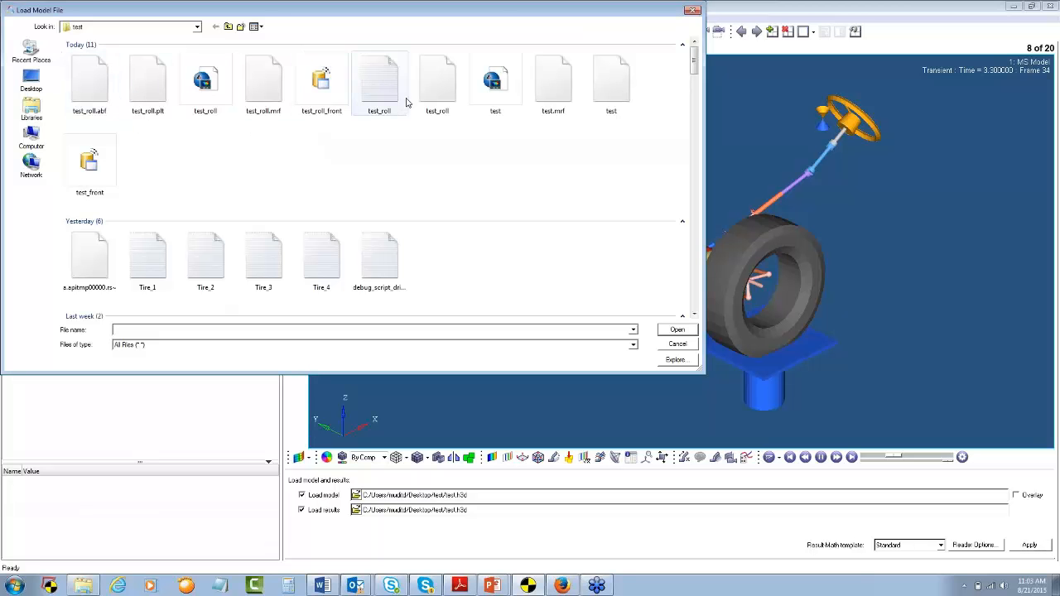
pyautogui.click(203, 83)
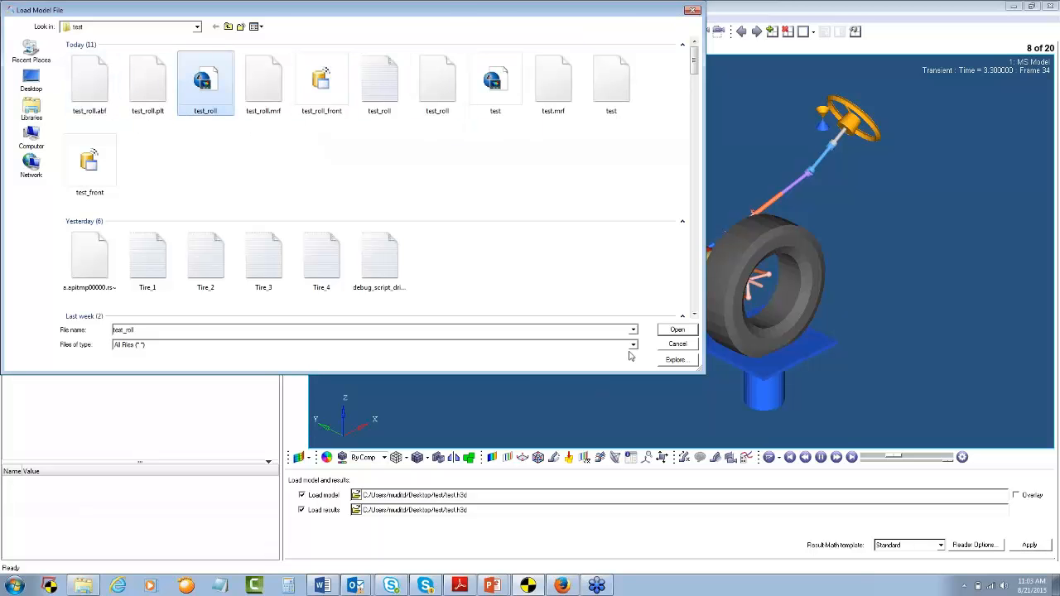
pyautogui.click(676, 329)
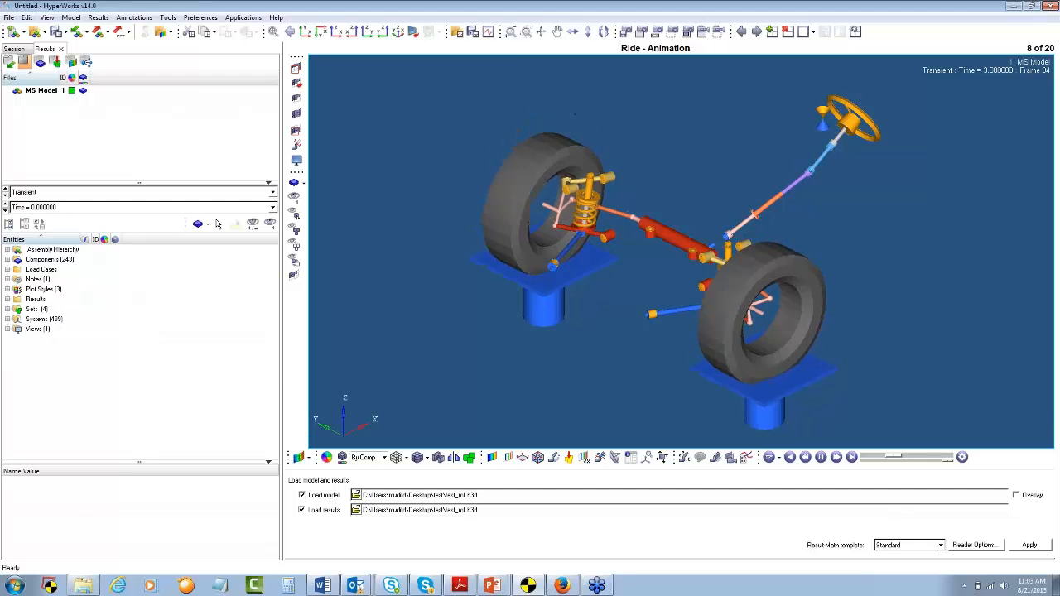
pyautogui.click(1029, 545)
pyautogui.click(564, 328)
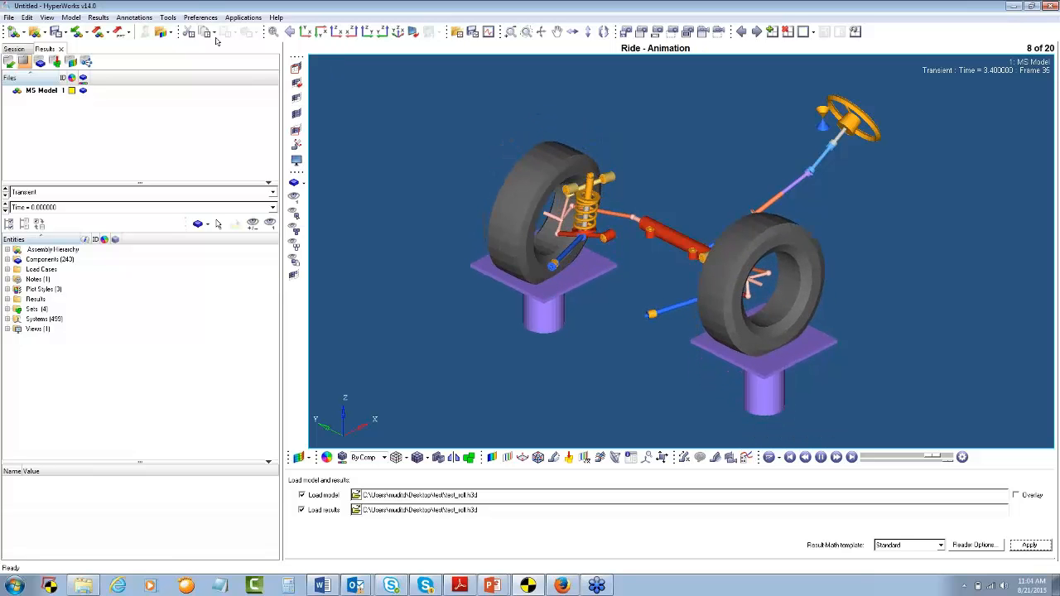
# Step: Return to the suspension model on page 1 and collapse its Frnt SLA susp and Body fixed to ground systems
pyautogui.click(6, 48)
pyautogui.click(58, 102)
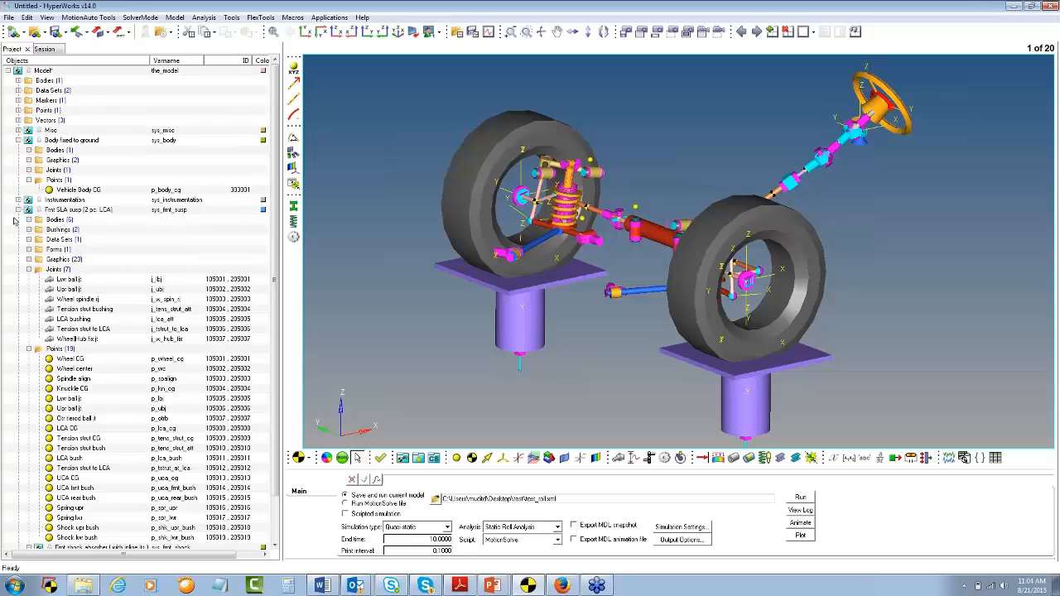
pyautogui.click(16, 212)
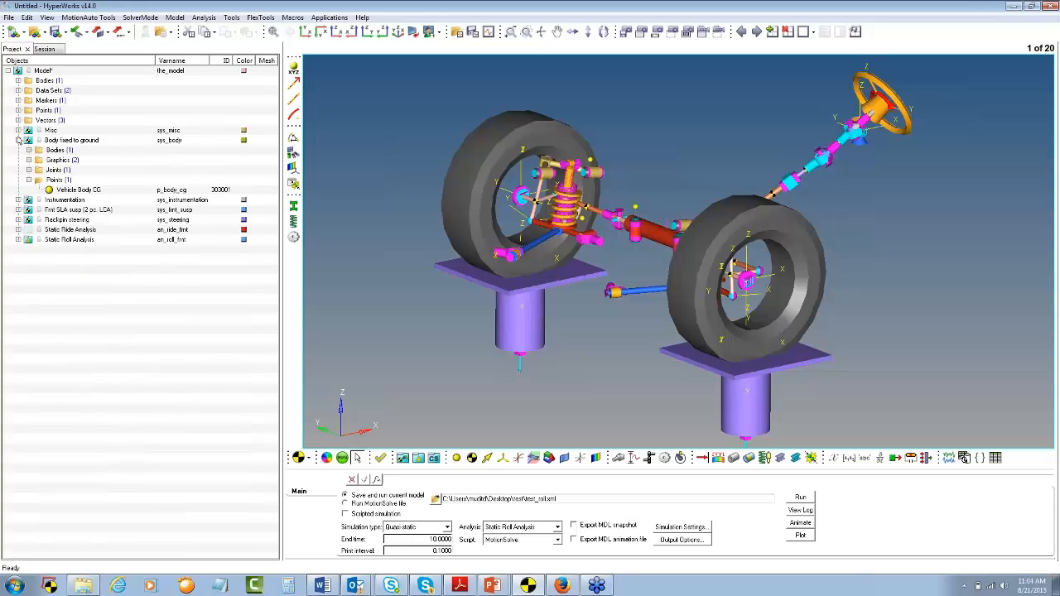
pyautogui.click(18, 140)
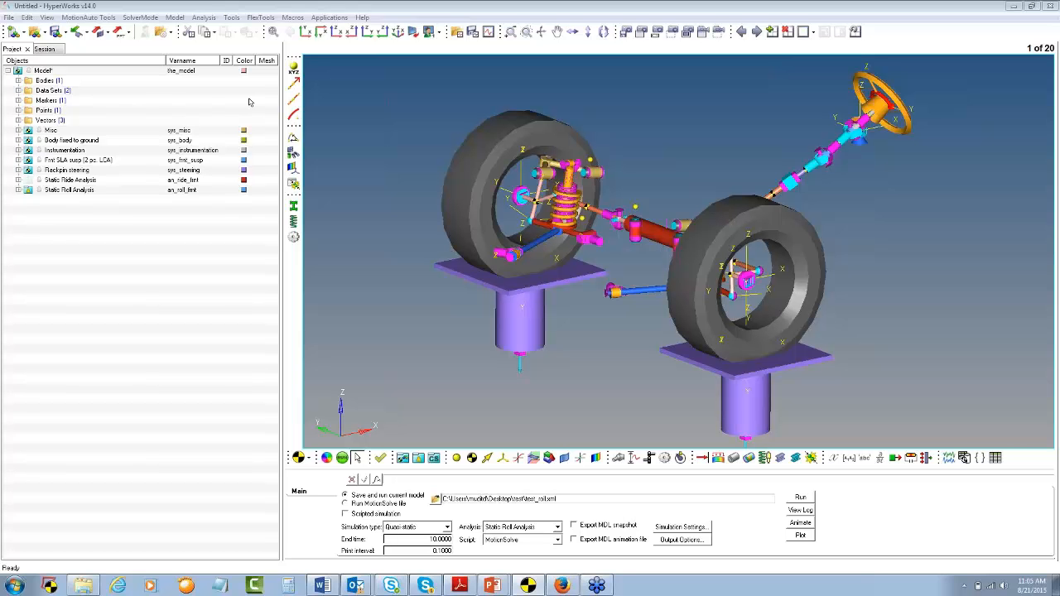
pyautogui.click(10, 17)
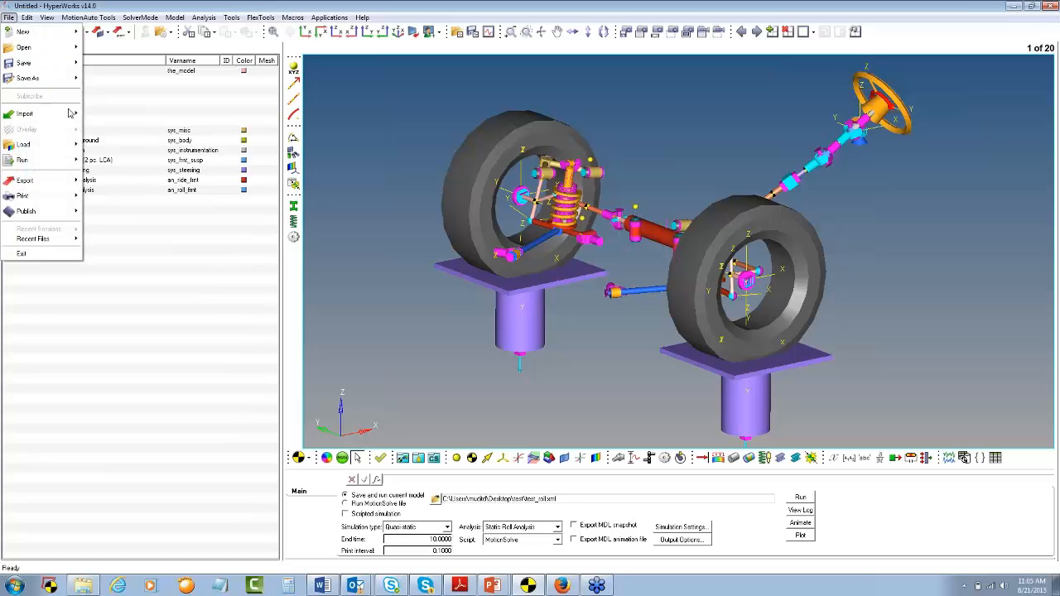
pyautogui.click(111, 189)
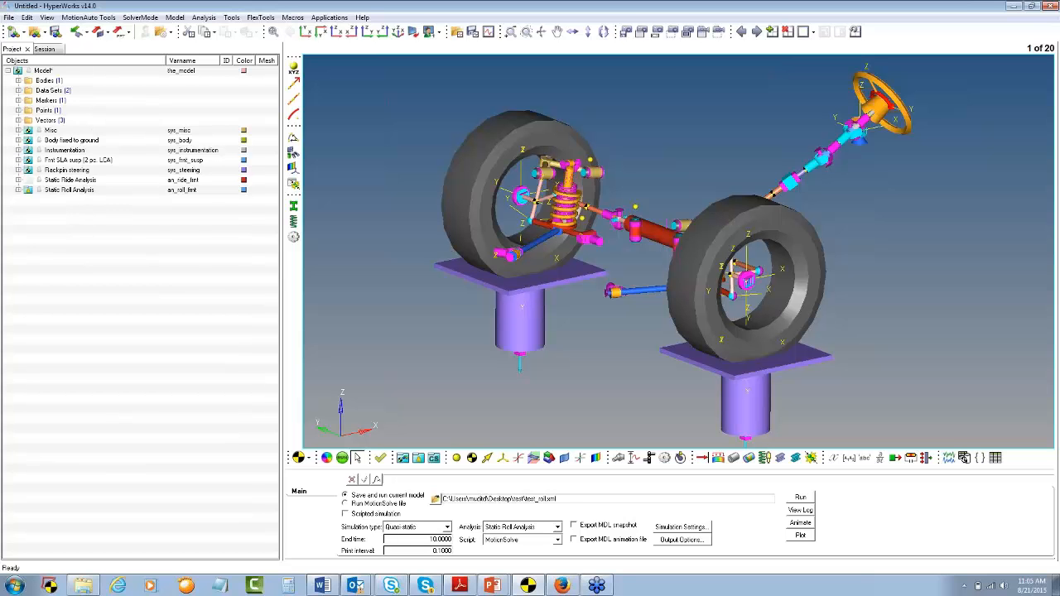
pyautogui.click(9, 17)
pyautogui.moveTo(35, 52)
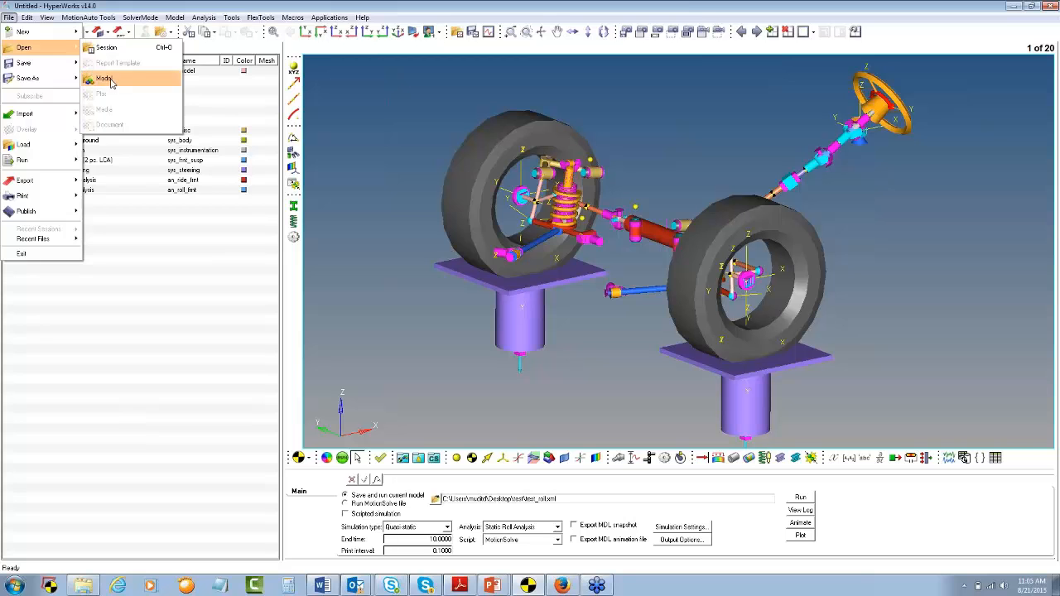
pyautogui.click(107, 47)
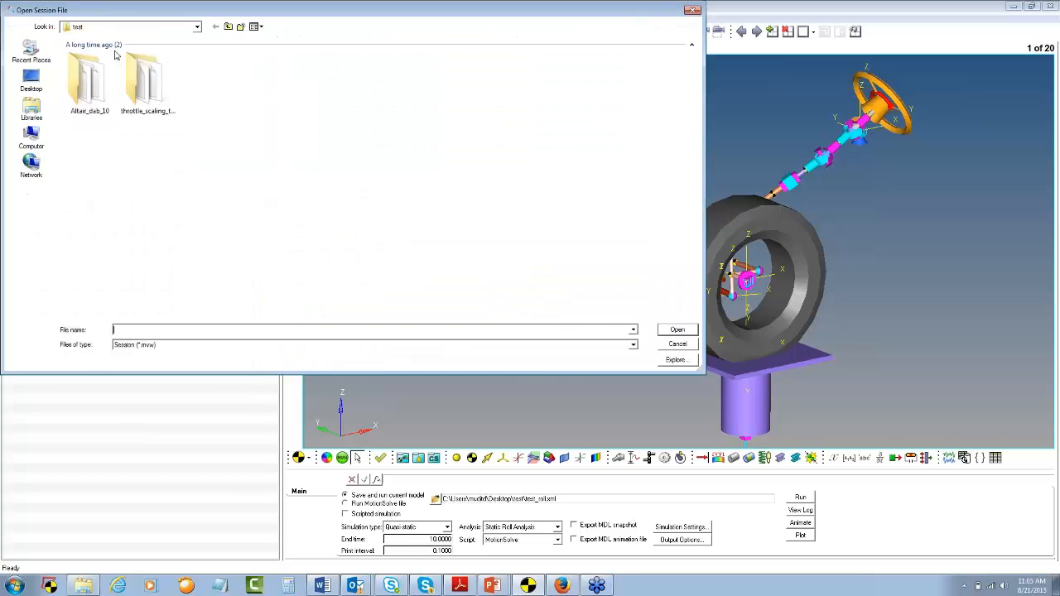
pyautogui.click(691, 10)
# Step: Start a new session, discarding all current session data
pyautogui.click(9, 18)
pyautogui.moveTo(21, 33)
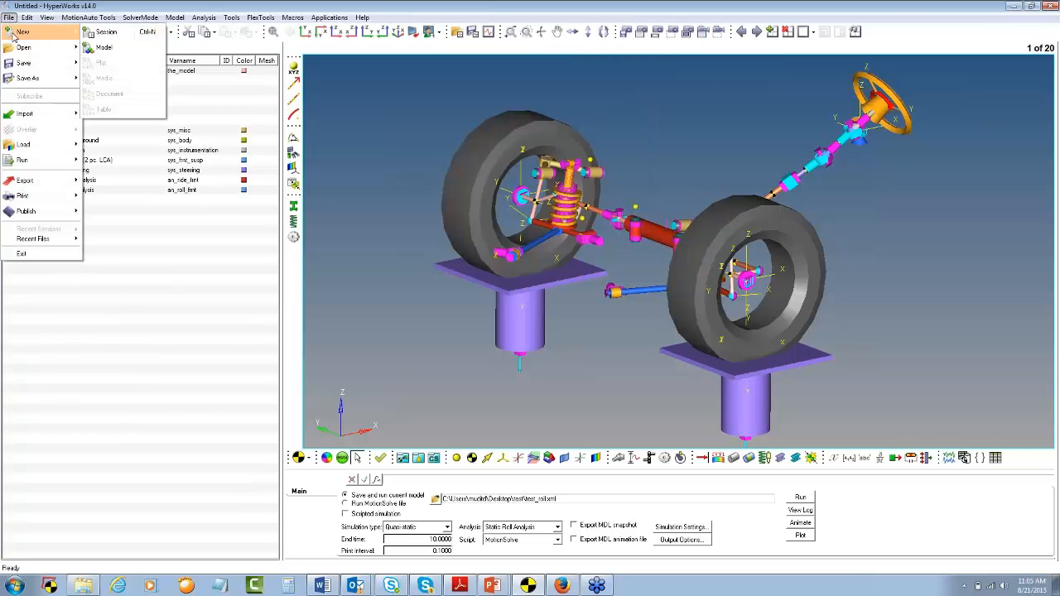
pyautogui.click(94, 33)
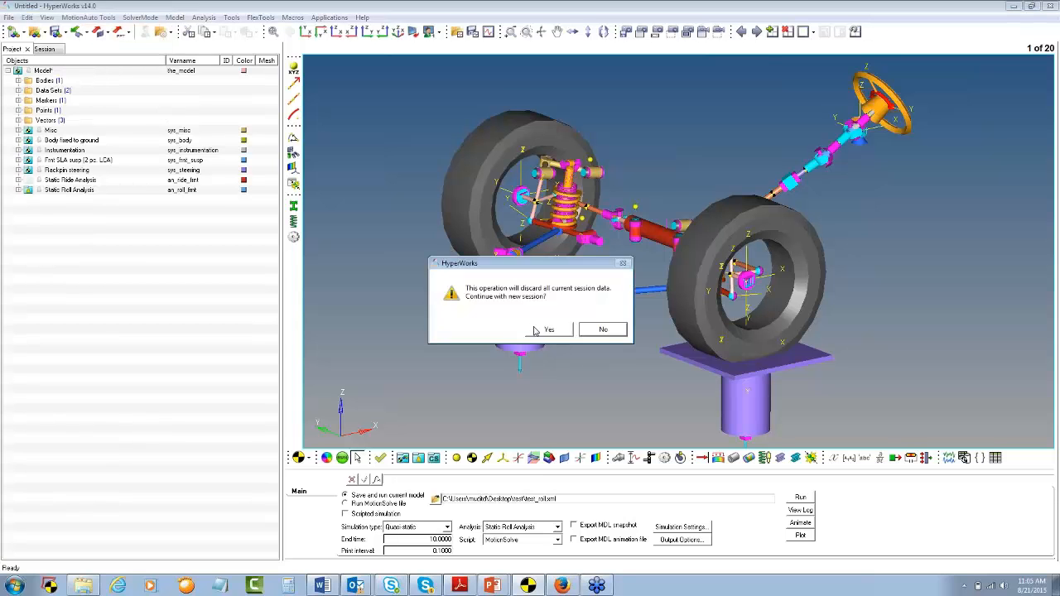
pyautogui.click(539, 330)
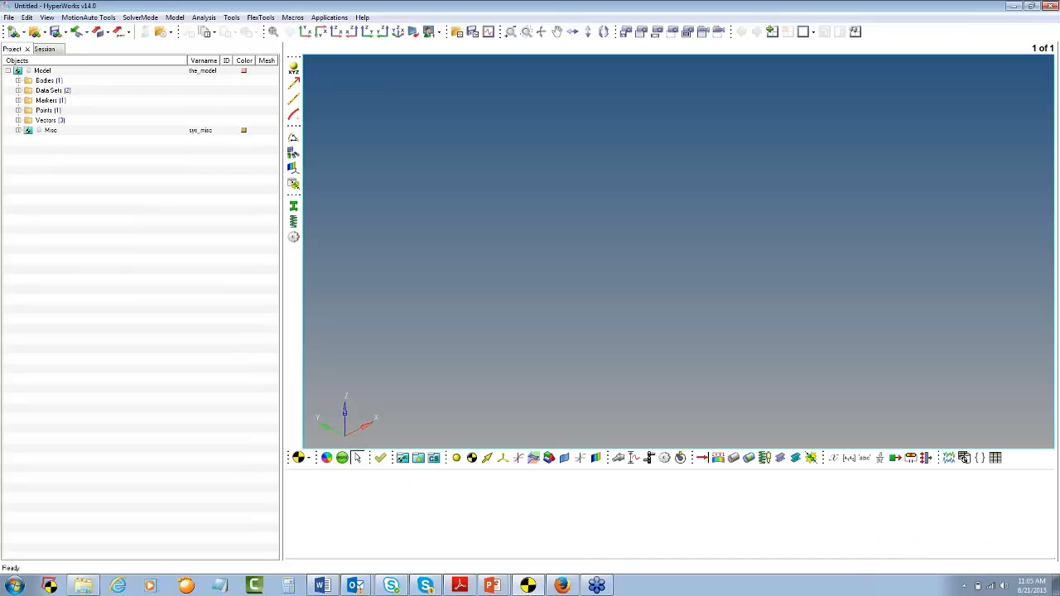
# Step: Begin a rear end of vehicle model in the Assembly Wizard with no driveline
pyautogui.click(176, 19)
pyautogui.click(192, 28)
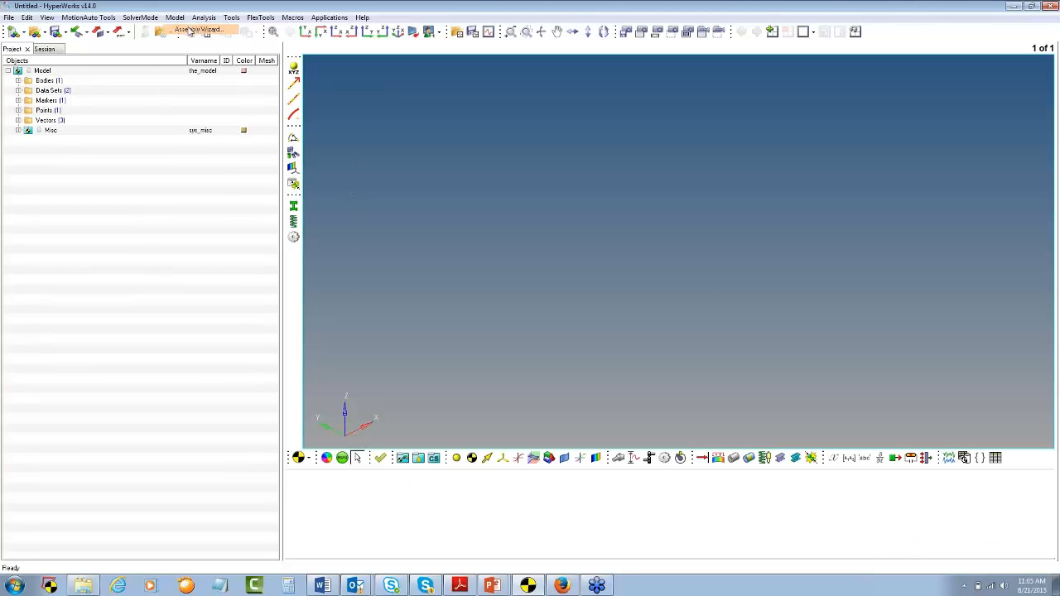
pyautogui.click(378, 221)
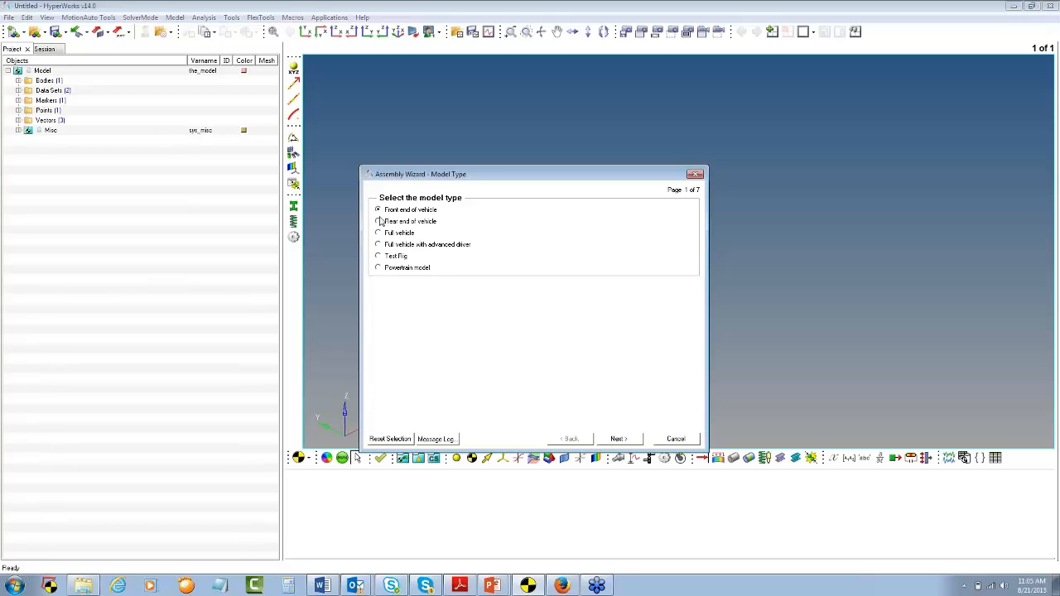
pyautogui.click(621, 438)
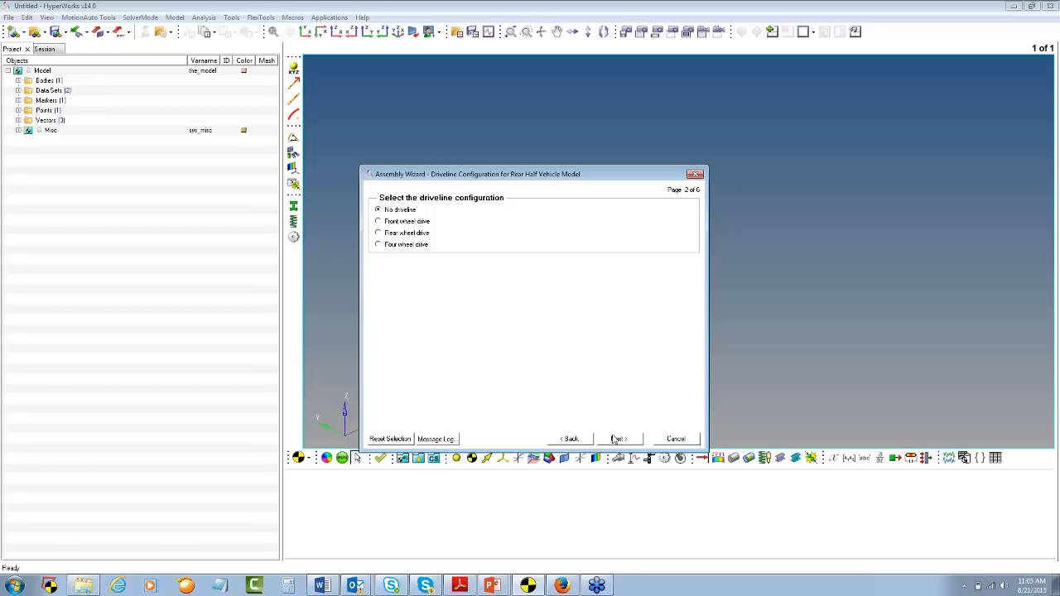
pyautogui.click(615, 439)
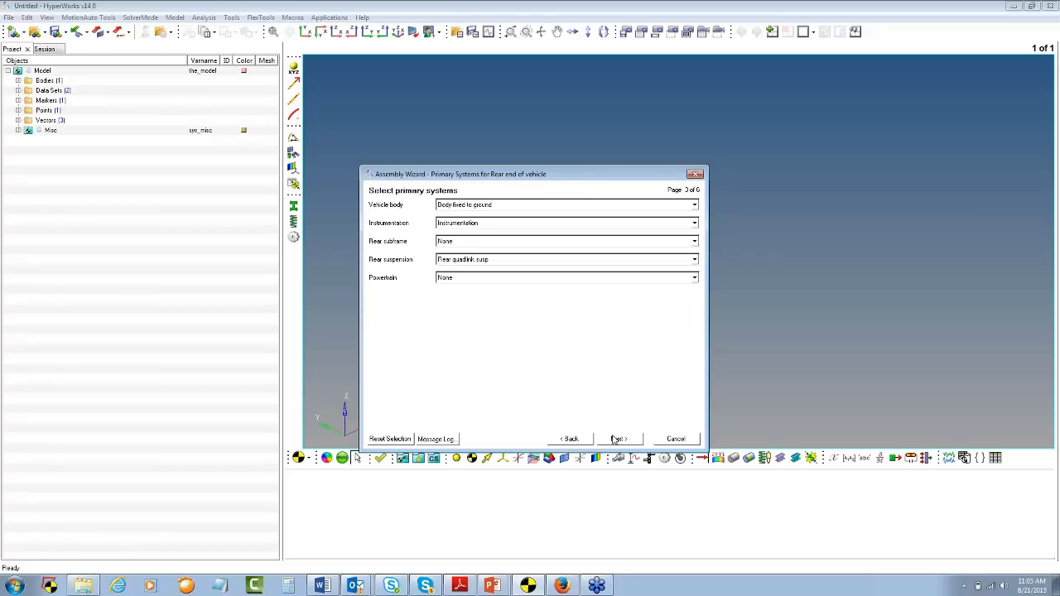
# Step: Set the rear suspension to Rear SLA susp (2 pc. LCA), keeping the other primary systems at their defaults
pyautogui.click(469, 262)
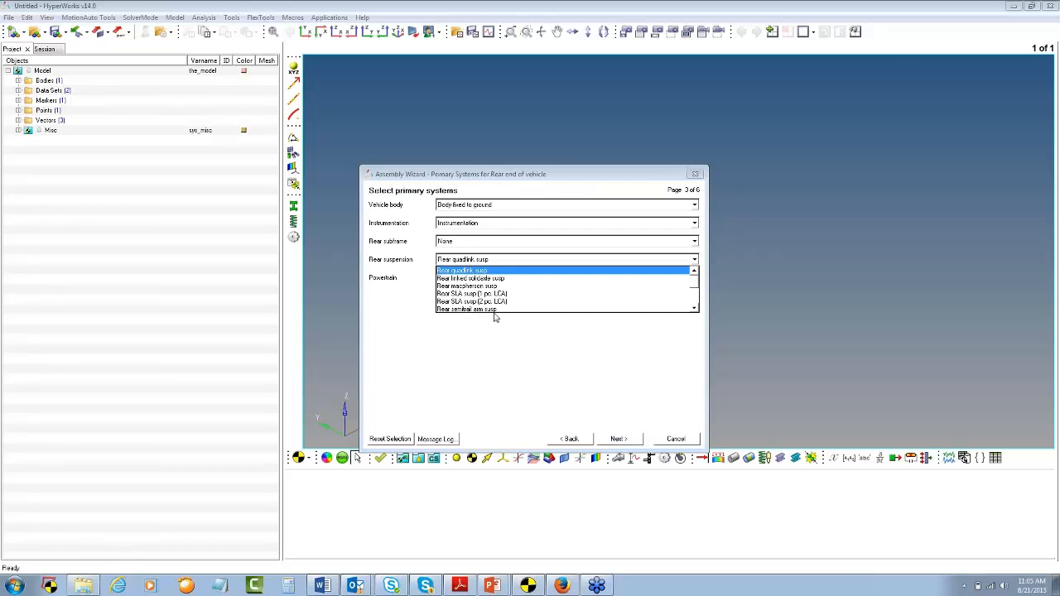
pyautogui.click(465, 309)
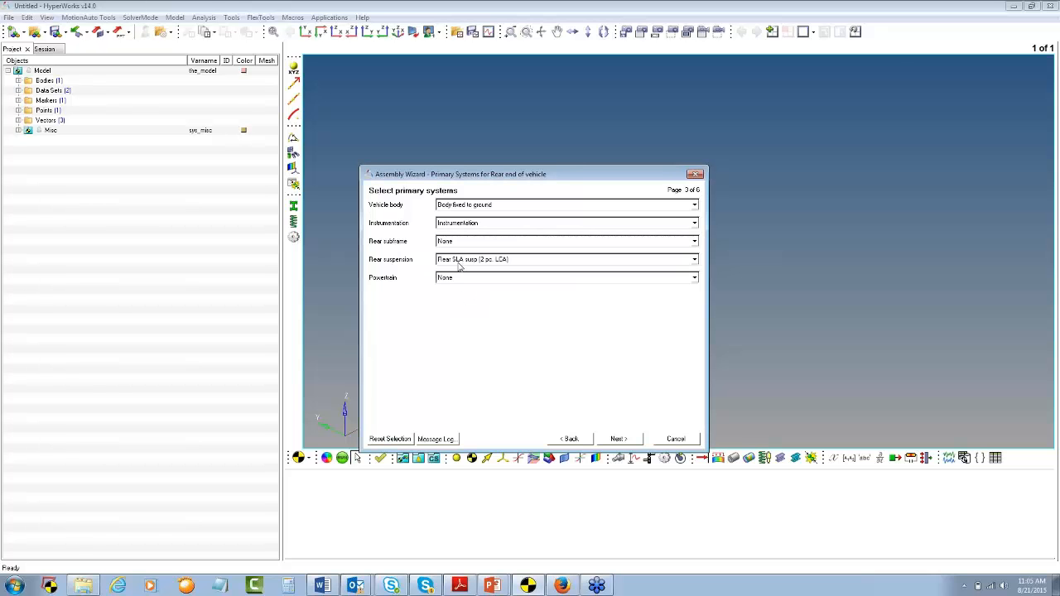
pyautogui.click(623, 443)
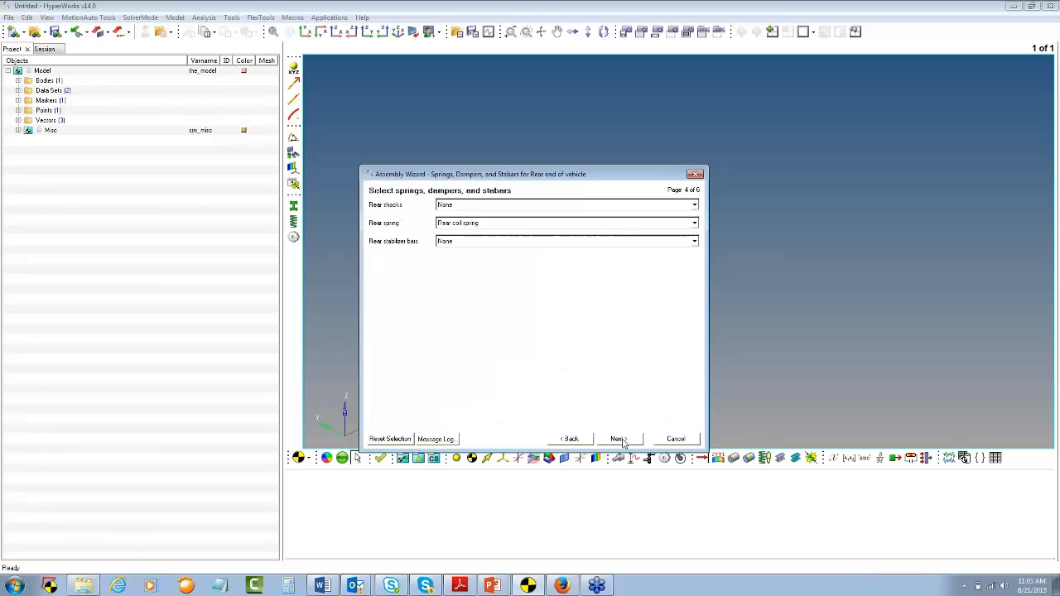
# Step: Add rear shocks alongside the Rear coil spring, then finish assembling the rear model with compliant attachments
pyautogui.click(482, 207)
pyautogui.click(495, 224)
pyautogui.click(619, 439)
pyautogui.click(619, 439)
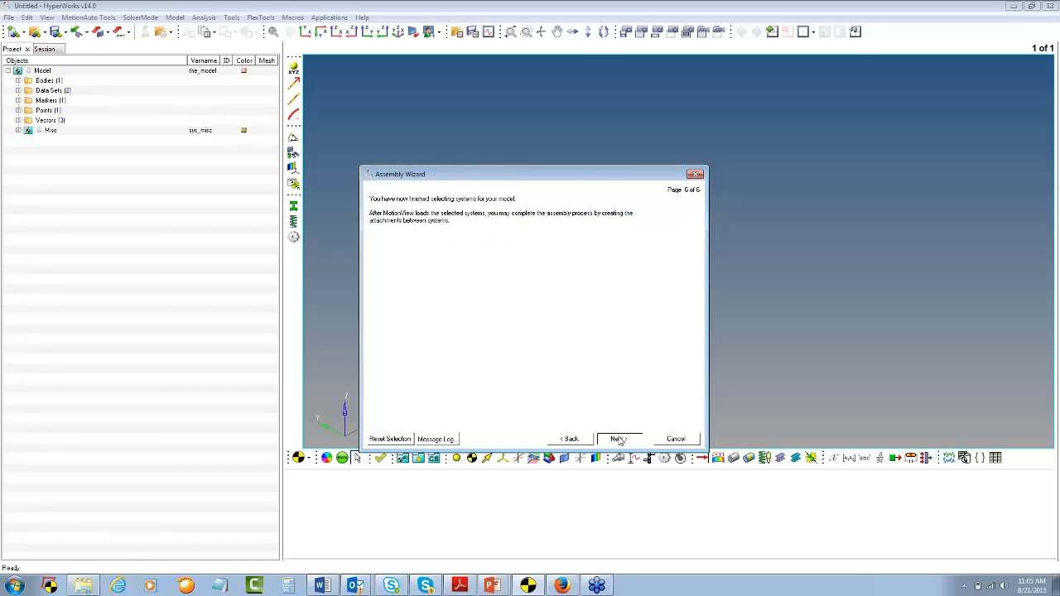
pyautogui.click(619, 439)
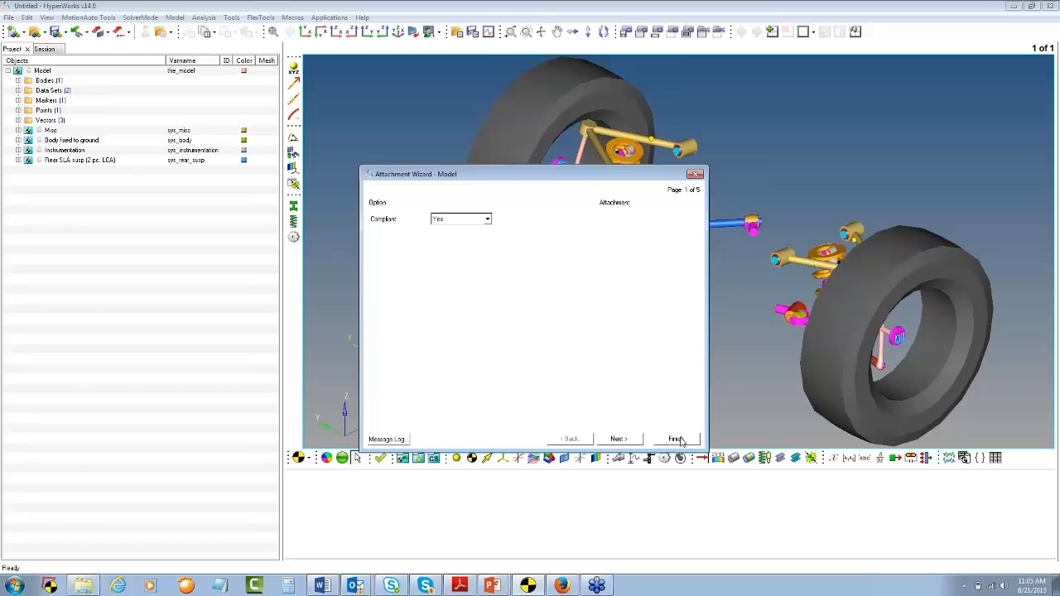
pyautogui.click(677, 439)
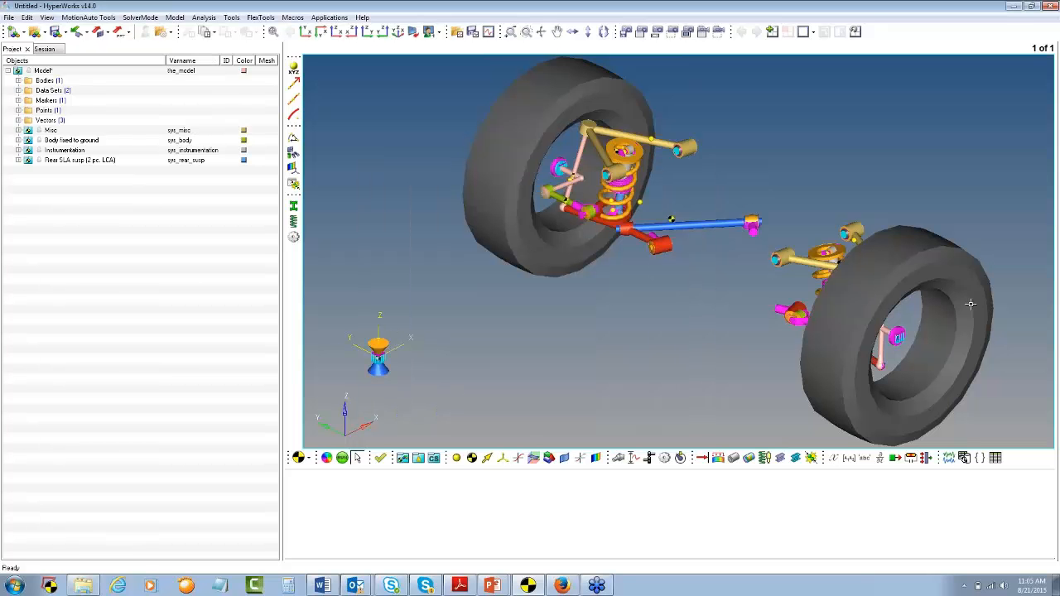
# Step: Add a Static Ride Analysis task to the rear end model, keeping the default vehicle parameters
pyautogui.keyDown('ctrl'); pyautogui.moveTo(890, 238); pyautogui.dragTo(845, 225, button='right'); pyautogui.keyUp('ctrl')
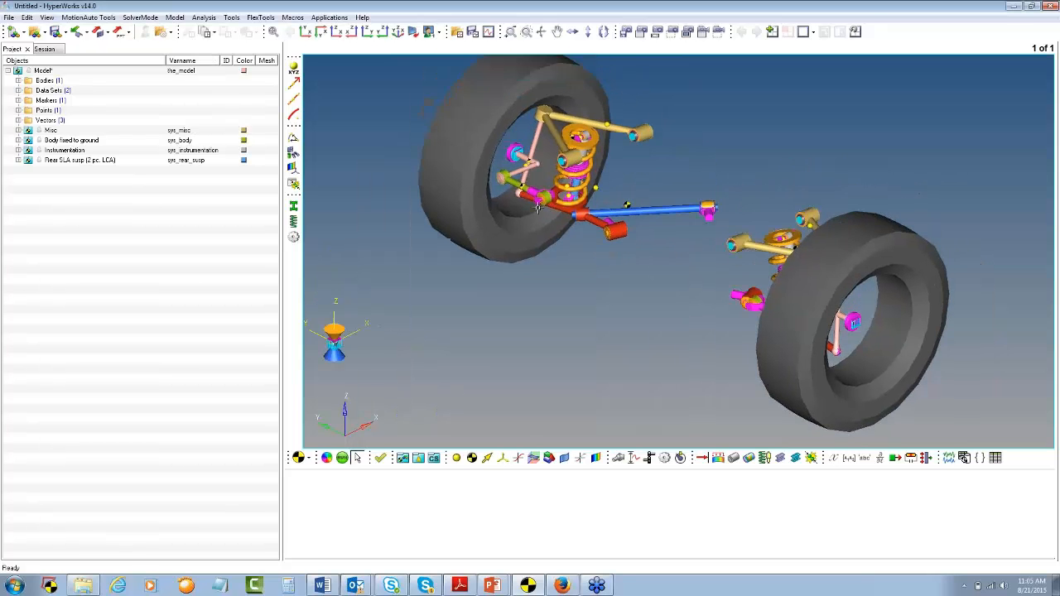
pyautogui.click(204, 18)
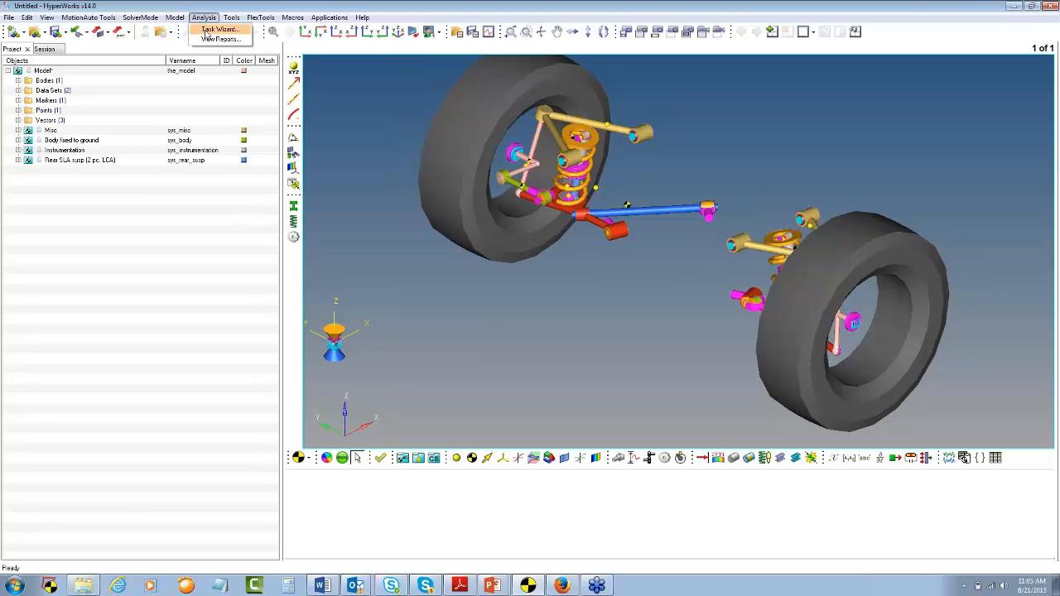
pyautogui.click(206, 29)
pyautogui.click(460, 205)
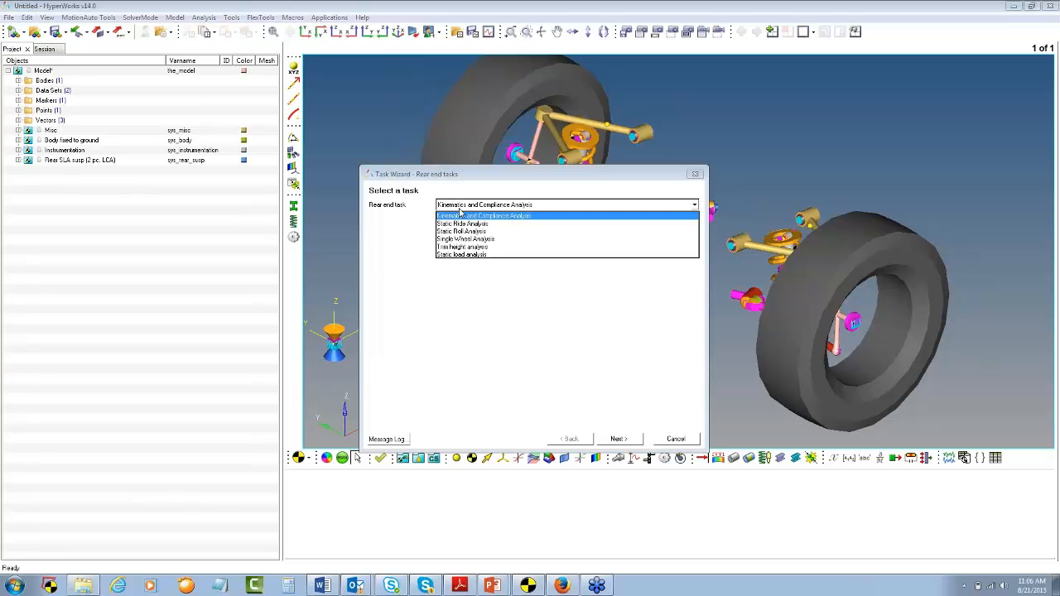
pyautogui.scroll(-1, 484, 243)
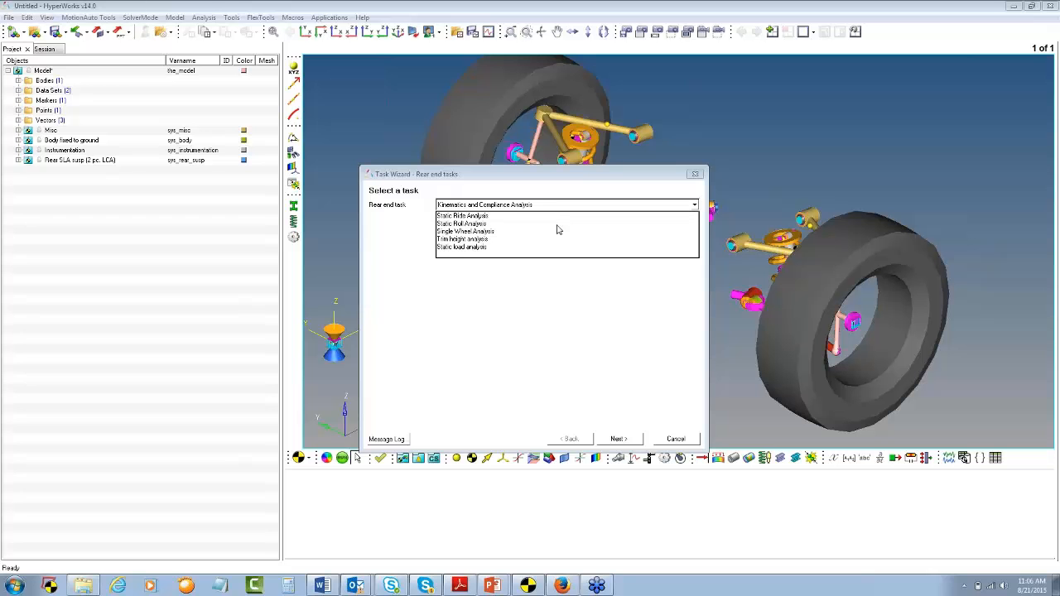
pyautogui.scroll(1, 557, 229)
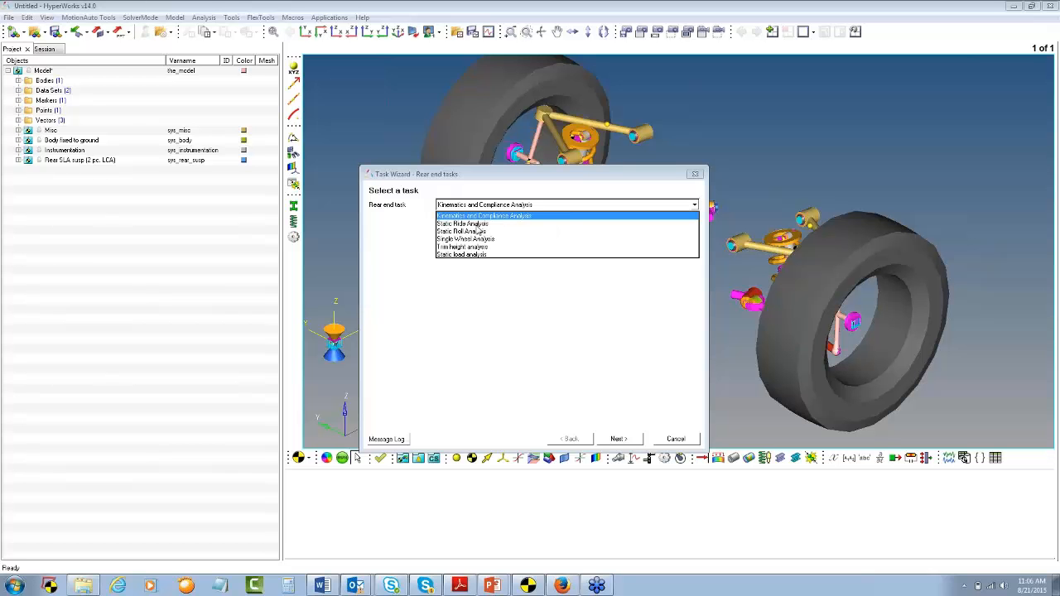
pyautogui.click(480, 231)
pyautogui.click(620, 440)
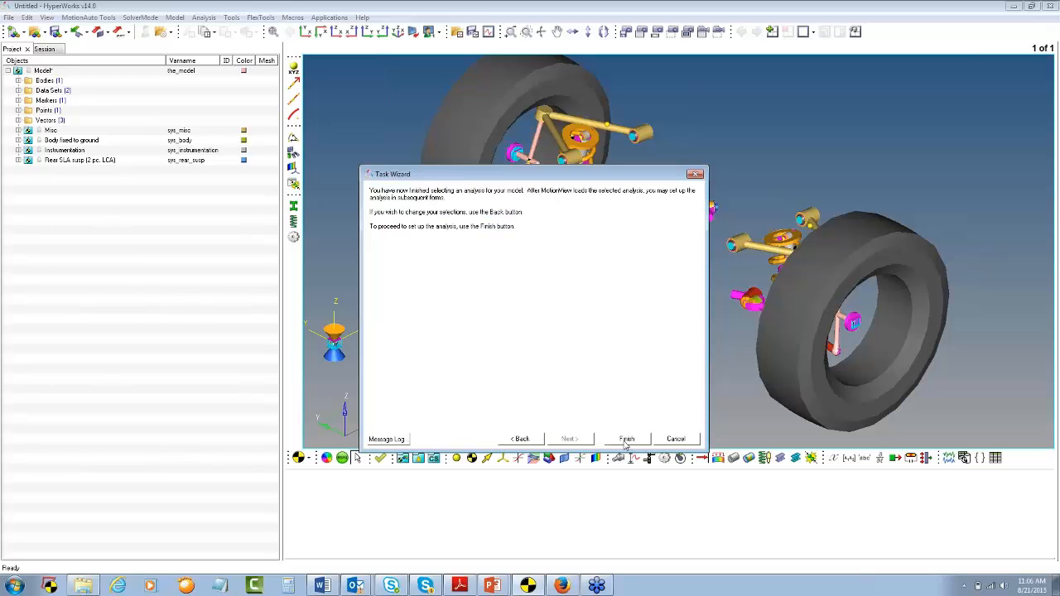
pyautogui.click(626, 440)
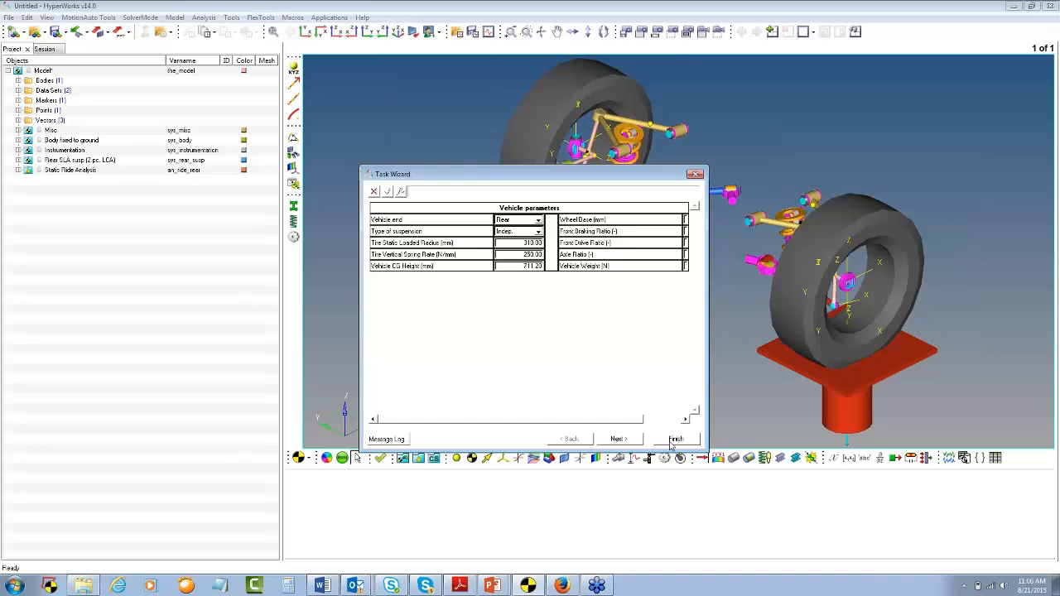
pyautogui.click(672, 439)
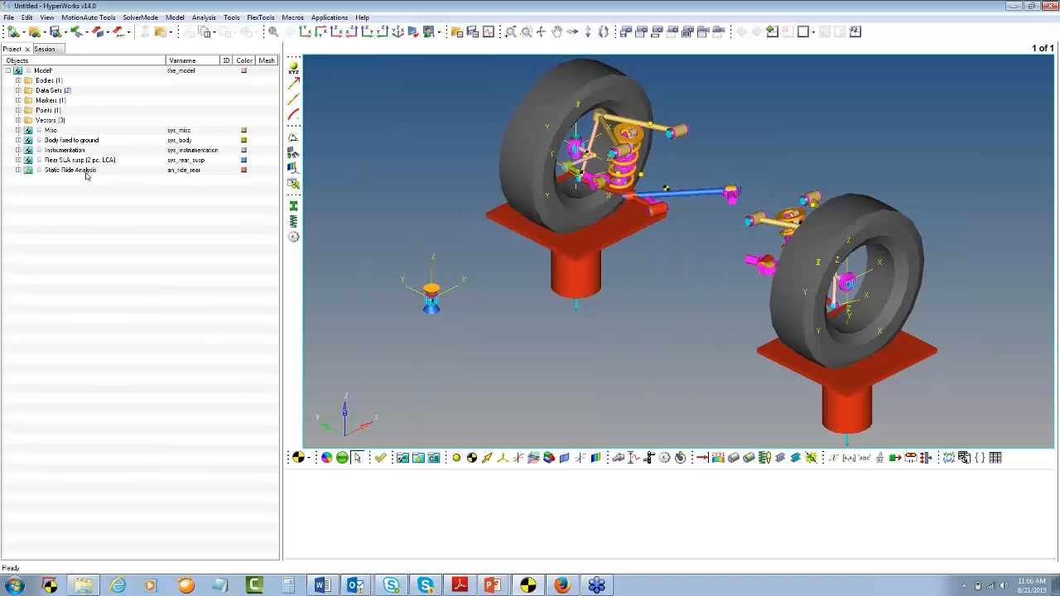
# Step: Save the solver file as test_rear_ride and run the quasi-static Static Ride Analysis, closing the solver and message windows once it completes
pyautogui.click(86, 171)
pyautogui.click(342, 458)
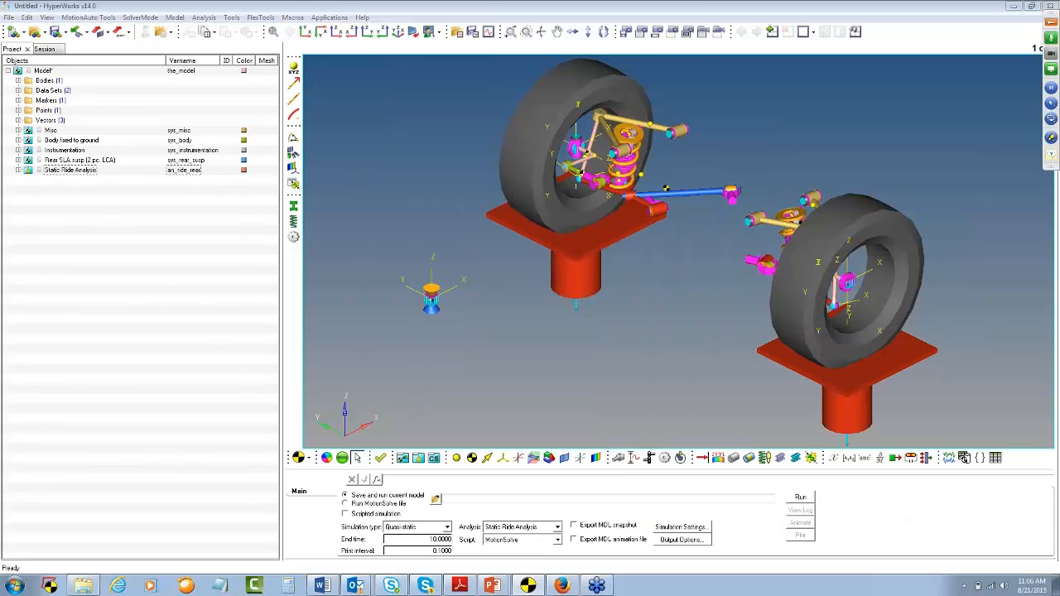
pyautogui.click(436, 500)
pyautogui.click(148, 83)
pyautogui.doubleClick(144, 329)
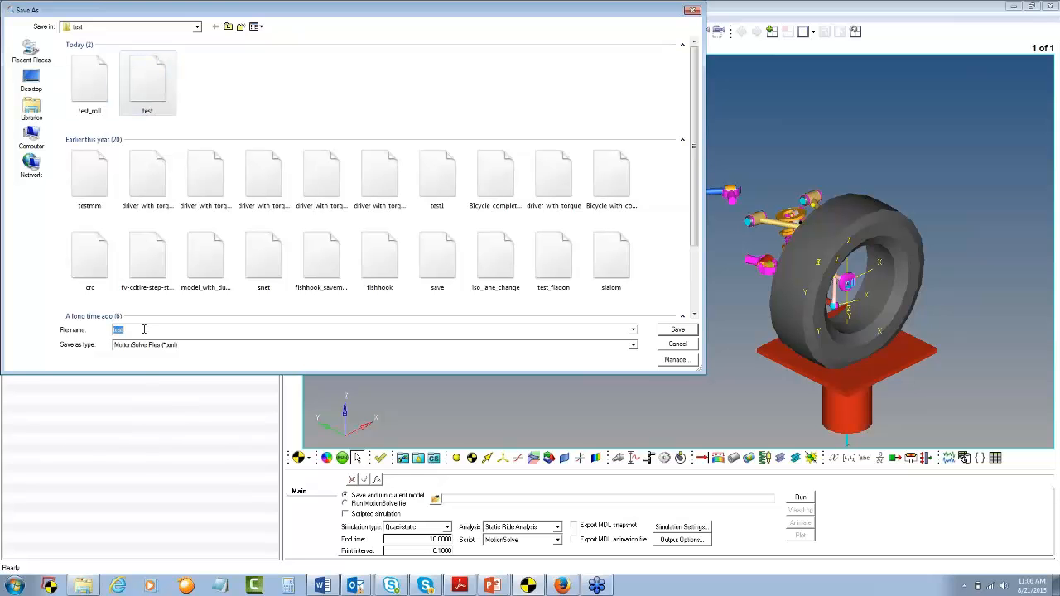
pyautogui.click(149, 330)
pyautogui.write('_rear_ride')
pyautogui.press('Return')
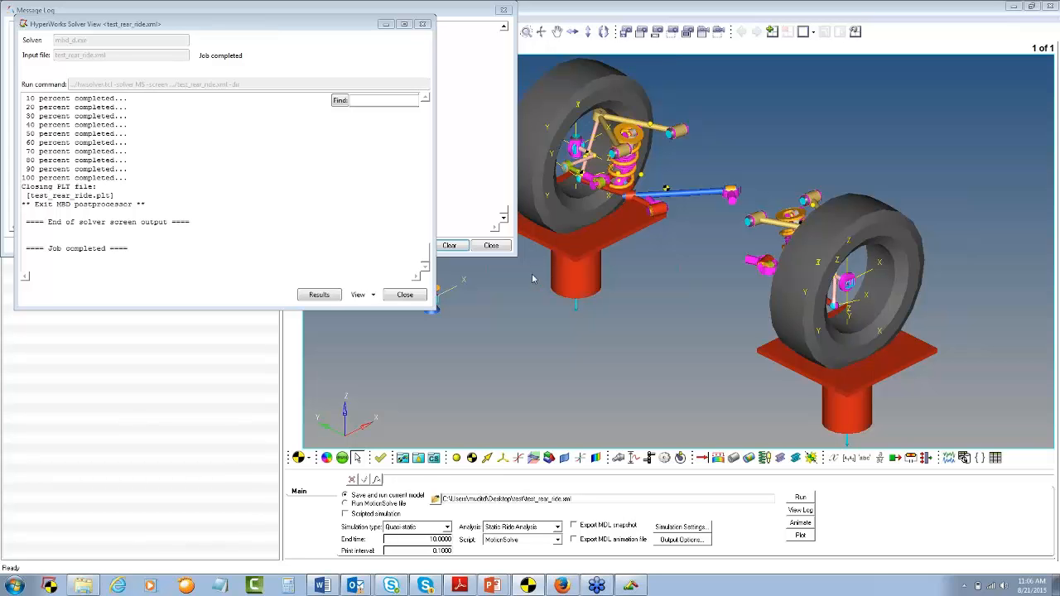
pyautogui.click(504, 11)
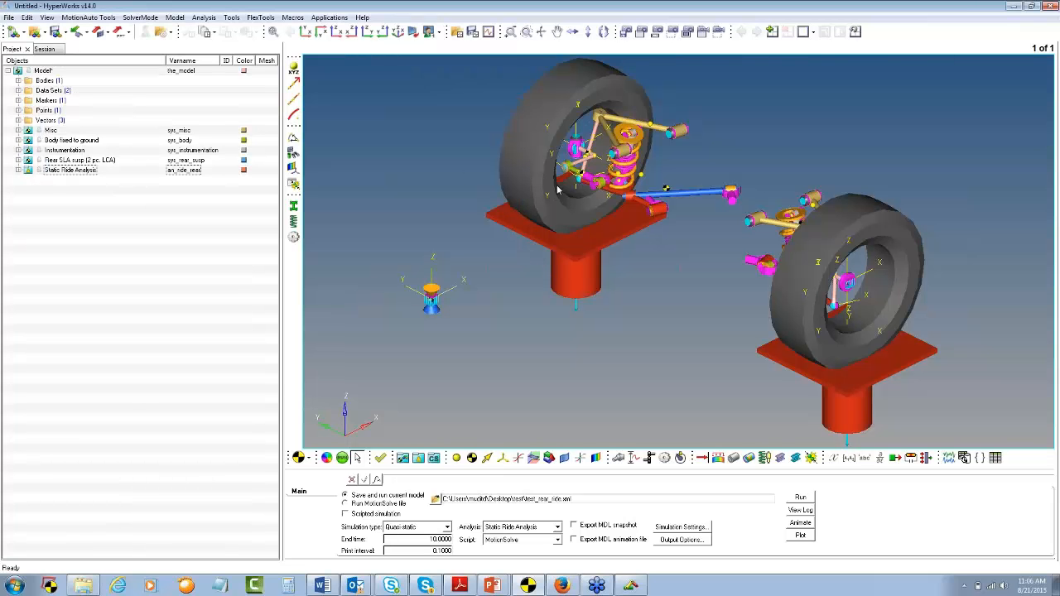
pyautogui.click(842, 113)
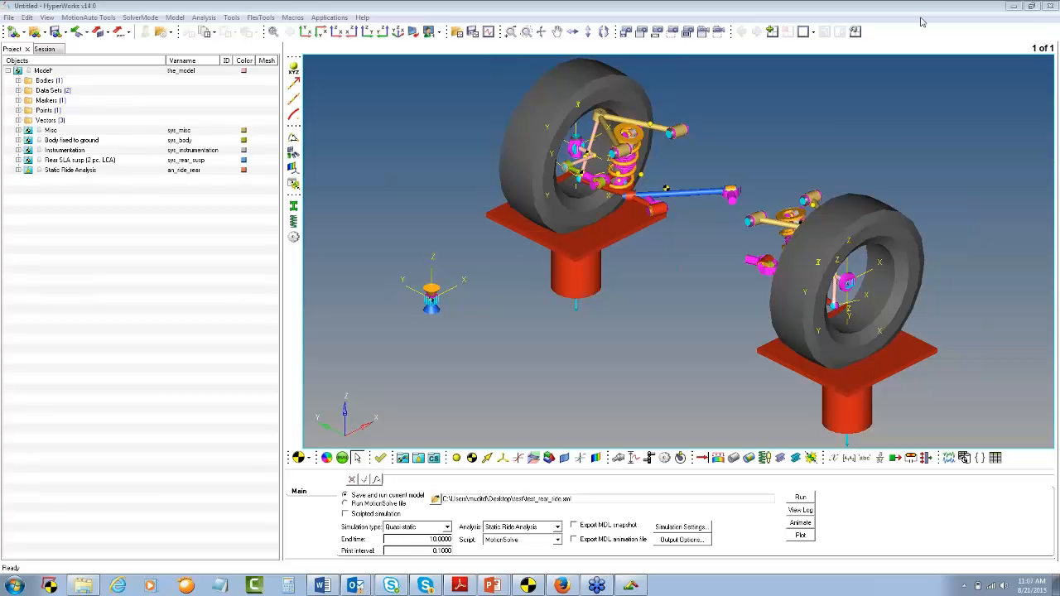
pyautogui.click(203, 17)
pyautogui.click(217, 39)
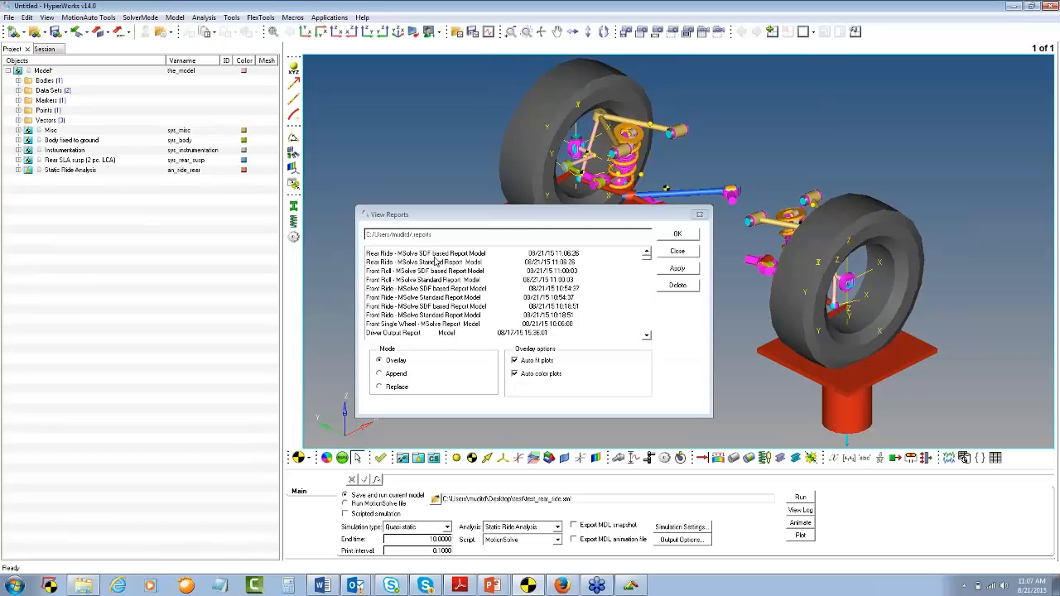
pyautogui.click(699, 214)
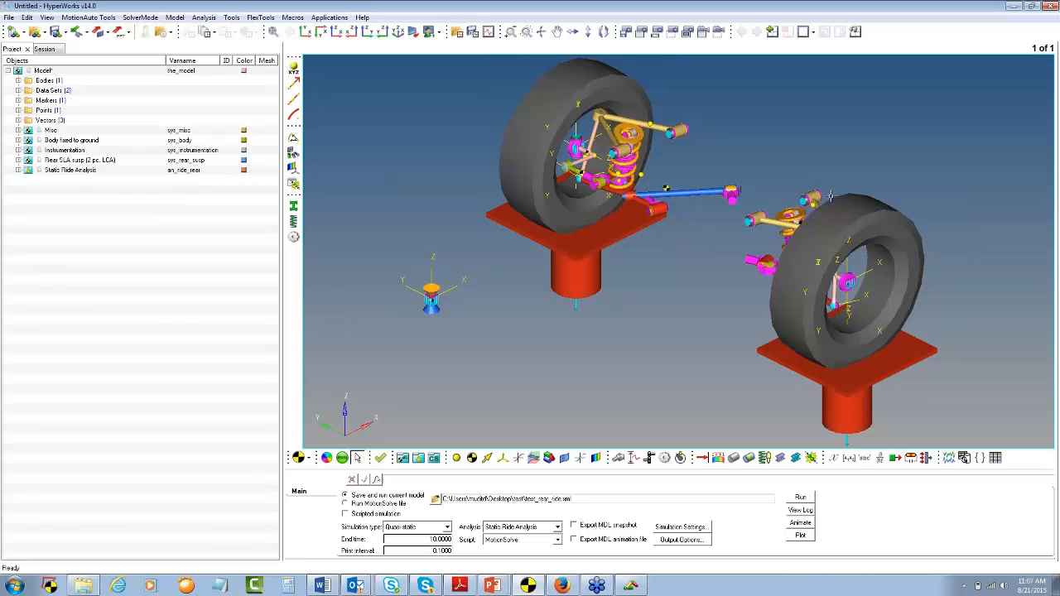
# Step: Load the latest Rear Ride - MSolve Standard Report in Replace mode and dismiss the message log
pyautogui.keyDown('ctrl'); pyautogui.moveTo(750, 225); pyautogui.dragTo(712, 222, button='right'); pyautogui.keyUp('ctrl')
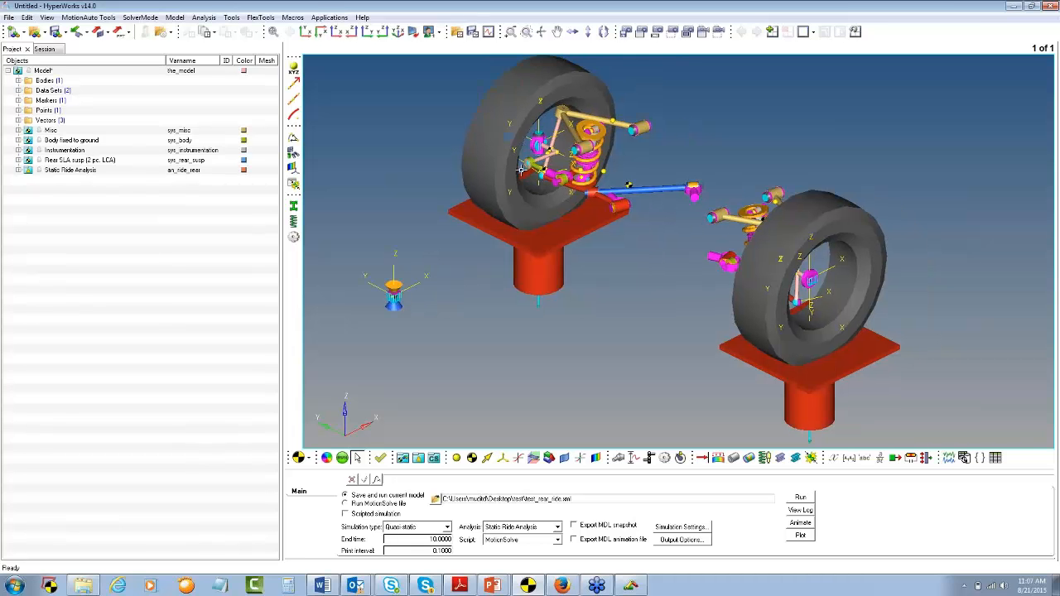
pyautogui.click(204, 18)
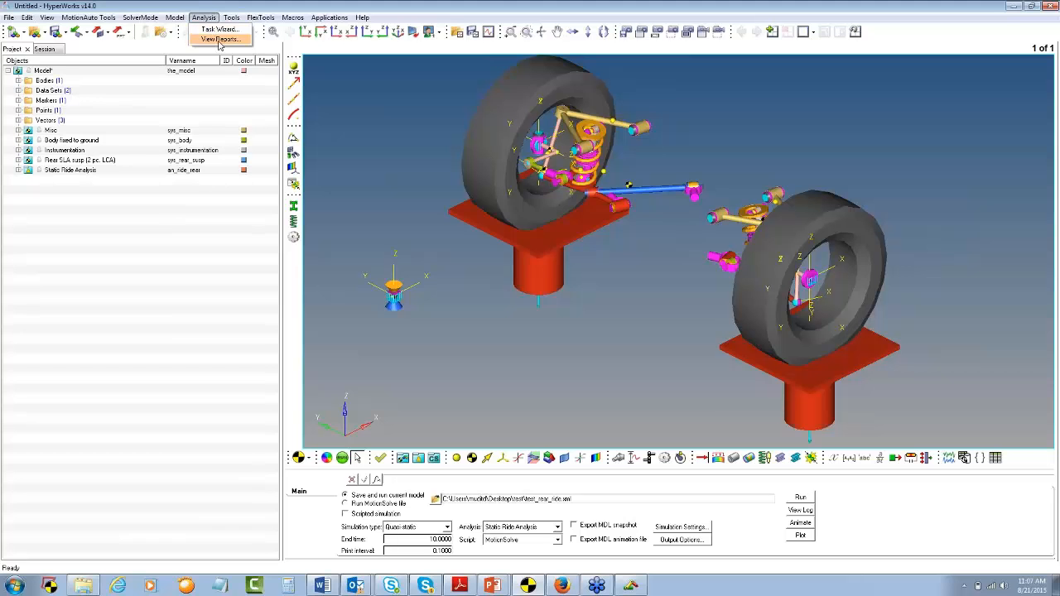
pyautogui.click(217, 39)
pyautogui.click(393, 262)
pyautogui.click(379, 387)
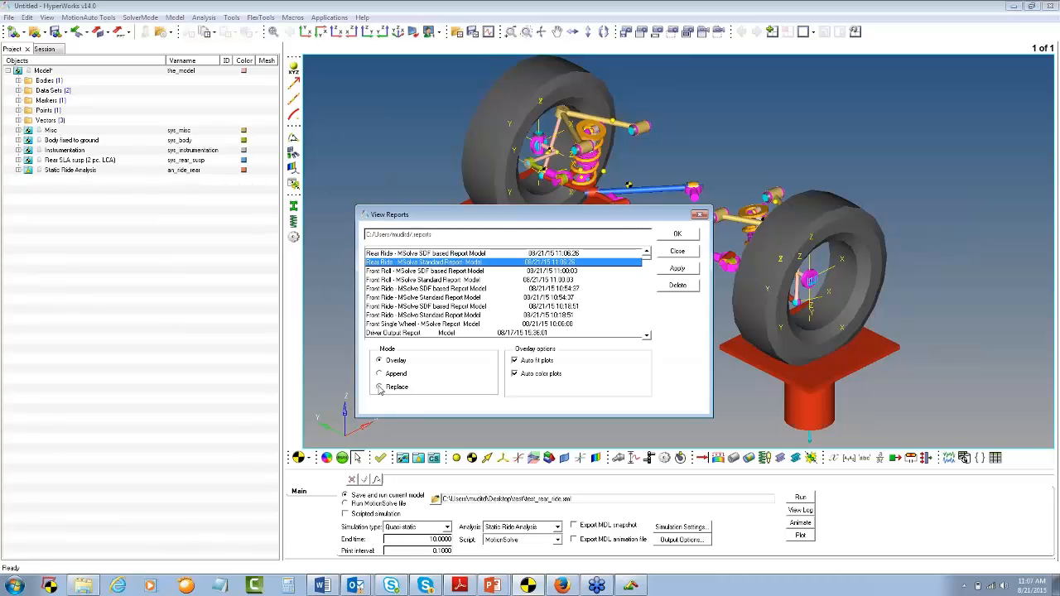
pyautogui.click(679, 235)
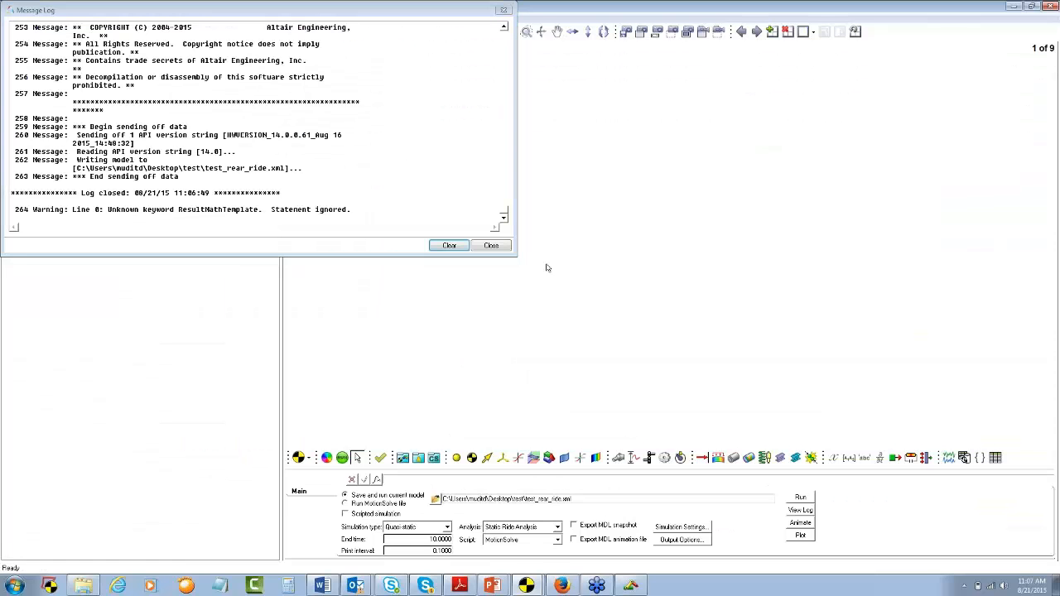
pyautogui.click(491, 247)
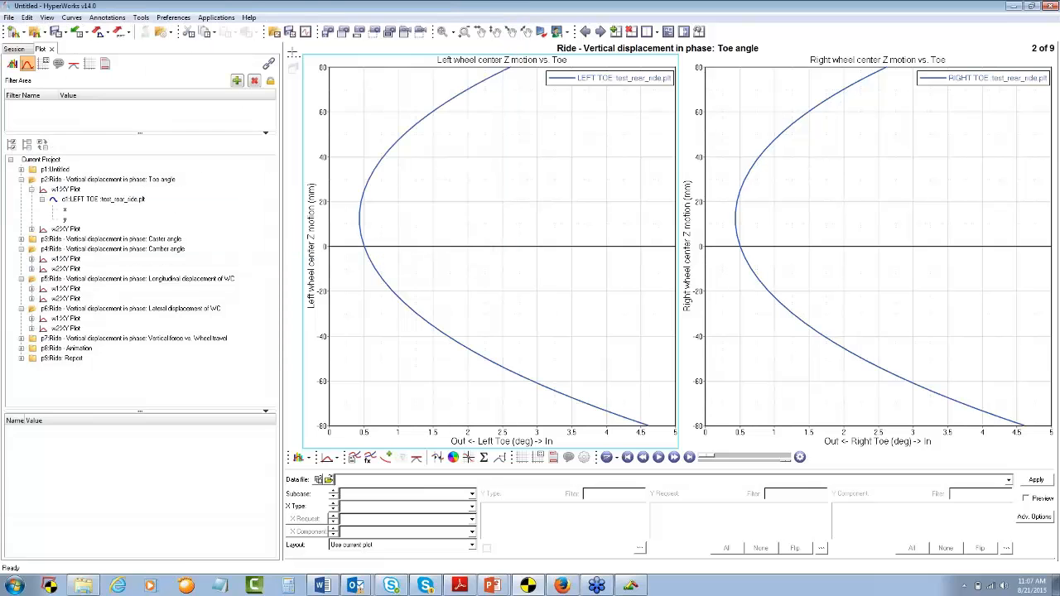
# Step: Go to the Ride - Animation page, accept discarding the current window model data, and play and pause the ride animation
pyautogui.click(586, 32)
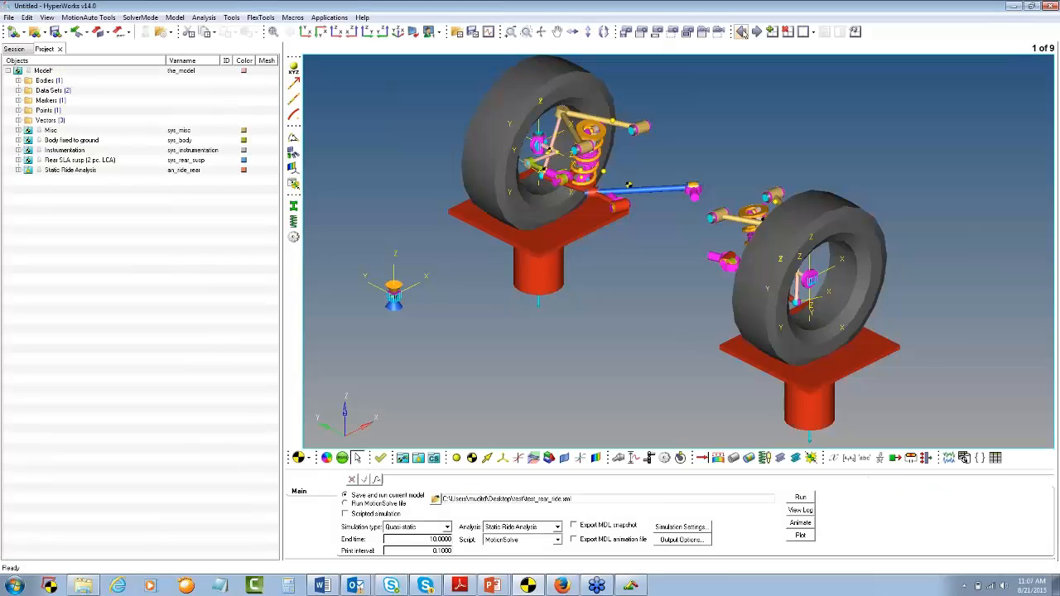
pyautogui.click(741, 32)
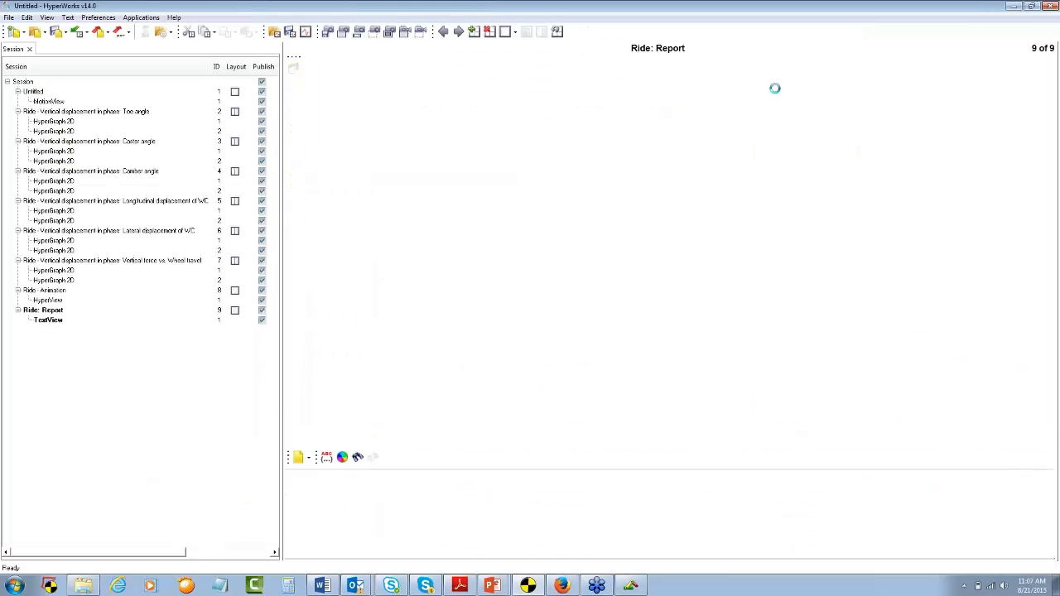
pyautogui.click(443, 31)
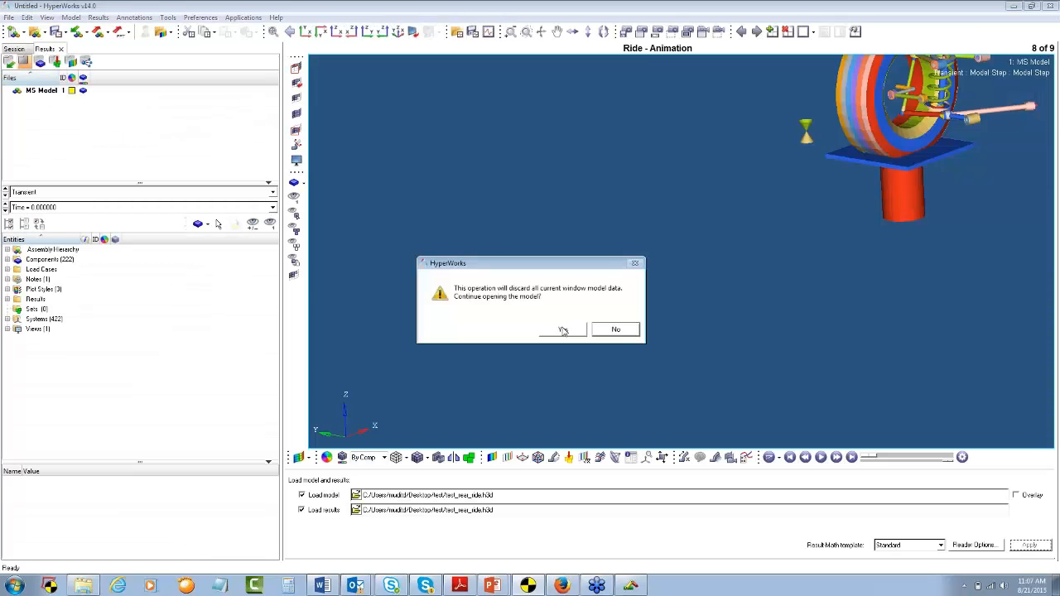
pyautogui.click(570, 328)
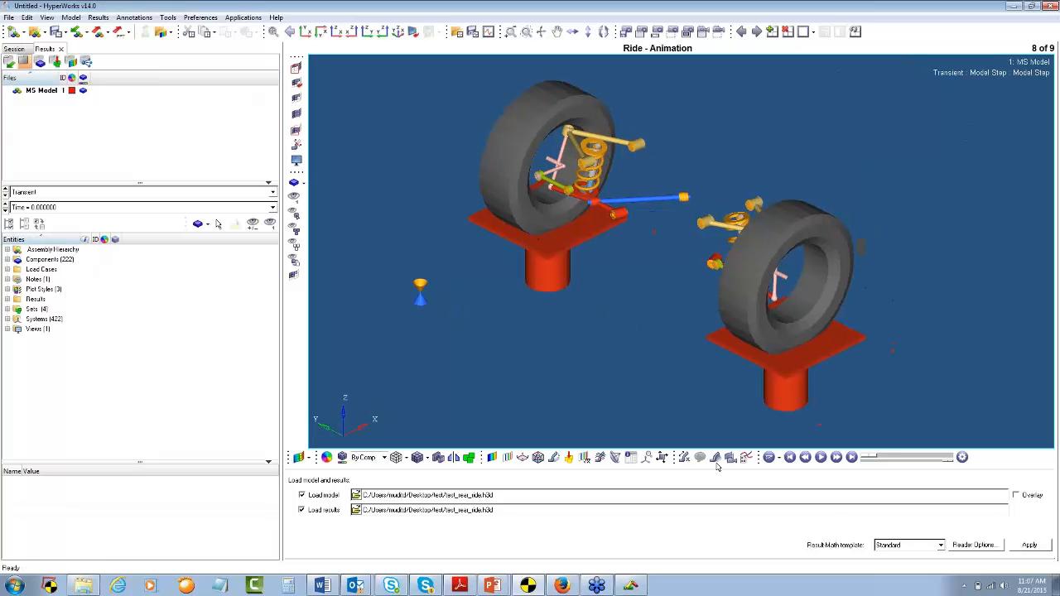
pyautogui.click(820, 458)
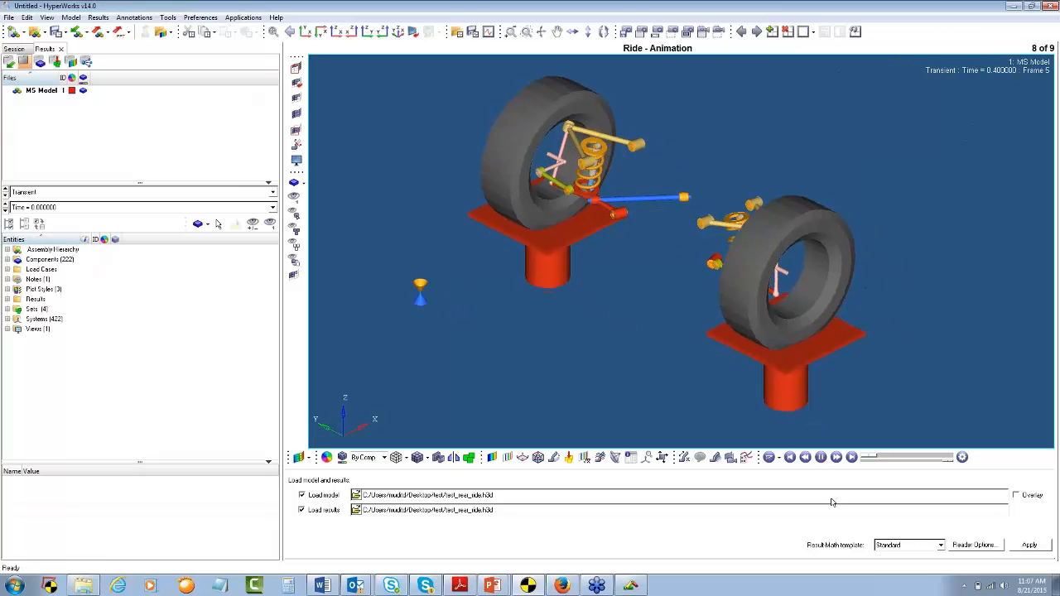
pyautogui.click(820, 458)
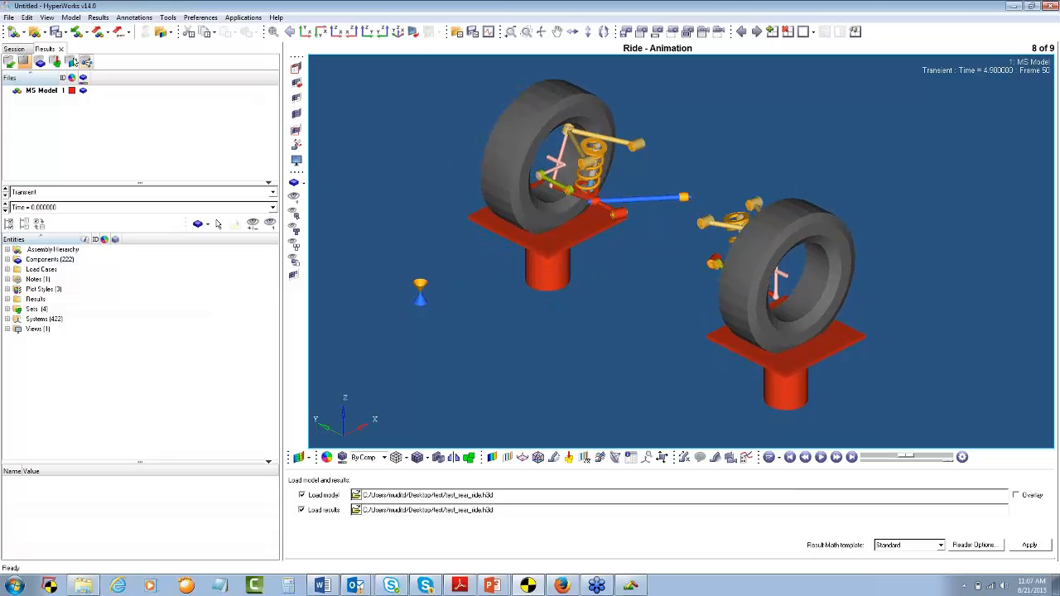
# Step: Return to the MotionView model page of the session and view the rear suspension on its jacks
pyautogui.click(14, 49)
pyautogui.click(48, 101)
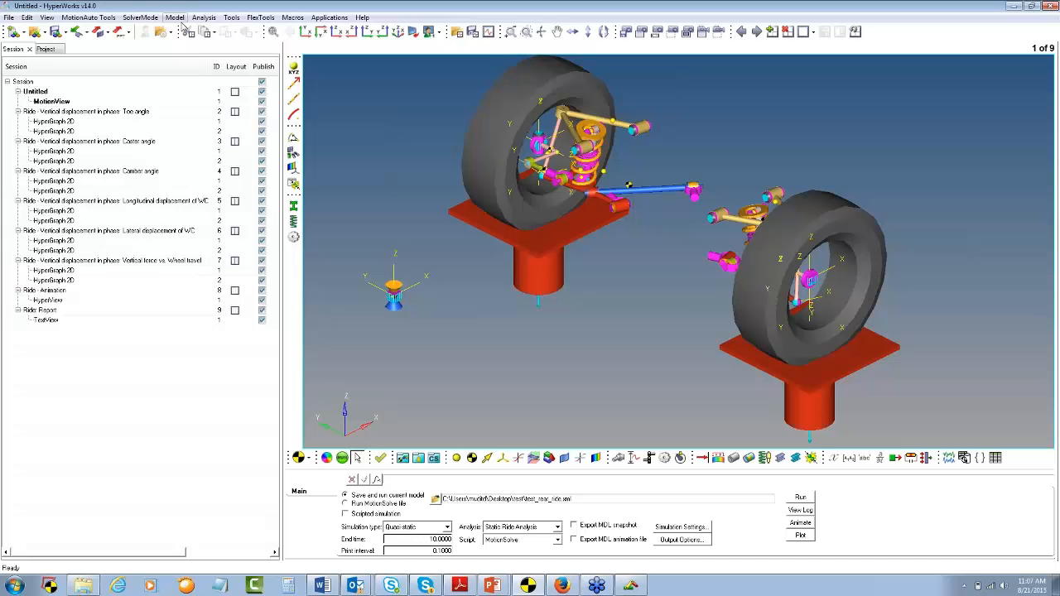
pyautogui.keyDown('ctrl'); pyautogui.moveTo(616, 149); pyautogui.dragTo(586, 217, button='right'); pyautogui.keyUp('ctrl')
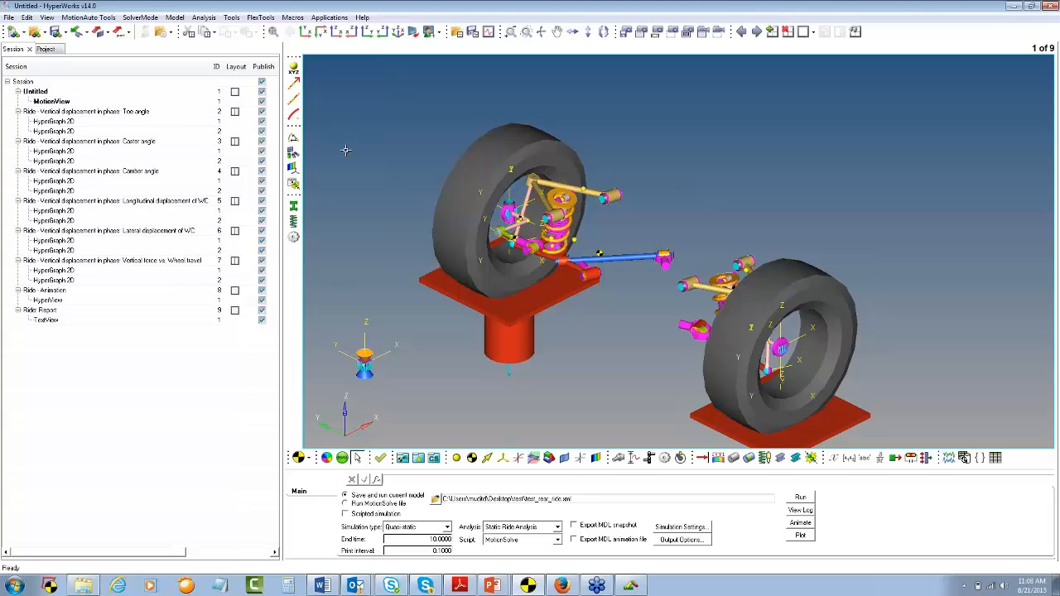
# Step: Expand the Rear SLA suspension and Static Ride Analysis in the model's project tree and review the full Vehicle parameters data set
pyautogui.click(44, 49)
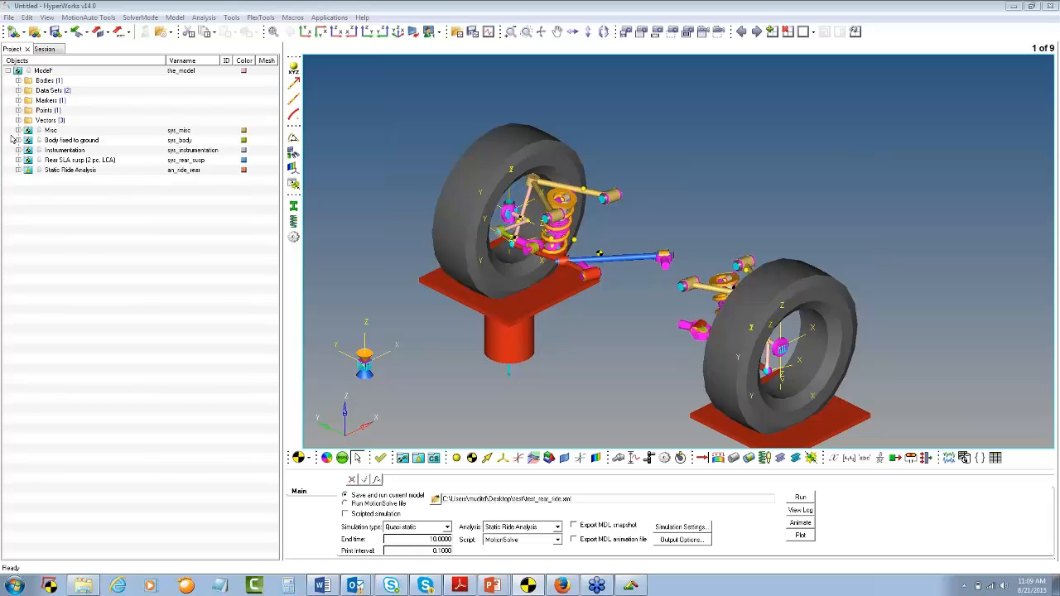
pyautogui.click(18, 160)
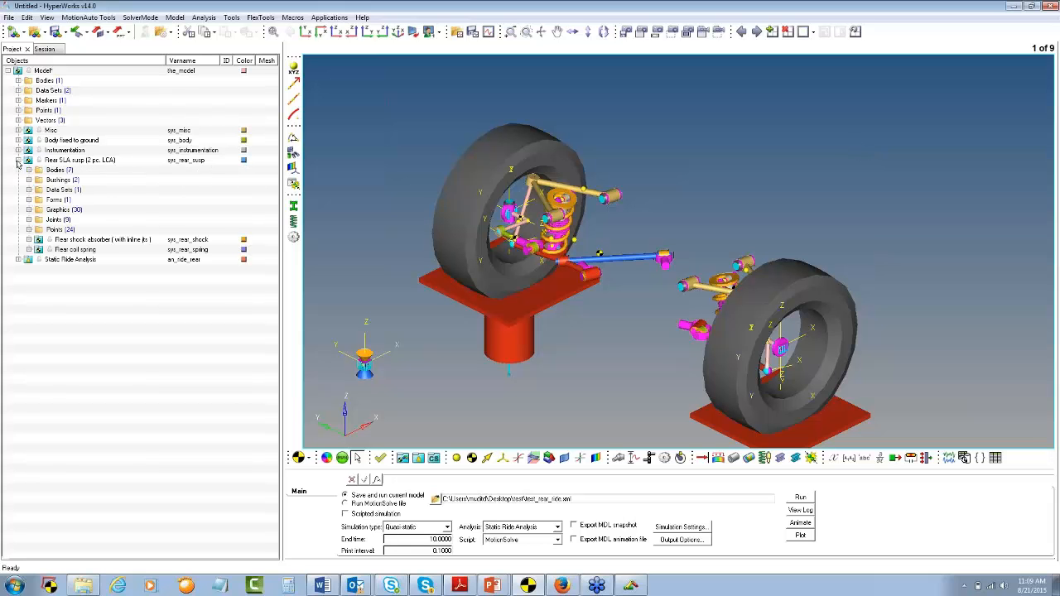
pyautogui.click(18, 259)
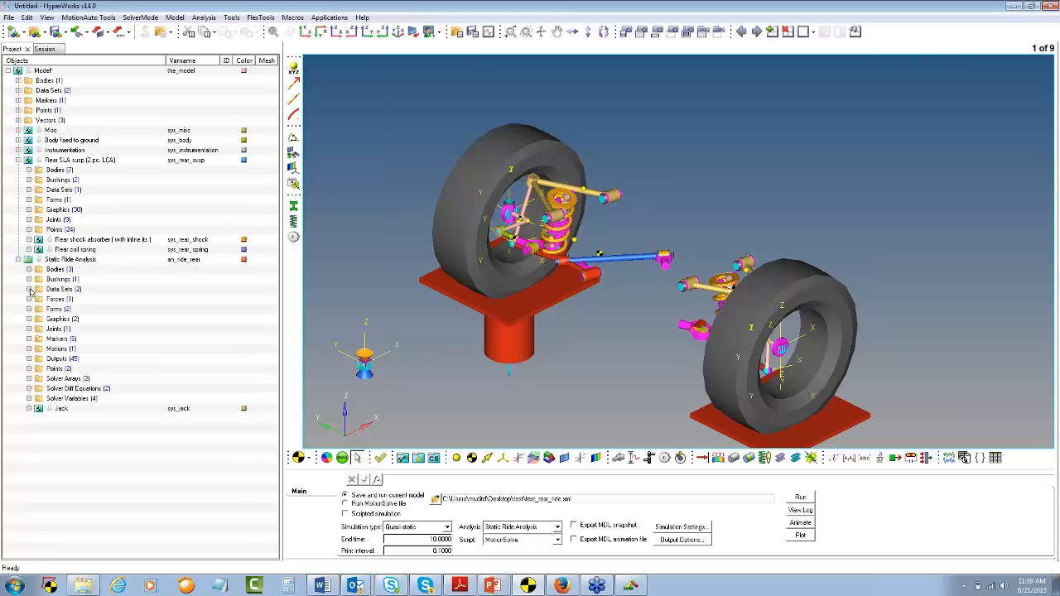
pyautogui.click(28, 289)
pyautogui.click(74, 300)
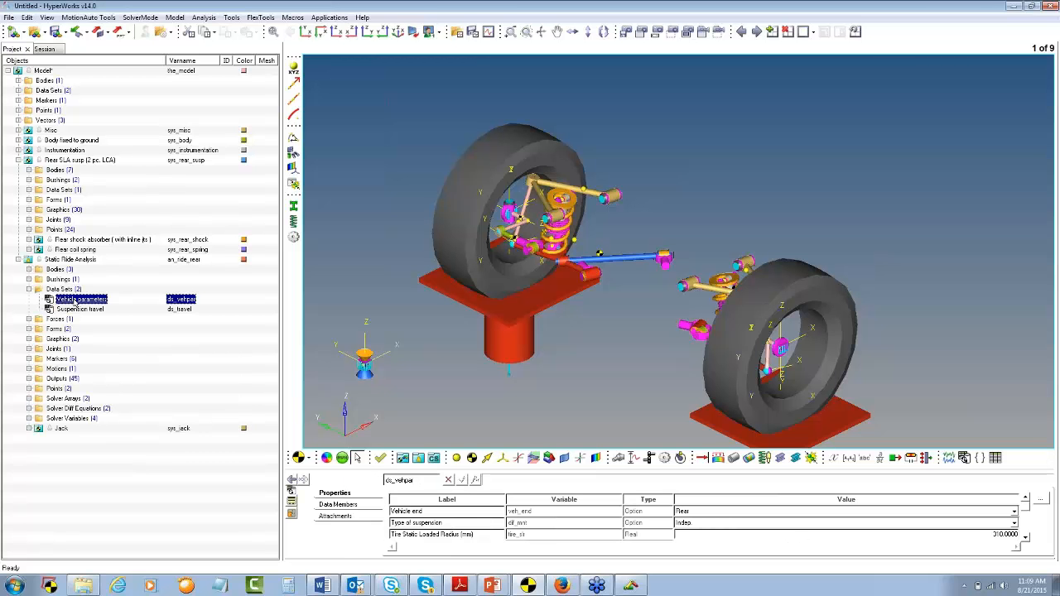
pyautogui.click(1040, 497)
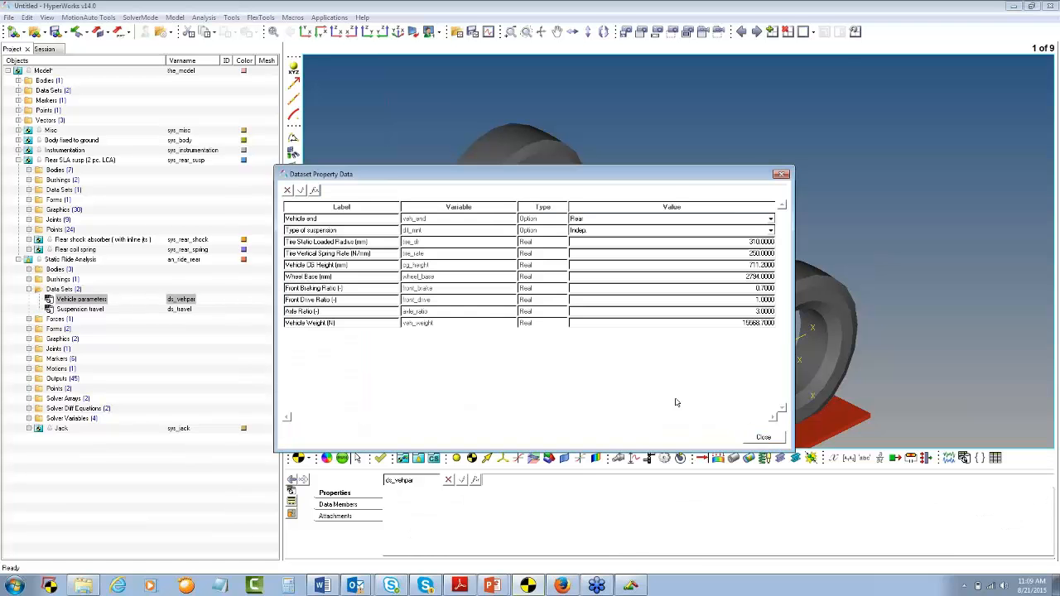
pyautogui.click(765, 438)
# Step: Review the Suspension travel data set and the Vehicle parameters and Static Ride parameters forms of the Static Ride Analysis
pyautogui.click(73, 309)
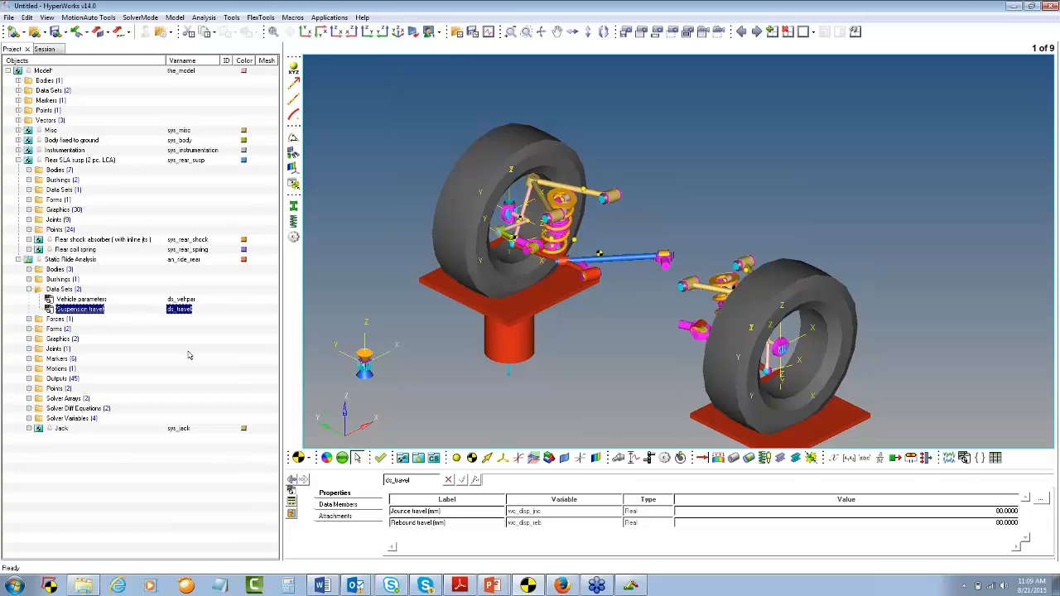
pyautogui.click(28, 319)
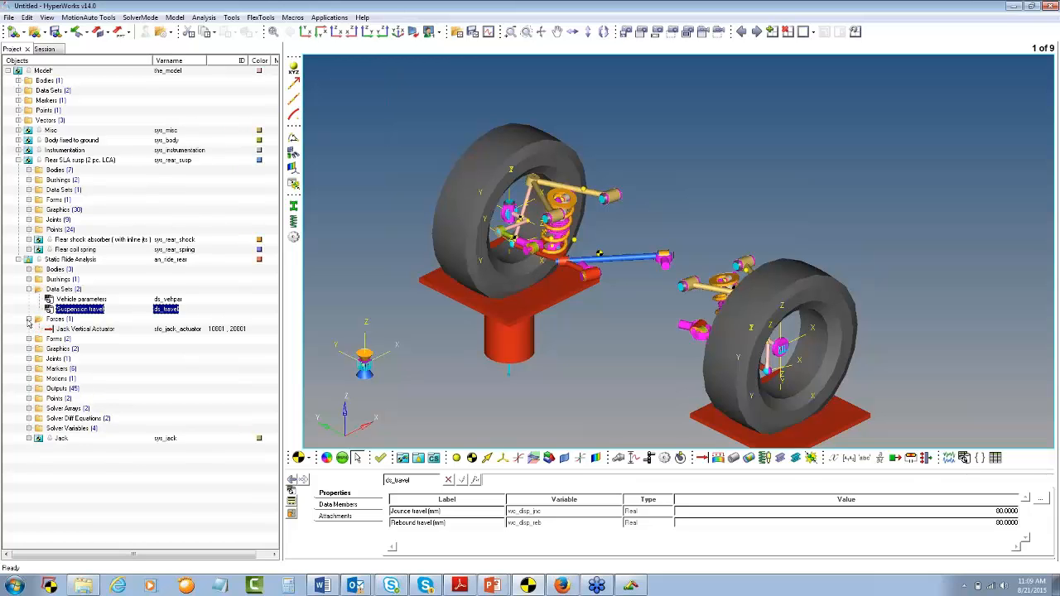
pyautogui.click(29, 319)
pyautogui.click(28, 329)
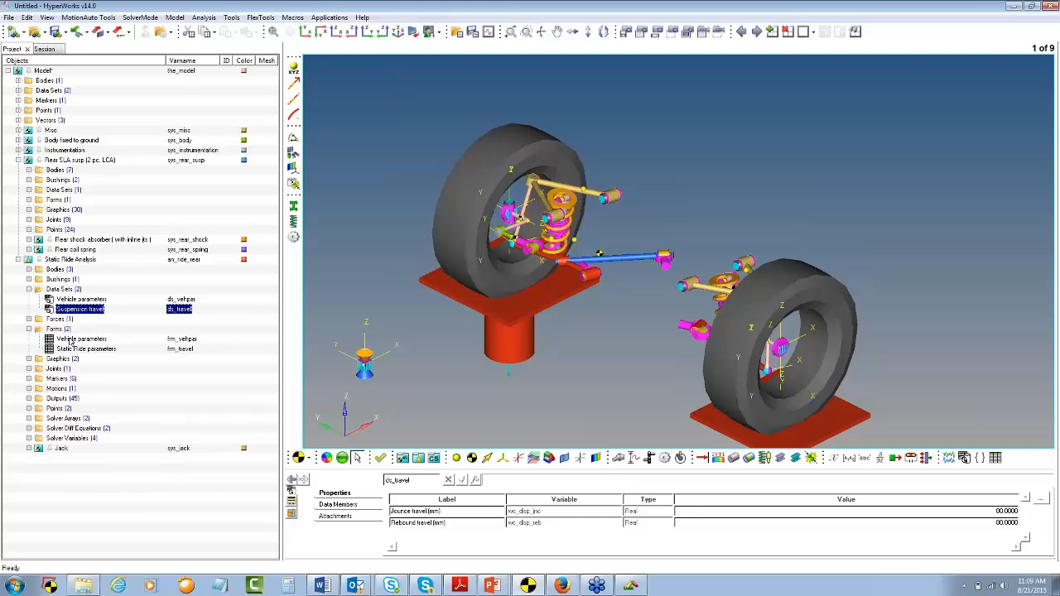
pyautogui.click(95, 341)
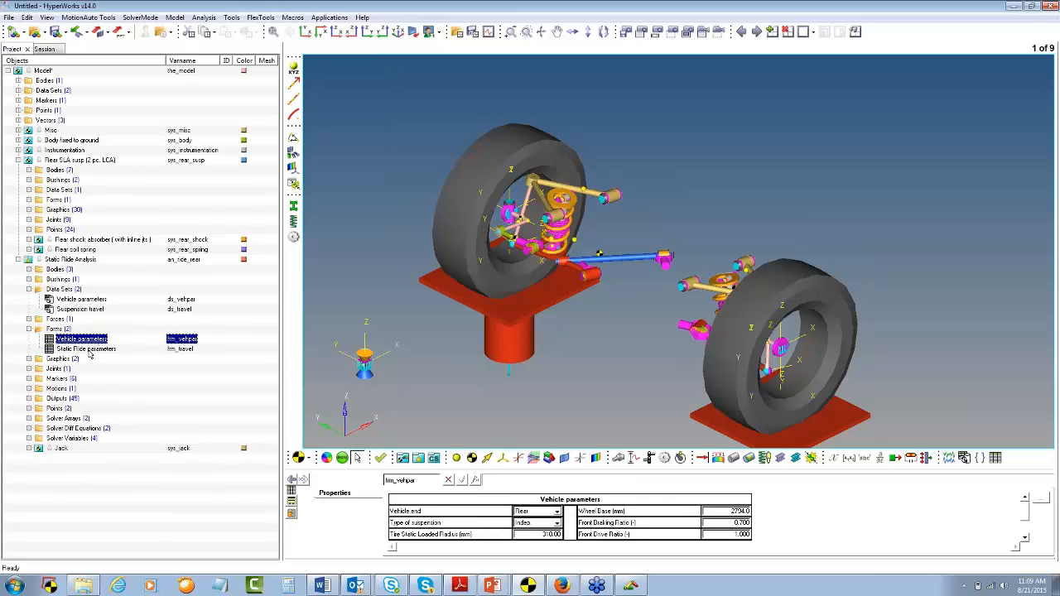
pyautogui.click(92, 349)
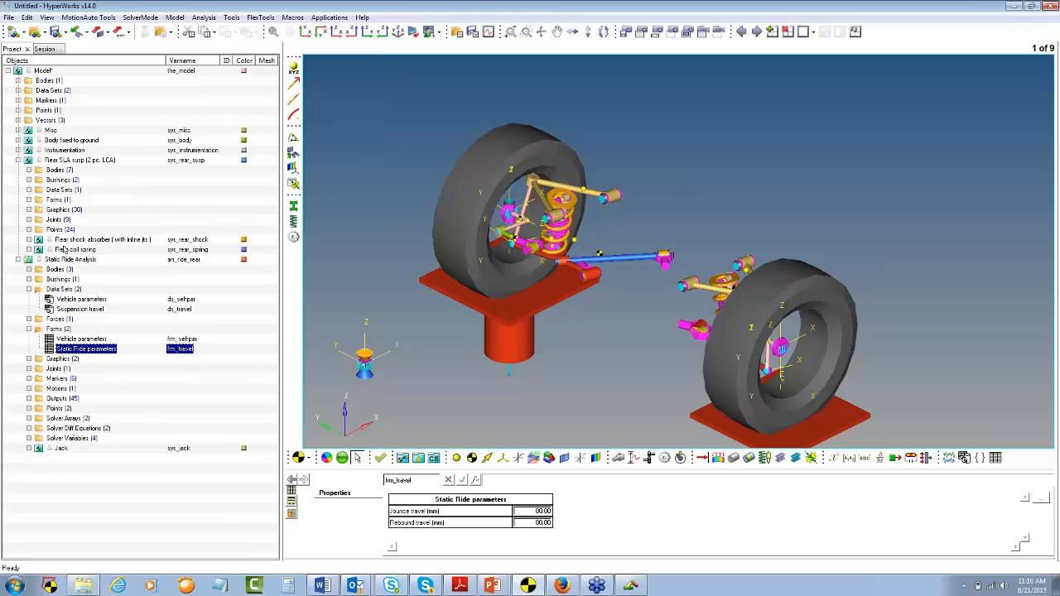
# Step: Examine the toe and camber entries in the Rear SLA suspension's Static Wheel Alignment data set, closing its expanded table when done
pyautogui.click(29, 191)
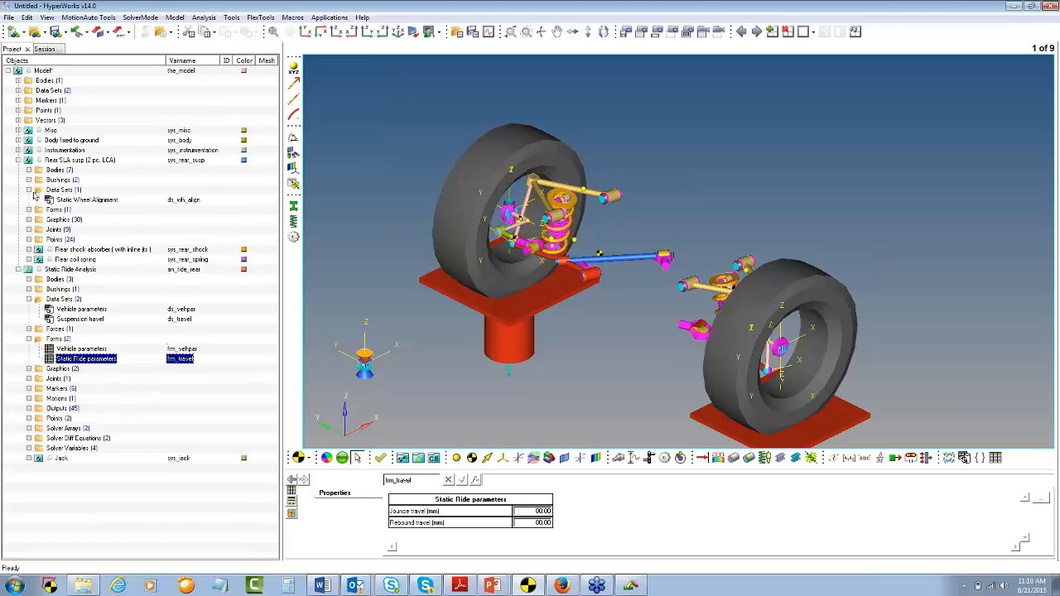
pyautogui.click(87, 200)
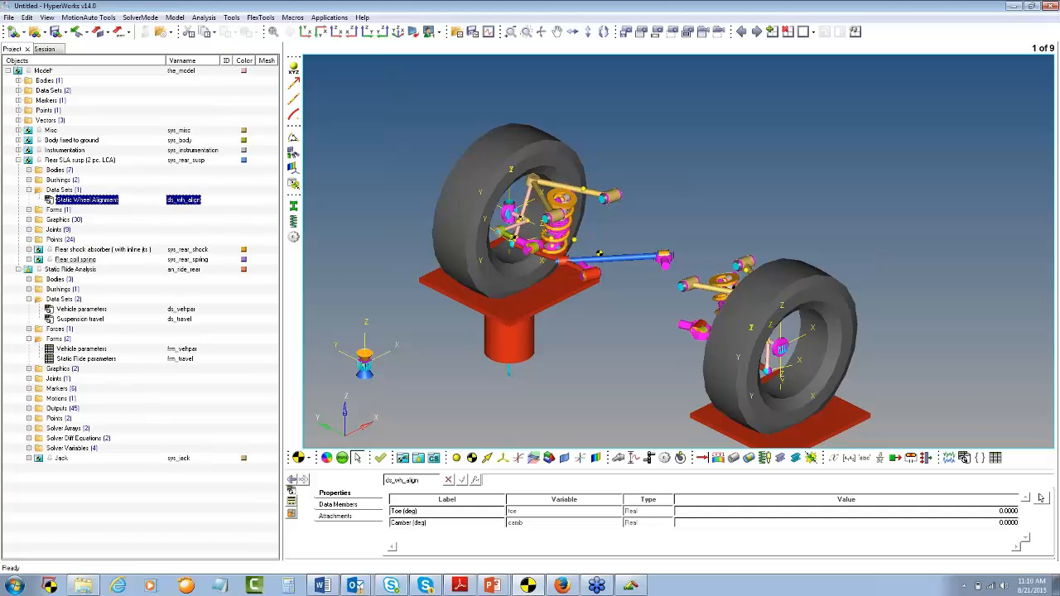
pyautogui.click(1040, 498)
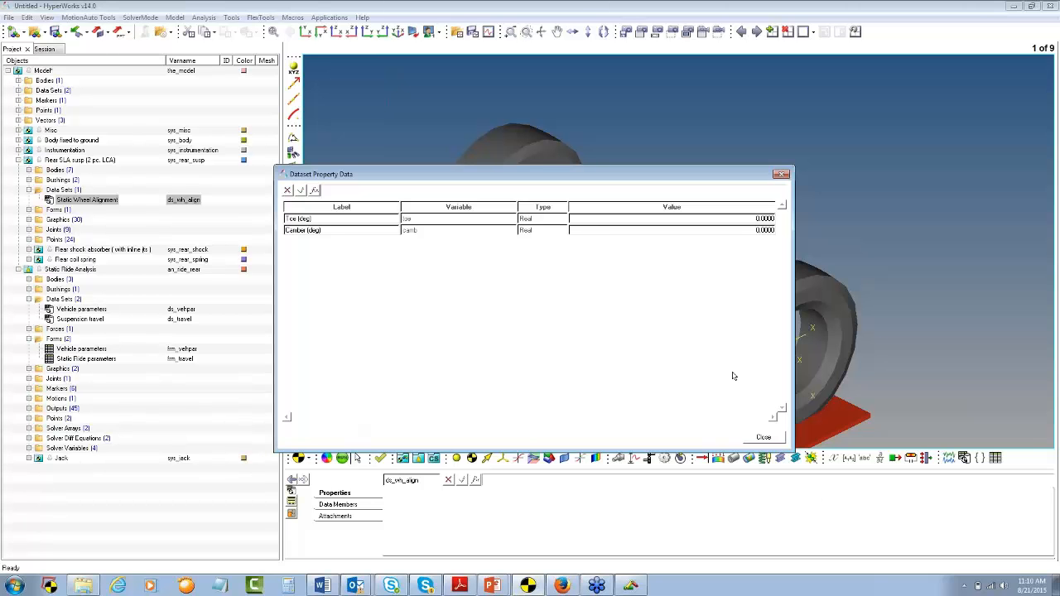
pyautogui.click(764, 438)
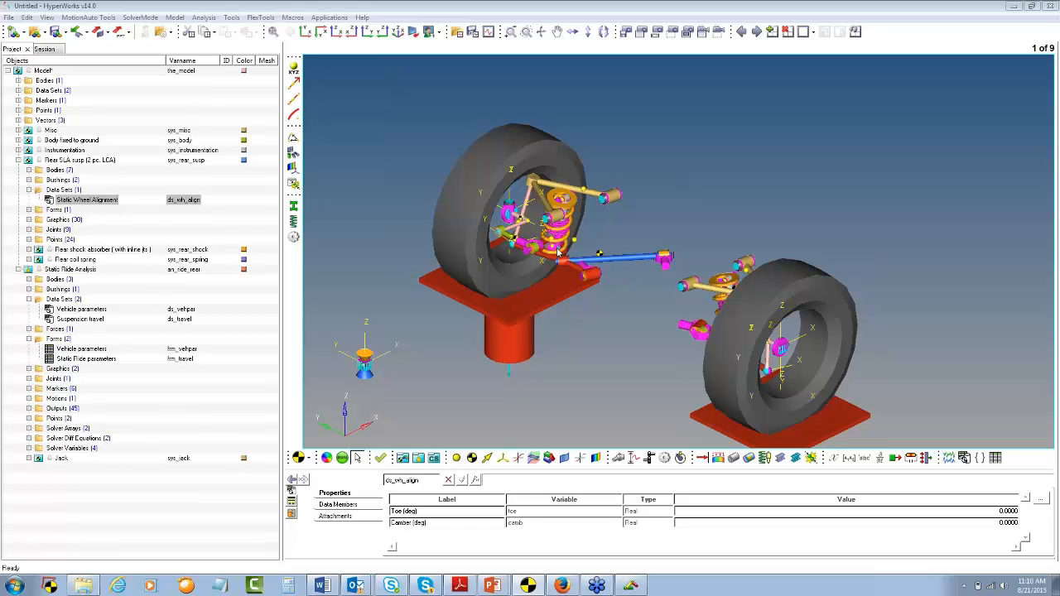
# Step: Revisit the Vehicle parameters form and inspect the jounce and rebound travel fields in the expanded Static Ride parameters form, leaving them as they are
pyautogui.click(89, 349)
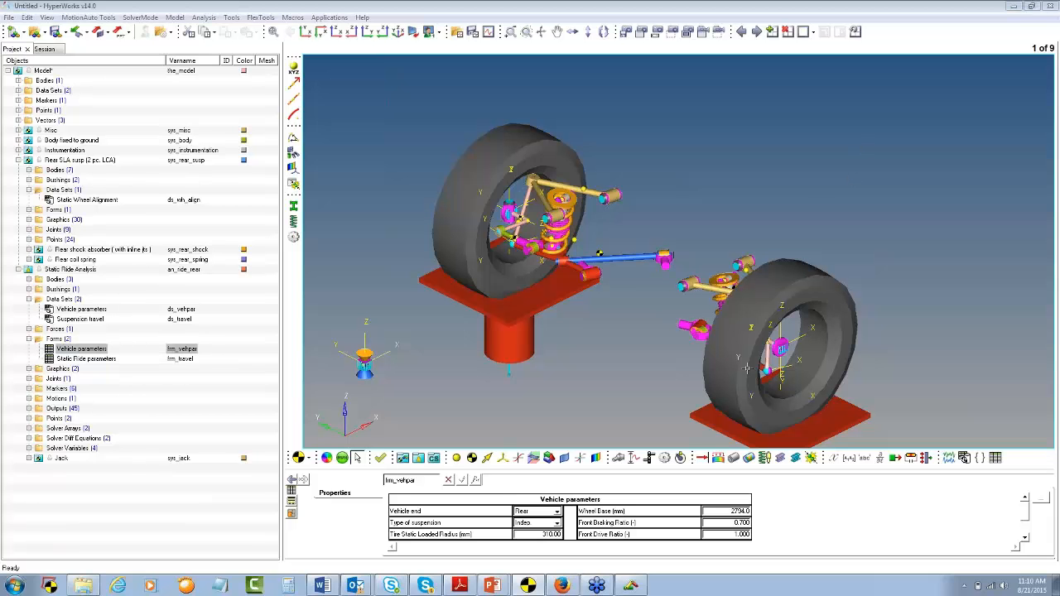
pyautogui.click(86, 359)
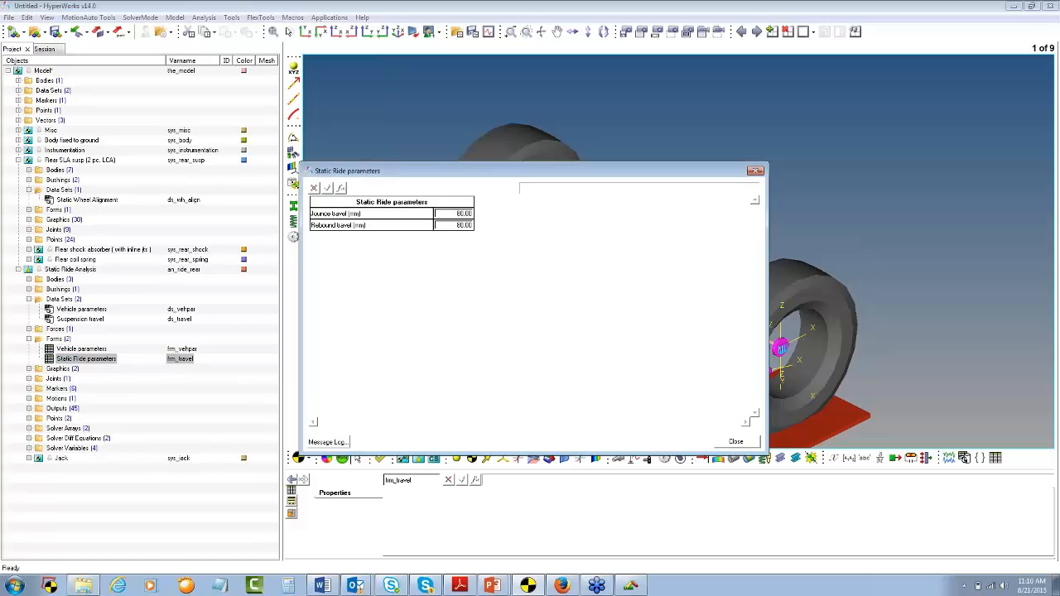
pyautogui.click(450, 212)
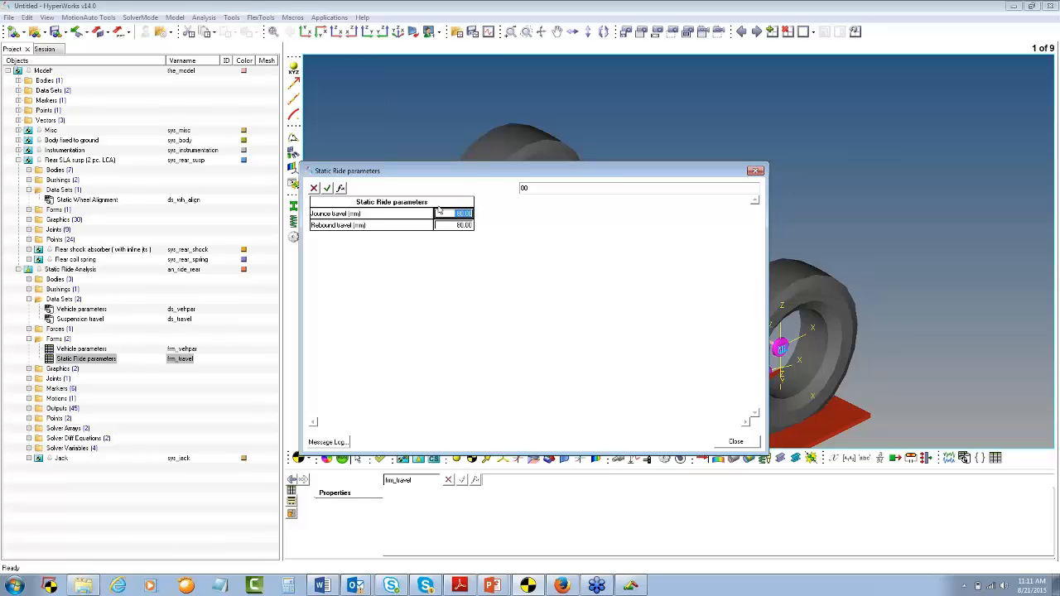
pyautogui.press('Tab')
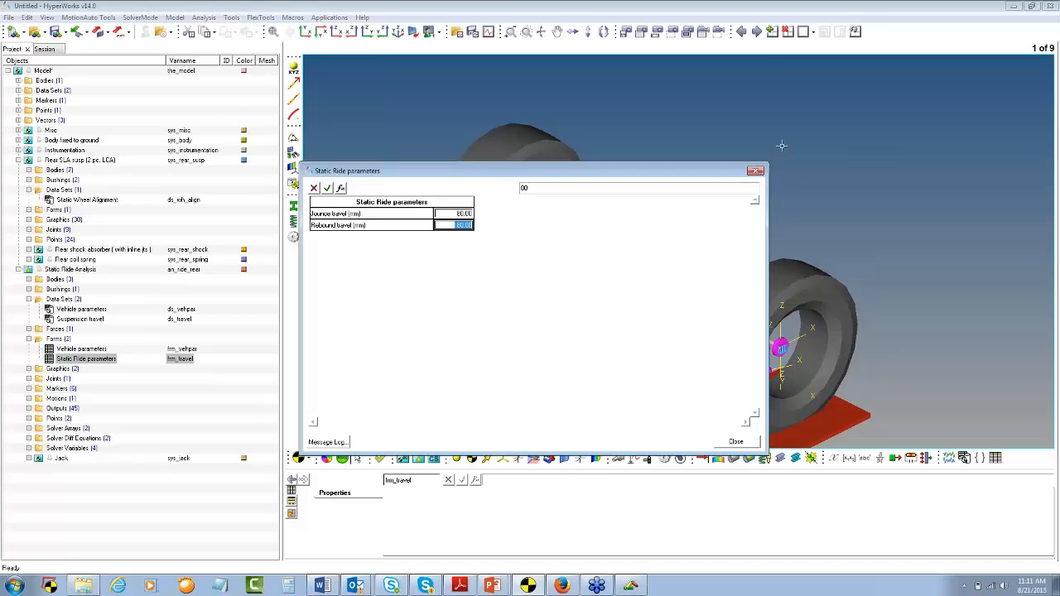
pyautogui.click(755, 171)
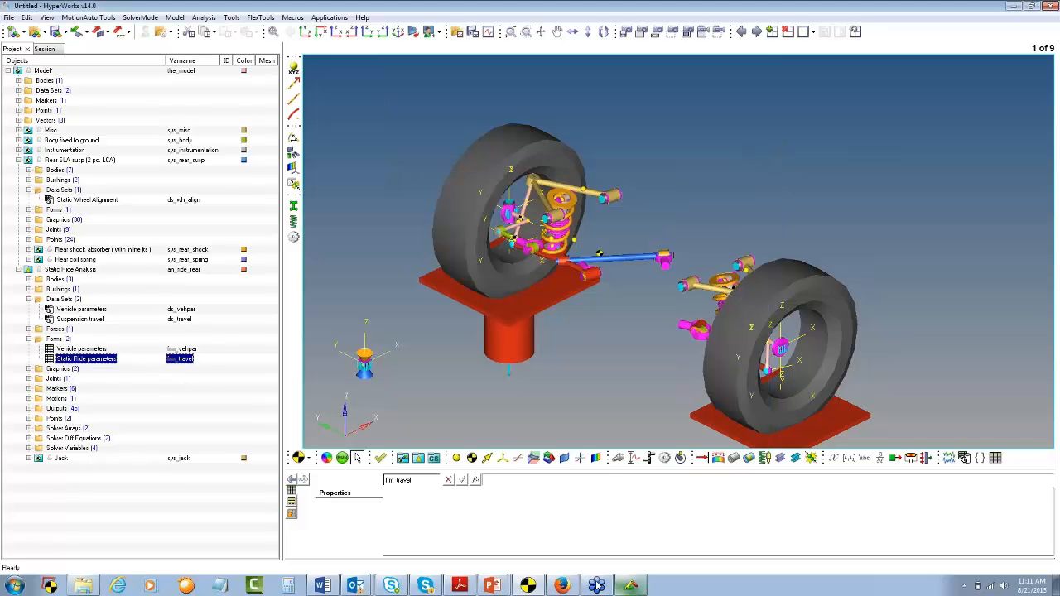
# Step: Collapse the Rear SLA suspension and Static Ride Analysis branches in the model's project tree
pyautogui.click(1047, 163)
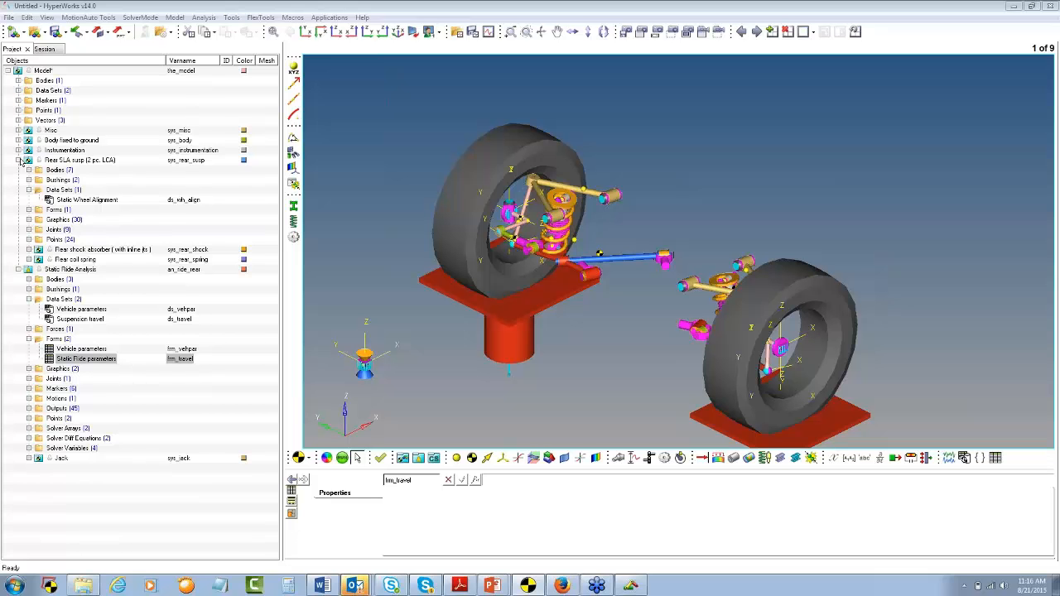
pyautogui.click(19, 160)
pyautogui.click(18, 170)
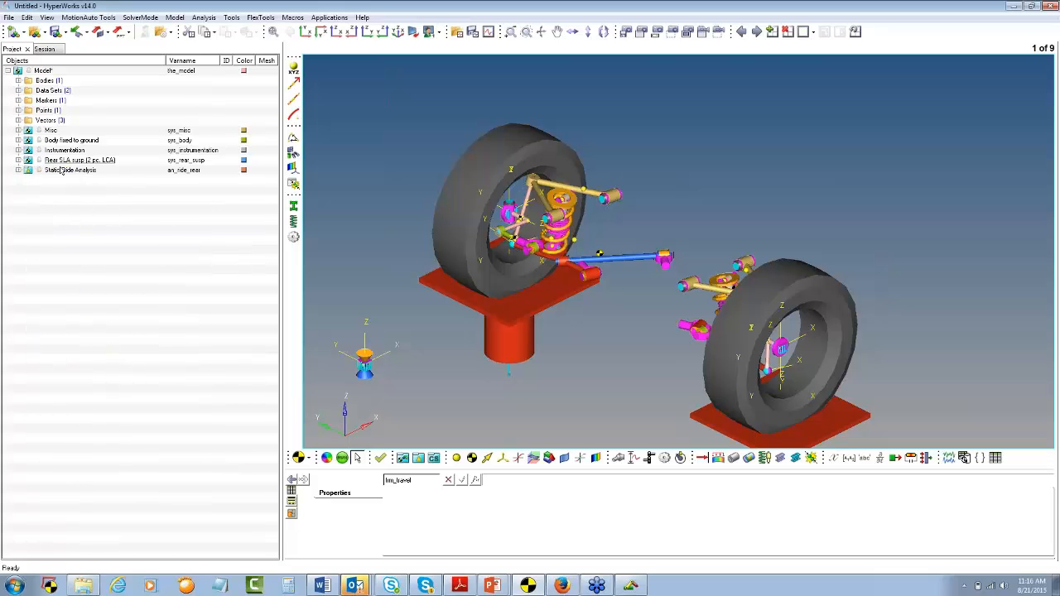
# Step: Set the Rear SLA susp (2 pc. LCA) system to export as MDL statements and start choosing its destination file
pyautogui.doubleClick(61, 163)
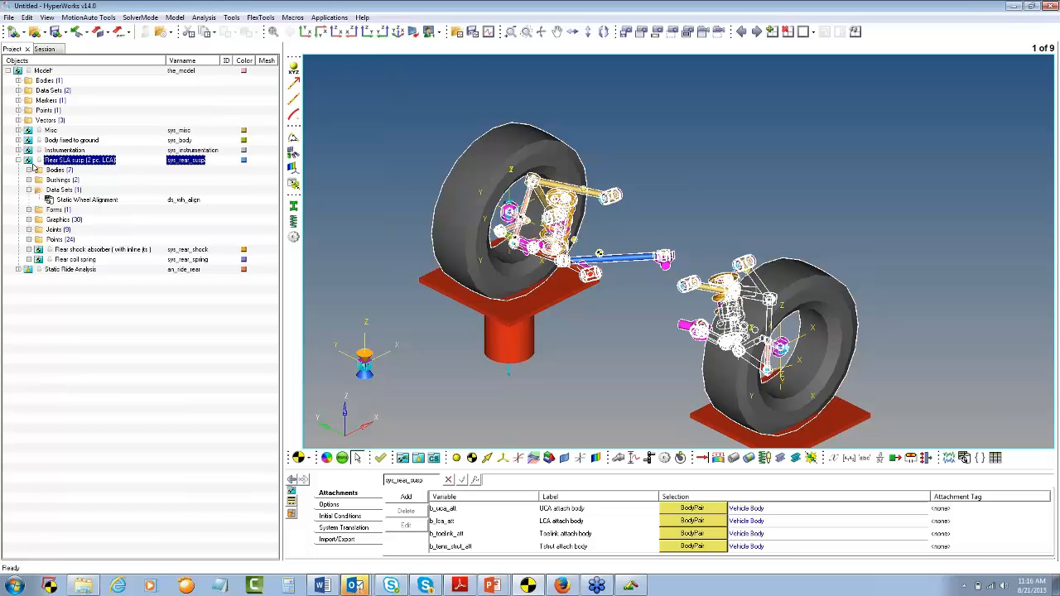
pyautogui.click(18, 160)
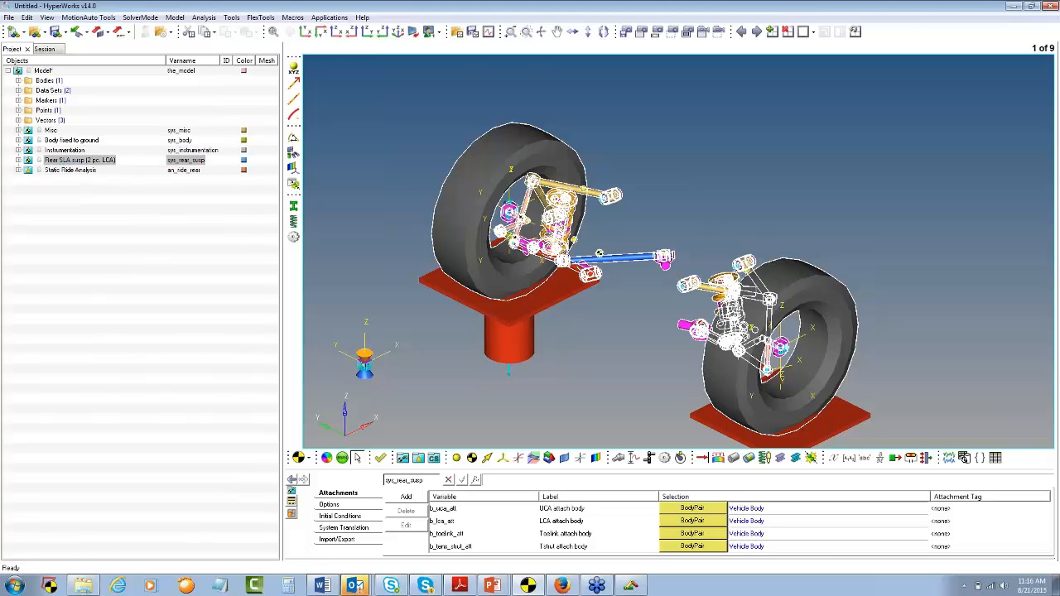
pyautogui.keyDown('ctrl'); pyautogui.moveTo(758, 197); pyautogui.dragTo(756, 196, button='right'); pyautogui.keyUp('ctrl')
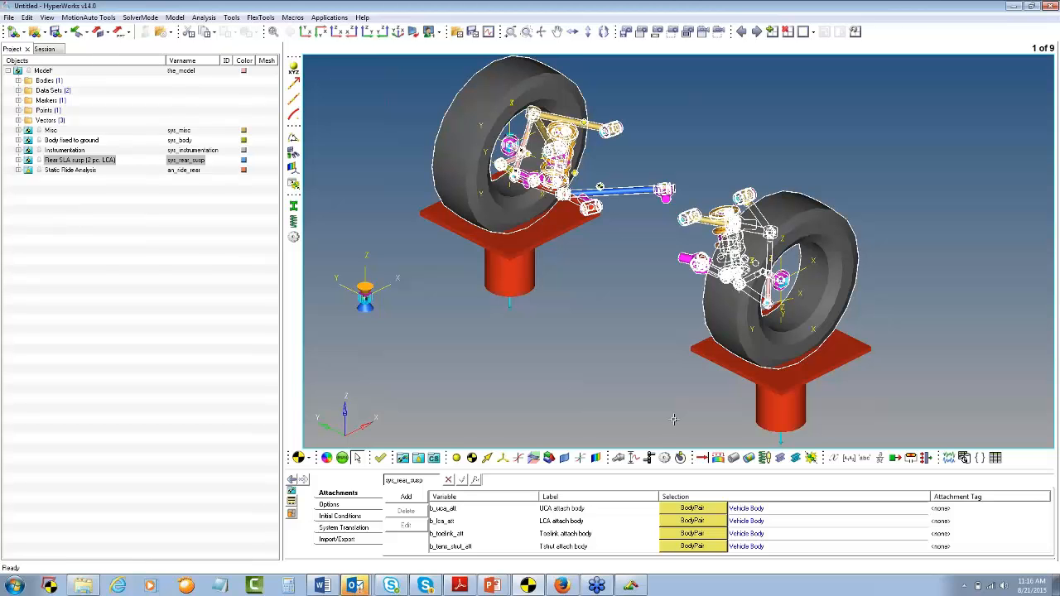
pyautogui.click(62, 163)
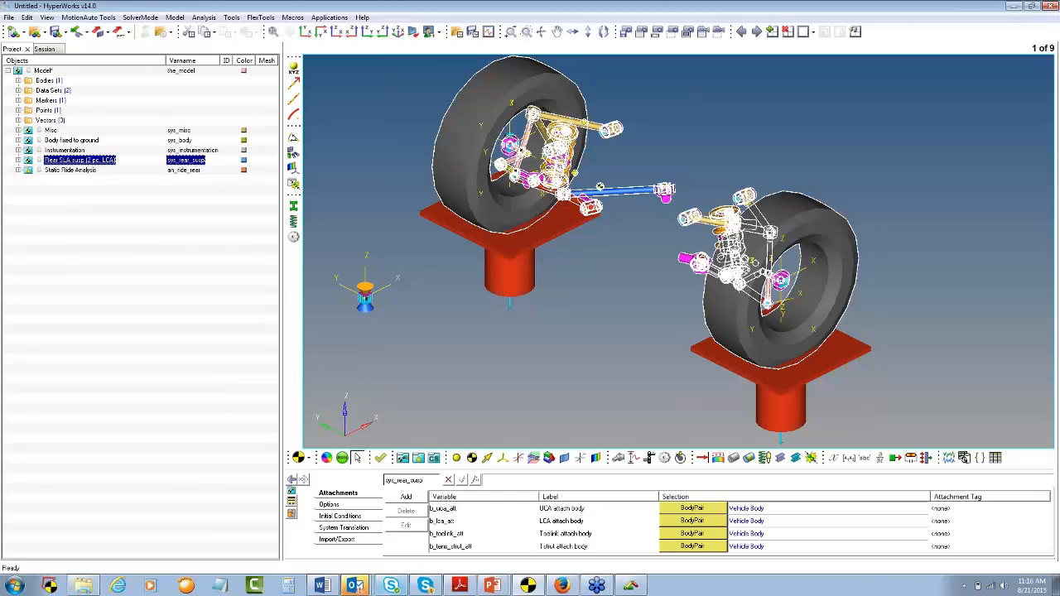
pyautogui.click(339, 539)
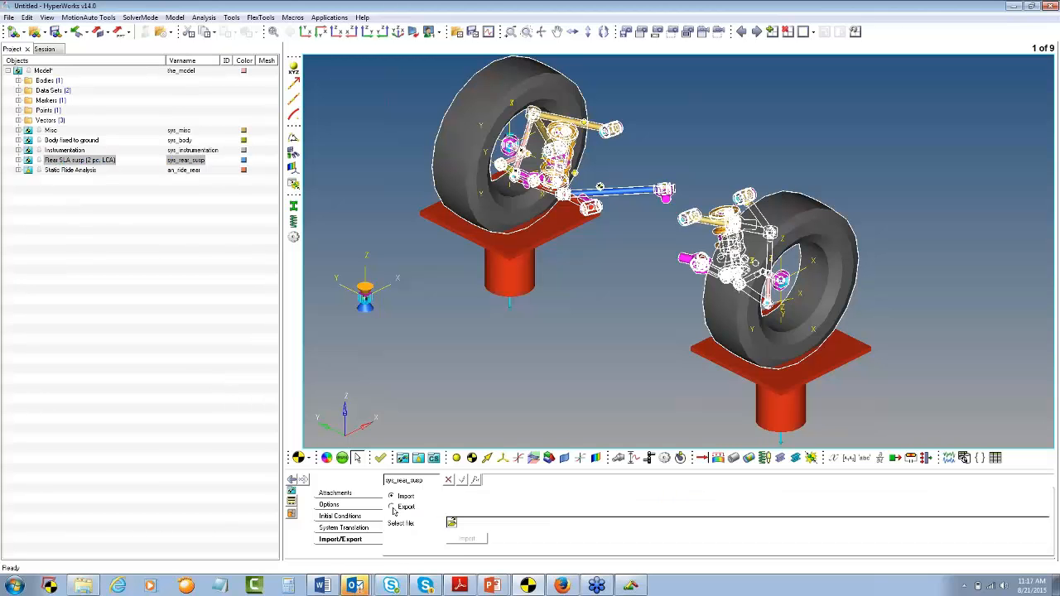
pyautogui.click(392, 507)
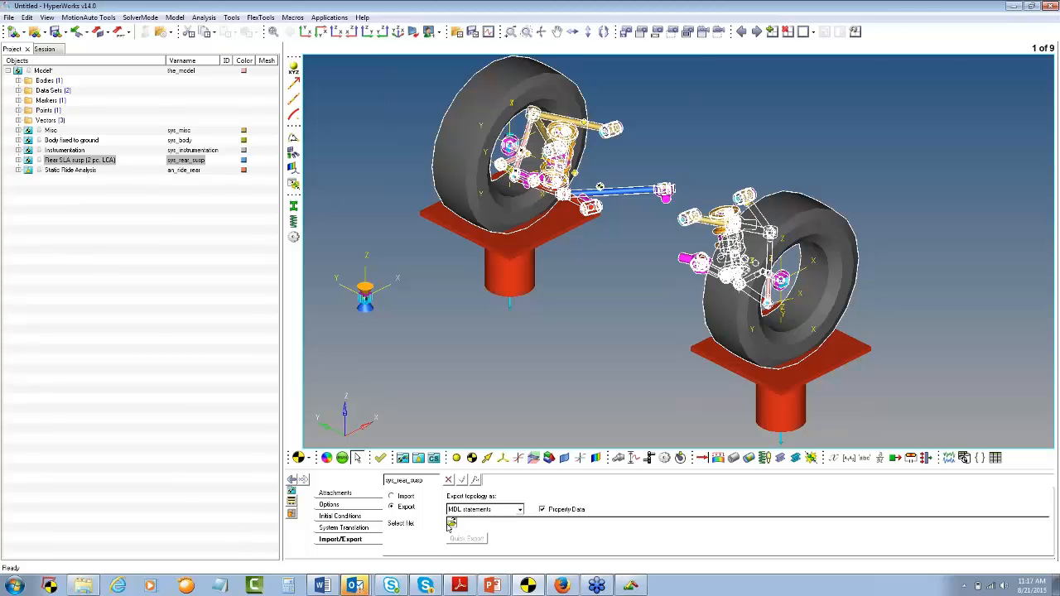
pyautogui.click(452, 523)
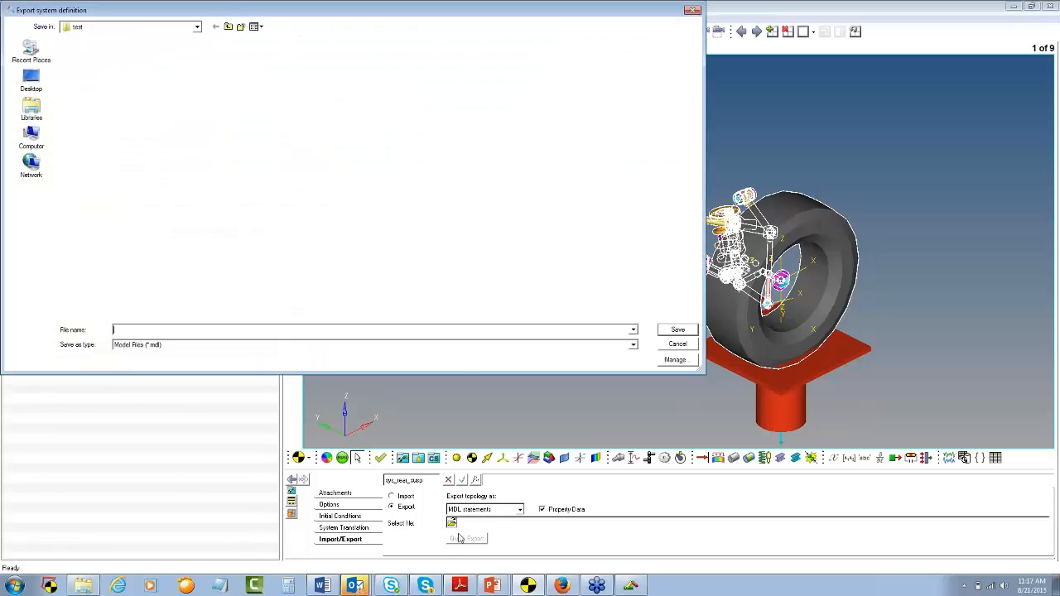
# Step: Create a folder named baja on the Desktop and open it as the export location
pyautogui.click(36, 90)
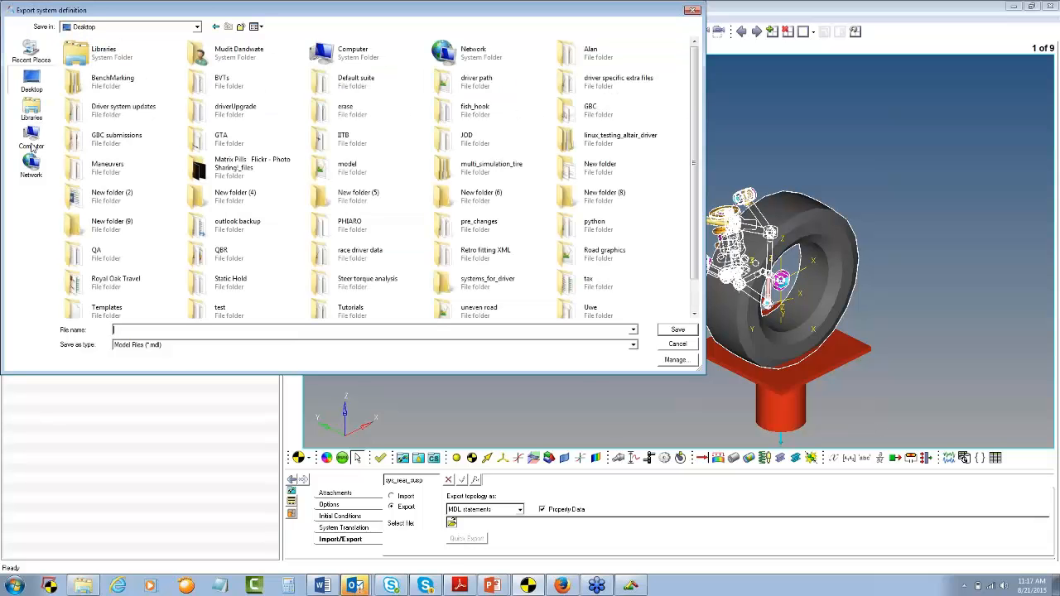
pyautogui.click(33, 142)
pyautogui.click(33, 81)
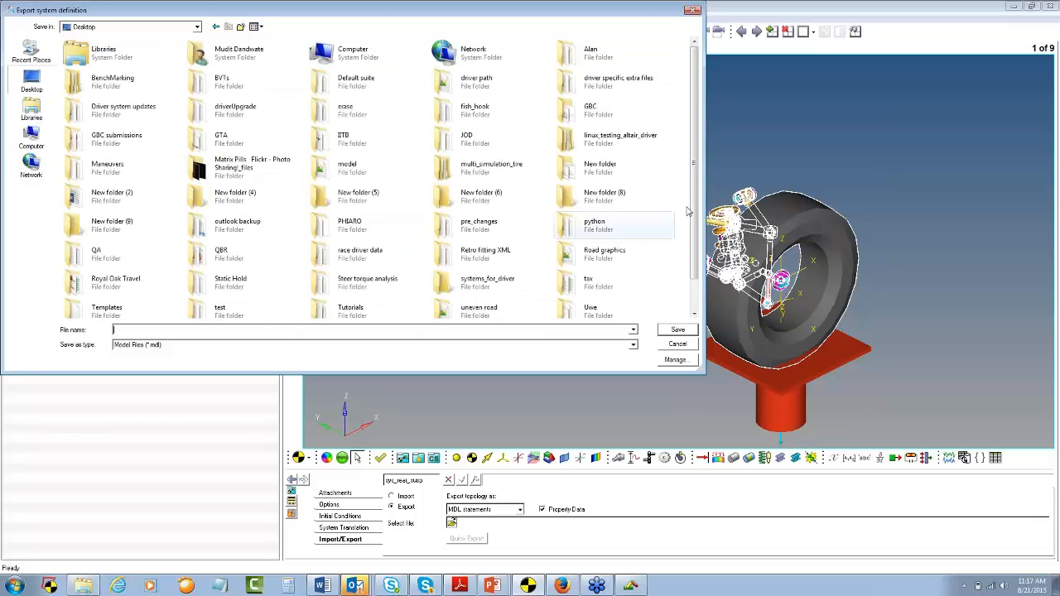
pyautogui.scroll(-1, 654, 265)
pyautogui.rightClick(606, 316)
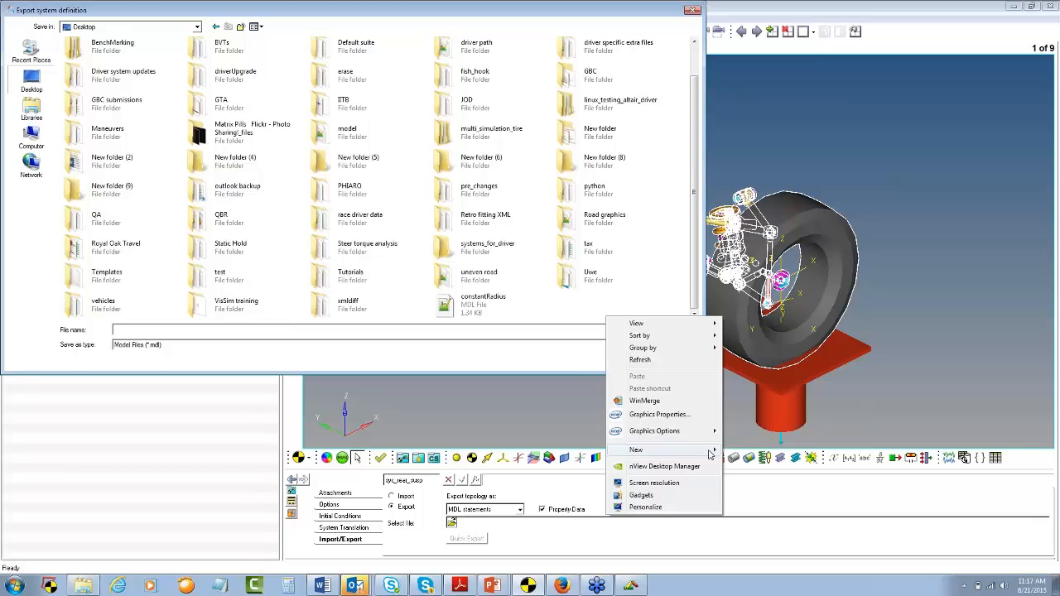
pyautogui.moveTo(709, 454)
pyautogui.click(729, 274)
pyautogui.write('baja')
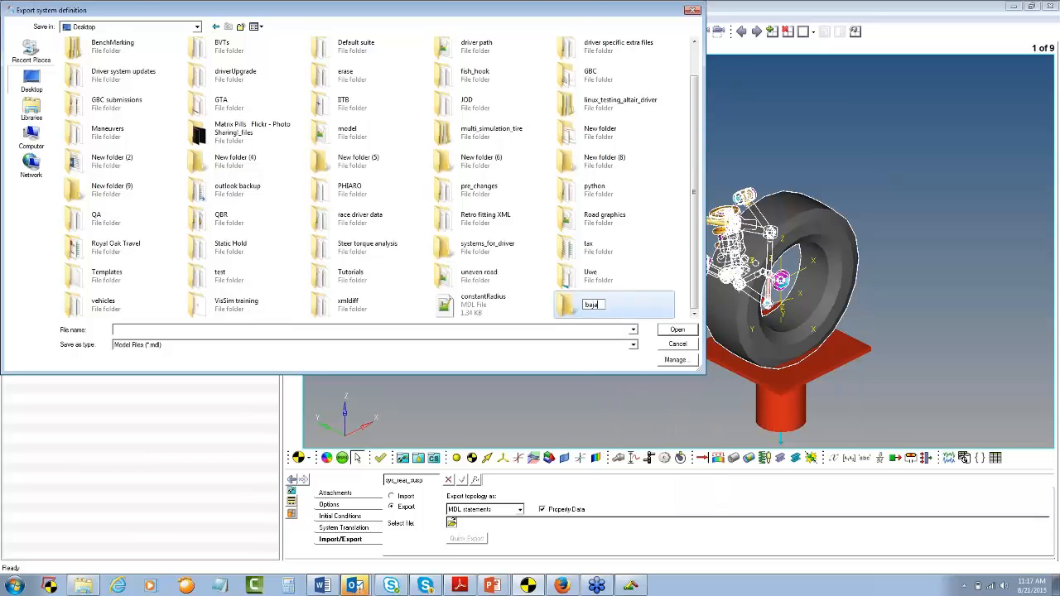
pyautogui.press('Return')
pyautogui.press('Return')
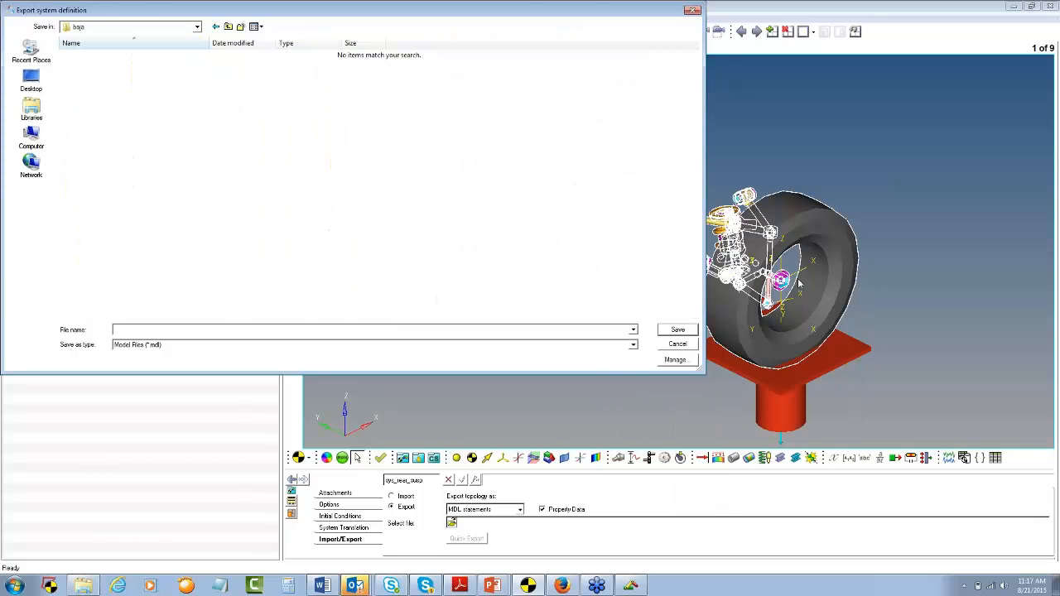
# Step: Export the rear suspension system definition to a model file named rear_susp
pyautogui.click(203, 330)
pyautogui.write('re')
pyautogui.write('ar')
pyautogui.write('_u')
pyautogui.write('sus')
pyautogui.write('p')
pyautogui.press('Return')
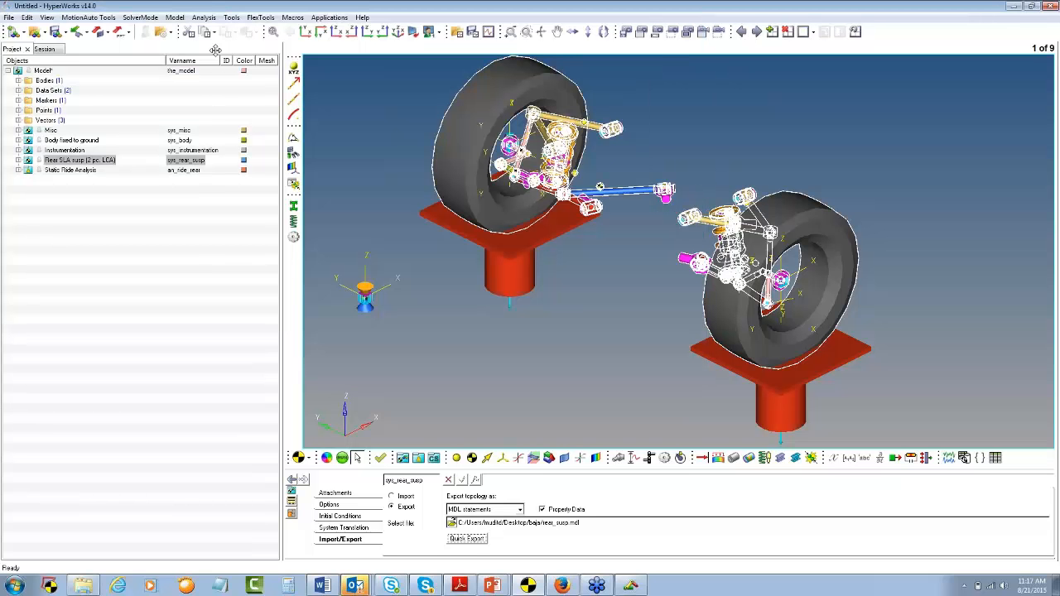
# Step: Start a new session and assemble a front-end vehicle model with default systems, without adding an analysis task
pyautogui.click(13, 31)
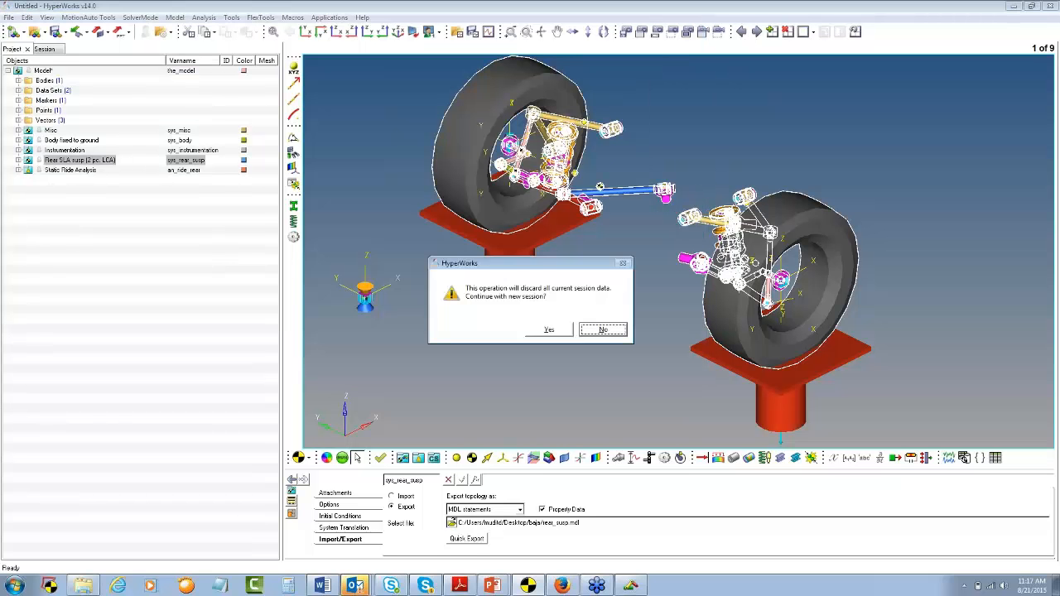
pyautogui.click(549, 329)
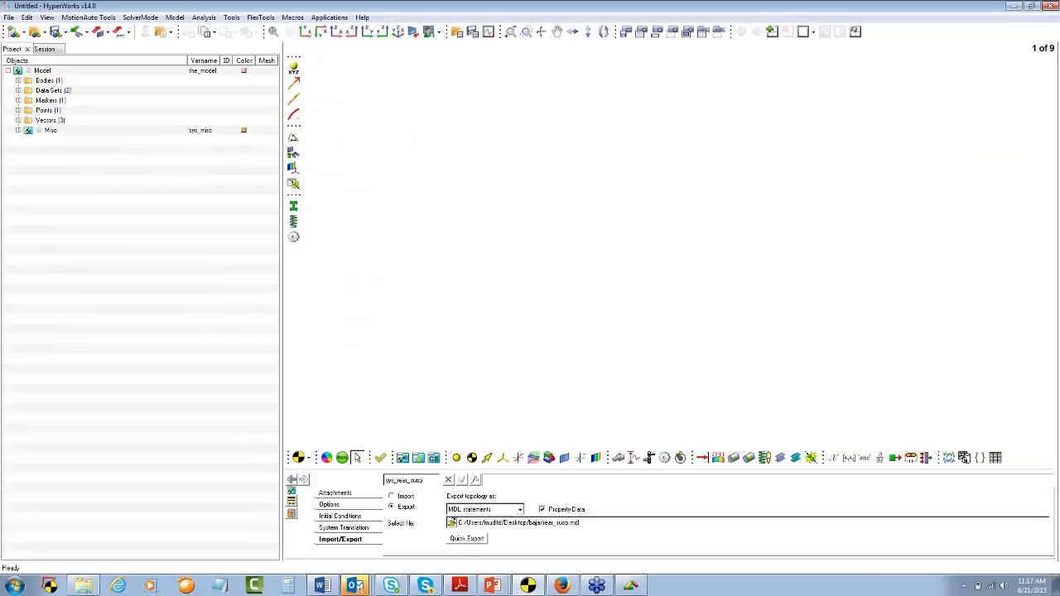
pyautogui.click(175, 18)
pyautogui.click(190, 29)
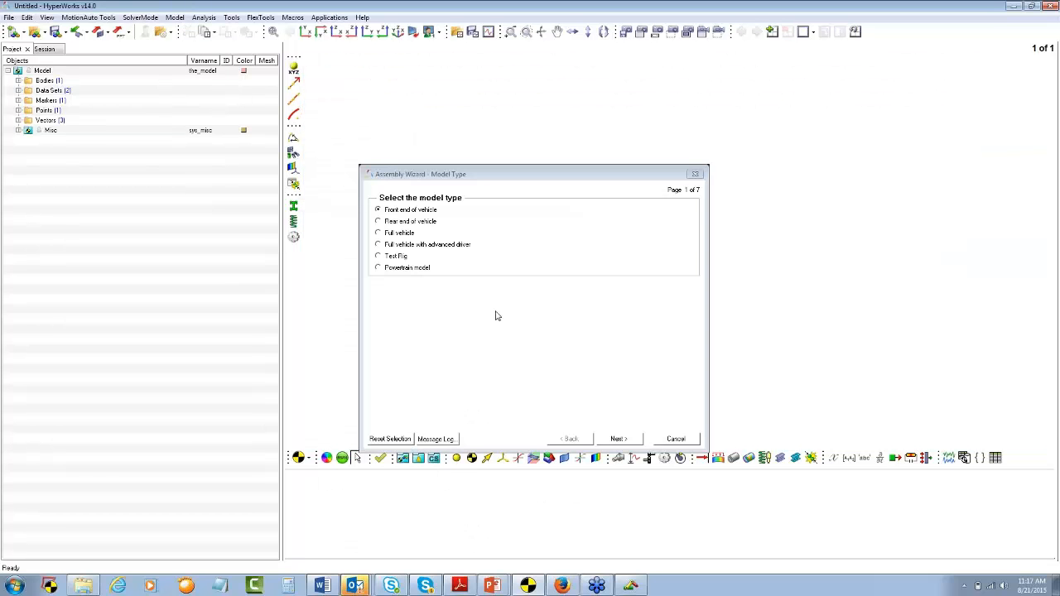
pyautogui.click(625, 439)
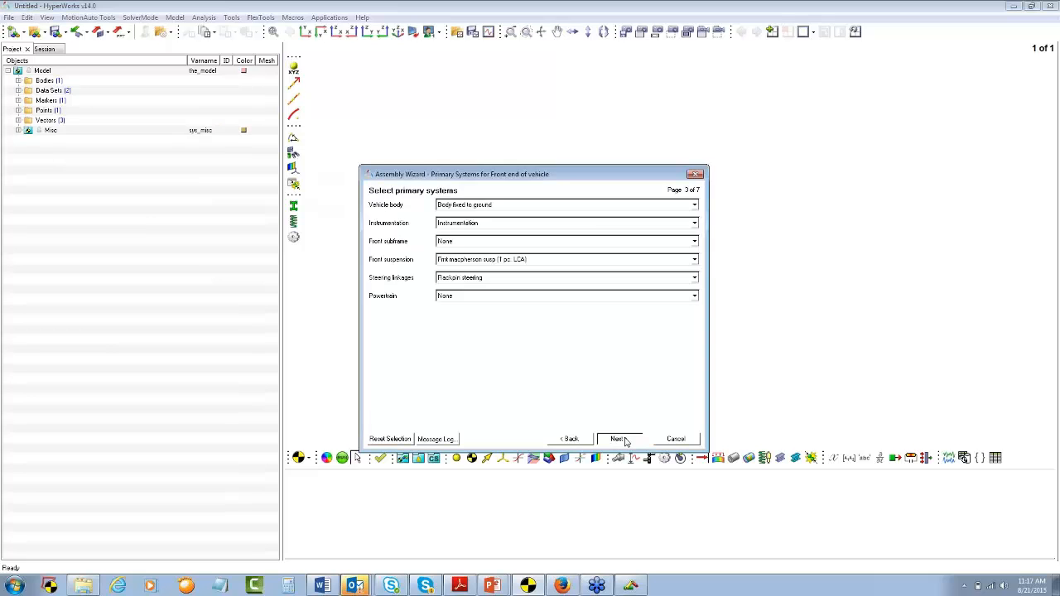
pyautogui.click(625, 439)
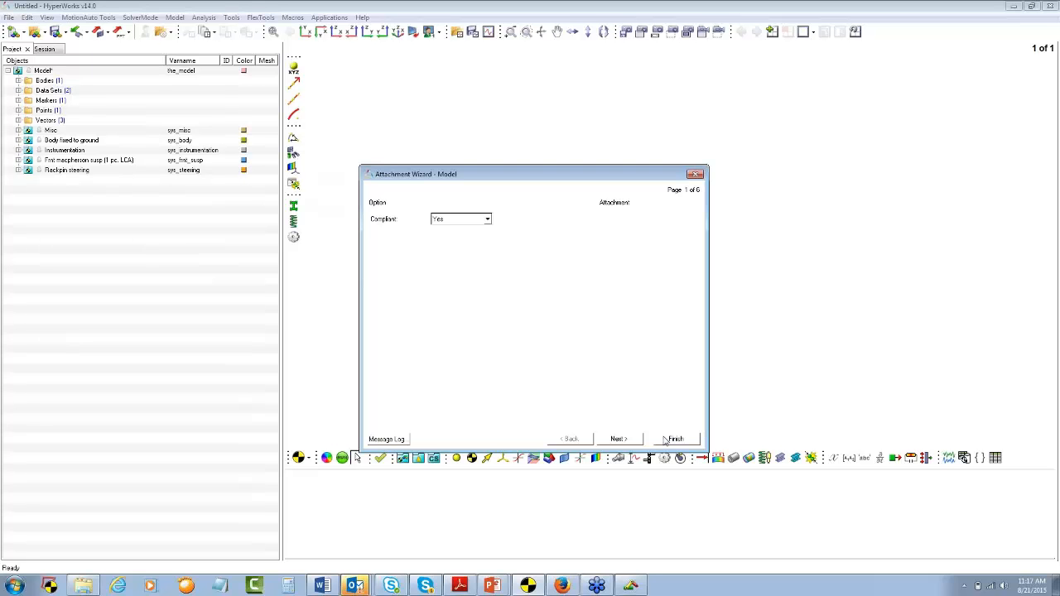
pyautogui.click(669, 439)
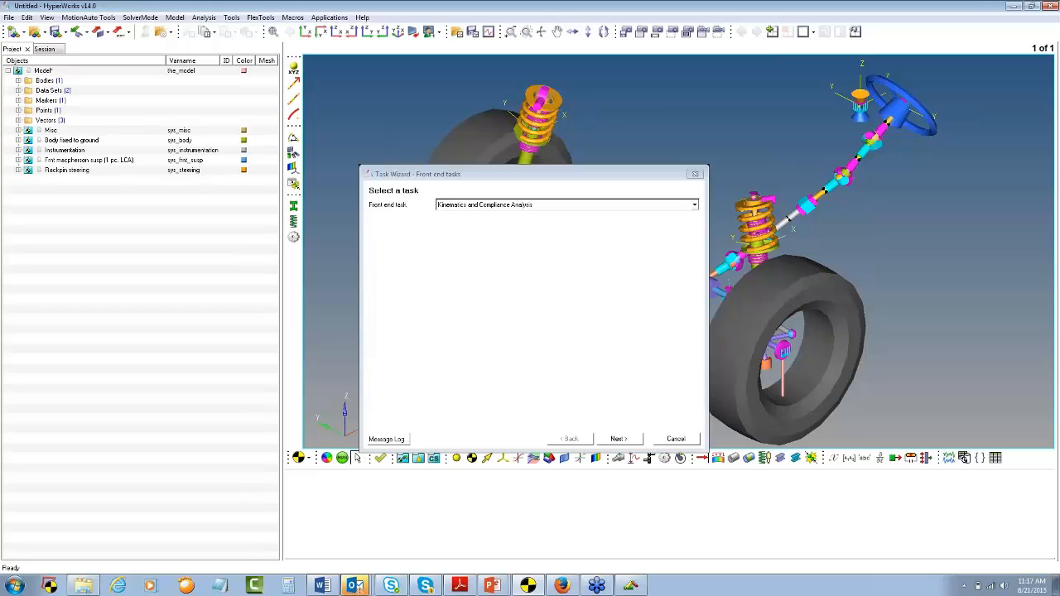
pyautogui.click(501, 206)
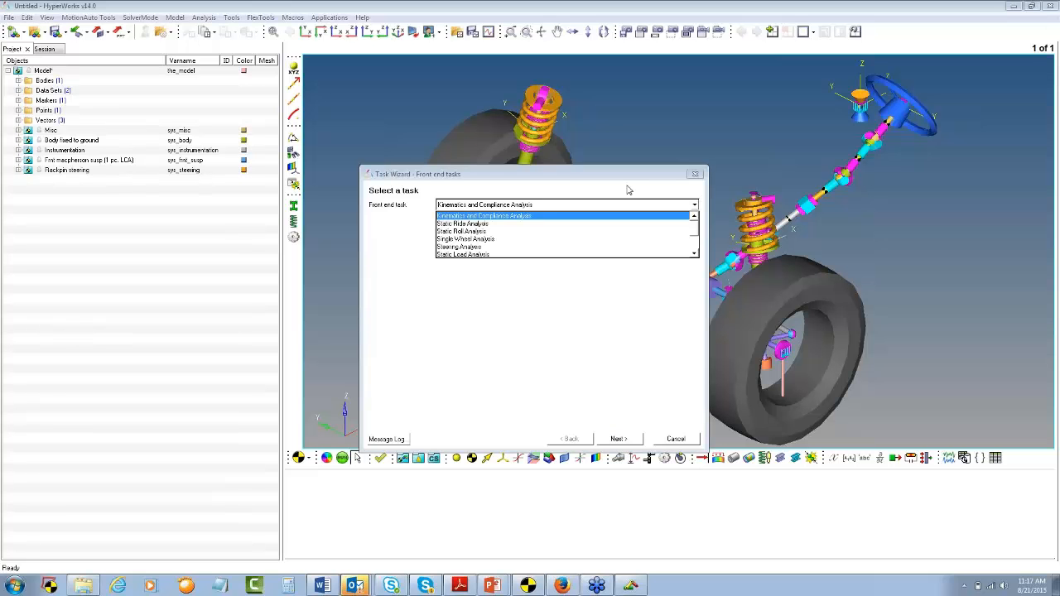
pyautogui.click(695, 175)
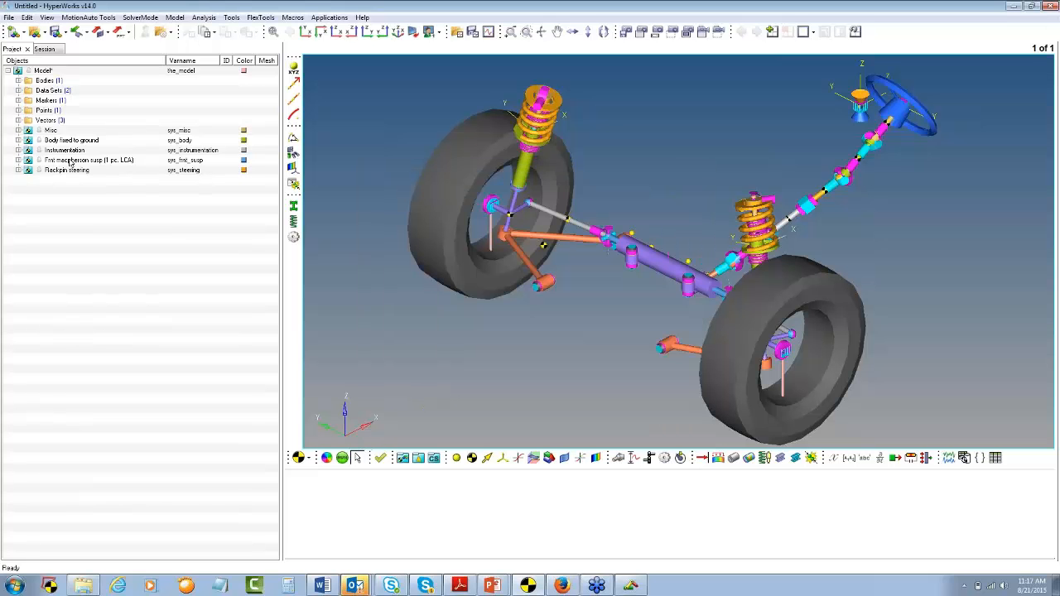
# Step: Export the Frnt macpherson susp (1 pc. LCA) system definition as front_susp in the baja folder
pyautogui.click(70, 161)
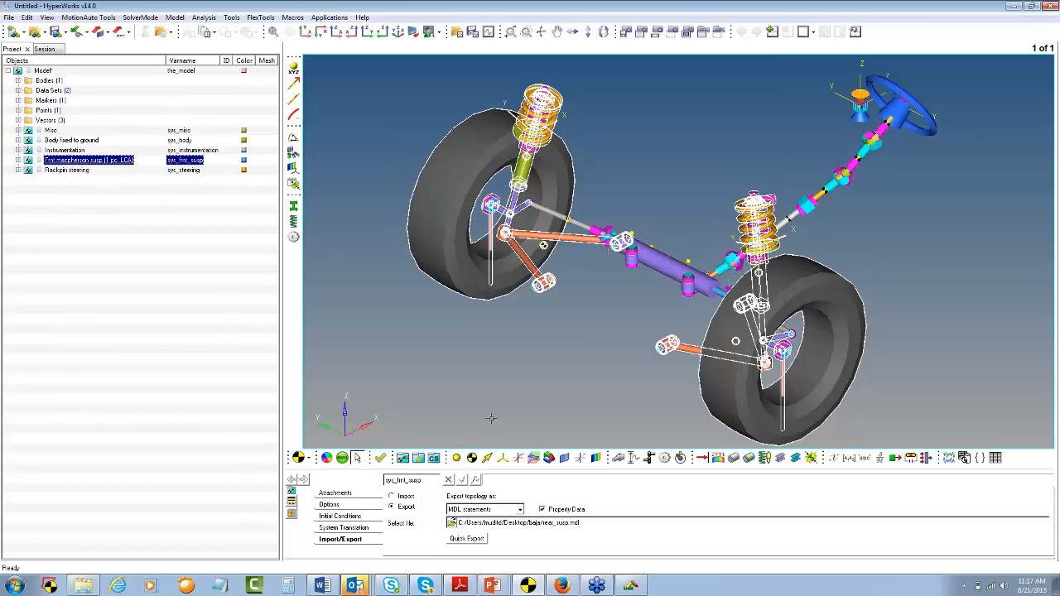
pyautogui.click(453, 523)
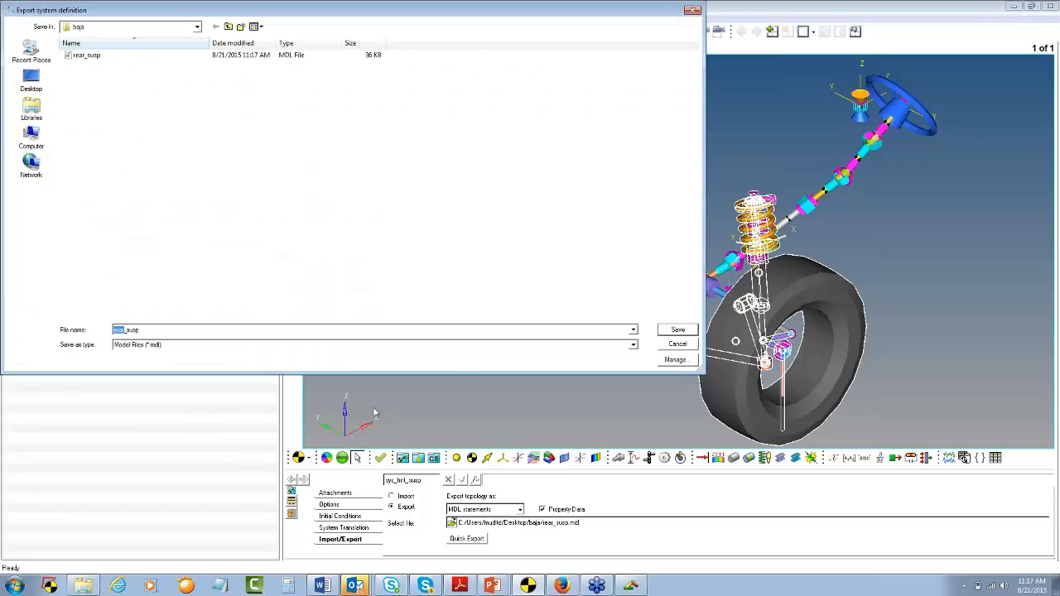
pyautogui.press('BackSpace')
pyautogui.write('front')
pyautogui.press('Return')
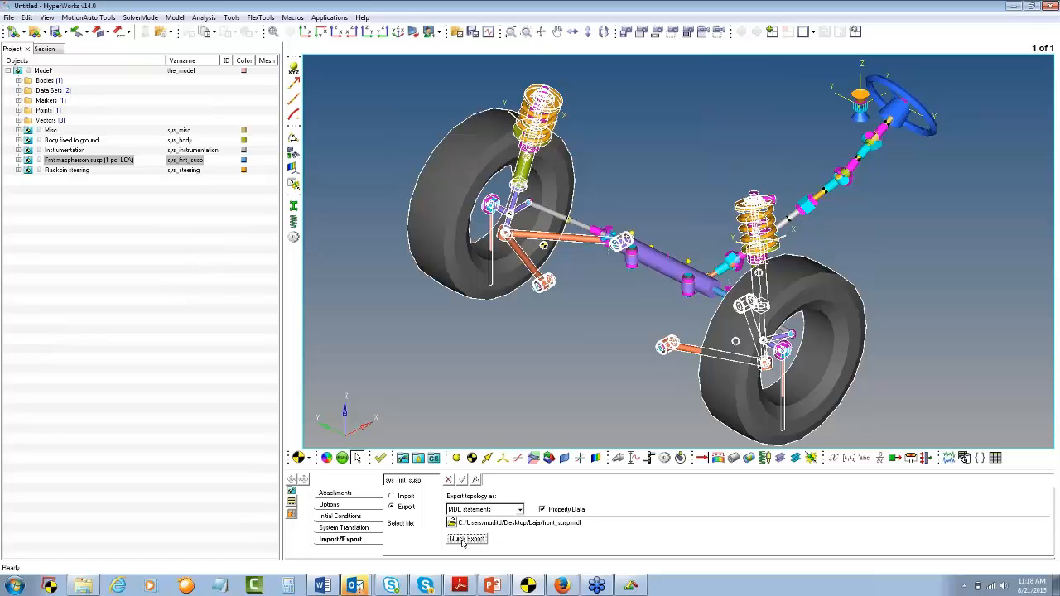
pyautogui.click(464, 539)
# Step: Start a new session and begin a model assembly with the Full vehicle model type
pyautogui.press('Delete')
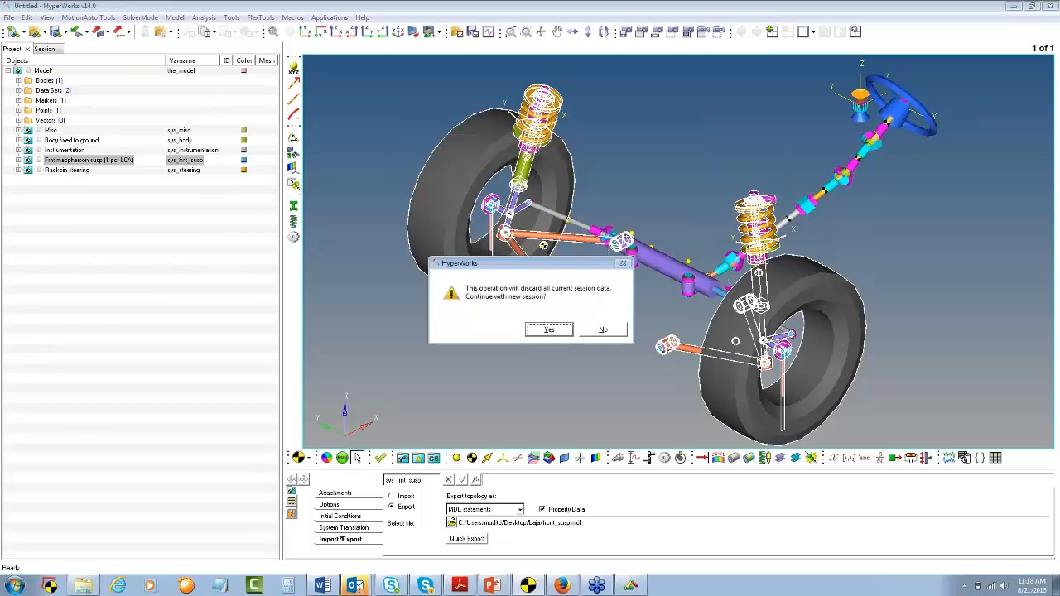
pyautogui.press('Return')
pyautogui.click(175, 18)
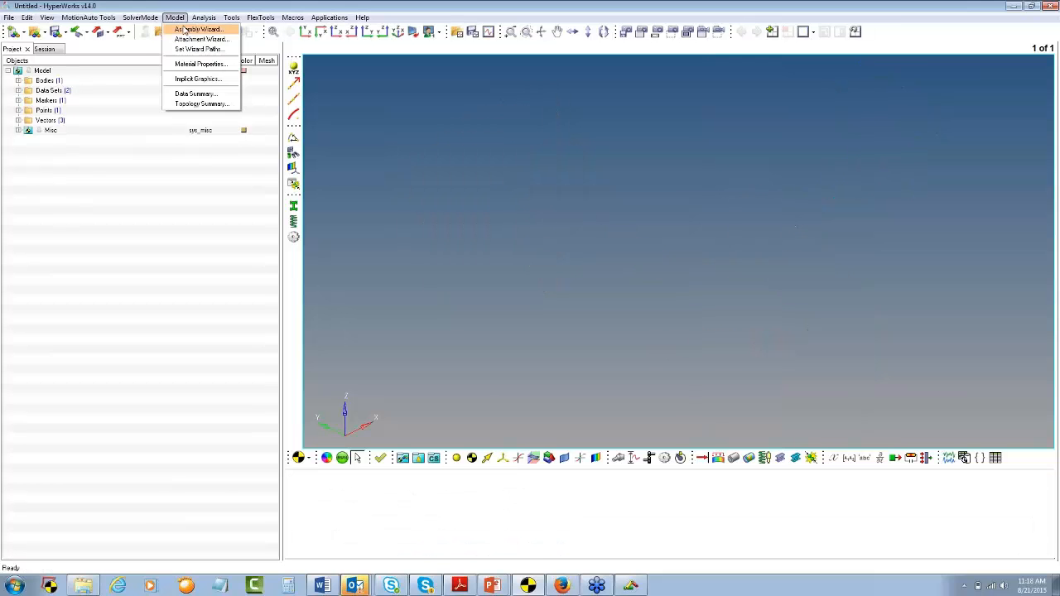
pyautogui.click(201, 29)
pyautogui.click(381, 234)
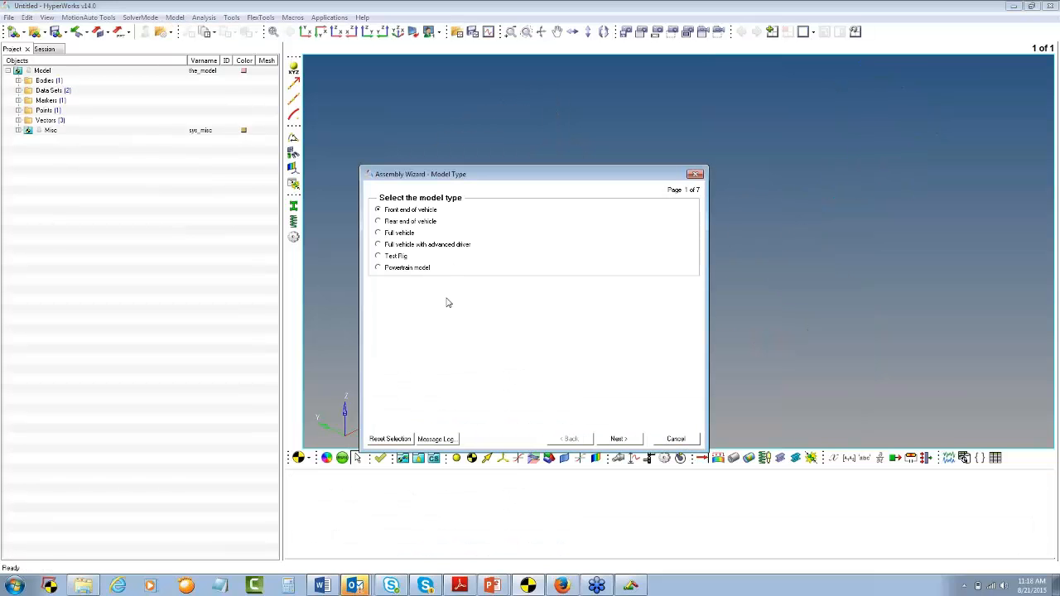
pyautogui.moveTo(546, 173); pyautogui.dragTo(598, 91)
pyautogui.click(669, 356)
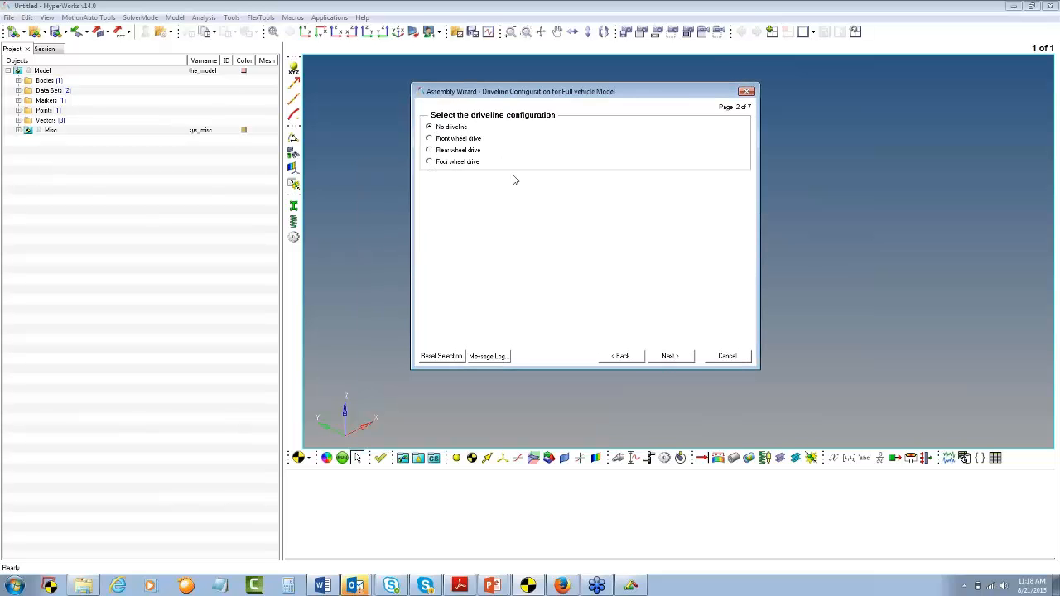
# Step: Choose Rear wheel drive as the driveline configuration and continue to the primary systems
pyautogui.click(449, 141)
pyautogui.click(448, 151)
pyautogui.click(670, 357)
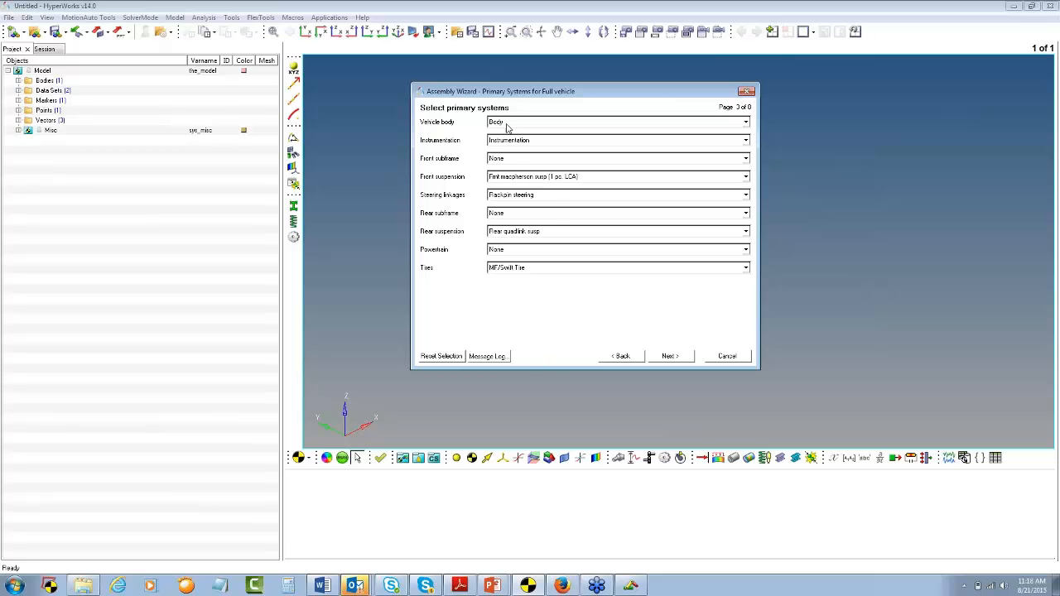
# Step: Set the powertrain to Longitudinal engine/trans, keeping the other primary systems and the steering subsystems at their defaults
pyautogui.click(505, 177)
pyautogui.click(505, 178)
pyautogui.click(505, 251)
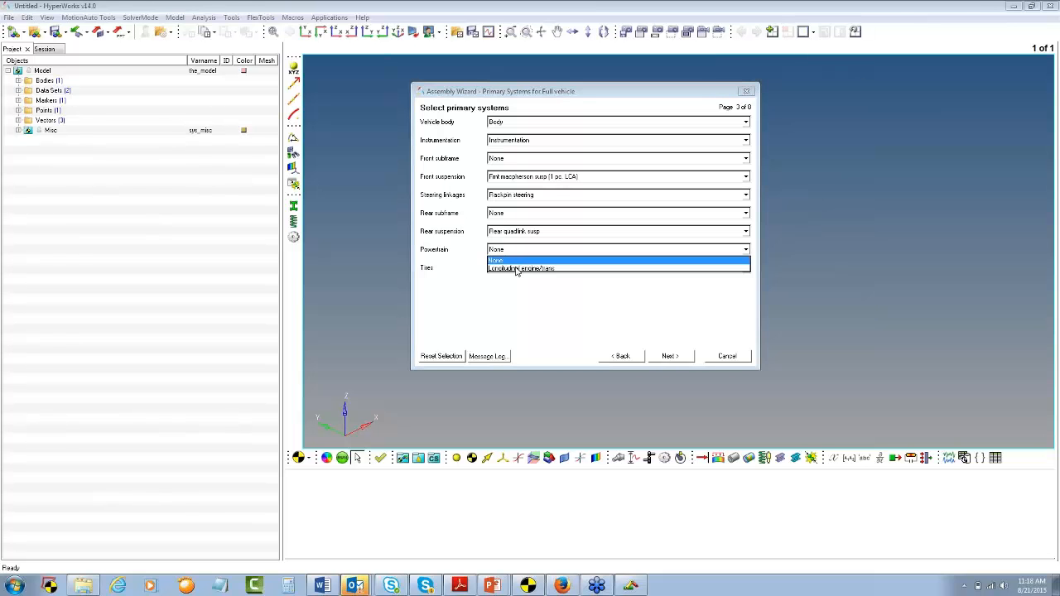
pyautogui.click(501, 250)
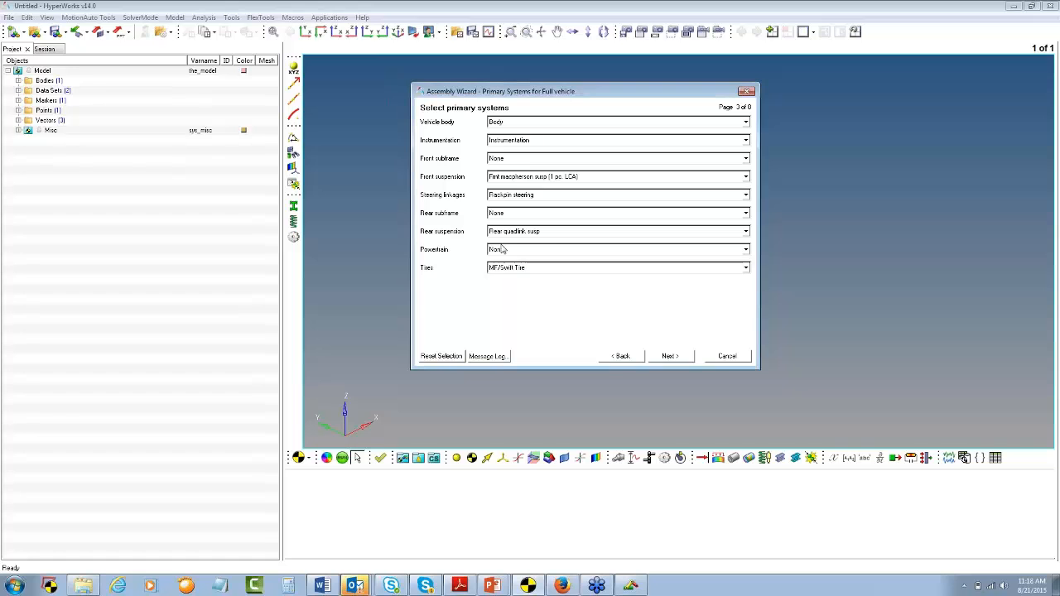
pyautogui.click(502, 249)
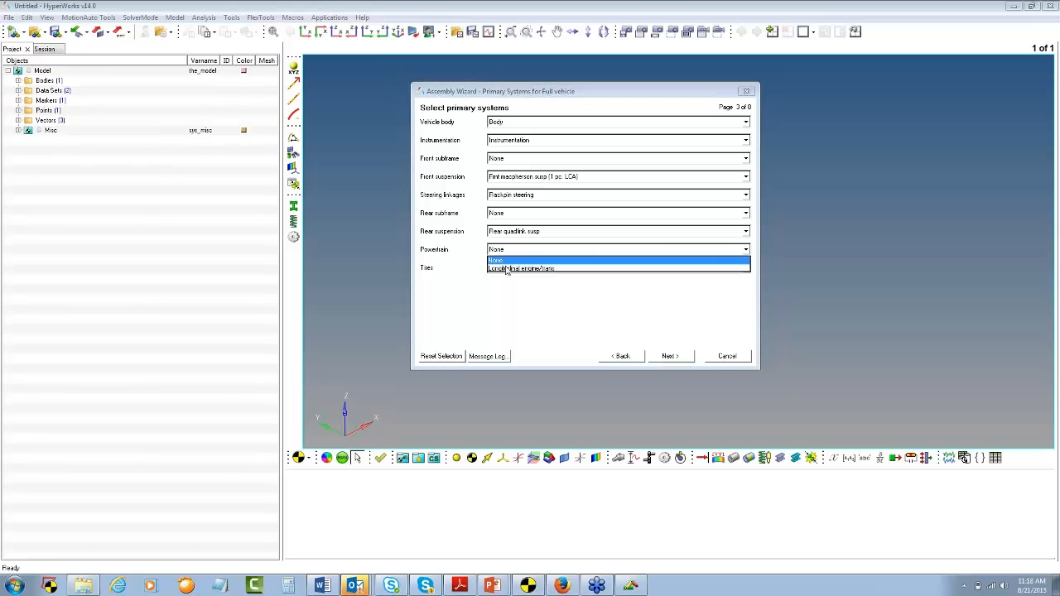
pyautogui.click(507, 269)
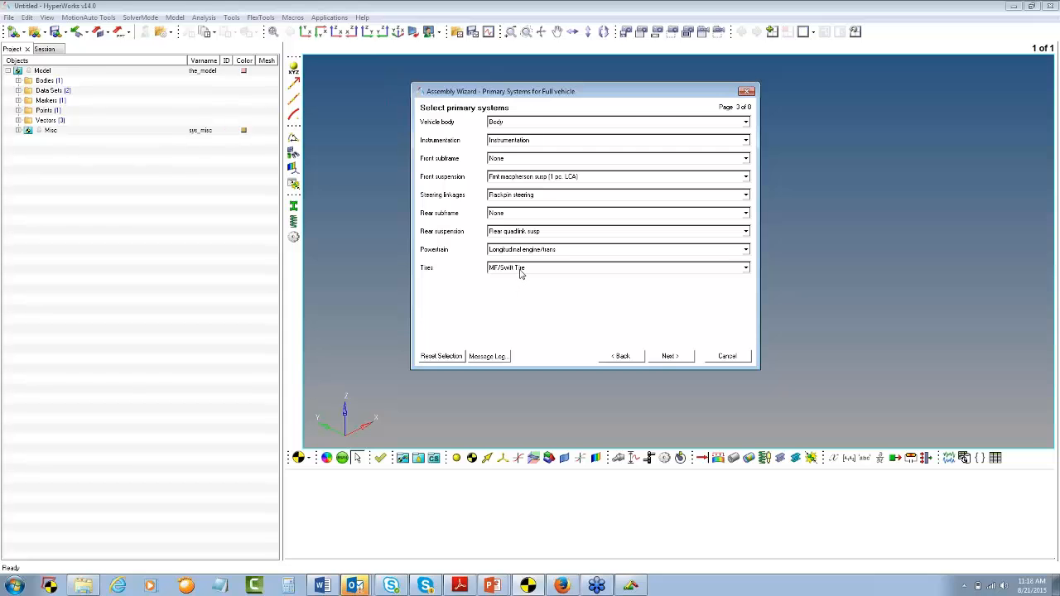
pyautogui.click(673, 357)
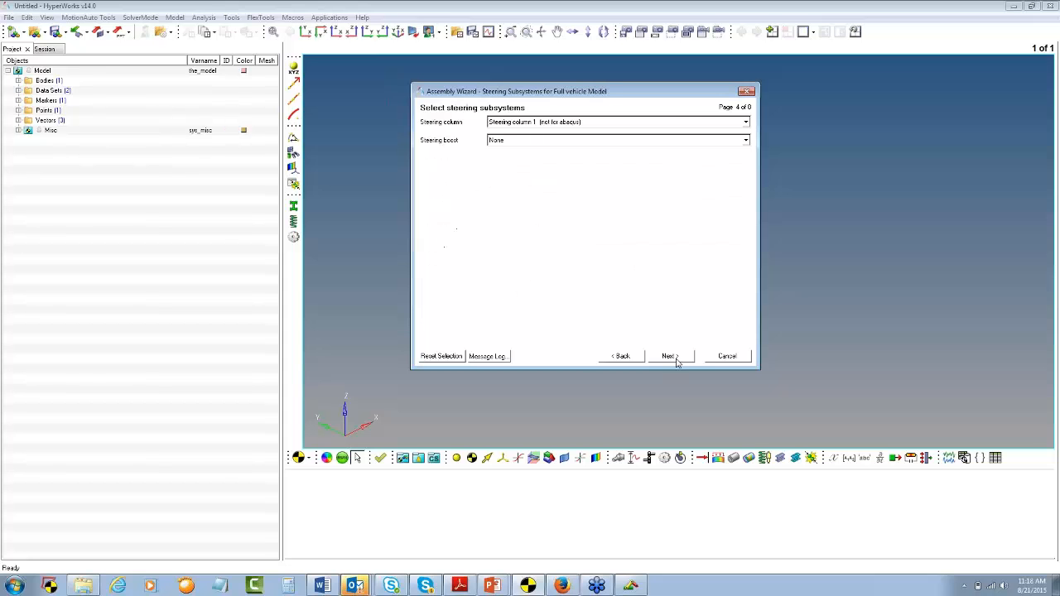
pyautogui.click(675, 358)
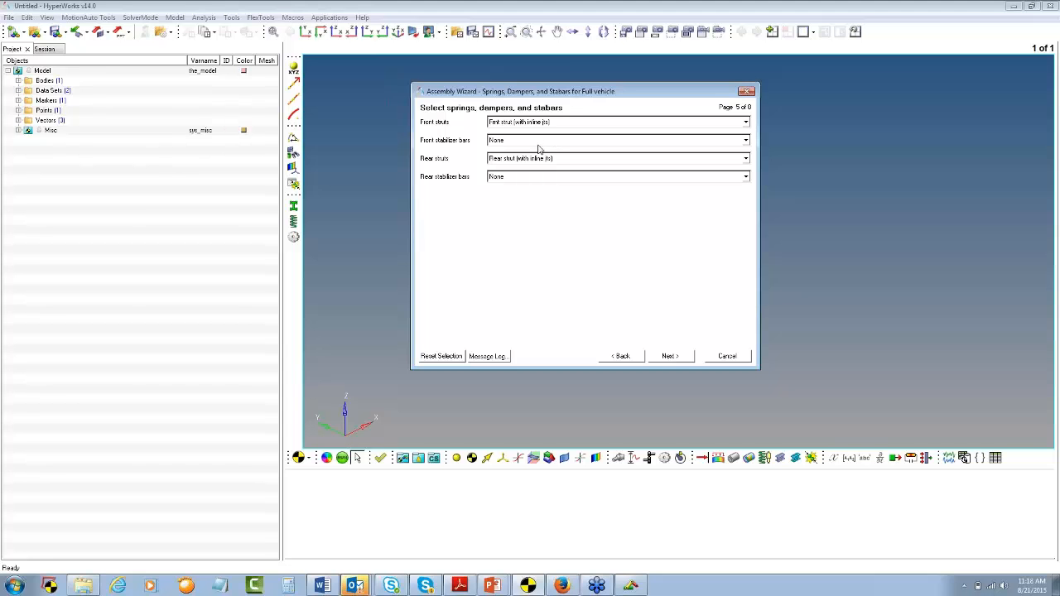
# Step: Finish the vehicle assembly with the default struts, no stabilizer bars, default driveline systems and default attachments, and dismiss the message log
pyautogui.click(670, 356)
pyautogui.click(670, 356)
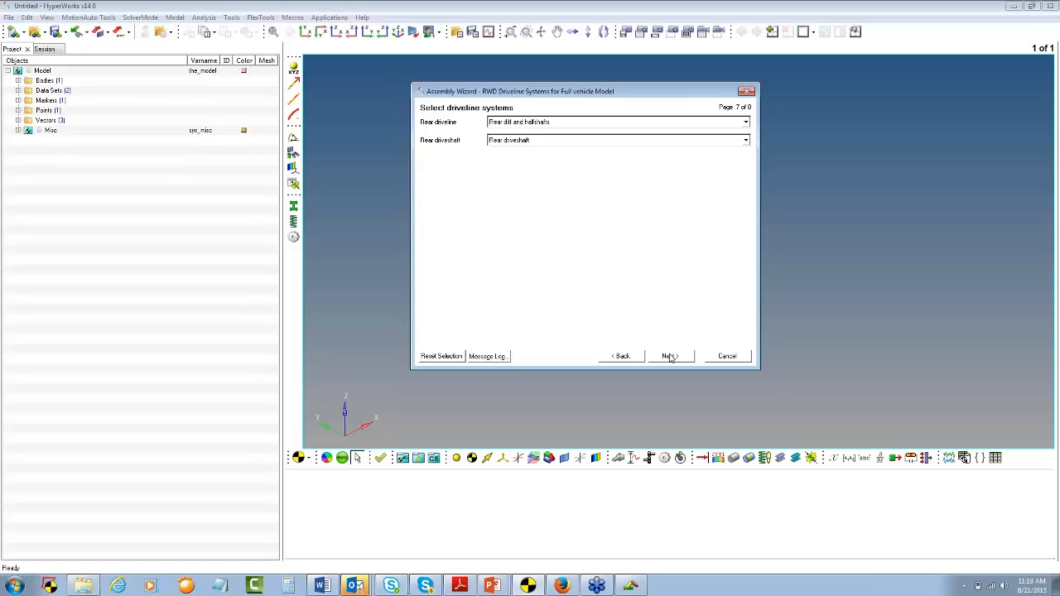
pyautogui.click(670, 357)
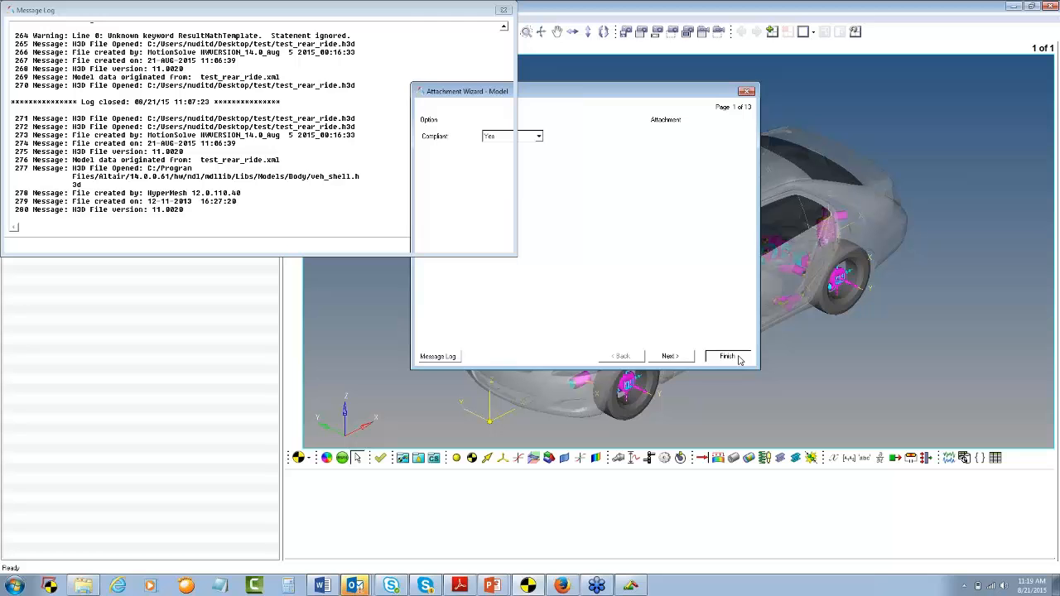
pyautogui.click(738, 357)
pyautogui.click(491, 250)
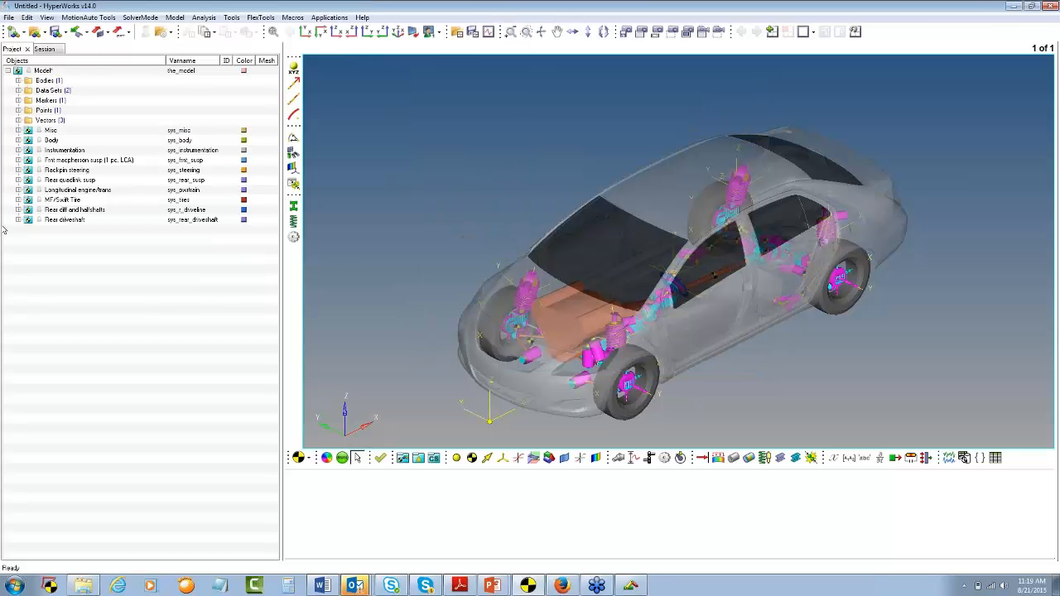
# Step: Add a Constant radius analysis to the model as the full vehicle task
pyautogui.click(205, 18)
pyautogui.click(220, 28)
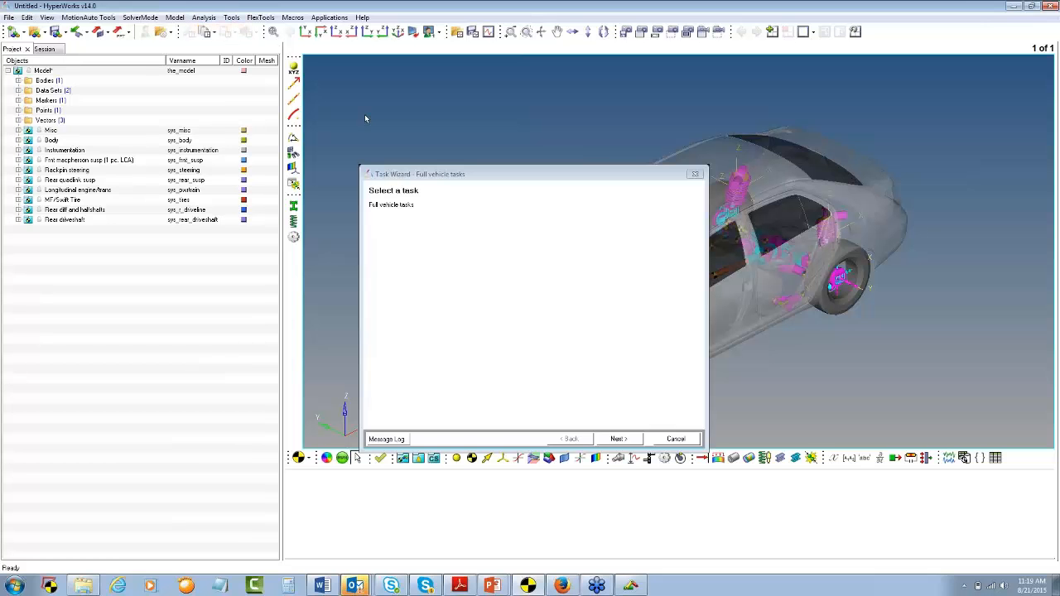
pyautogui.click(451, 205)
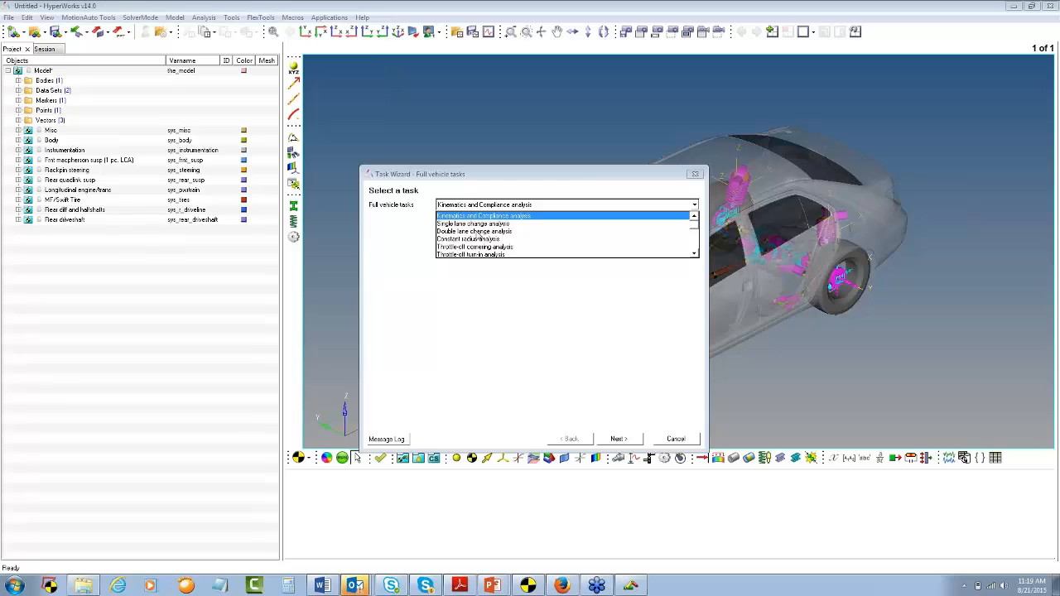
pyautogui.click(467, 238)
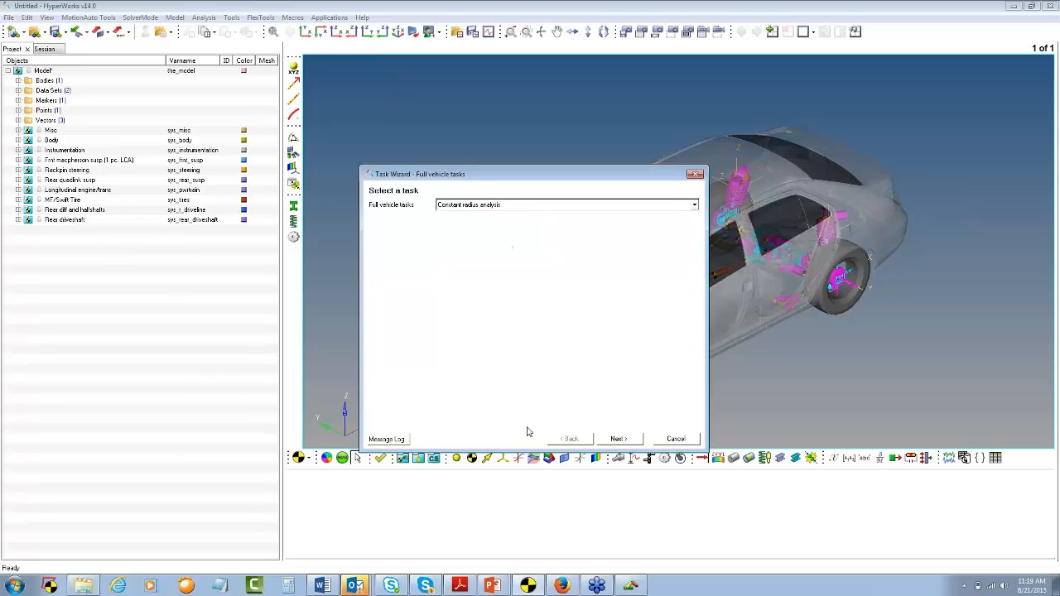
pyautogui.click(617, 439)
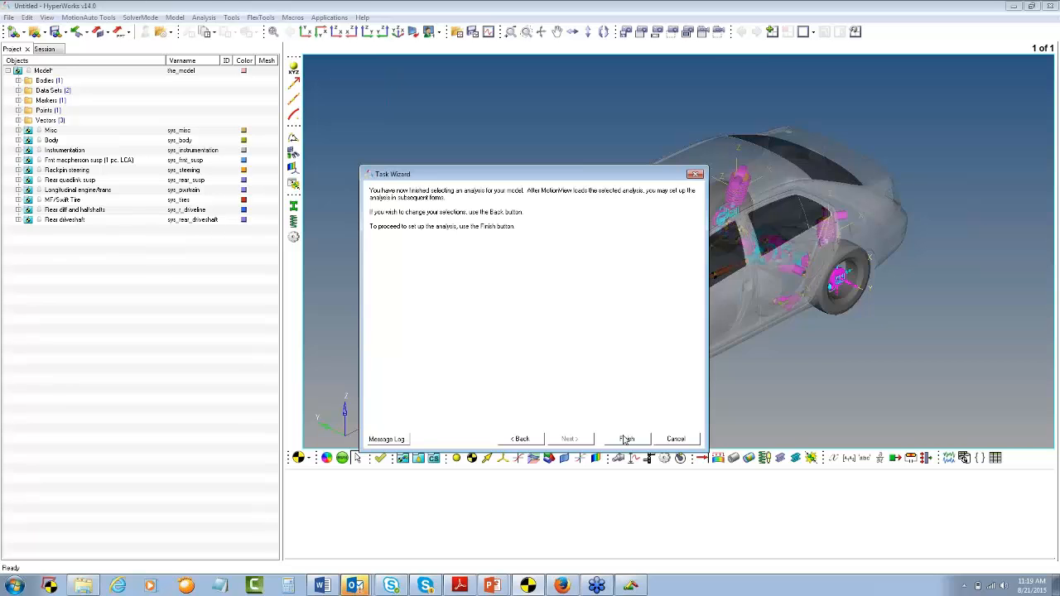
pyautogui.click(626, 439)
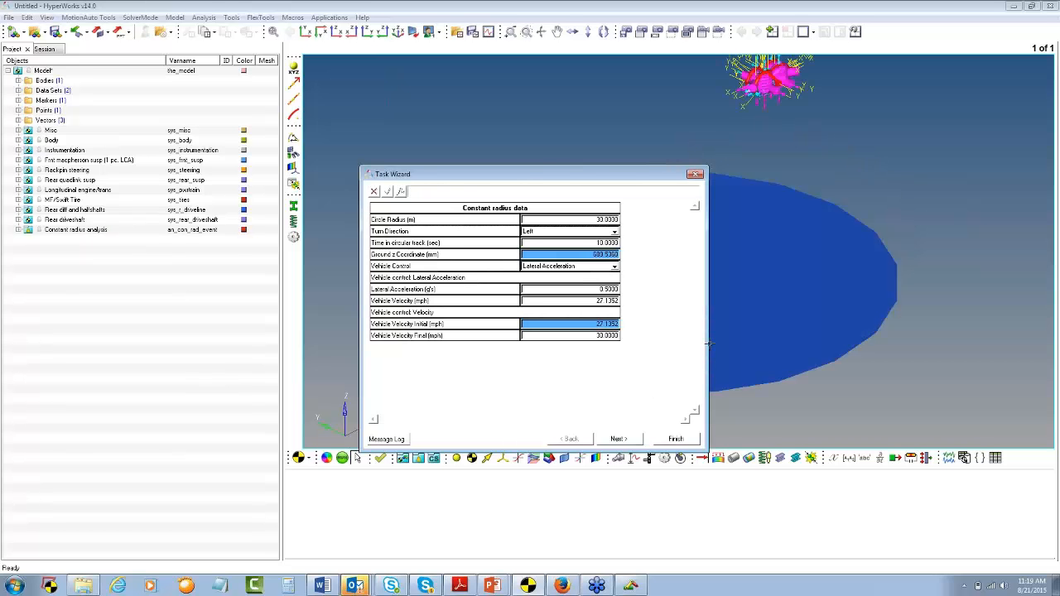
# Step: Set the constant radius event's circle radius to 50 m, keep the remaining parameters at their defaults, and finish the task setup
pyautogui.click(611, 219)
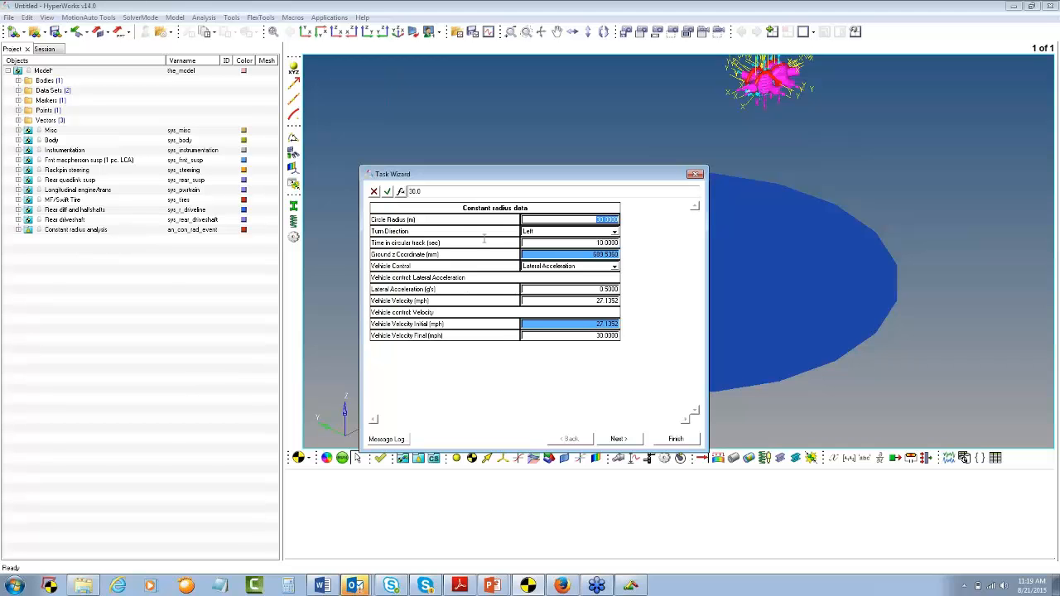
pyautogui.write('50')
pyautogui.press('Return')
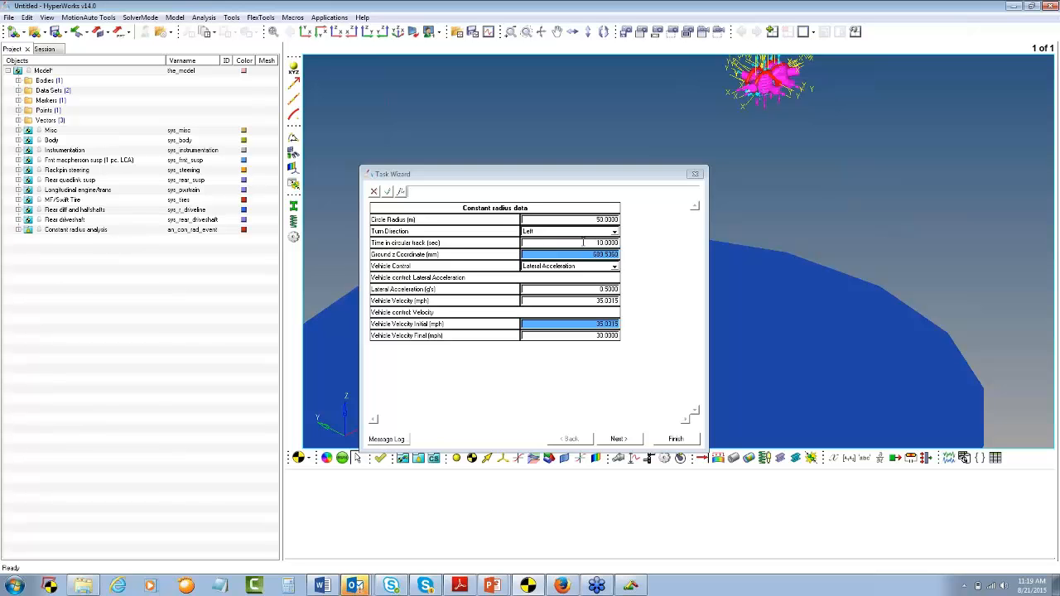
pyautogui.click(583, 242)
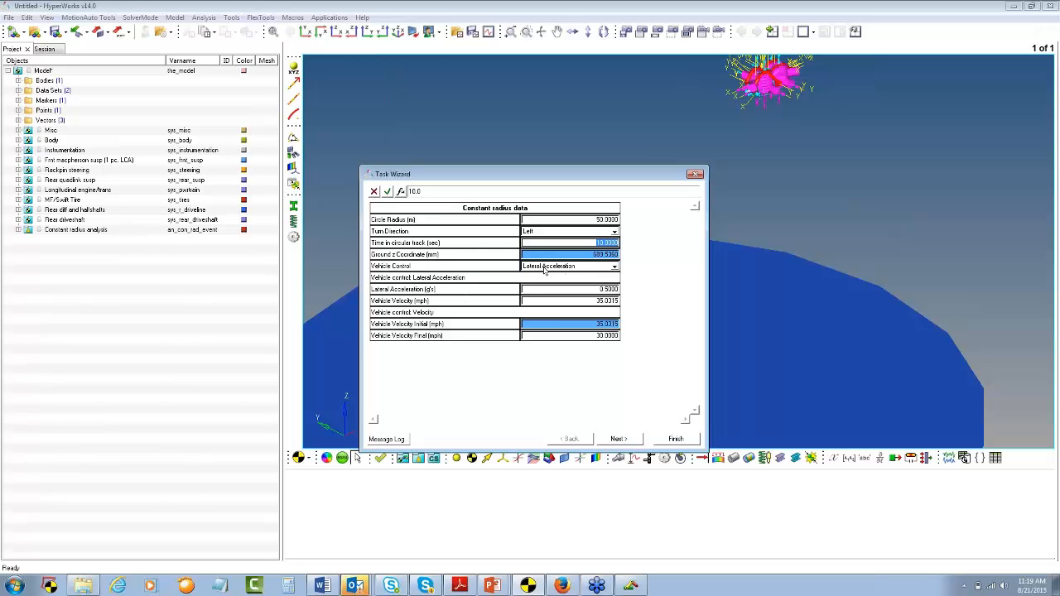
pyautogui.click(609, 290)
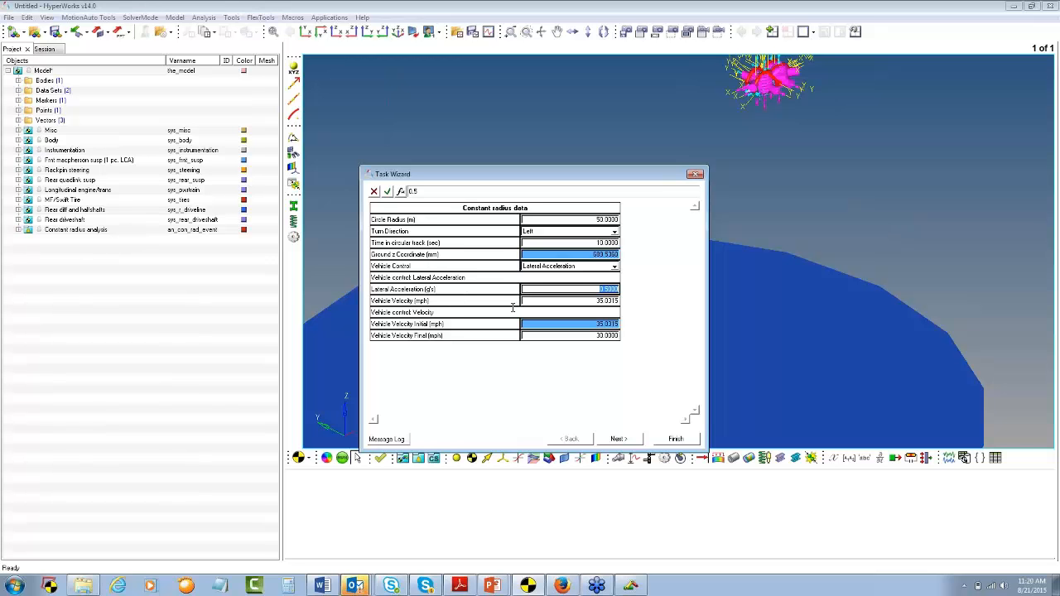
pyautogui.click(586, 301)
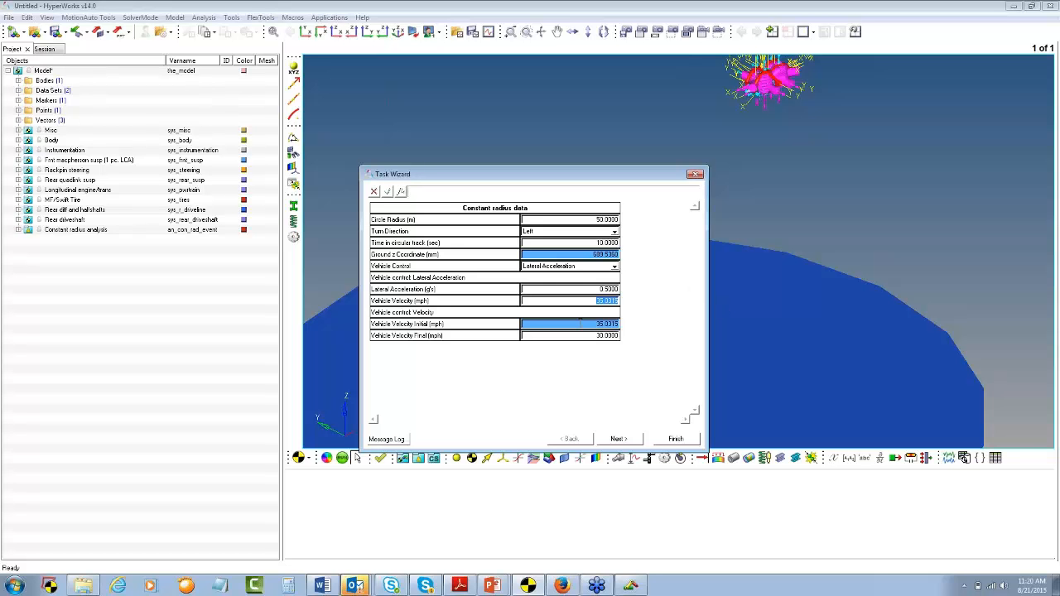
pyautogui.click(674, 438)
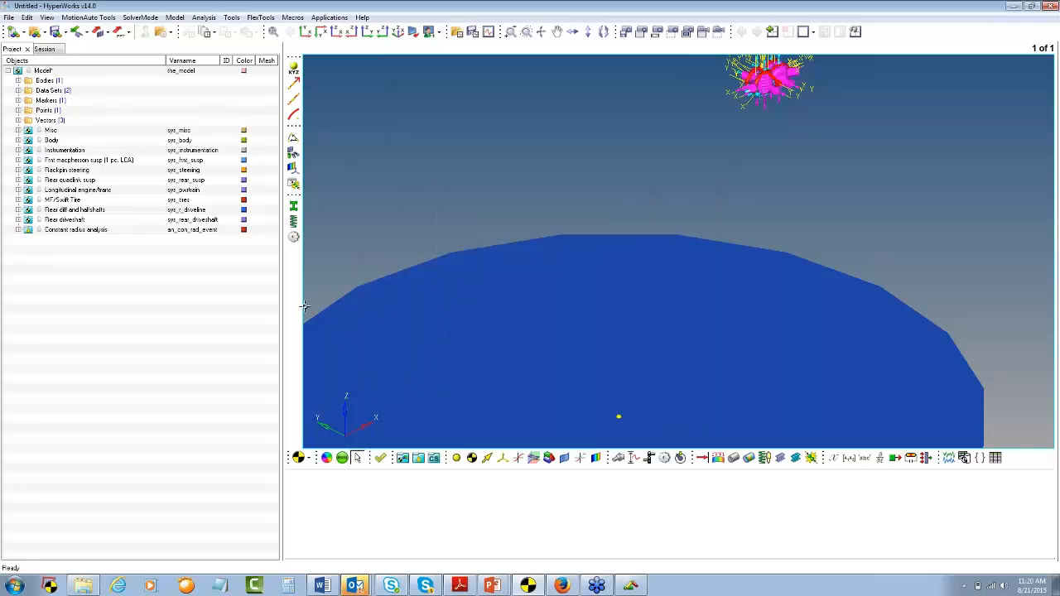
# Step: Deactivate the Frnt macpherson susp (1 pc. LCA) and Rear quadlink susp systems in the model
pyautogui.click(71, 159)
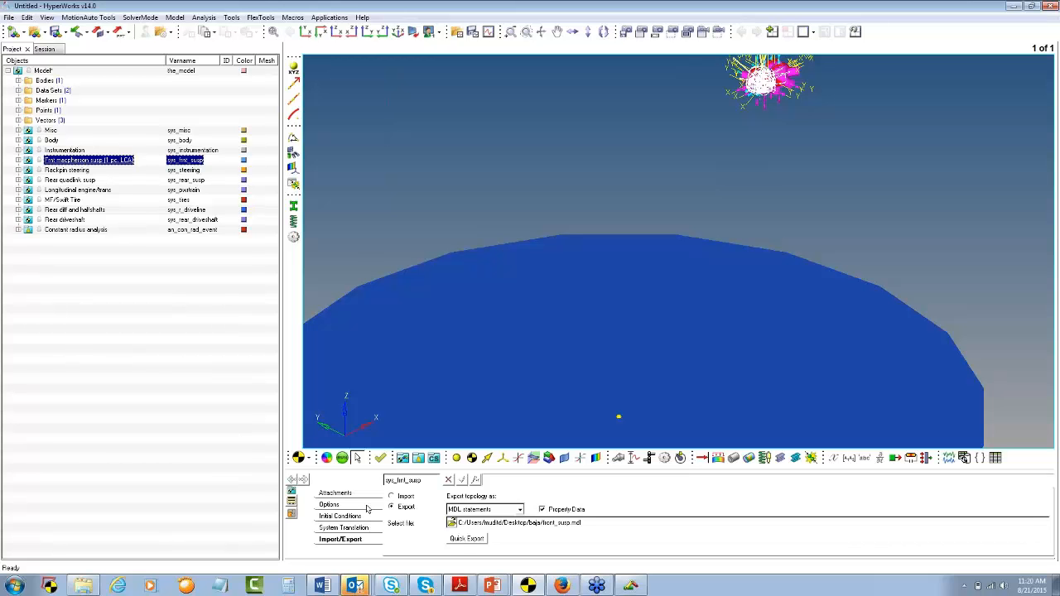
pyautogui.rightClick(97, 164)
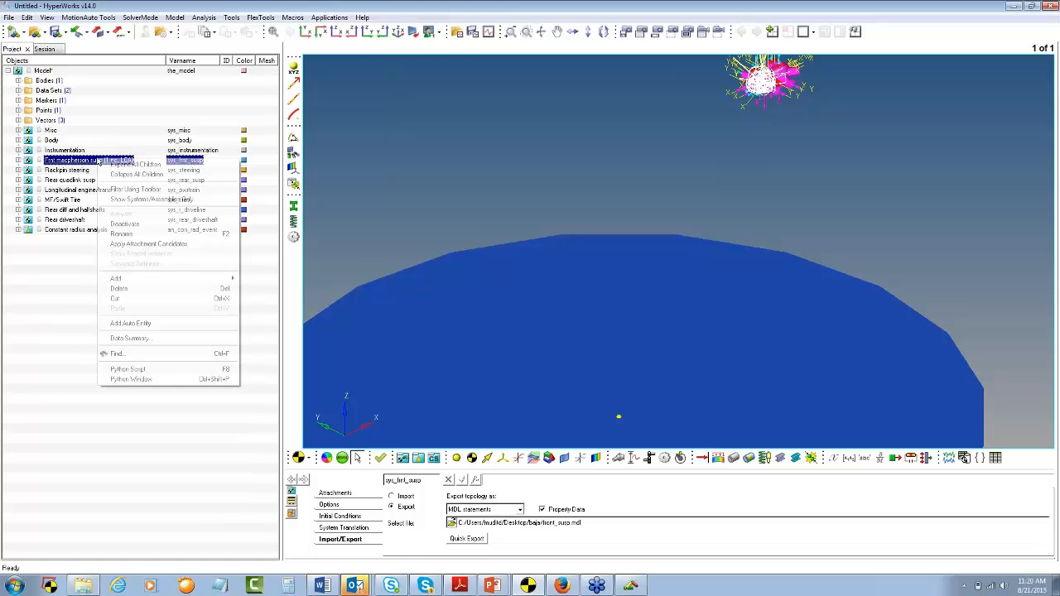
pyautogui.click(124, 223)
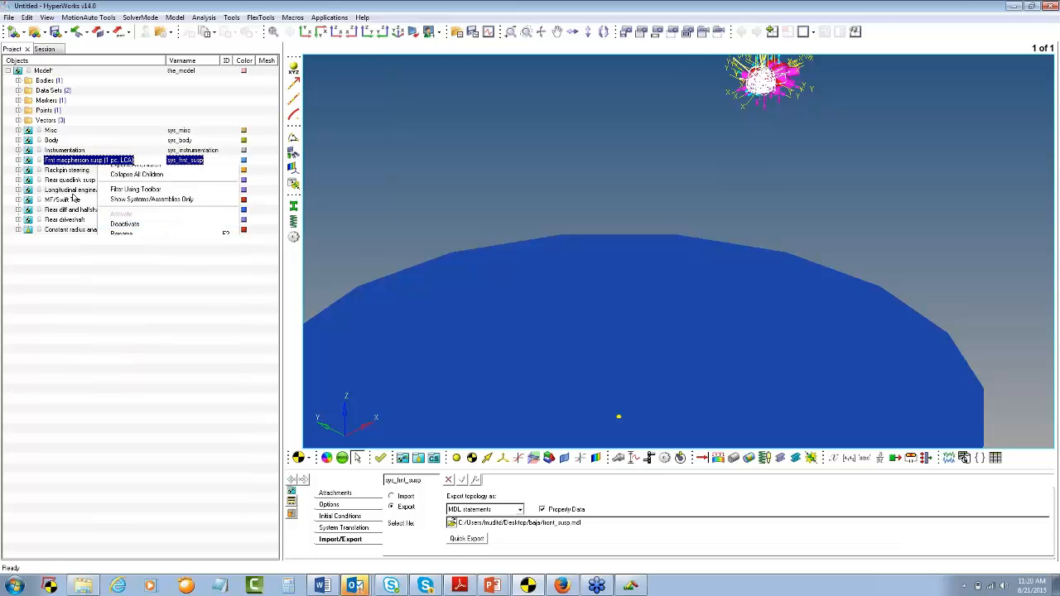
pyautogui.click(64, 180)
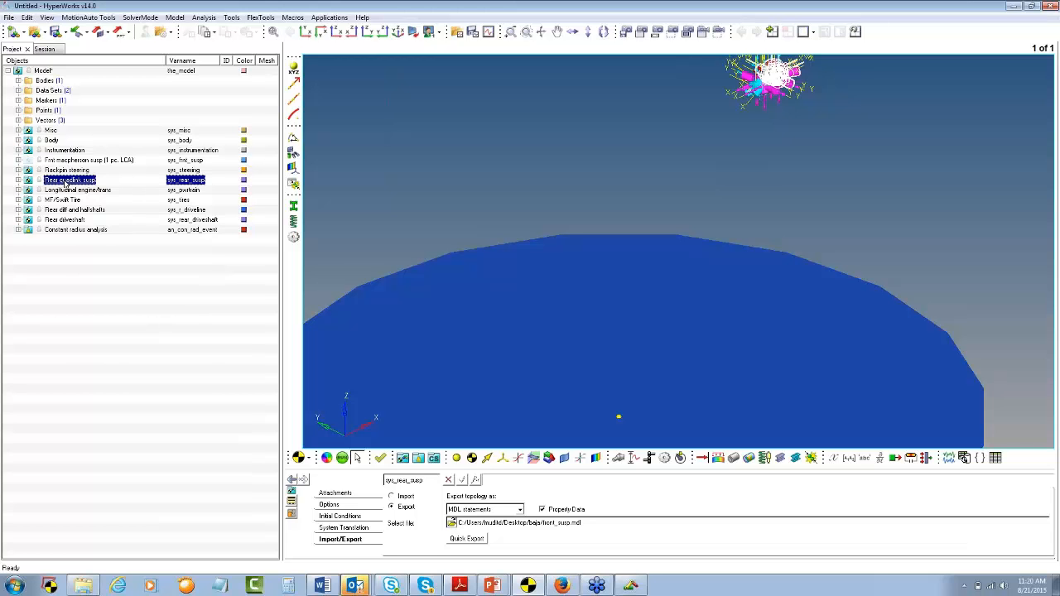
pyautogui.rightClick(65, 182)
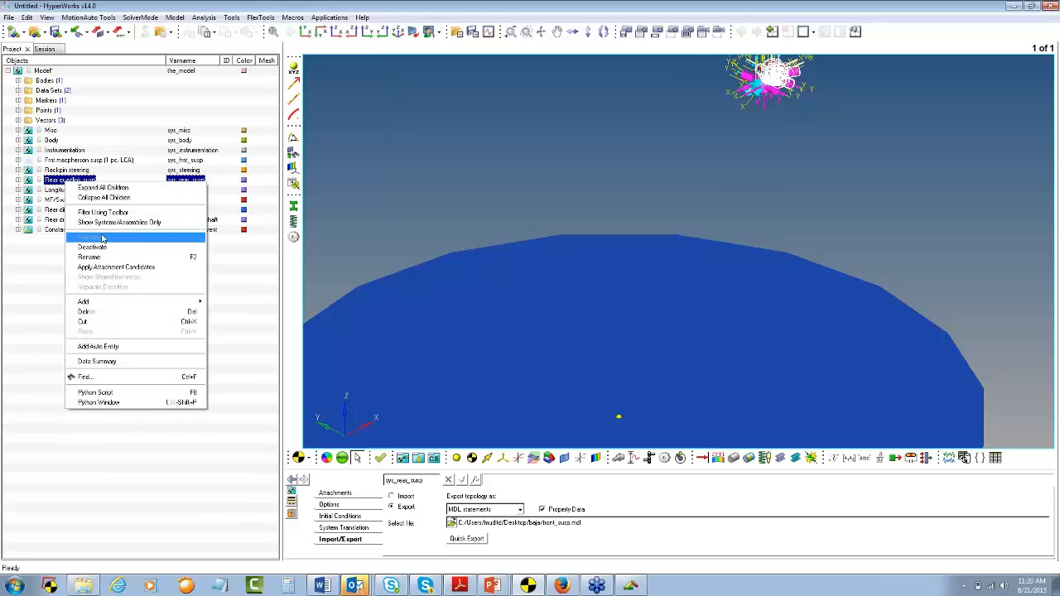
pyautogui.click(92, 247)
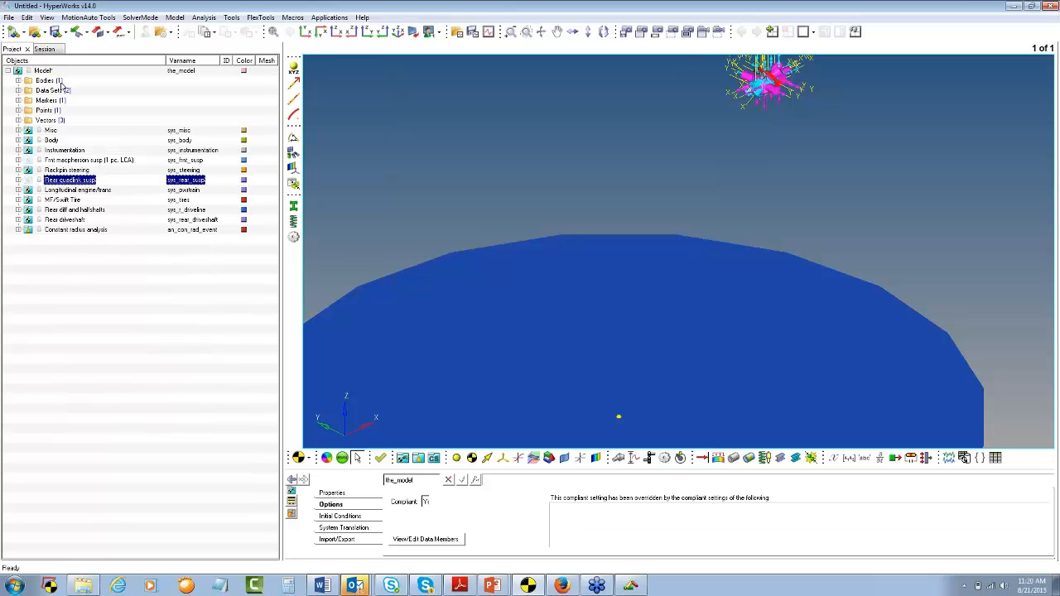
# Step: Load the front_susp file from the baja folder for definition import into the top-level Model
pyautogui.click(351, 541)
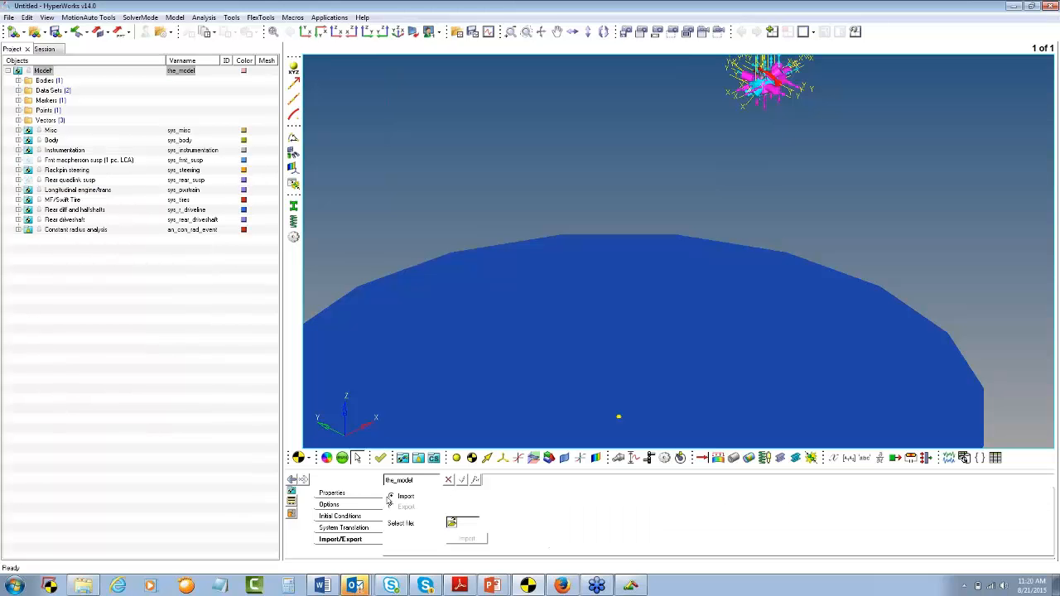
pyautogui.click(43, 71)
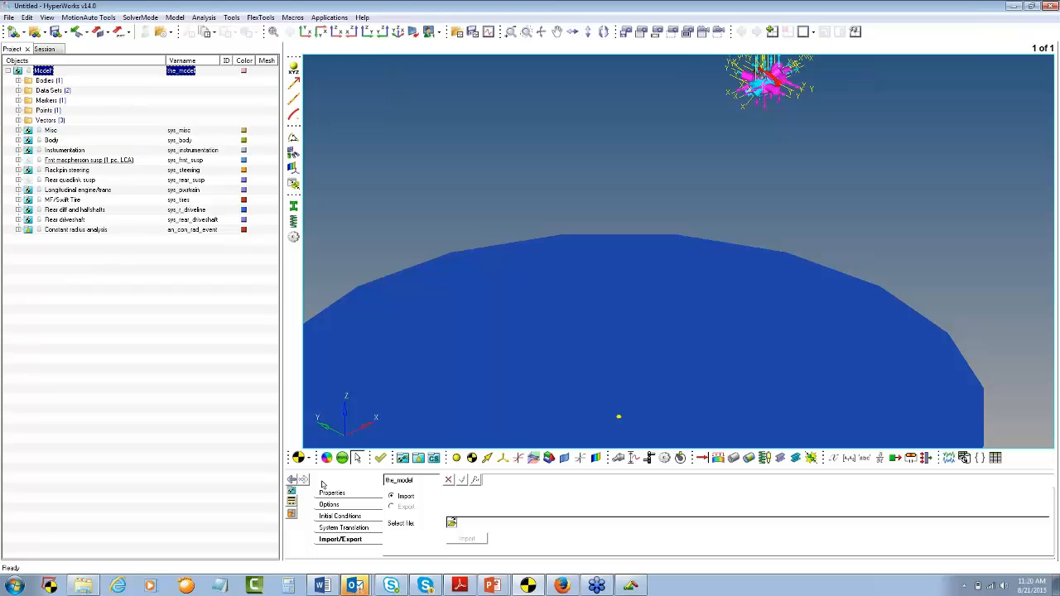
pyautogui.click(452, 524)
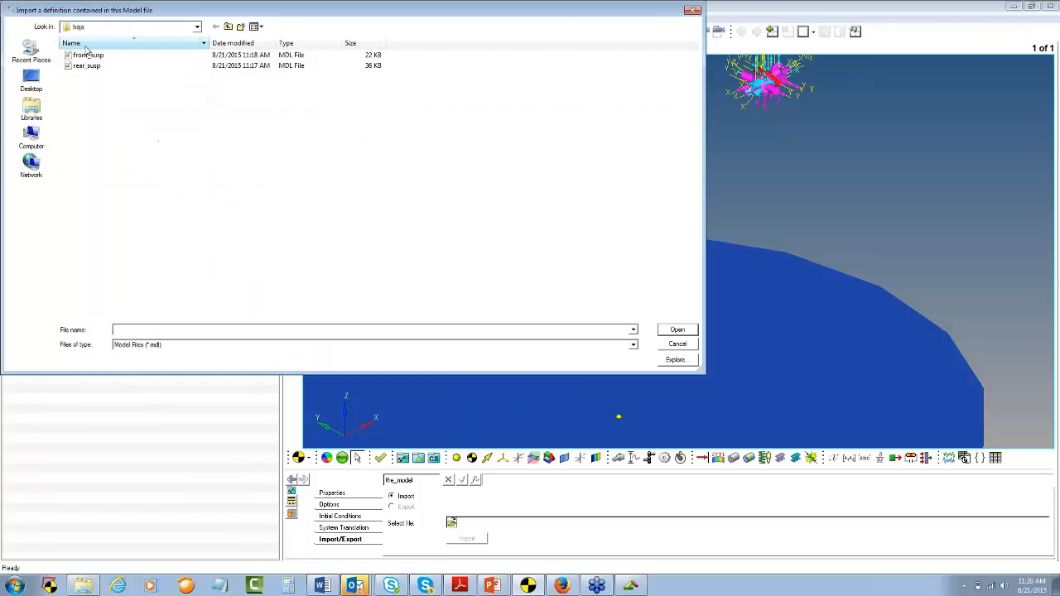
pyautogui.click(86, 46)
pyautogui.click(88, 66)
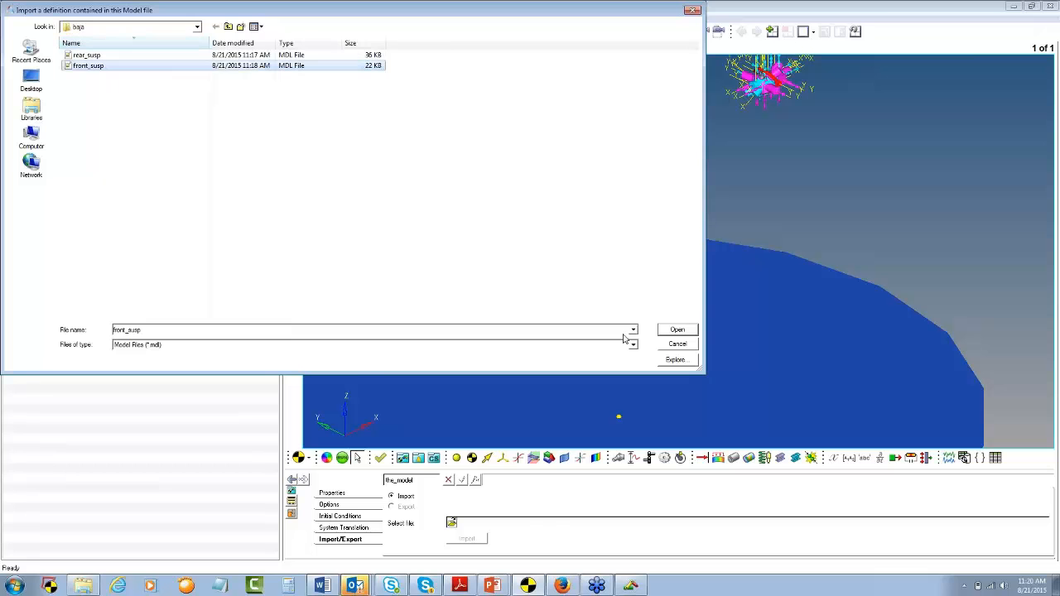
pyautogui.click(670, 333)
pyautogui.click(466, 540)
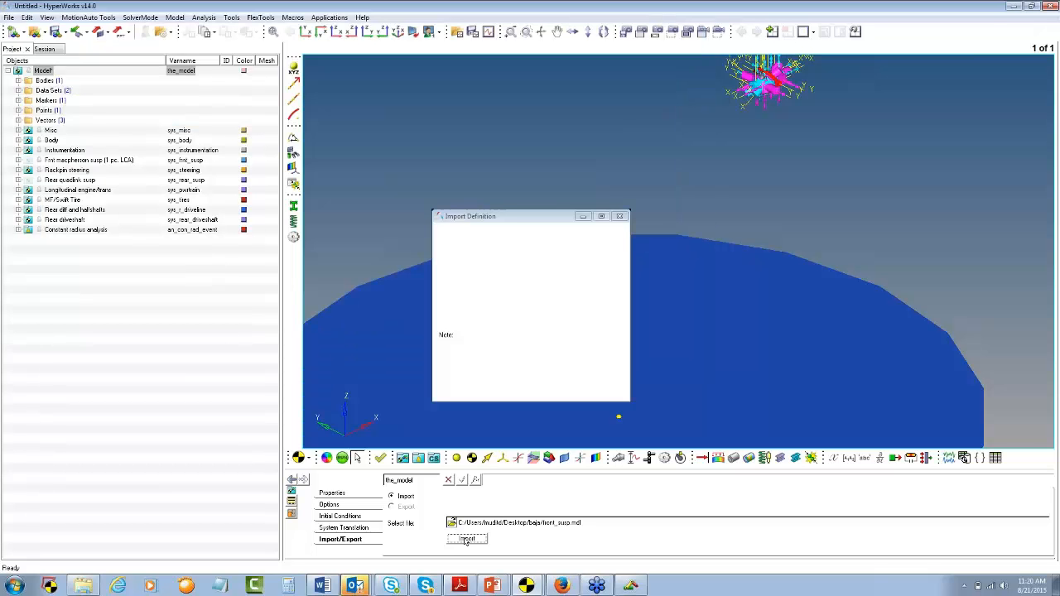
# Step: Import the front macpherson system definition under the unique variable name sys_frnt_mod_susp and dismiss the message log
pyautogui.click(602, 233)
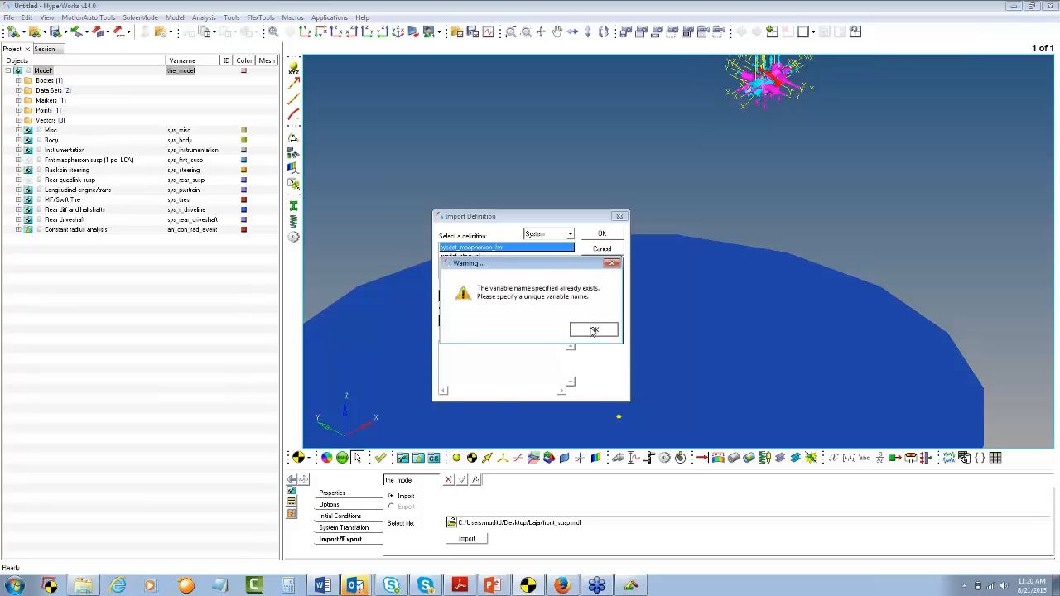
pyautogui.click(593, 331)
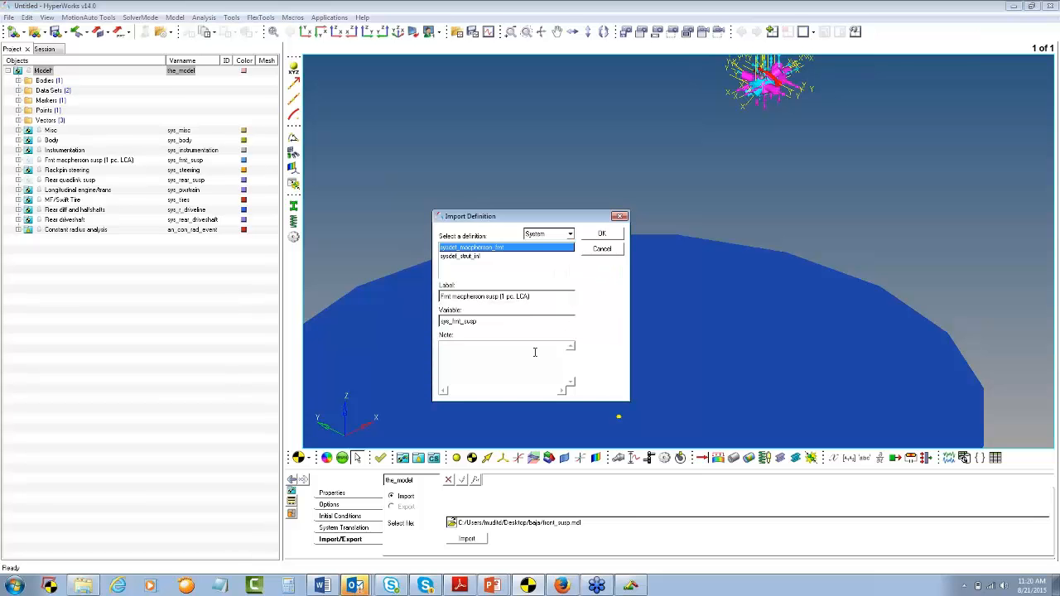
pyautogui.write('_mcd')
pyautogui.click(602, 234)
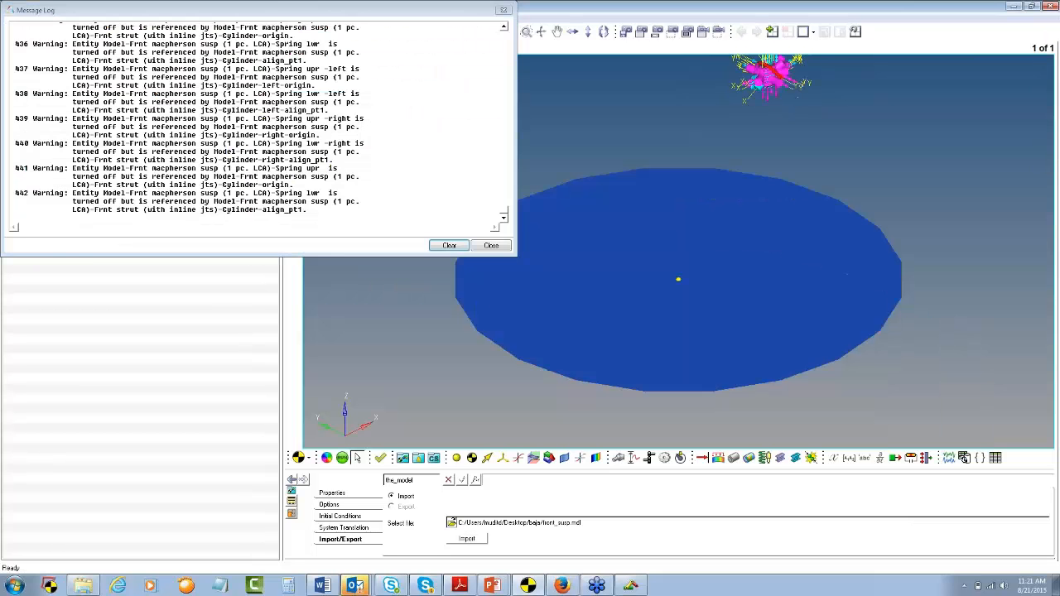
pyautogui.click(491, 245)
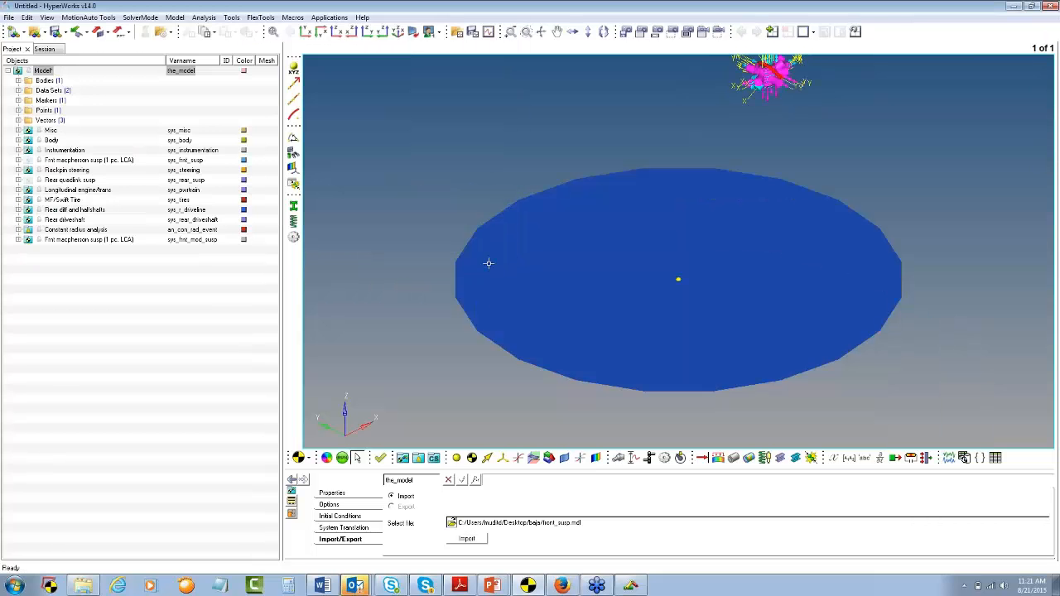
# Step: Delete the original deactivated Frnt macpherson susp (1 pc. LCA) and Rear quadlink susp systems from the model
pyautogui.click(62, 240)
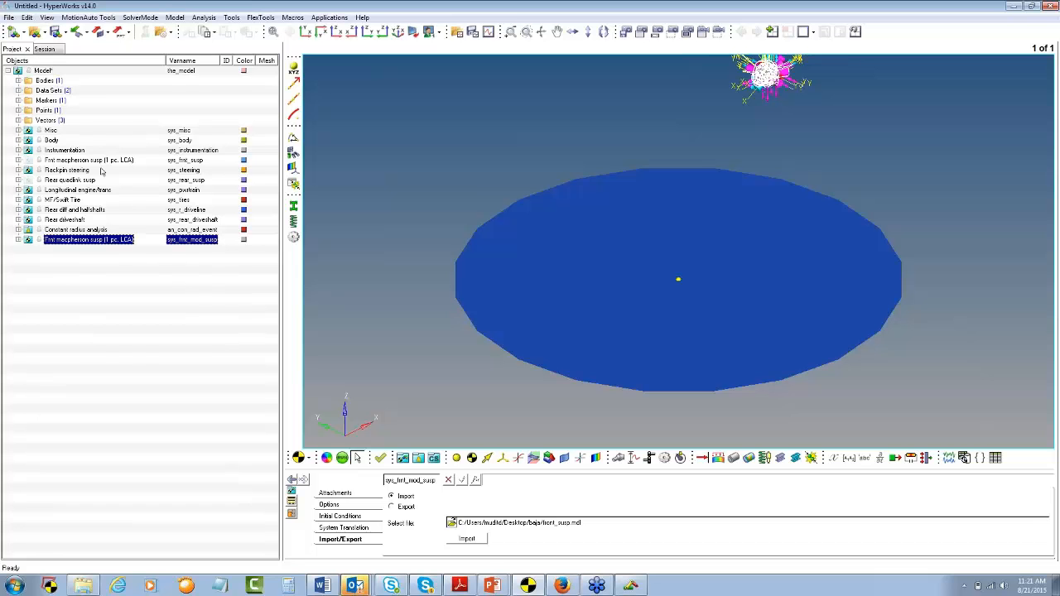
pyautogui.rightClick(100, 161)
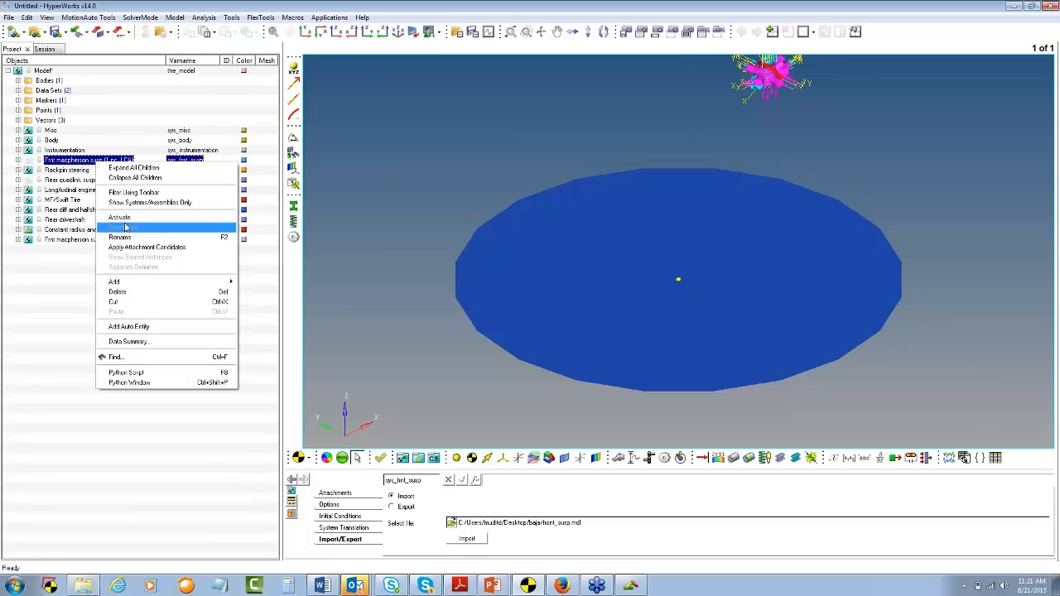
pyautogui.click(119, 292)
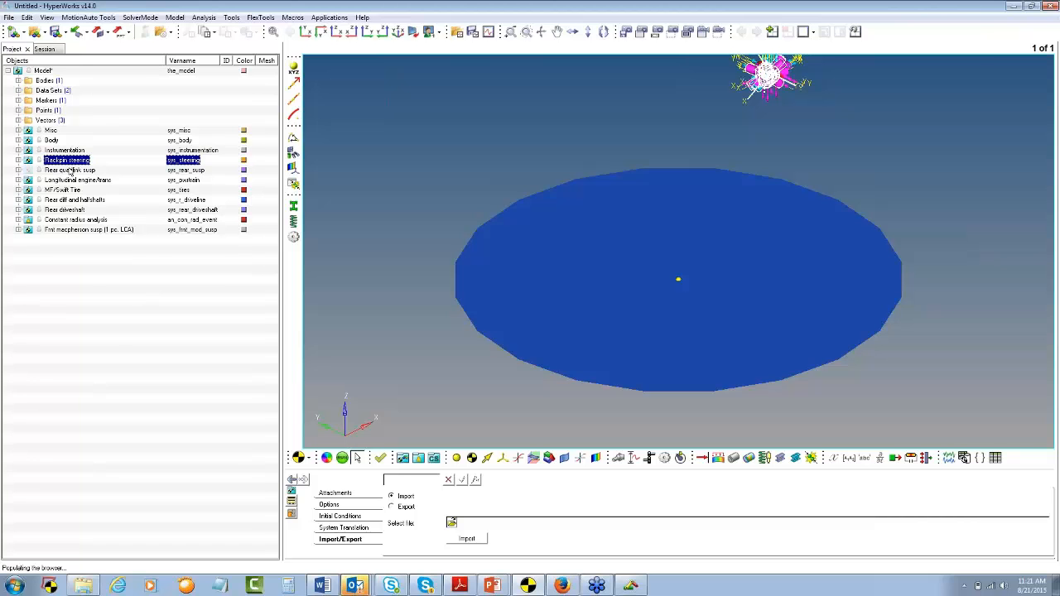
pyautogui.click(72, 170)
pyautogui.rightClick(71, 169)
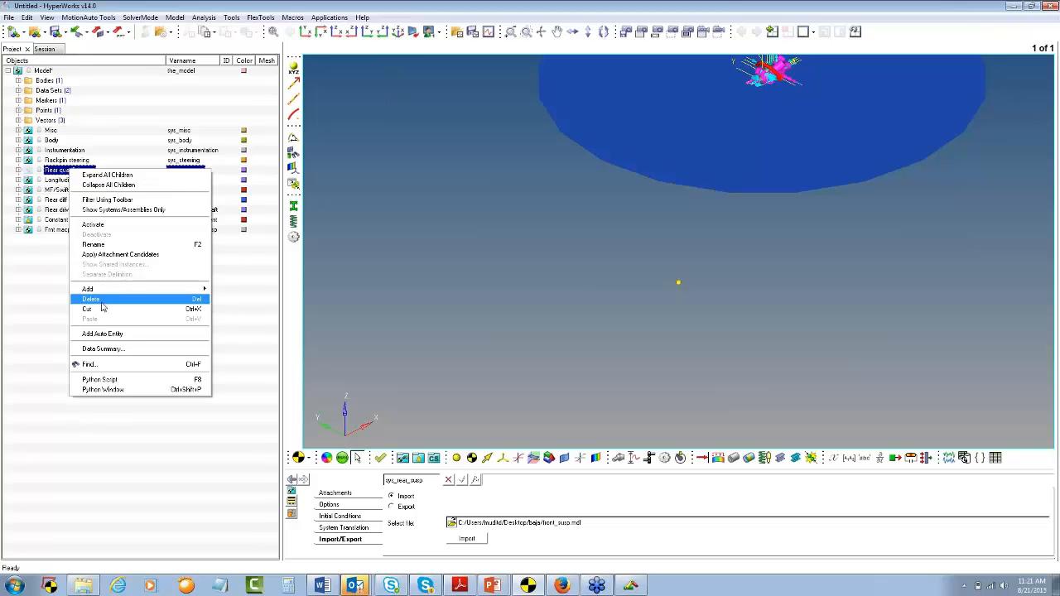
pyautogui.click(93, 299)
pyautogui.click(602, 343)
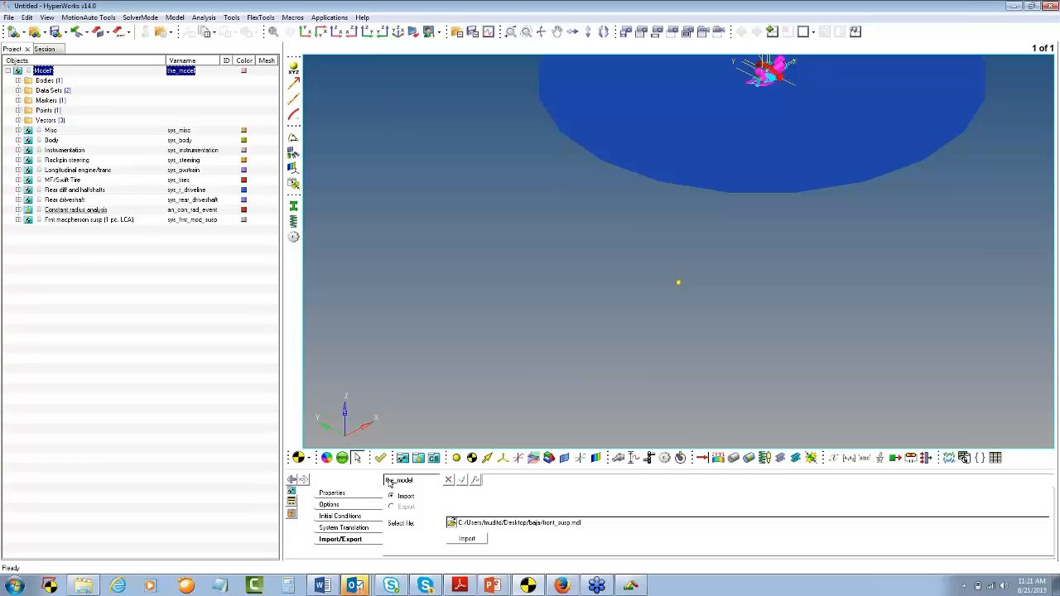
# Step: Load the rear_susp file from the baja folder for definition import into the top-level Model
pyautogui.click(449, 525)
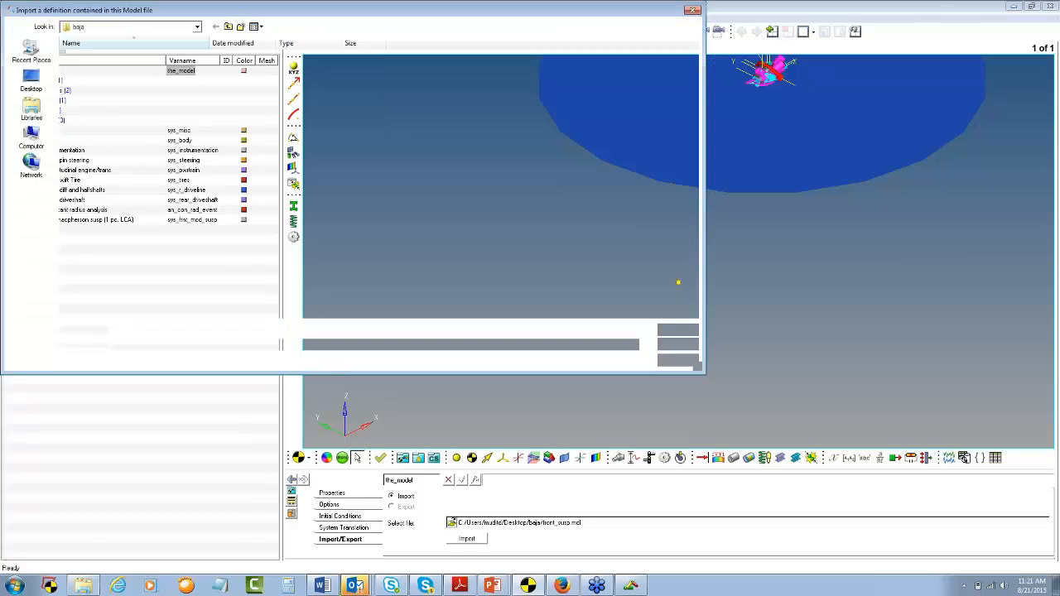
pyautogui.click(79, 63)
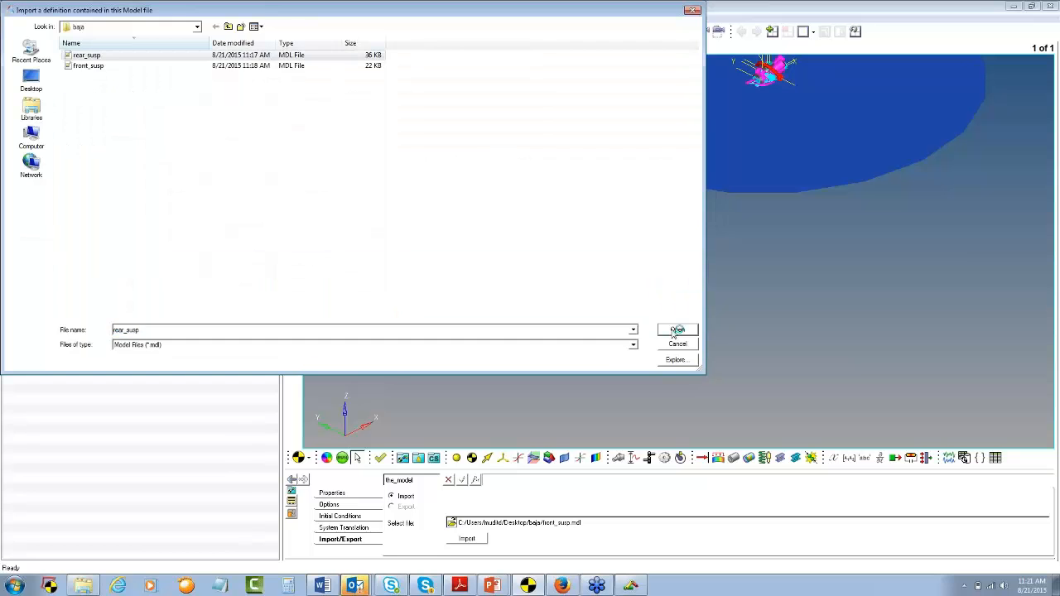
pyautogui.click(676, 329)
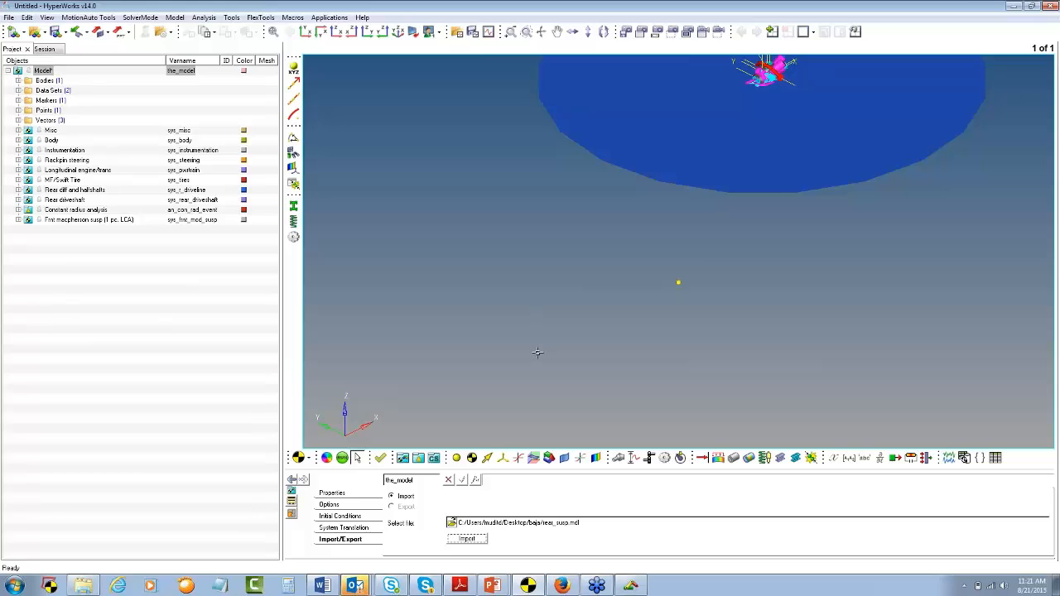
pyautogui.keyDown('ctrl'); pyautogui.moveTo(639, 256); pyautogui.dragTo(572, 286, button='right'); pyautogui.keyUp('ctrl')
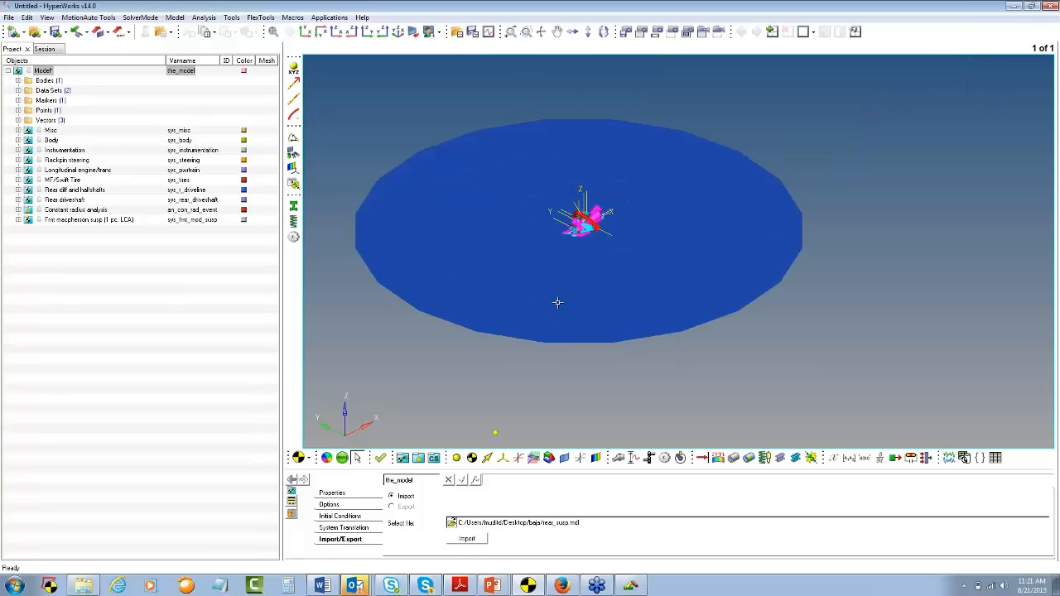
# Step: Import the Rear SLA susp (2 pc. LCA) system definition into the top-level Model under the variable name sys_rear_susp
pyautogui.click(467, 538)
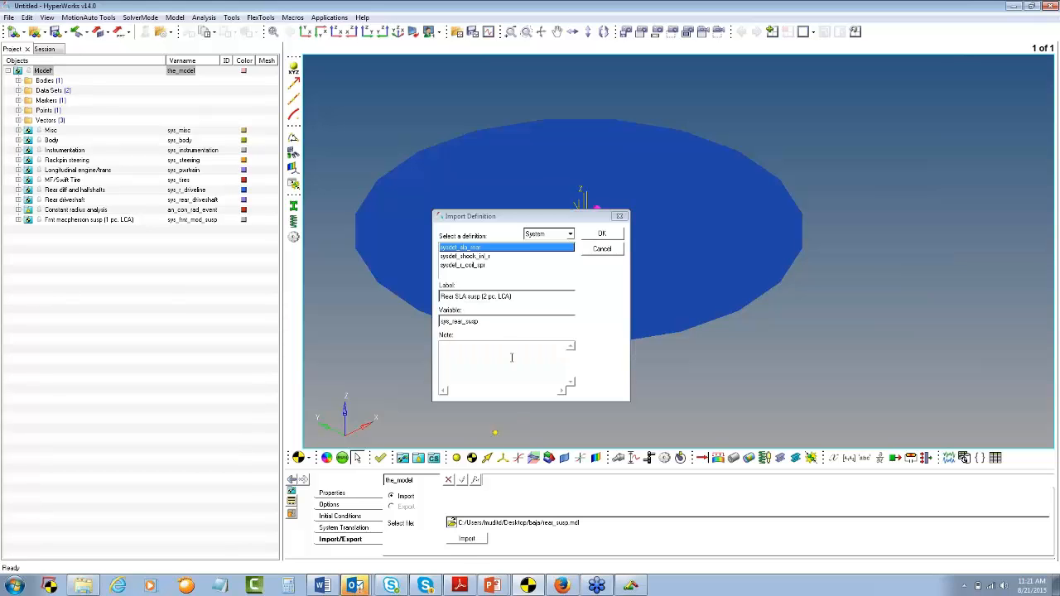
pyautogui.click(599, 235)
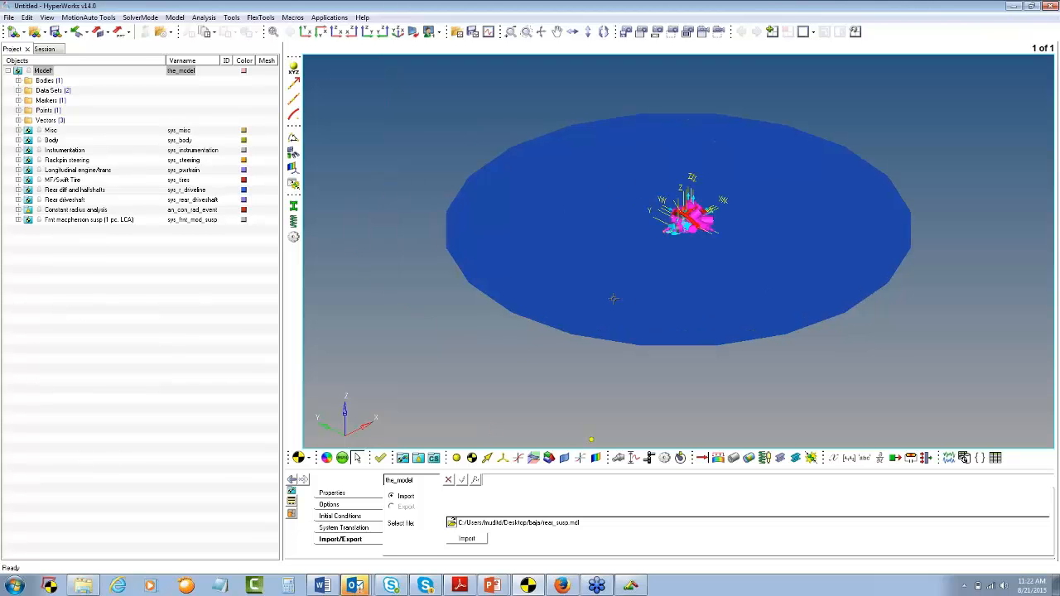
pyautogui.keyDown('ctrl'); pyautogui.scroll(2, 567, 335); pyautogui.keyUp('ctrl')
pyautogui.moveTo(678, 220)
pyautogui.keyDown('ctrl'); pyautogui.mouseDown(button='right')
pyautogui.moveTo(568, 335)
pyautogui.moveTo(576, 272)
pyautogui.mouseUp(button='right'); pyautogui.keyUp('ctrl')
pyautogui.keyDown('ctrl'); pyautogui.scroll(2, 569, 334); pyautogui.keyUp('ctrl')
pyautogui.keyDown('ctrl'); pyautogui.scroll(-3, 569, 336); pyautogui.keyUp('ctrl')
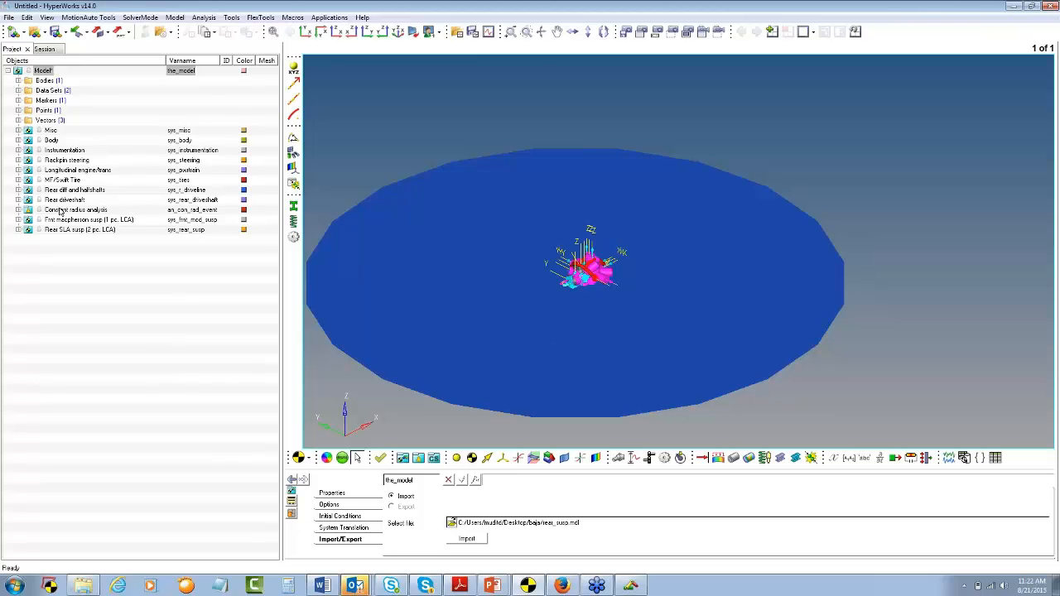
# Step: Check the model's references and data with the imported rear suspension, and dismiss the message log
pyautogui.click(74, 229)
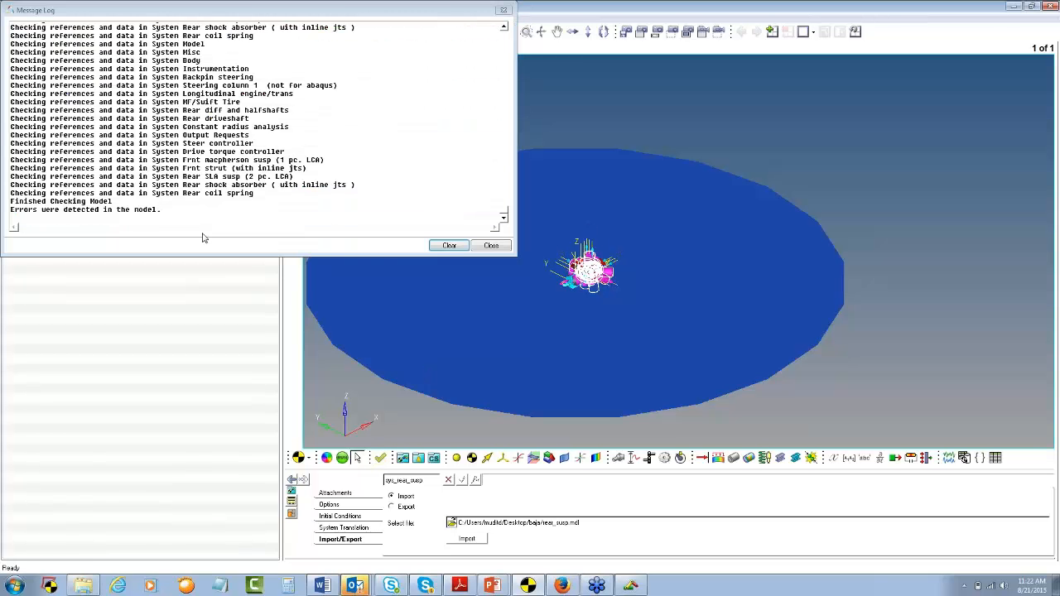
pyautogui.click(287, 220)
pyautogui.click(488, 248)
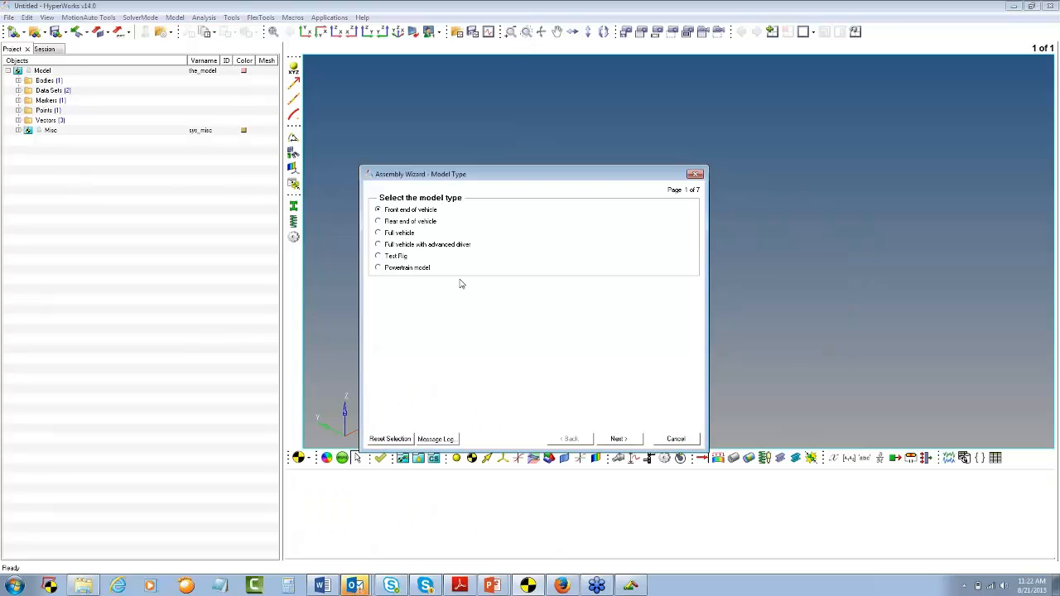
# Step: Choose Full vehicle as the model type in the Assembly Wizard and proceed to the primary systems selection
pyautogui.click(379, 233)
pyautogui.click(619, 438)
pyautogui.click(619, 439)
pyautogui.click(619, 441)
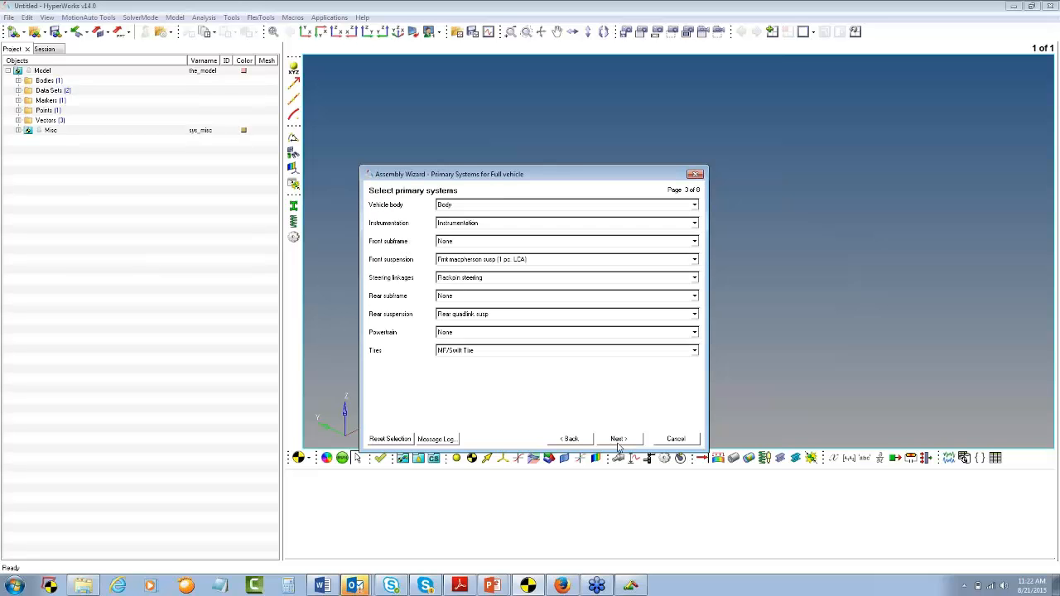
# Step: Select Frnt macpherson susp (2 pc. LCA), Rear SLA susp (2 pc. LCA) and Longitudinal engine/trans as the front suspension, rear suspension and powertrain
pyautogui.click(497, 260)
pyautogui.click(497, 280)
pyautogui.click(461, 278)
pyautogui.click(467, 290)
pyautogui.click(466, 314)
pyautogui.click(496, 355)
pyautogui.click(470, 333)
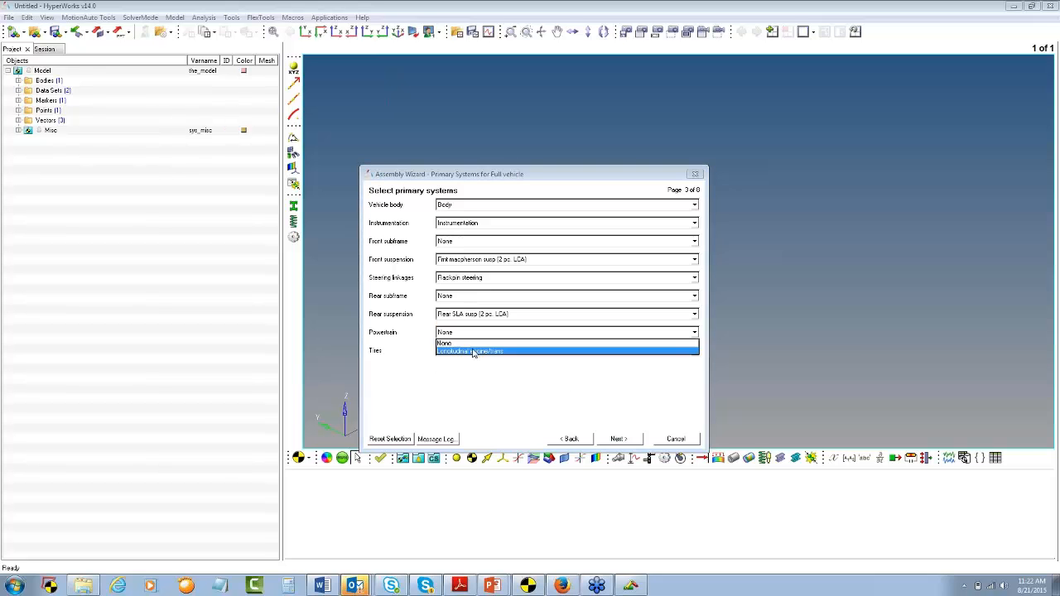
pyautogui.click(473, 352)
# Step: Finish assembling the full vehicle with the remaining wizard defaults, accept the default attachments and dismiss the message log
pyautogui.click(619, 439)
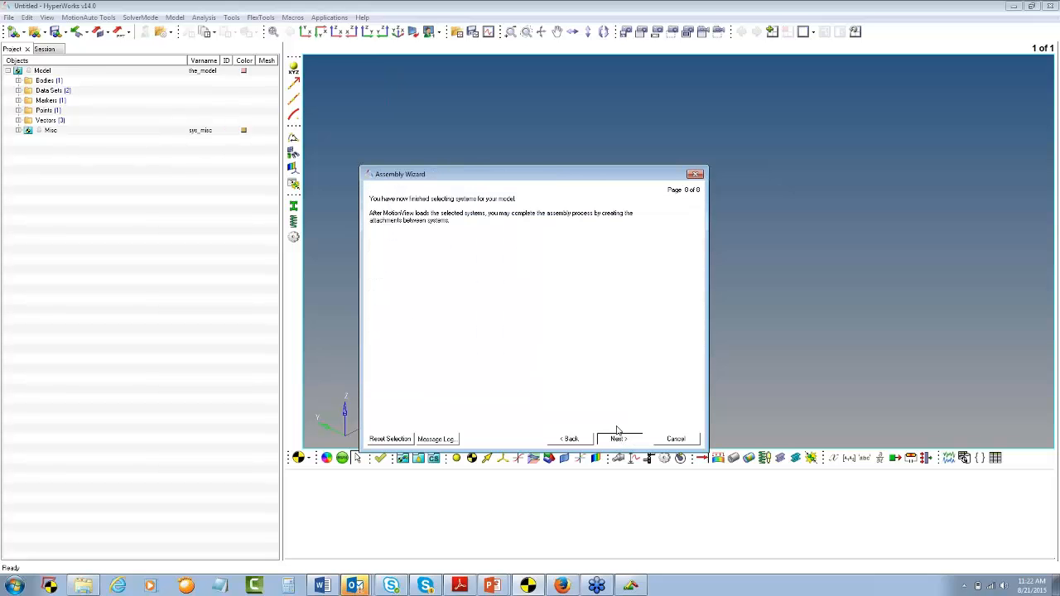
pyautogui.click(676, 439)
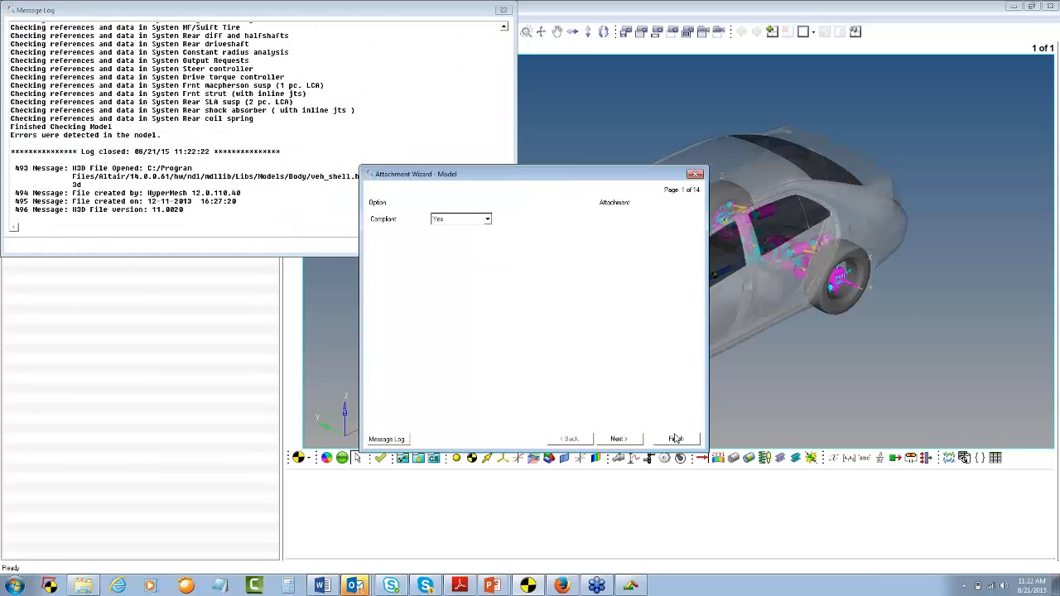
pyautogui.click(674, 439)
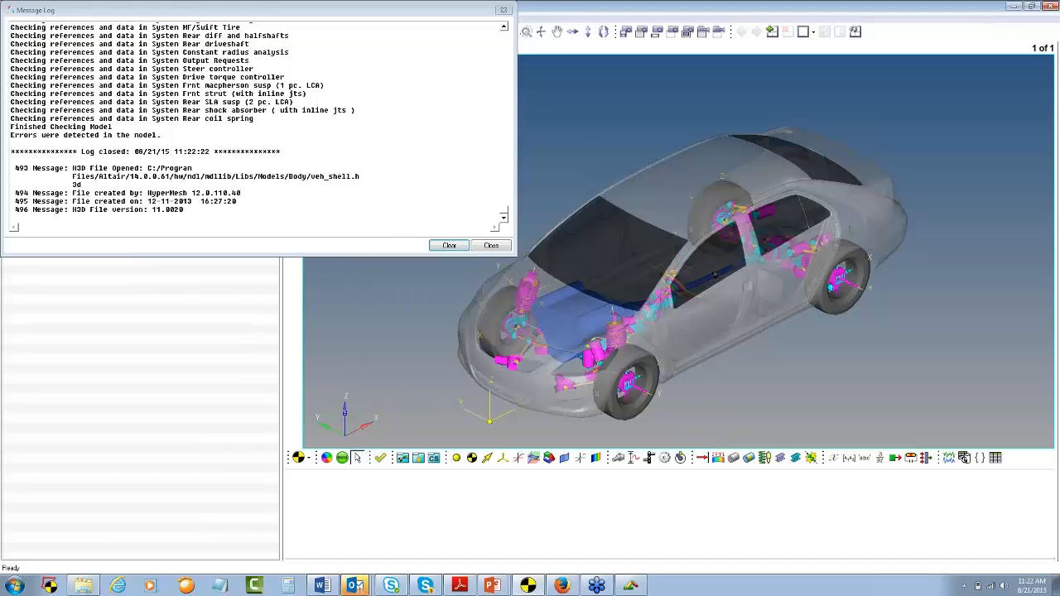
pyautogui.click(495, 252)
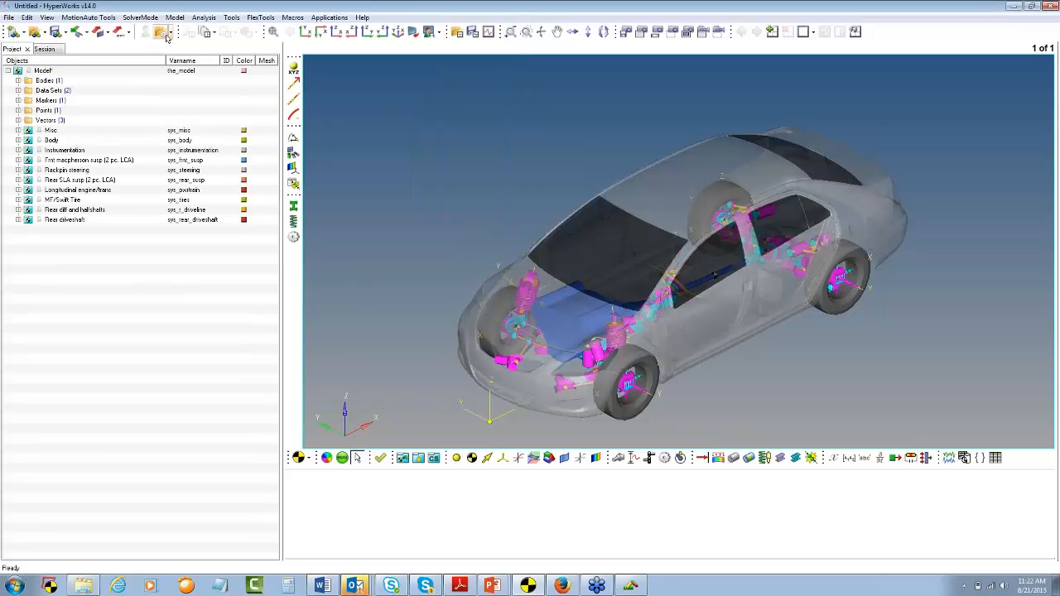
# Step: Add a Constant radius analysis full vehicle task to the model, keeping its default data
pyautogui.click(209, 31)
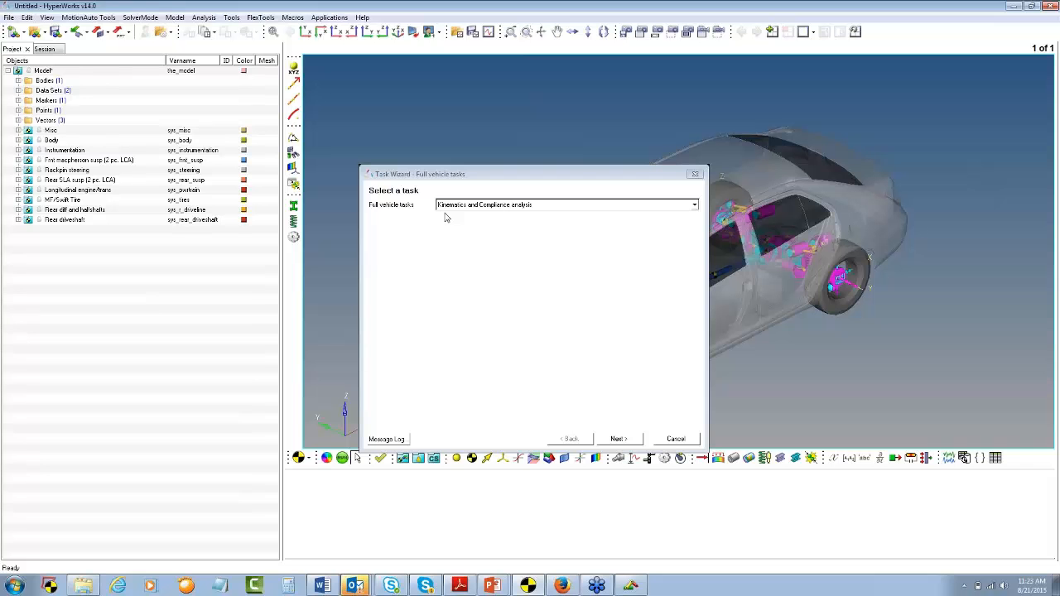
pyautogui.click(446, 206)
pyautogui.click(458, 239)
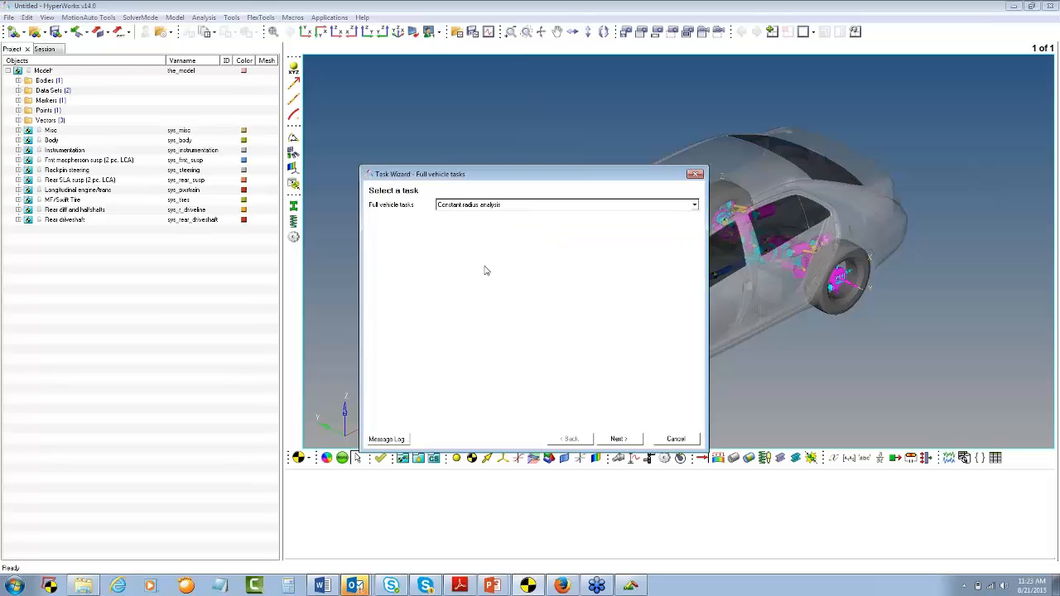
pyautogui.click(618, 439)
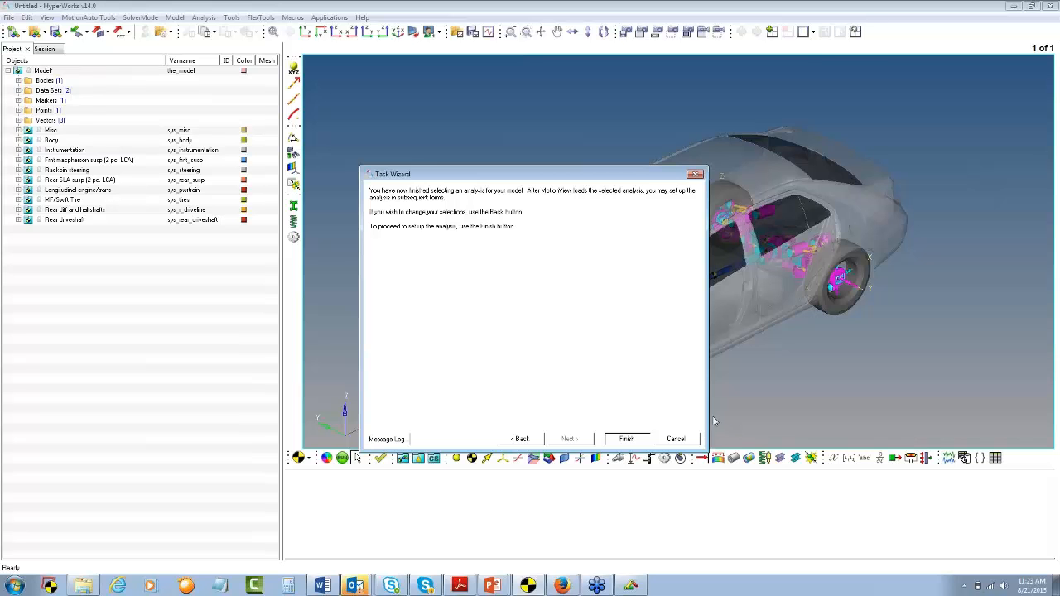
pyautogui.click(626, 439)
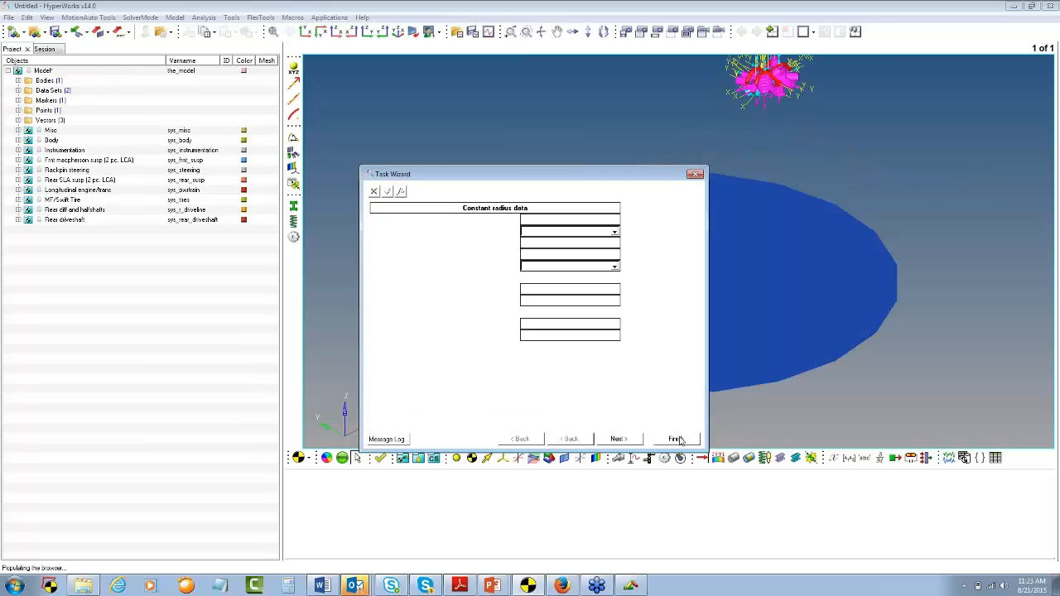
pyautogui.click(676, 439)
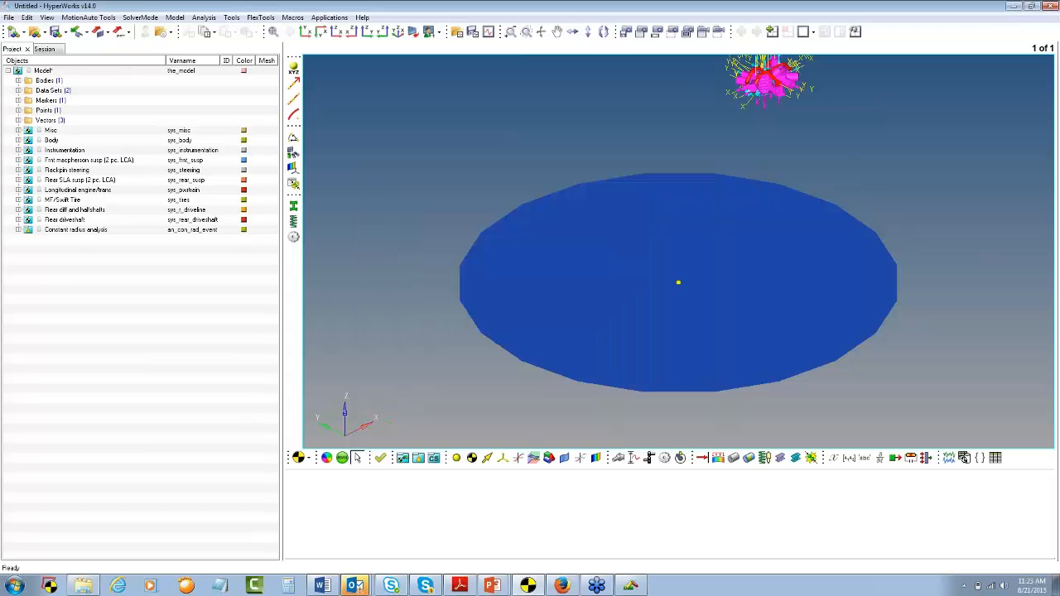
# Step: Delete the Frnt macpherson susp (2 pc. LCA) and Rear SLA susp (2 pc. LCA) systems from the model
pyautogui.keyDown('ctrl'); pyautogui.click(100, 180); pyautogui.keyUp('ctrl')
pyautogui.rightClick(87, 181)
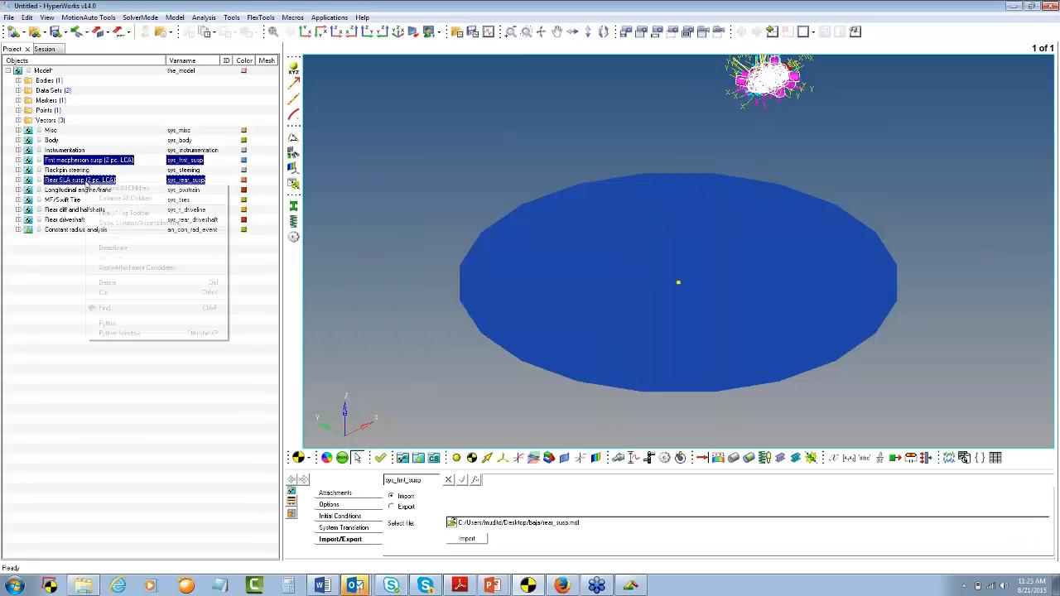
pyautogui.click(131, 283)
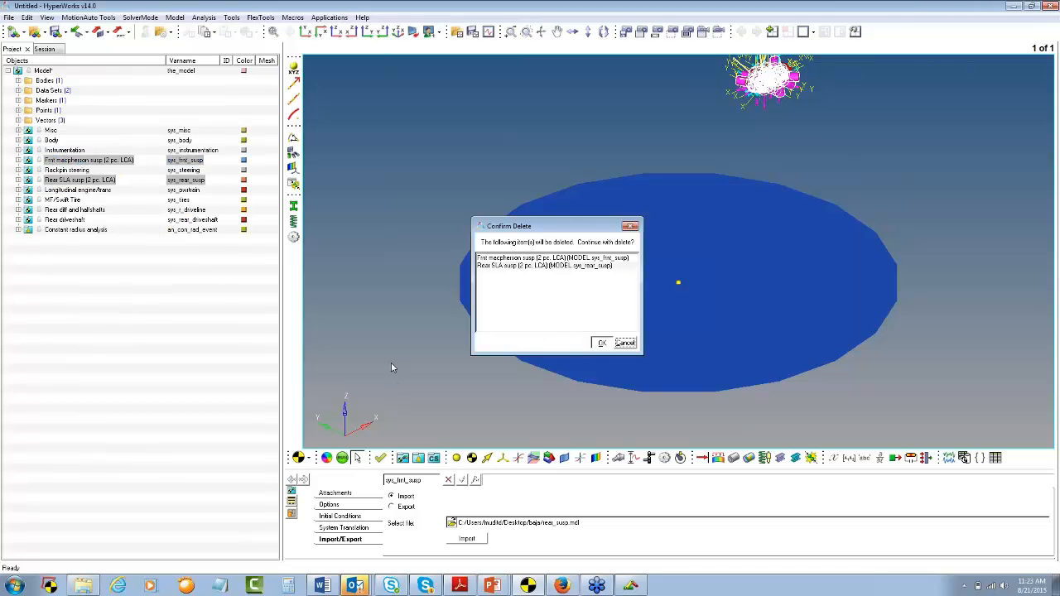
pyautogui.click(602, 343)
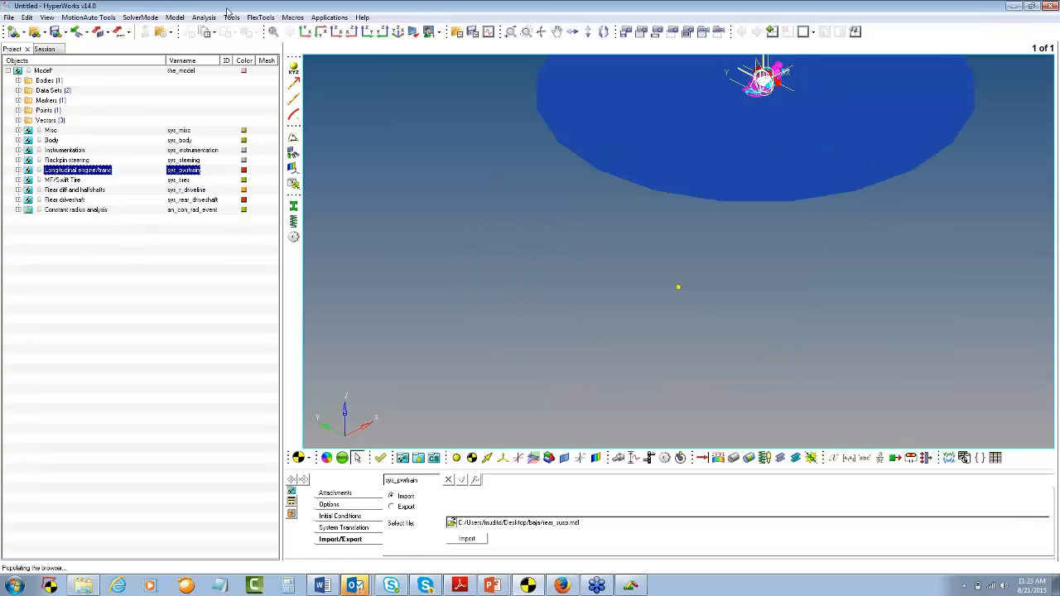
# Step: Import the Rear SLA susp (2 pc. LCA) definition from rear_susp.mdl into the top-level Model as sys_rear_susp
pyautogui.click(484, 539)
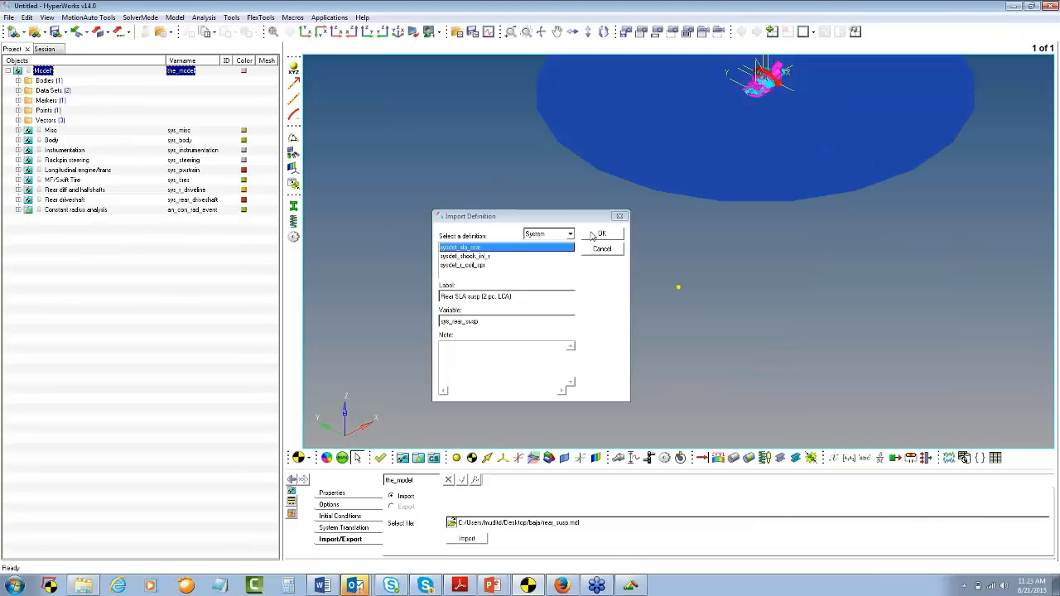
pyautogui.click(594, 235)
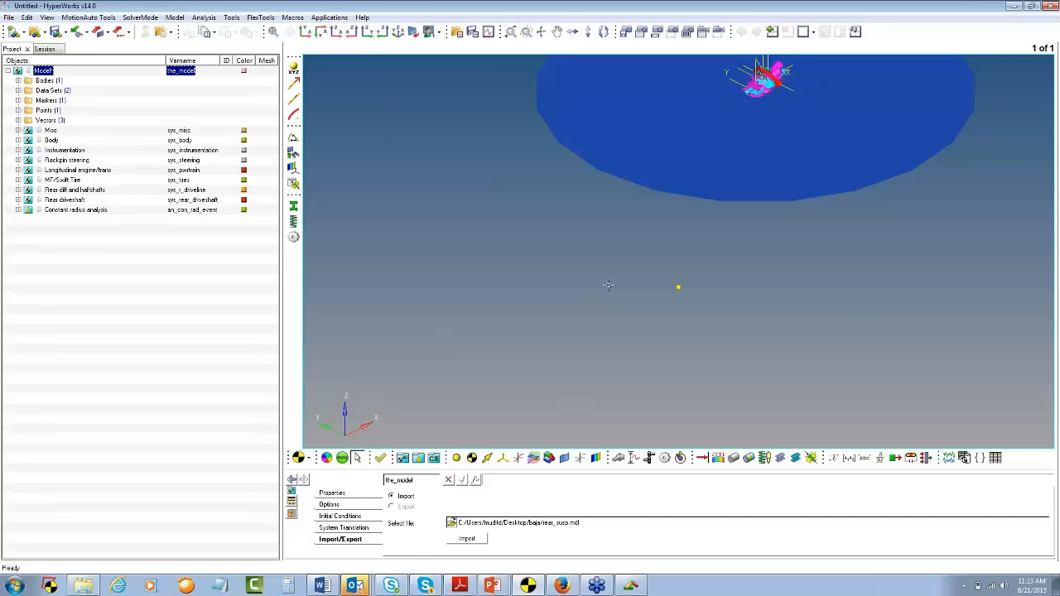
pyautogui.press('f')
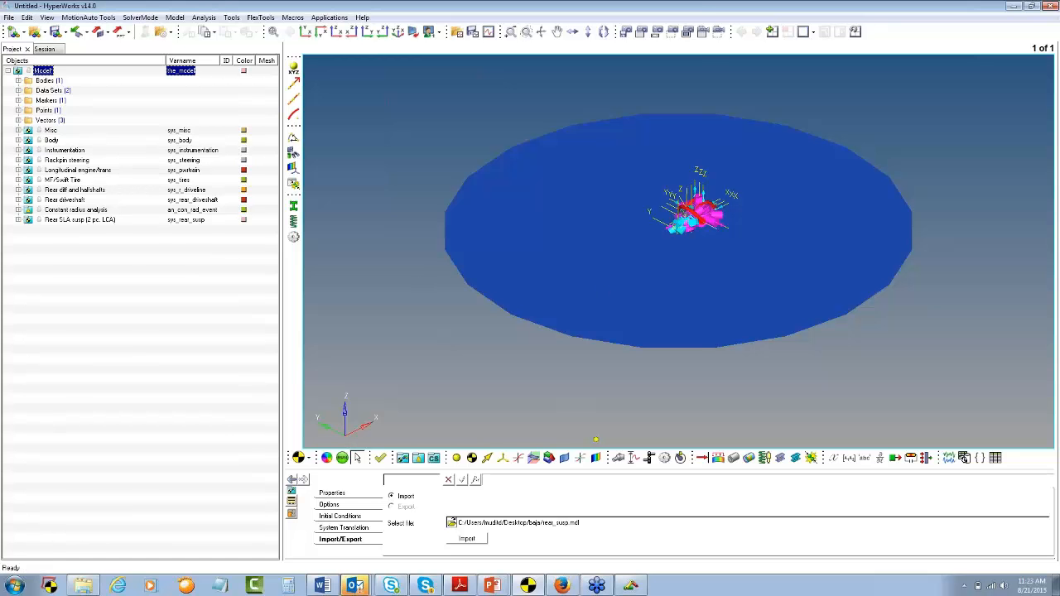
# Step: Switch the top-level Model's definition import file to front_susp from the baja folder
pyautogui.rightClick(43, 72)
pyautogui.click(78, 116)
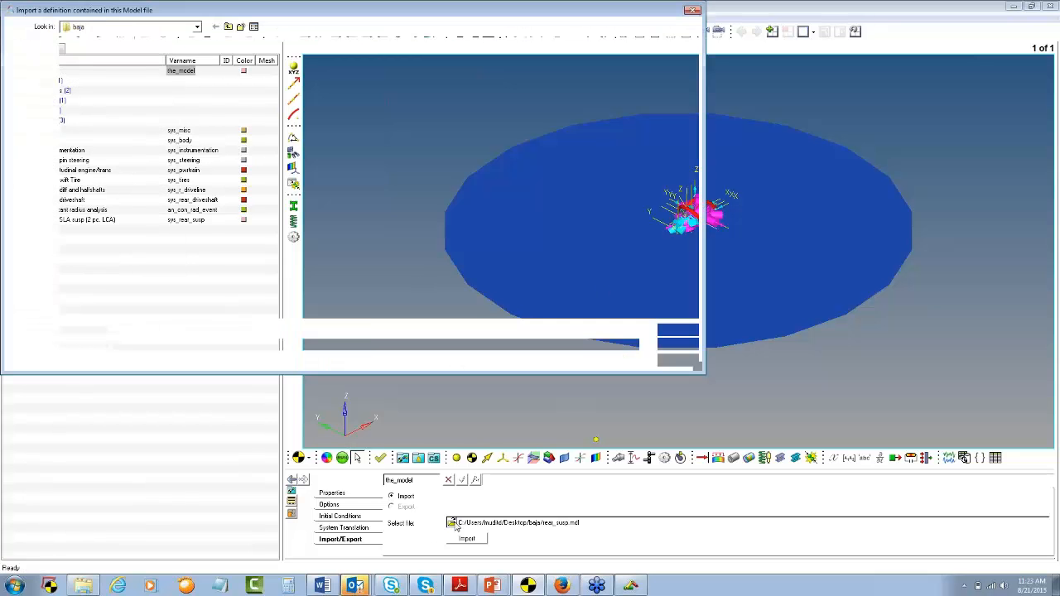
pyautogui.click(80, 66)
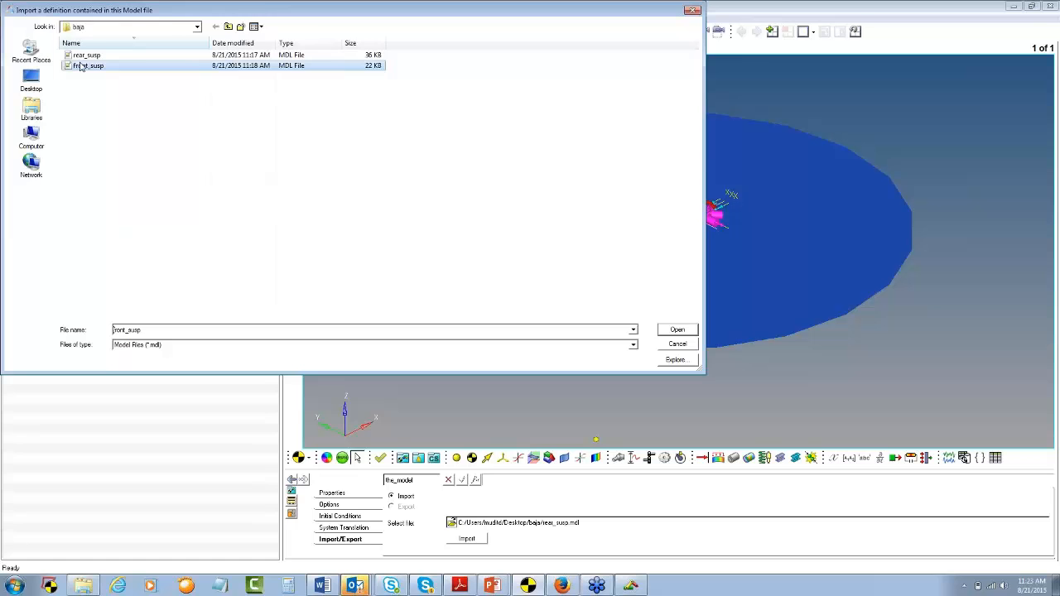
pyautogui.doubleClick(81, 66)
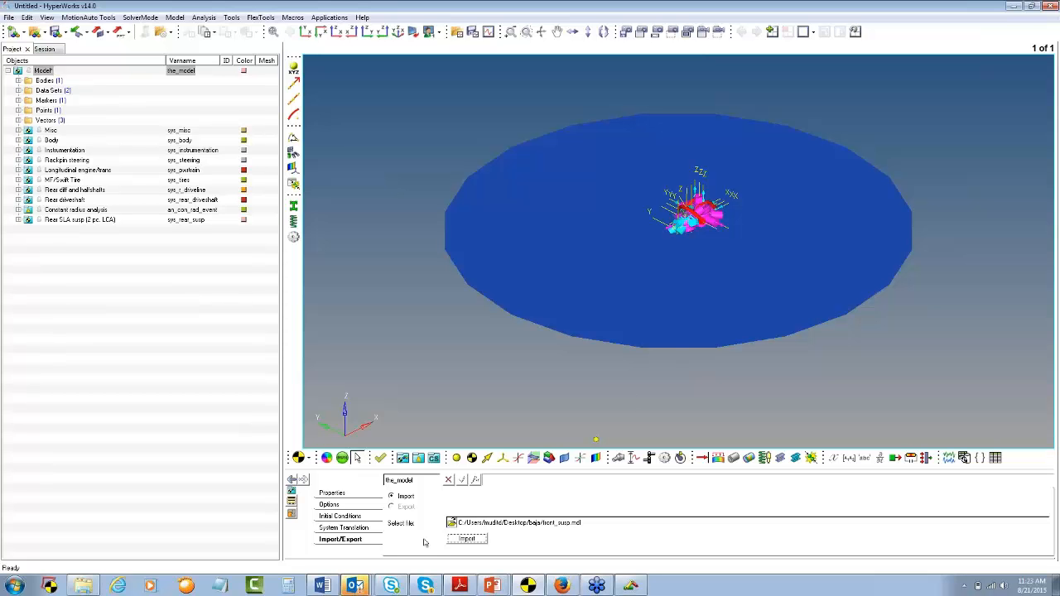
# Step: Import the Frnt macpherson susp (1 pc. LCA) definition as sys_frnt_susp, check the model and dismiss the message log
pyautogui.click(465, 540)
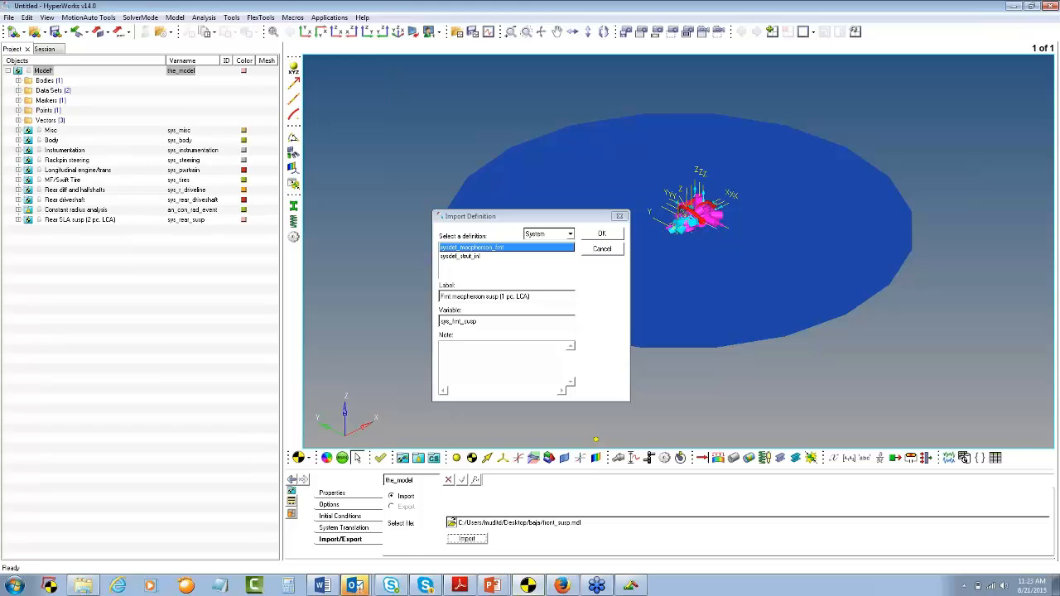
pyautogui.press('Return')
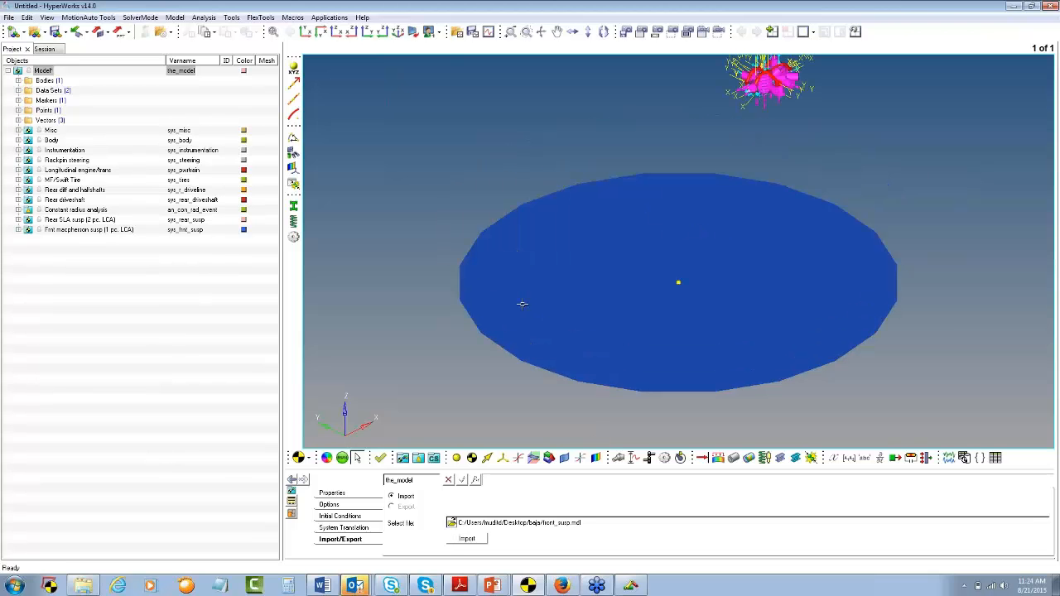
pyautogui.keyDown('ctrl'); pyautogui.moveTo(527, 289); pyautogui.dragTo(507, 233, button='right'); pyautogui.keyUp('ctrl')
pyautogui.keyDown('ctrl'); pyautogui.moveTo(624, 247); pyautogui.dragTo(603, 293, button='right'); pyautogui.keyUp('ctrl')
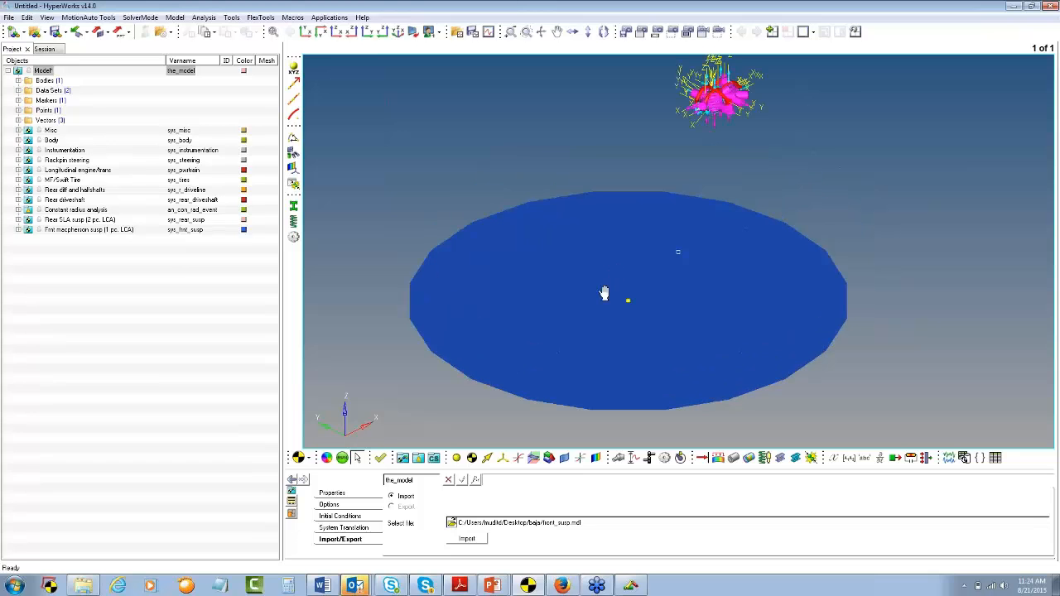
pyautogui.click(380, 458)
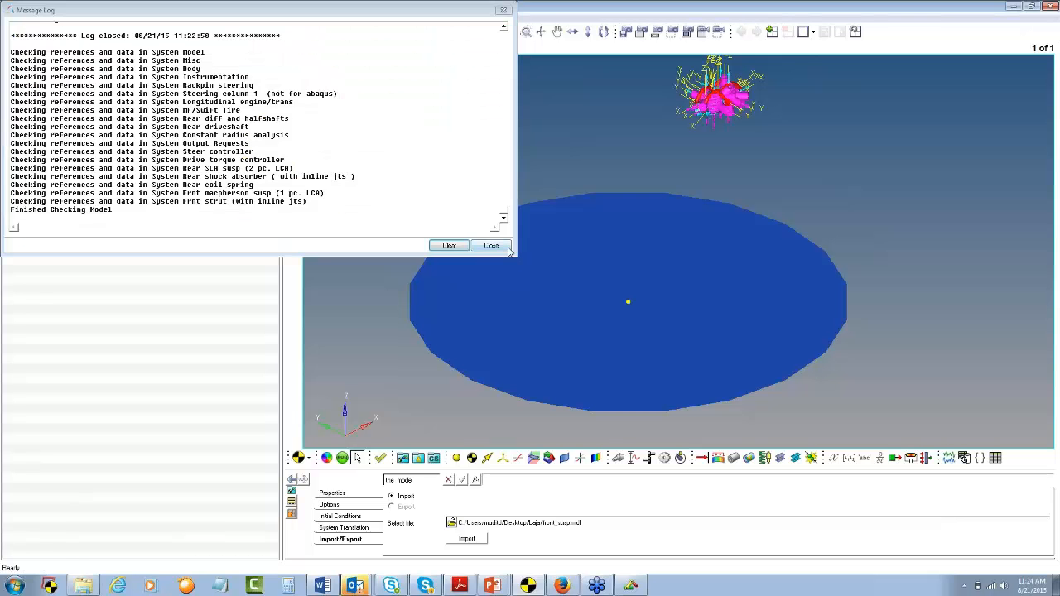
pyautogui.click(492, 246)
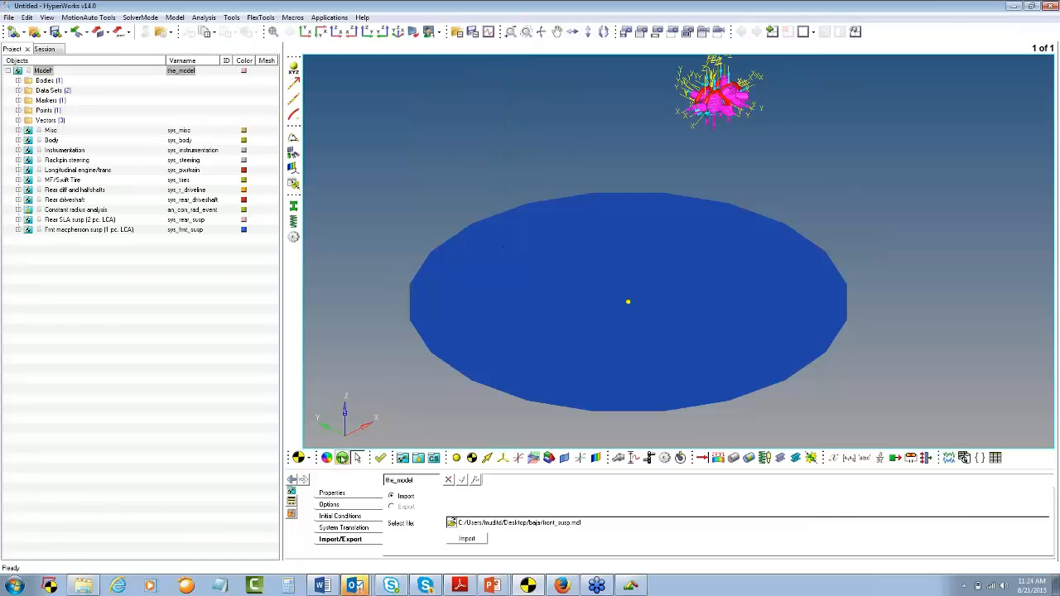
# Step: Run the constant radius model in MotionSolve, saving the solver file as test_full_cr in the Desktop's test folder
pyautogui.click(342, 458)
pyautogui.click(435, 499)
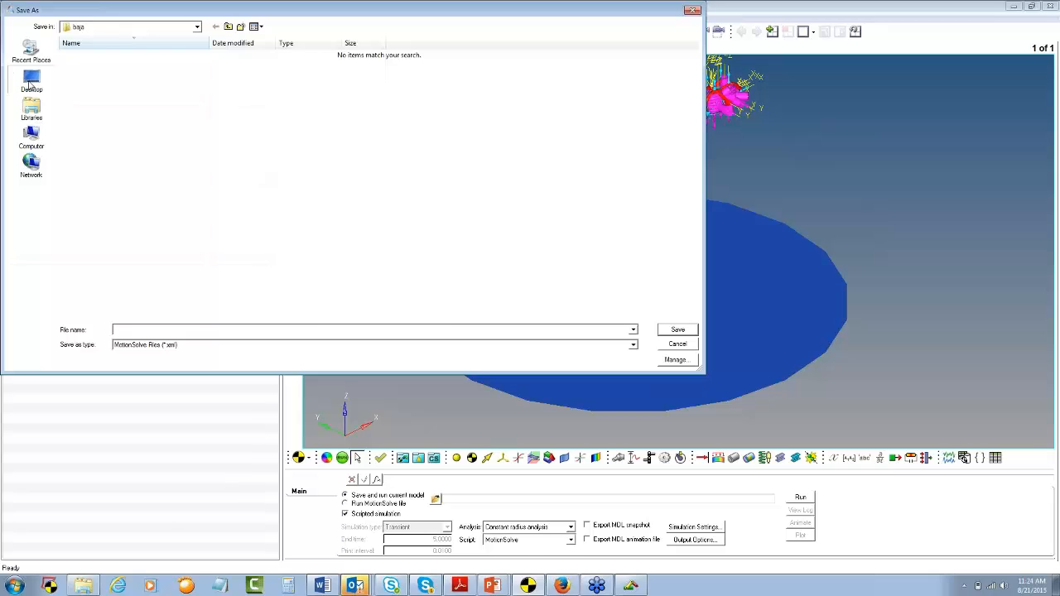
pyautogui.click(93, 82)
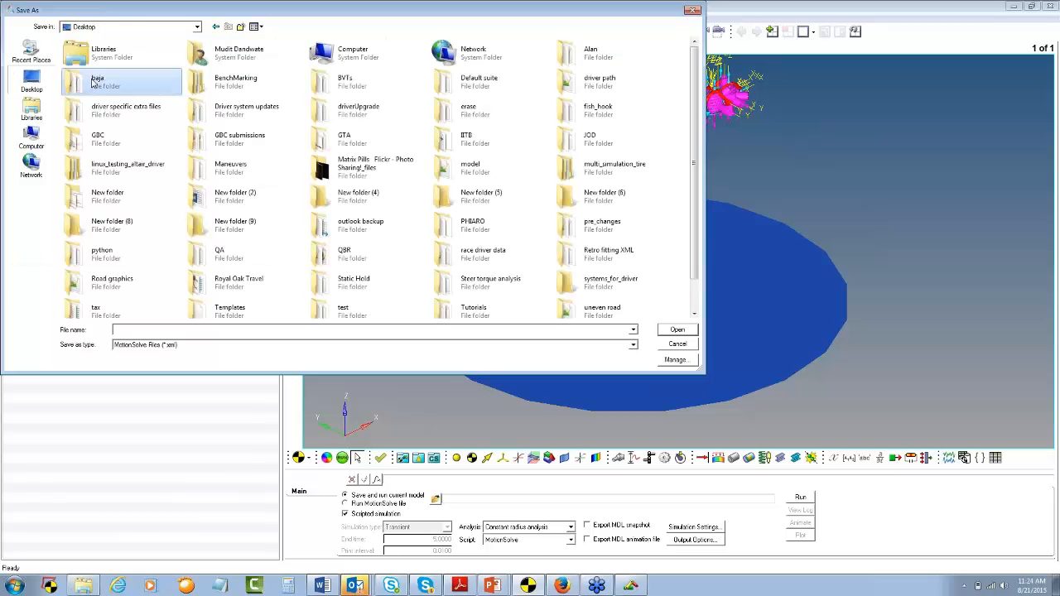
pyautogui.write('test')
pyautogui.press('Return')
pyautogui.press('Down')
pyautogui.press('Left')
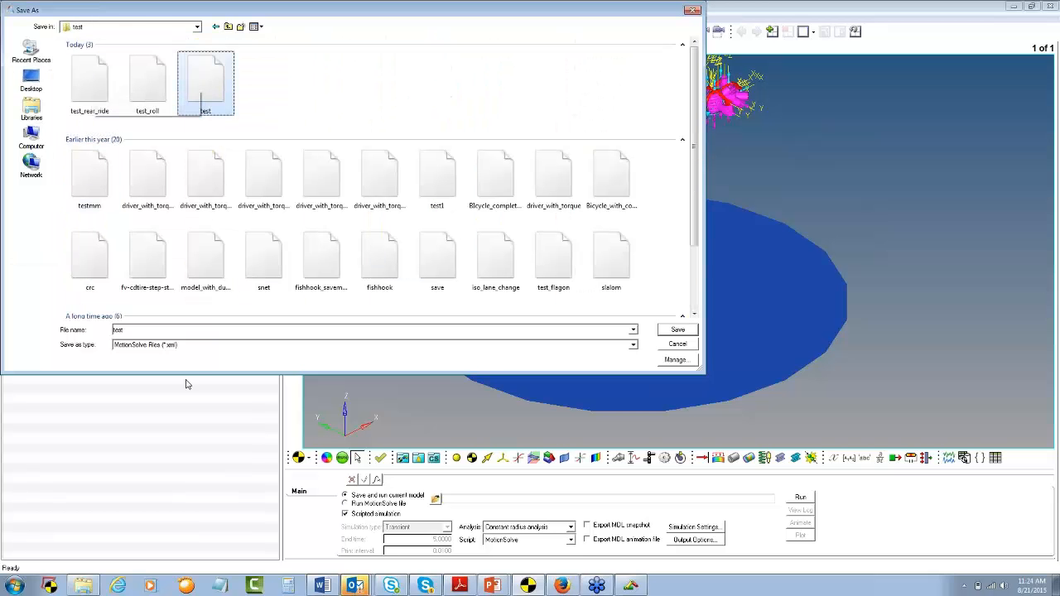
pyautogui.press('Tab')
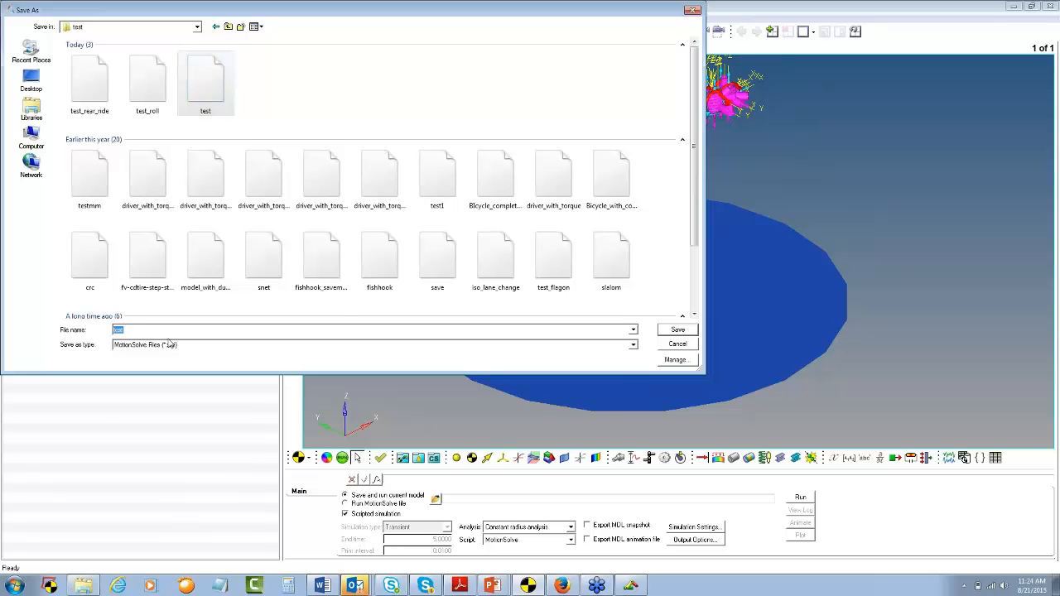
pyautogui.write('test_full_cr')
pyautogui.press('Return')
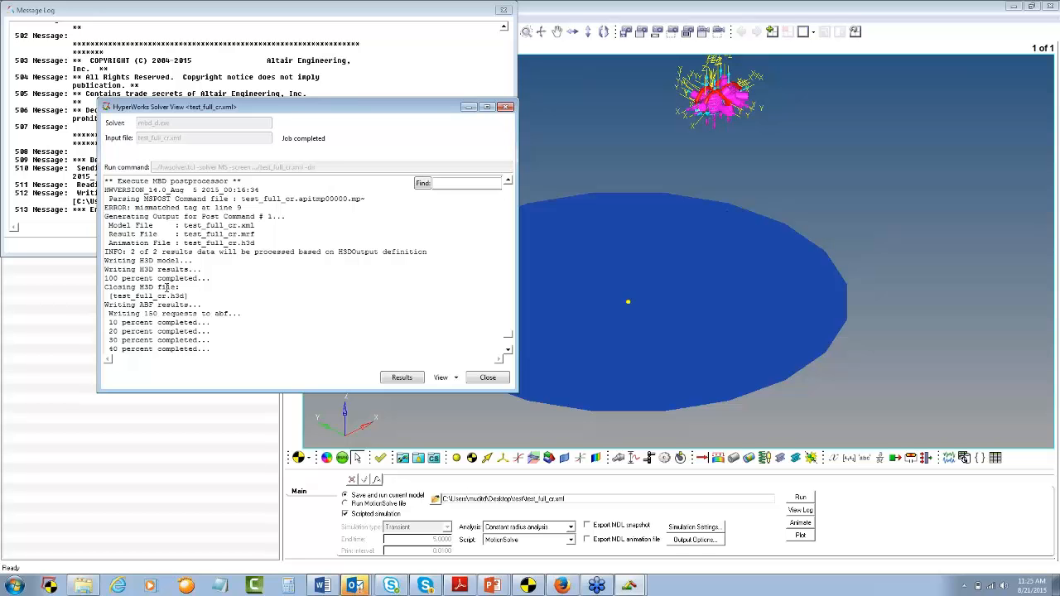
# Step: Review the solver messages of the completed run and close the solver view and message log
pyautogui.scroll(5, 170, 286)
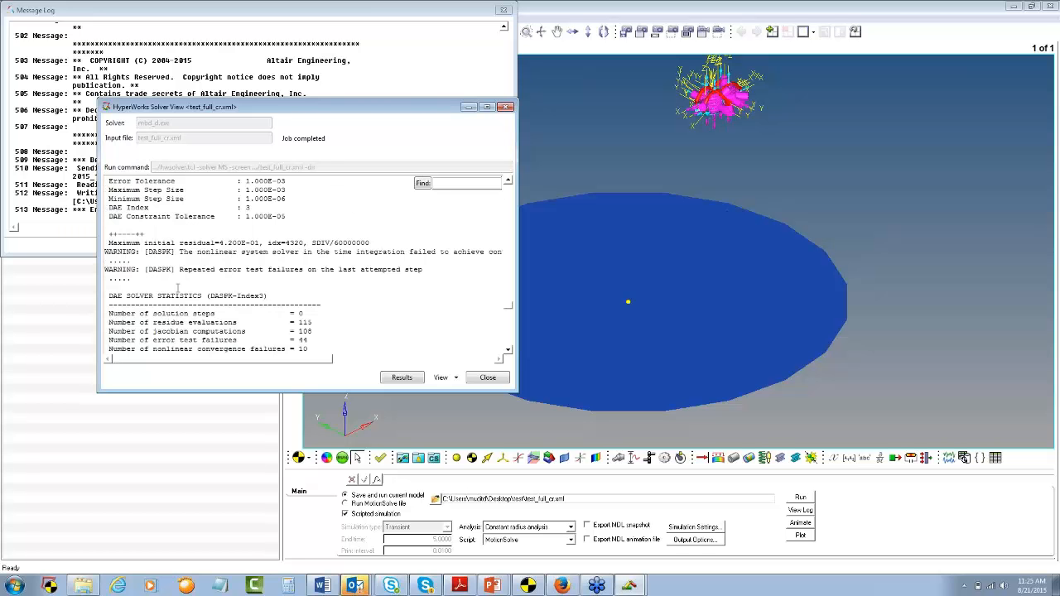
pyautogui.scroll(2, 177, 287)
pyautogui.click(488, 377)
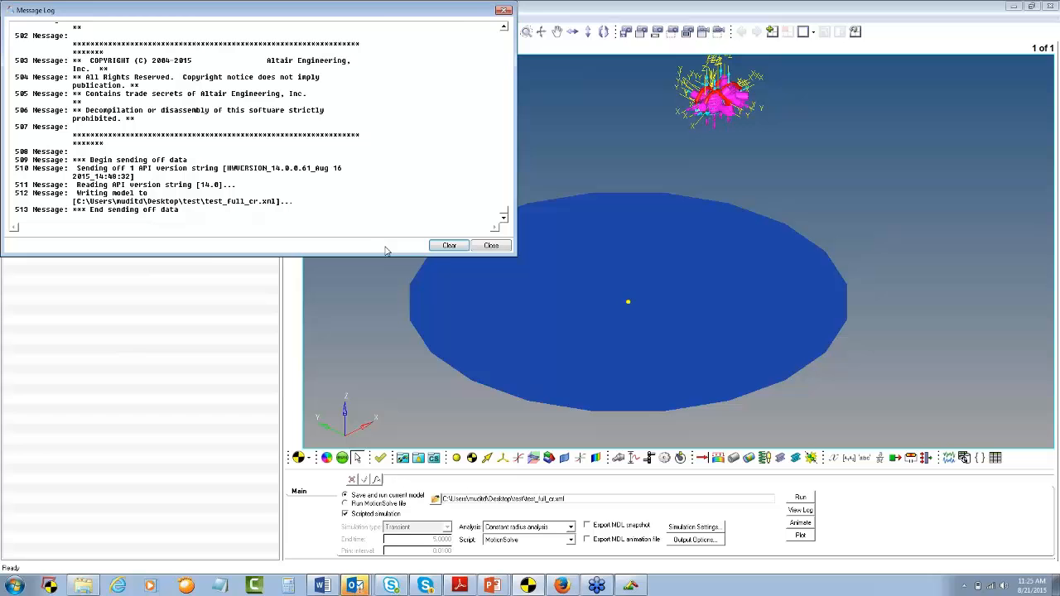
pyautogui.click(483, 247)
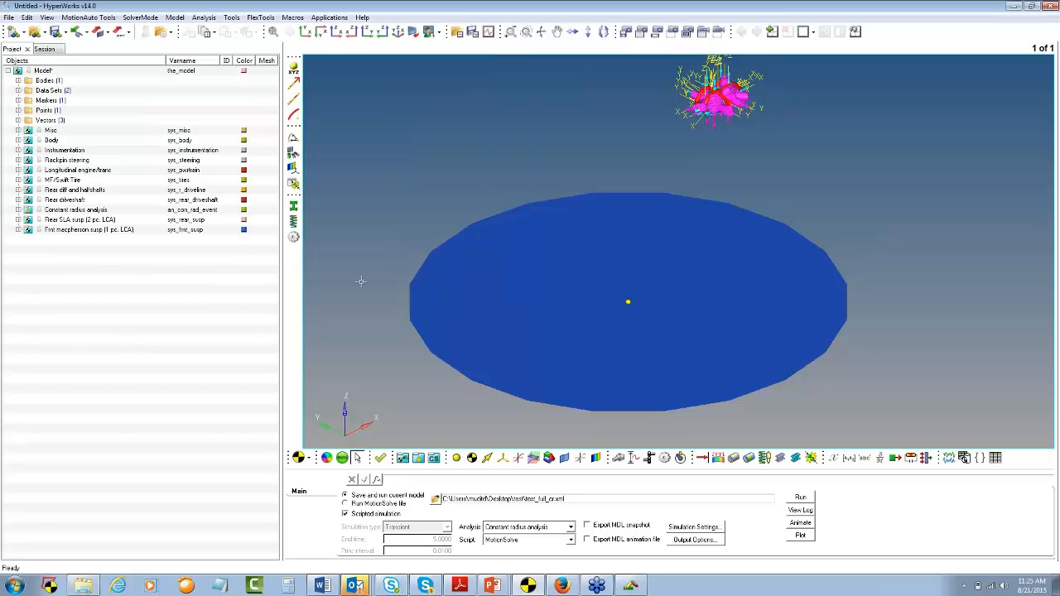
pyautogui.rightClick(91, 212)
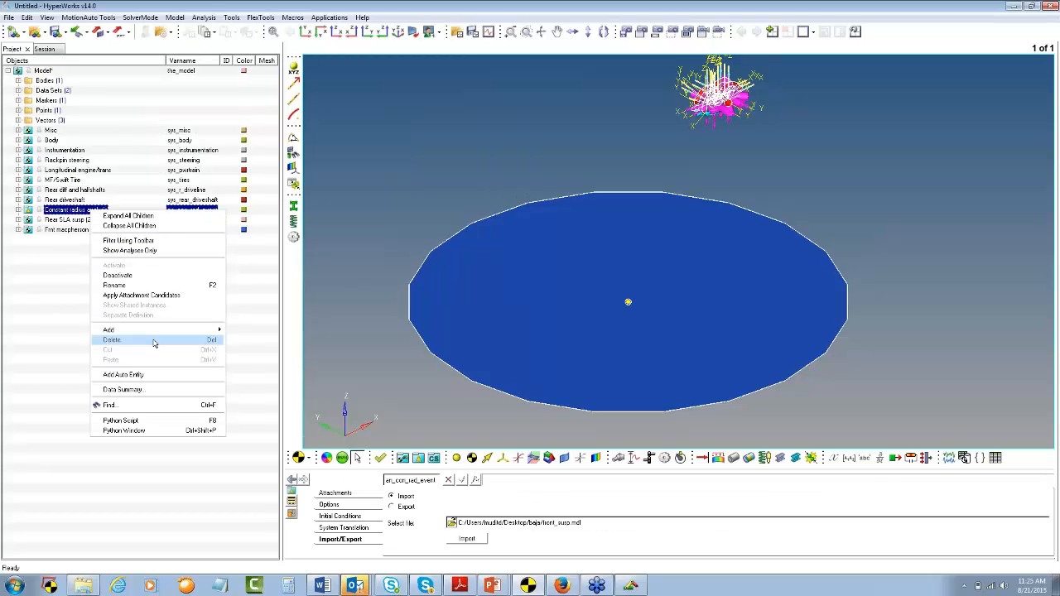
pyautogui.click(149, 340)
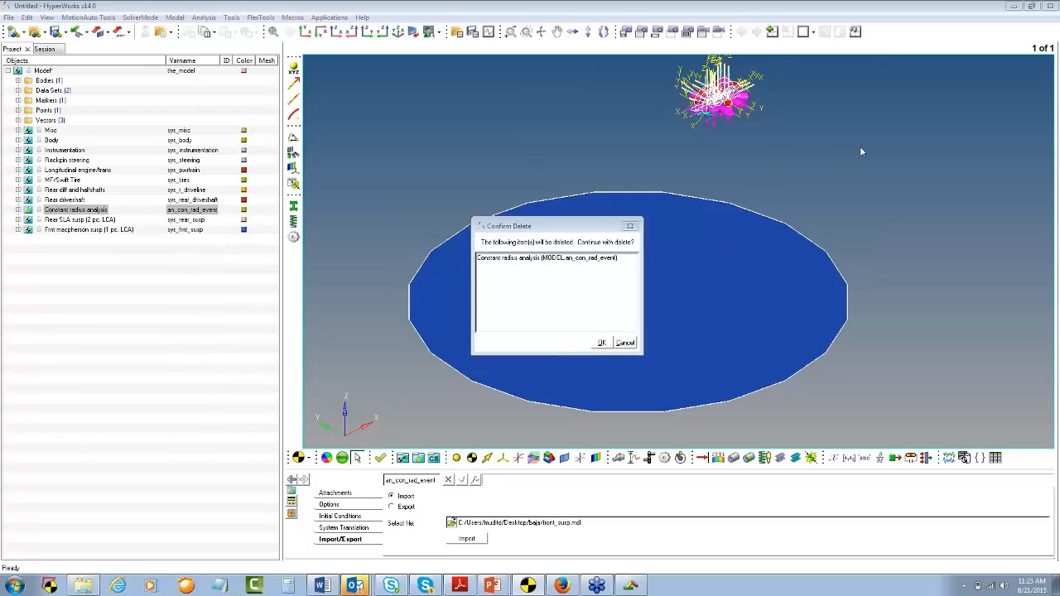
pyautogui.click(625, 342)
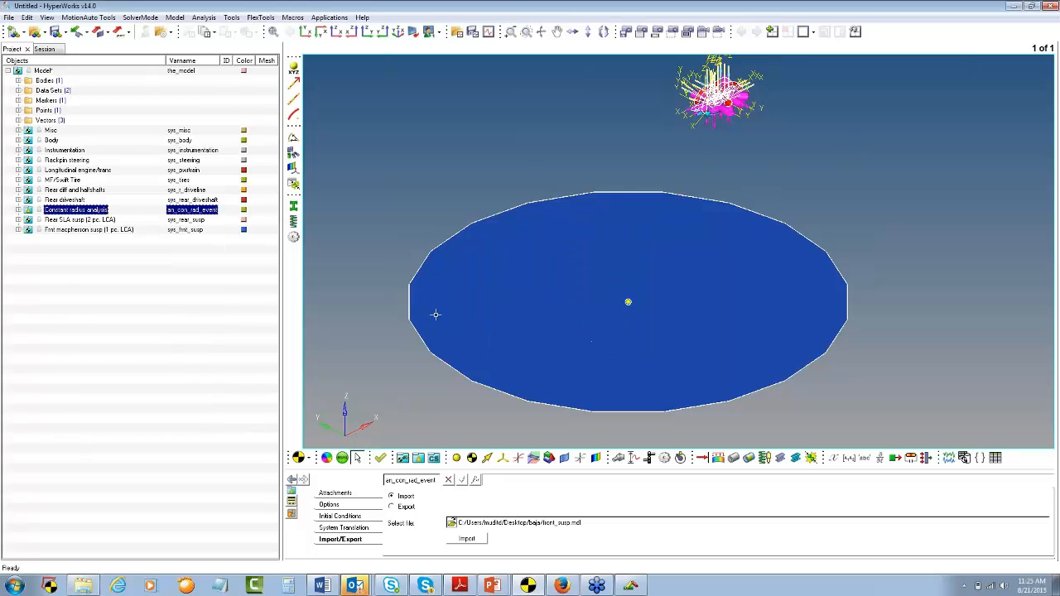
# Step: Delete the Constant radius analysis from the model
pyautogui.rightClick(66, 212)
pyautogui.click(124, 340)
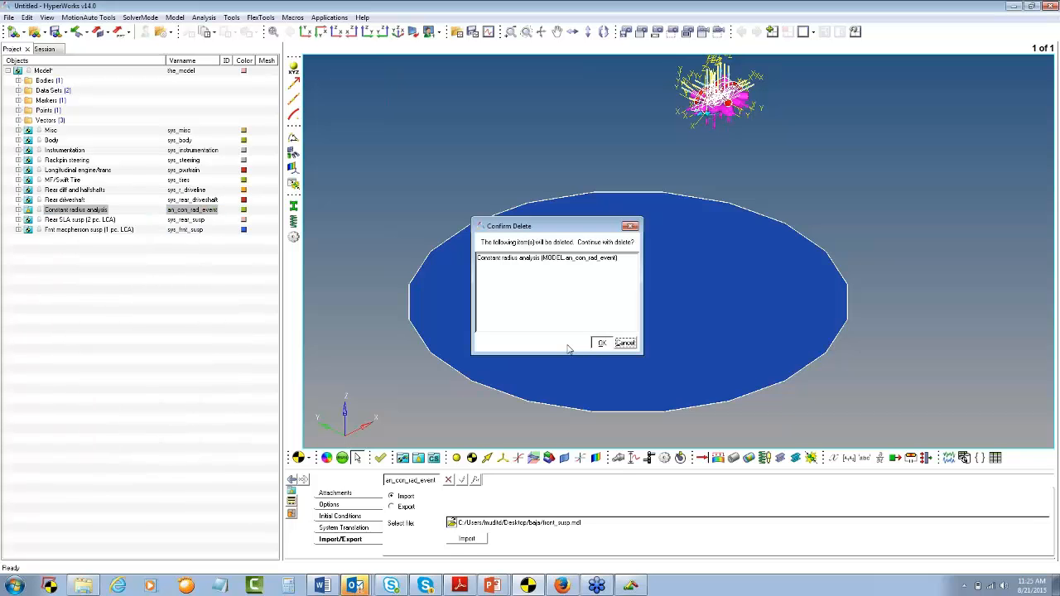
pyautogui.click(601, 342)
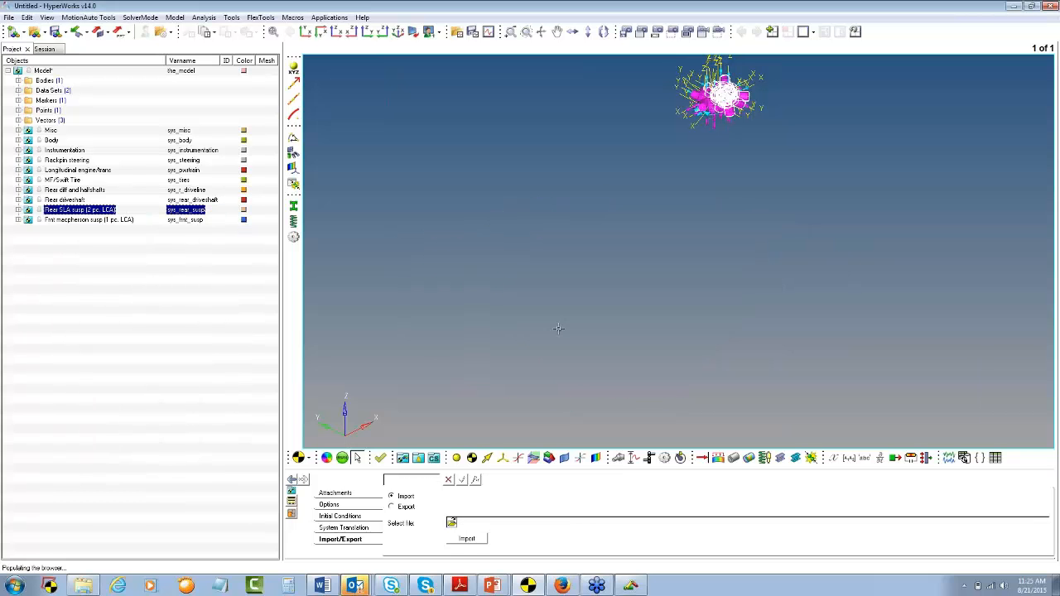
# Step: Add a new Constant radius analysis to the full-vehicle model with the Task Wizard
pyautogui.click(203, 18)
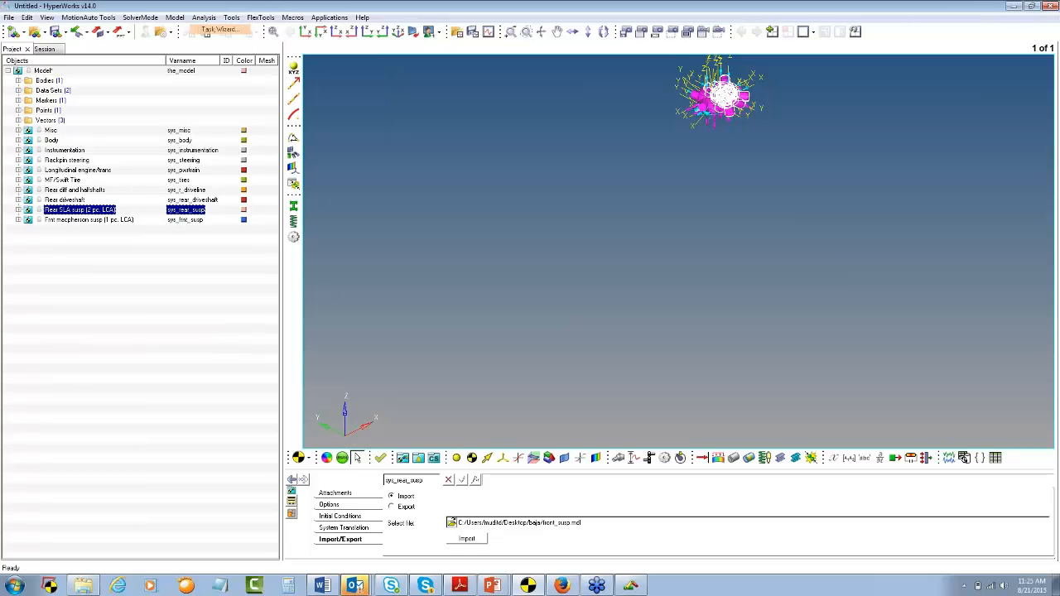
pyautogui.click(217, 28)
pyautogui.click(619, 439)
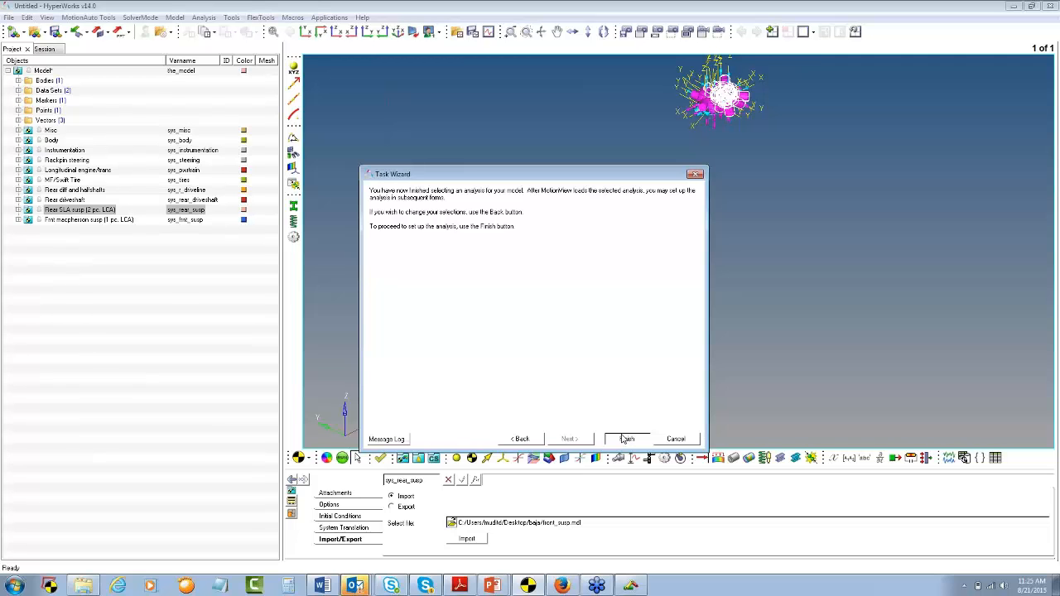
pyautogui.click(625, 439)
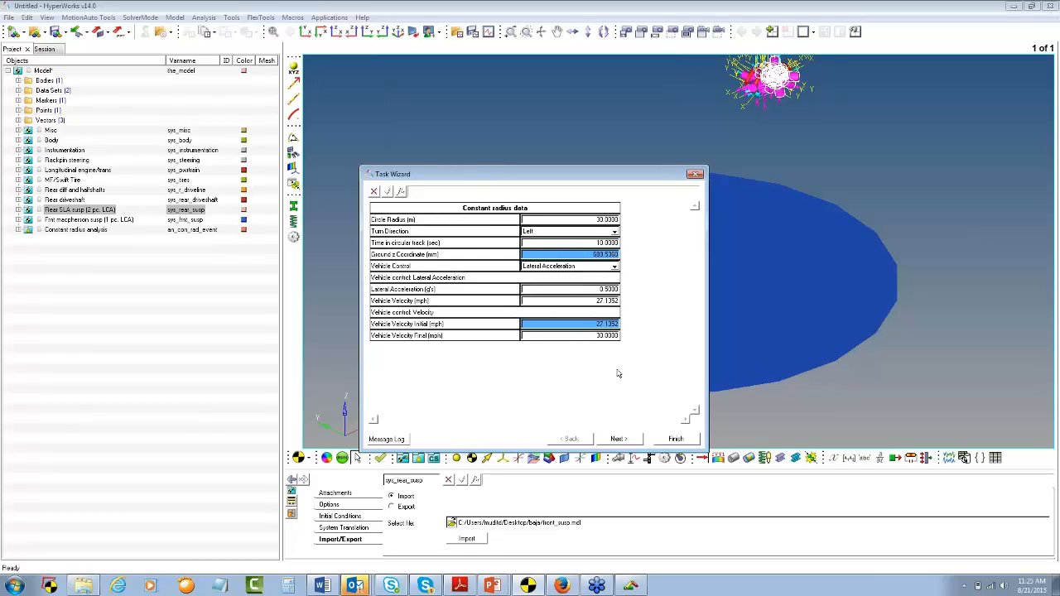
# Step: Set the constant radius event's lateral acceleration to 0.1 g, keeping the circle radius at 30 m
pyautogui.click(590, 219)
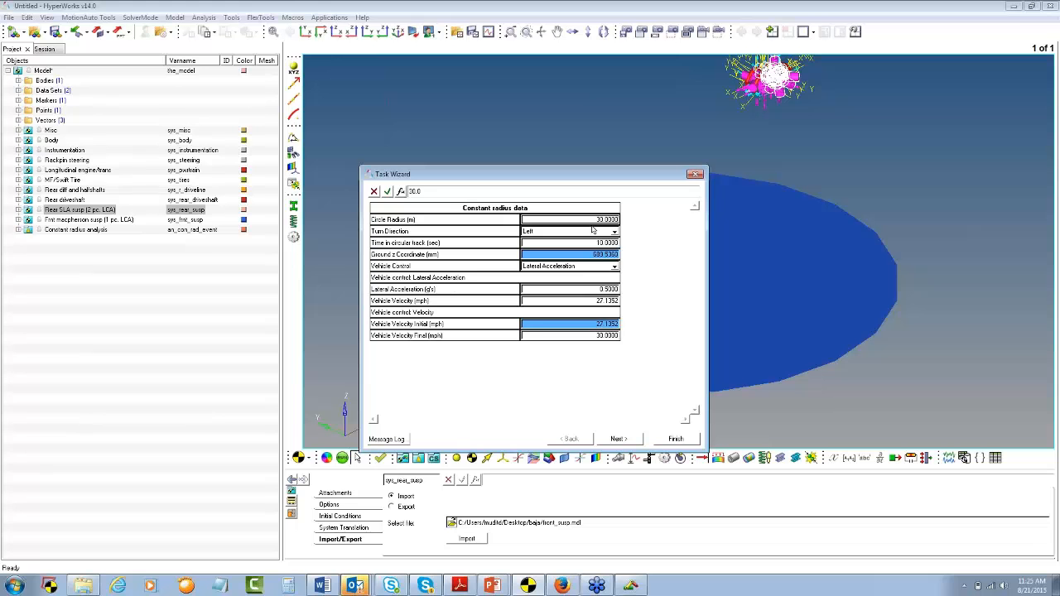
pyautogui.press('Return')
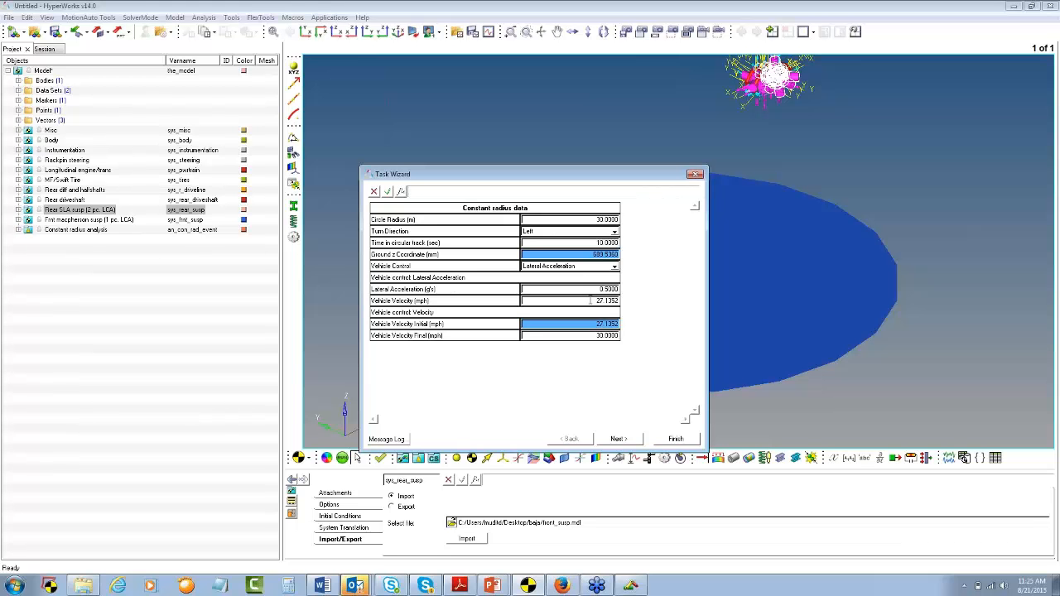
pyautogui.click(590, 289)
pyautogui.write('0.1')
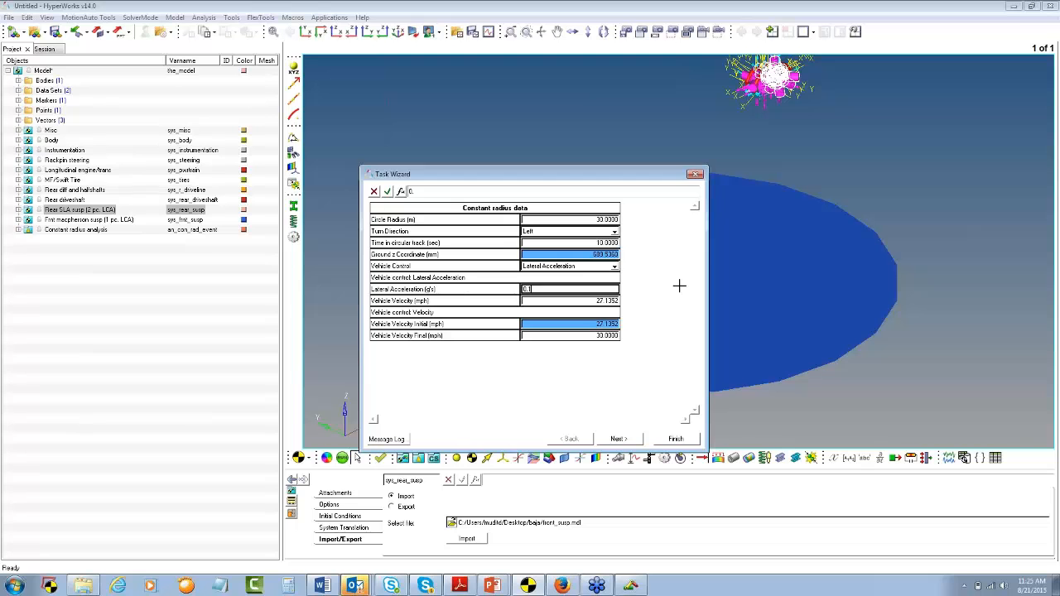
pyautogui.press('Return')
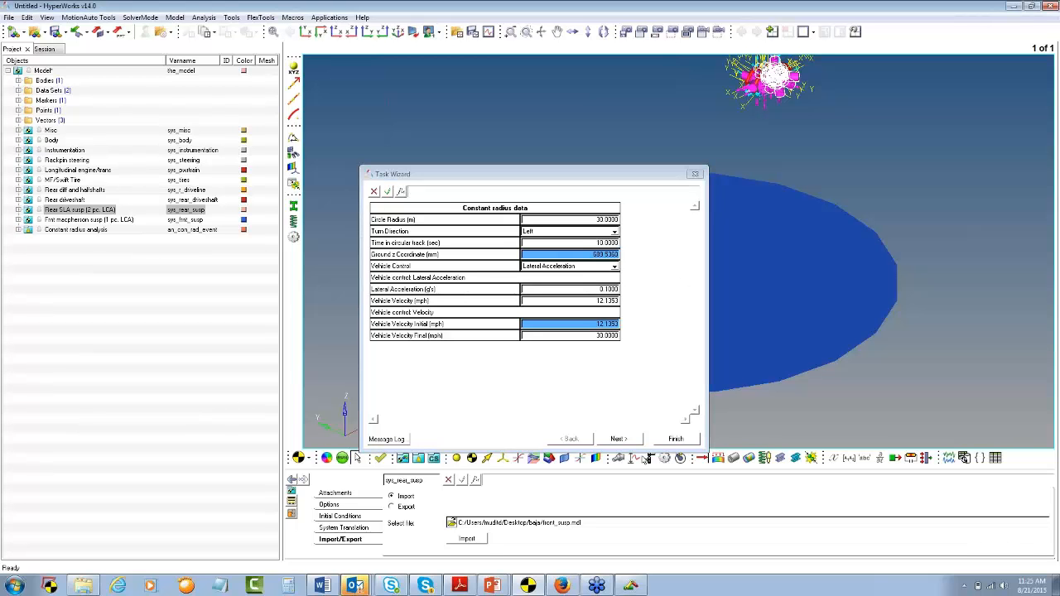
pyautogui.click(665, 439)
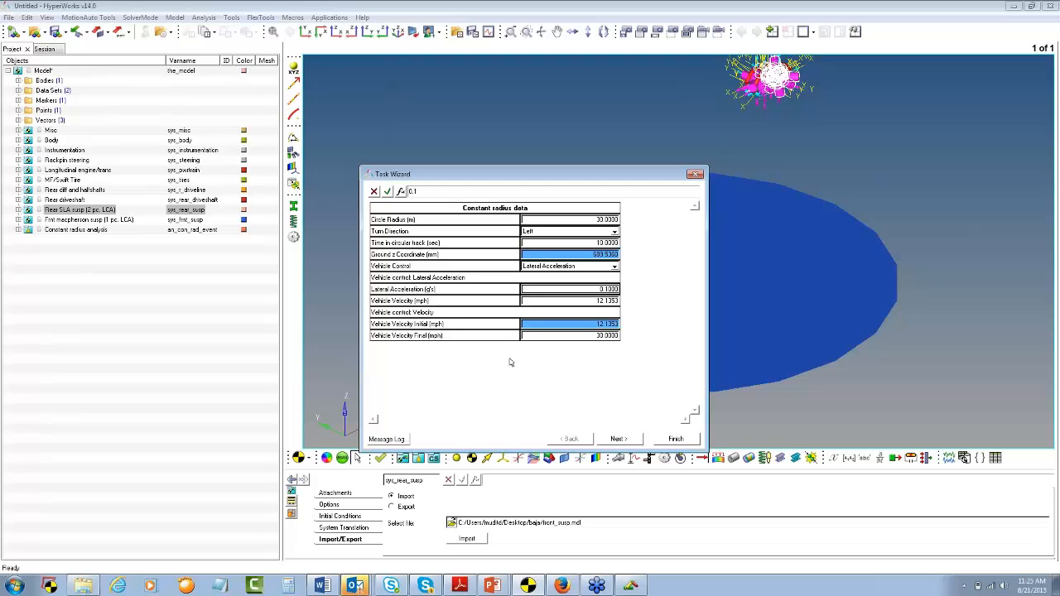
# Step: Set the final vehicle velocity to 12.1353 mph by copying the Vehicle Velocity value, and finish the analysis setup
pyautogui.click(571, 335)
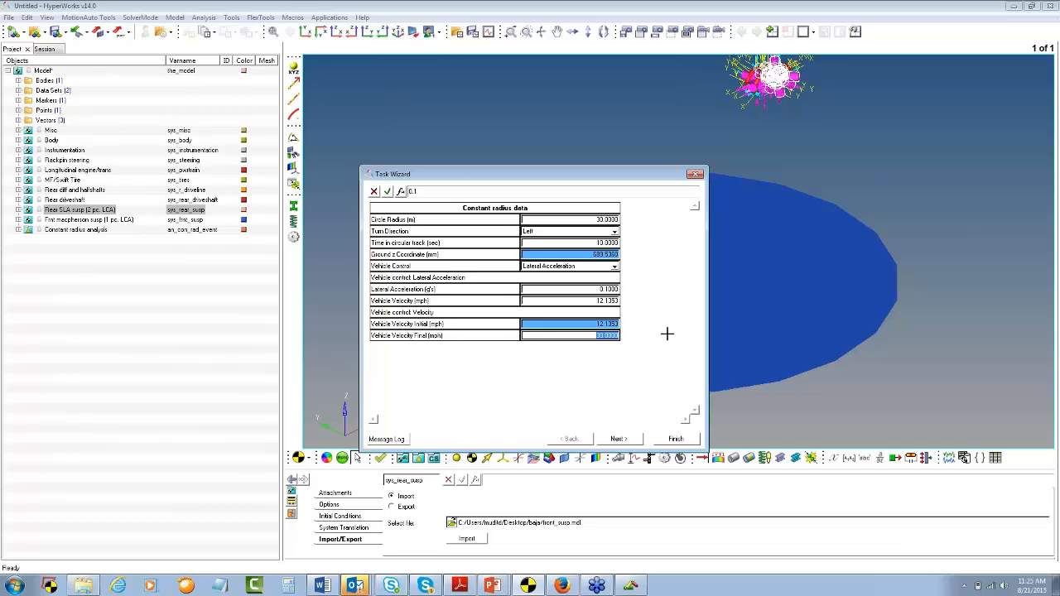
pyautogui.click(665, 304)
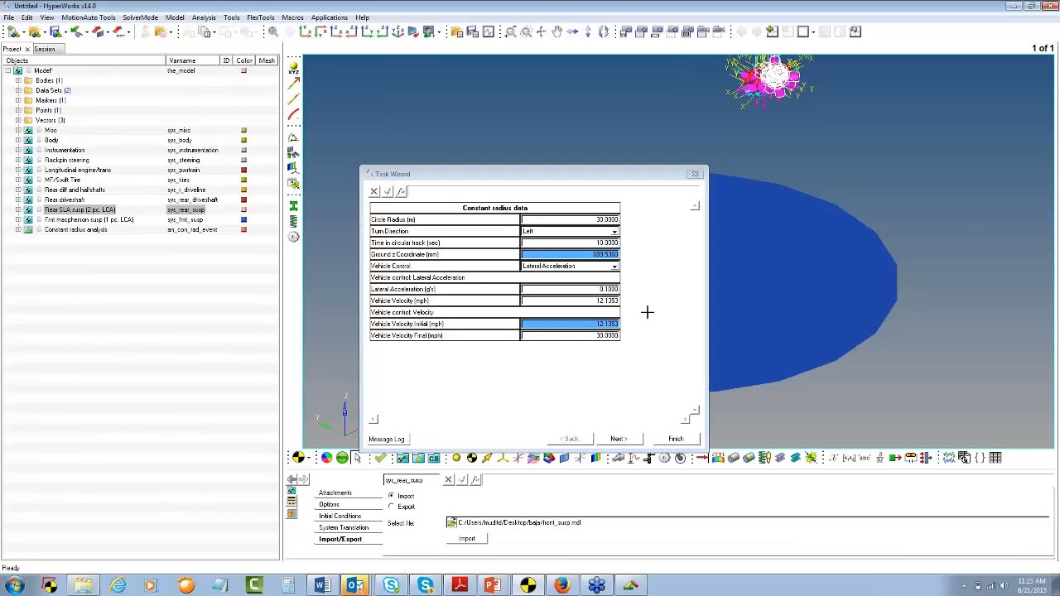
pyautogui.click(584, 302)
pyautogui.hotkey('ctrl', 'c')
pyautogui.click(596, 336)
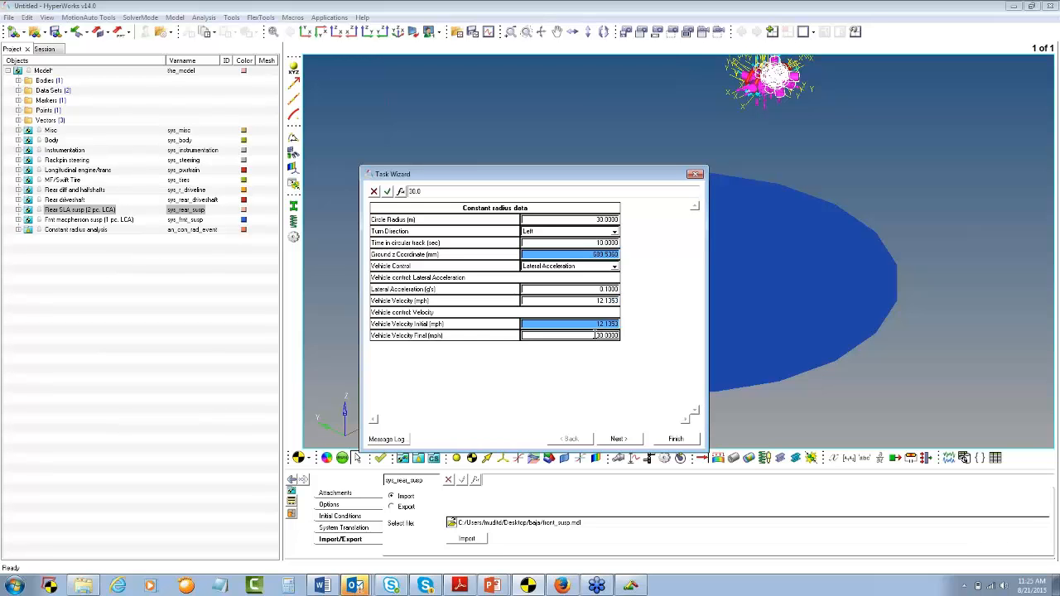
pyautogui.hotkey('ctrl', 'v')
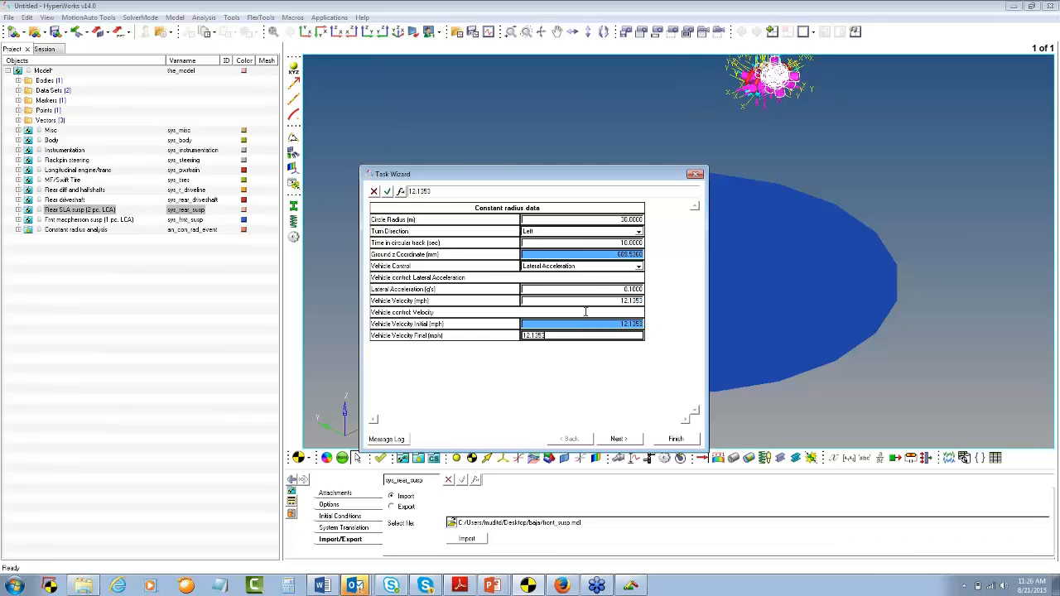
pyautogui.click(588, 303)
pyautogui.click(675, 439)
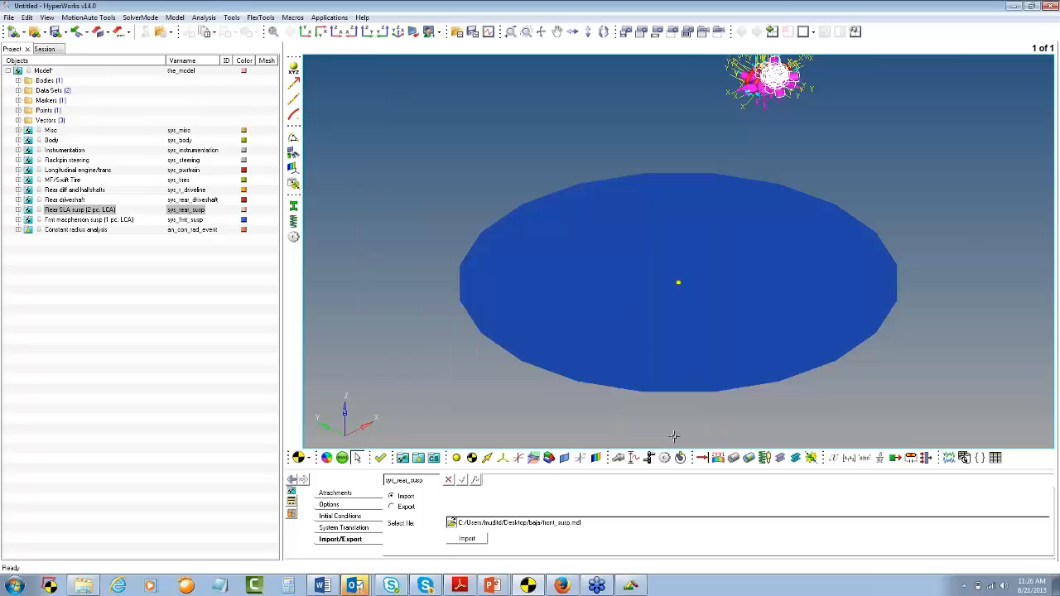
# Step: Rerun the constant radius model in MotionSolve with the existing test_full_cr.xml file and dismiss the message log
pyautogui.click(343, 458)
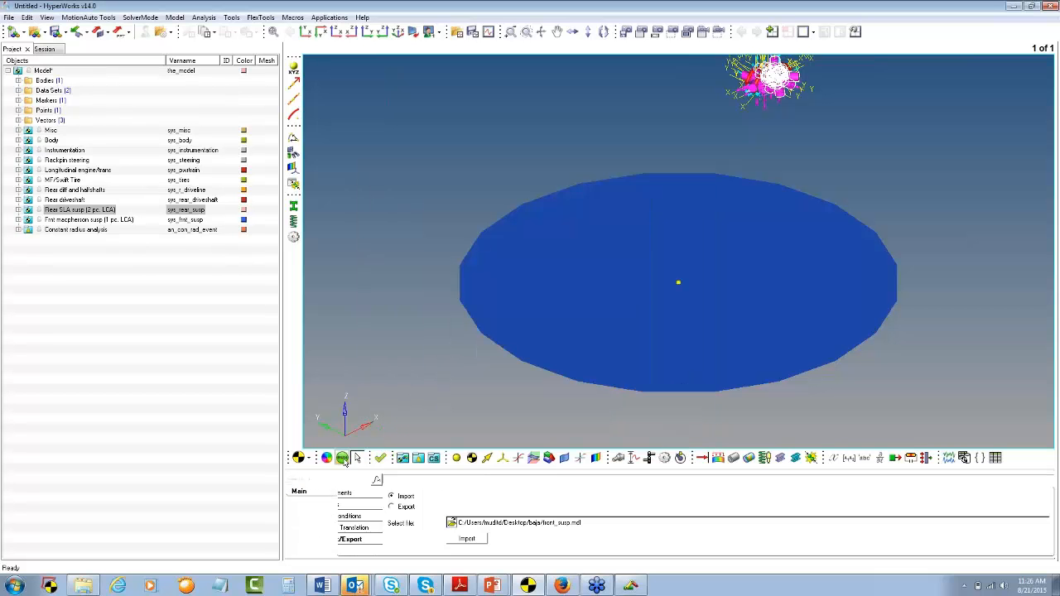
pyautogui.click(796, 497)
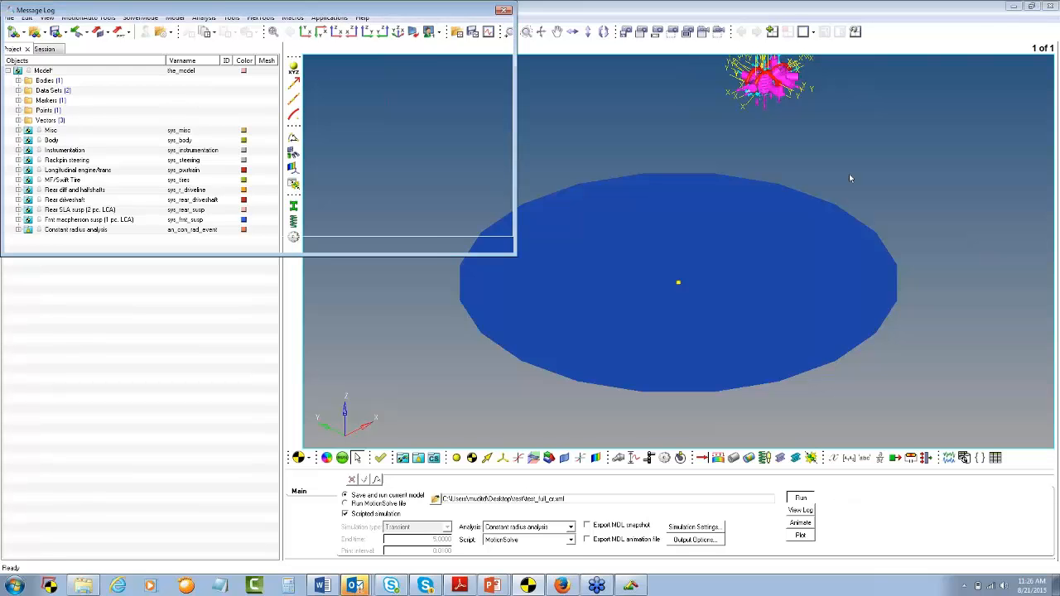
pyautogui.click(573, 182)
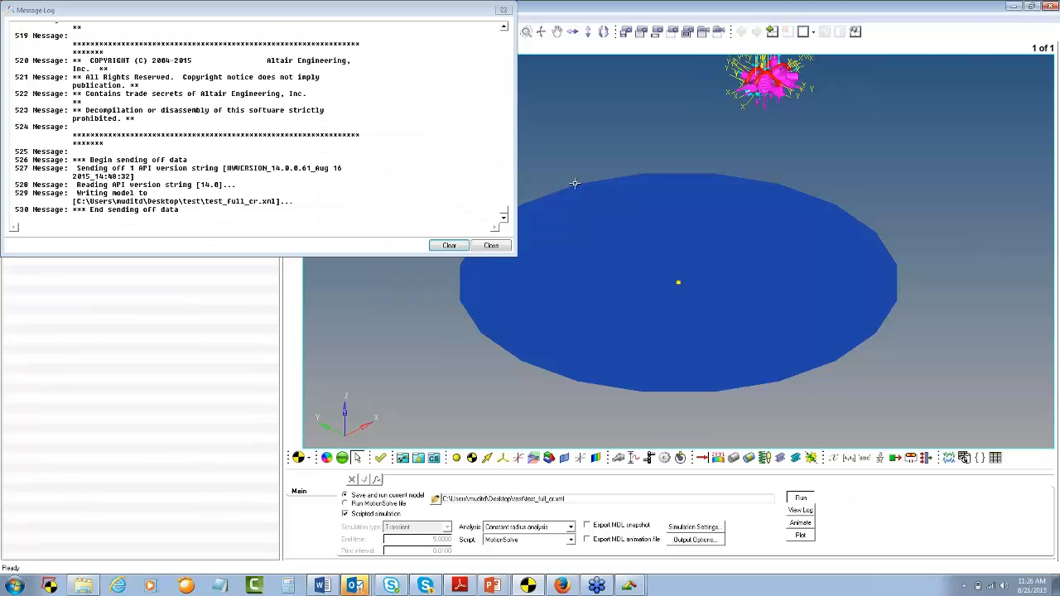
pyautogui.click(488, 244)
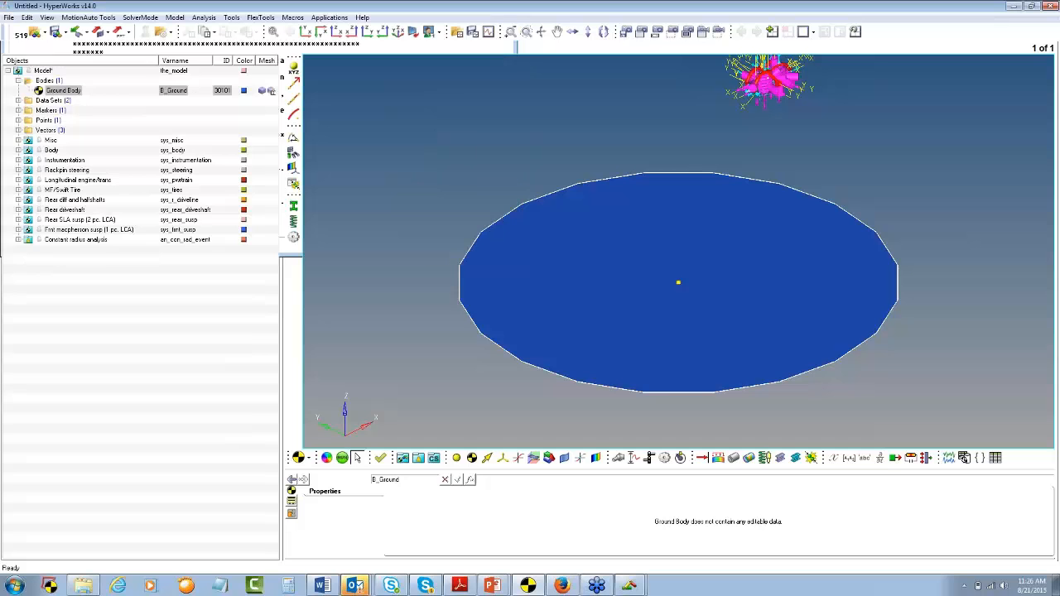
# Step: Add a new page and start assembling a front end of vehicle model with no driveline
pyautogui.click(771, 31)
pyautogui.click(175, 17)
pyautogui.click(197, 29)
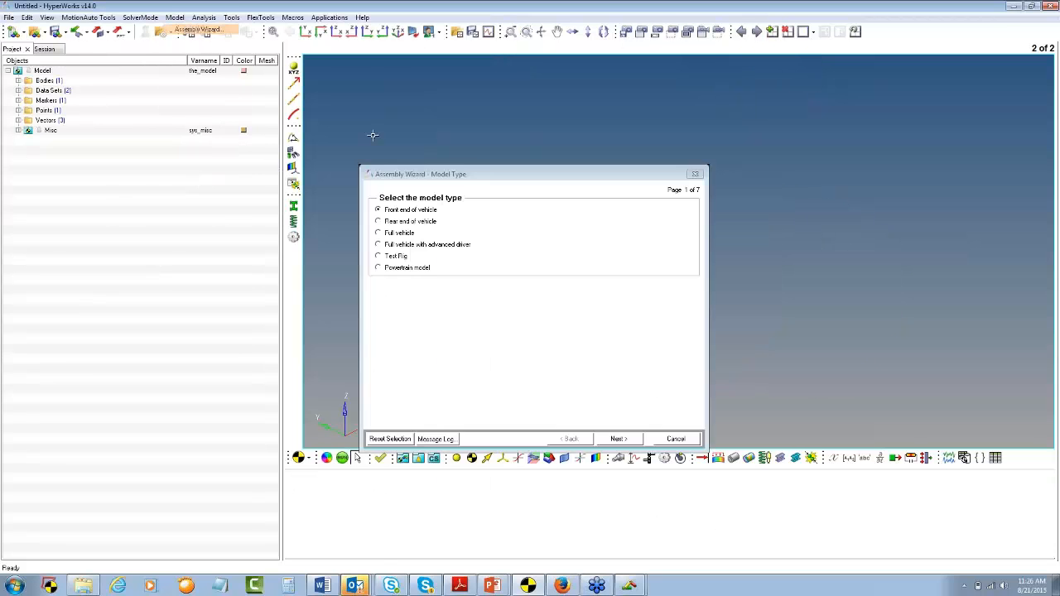
pyautogui.click(617, 439)
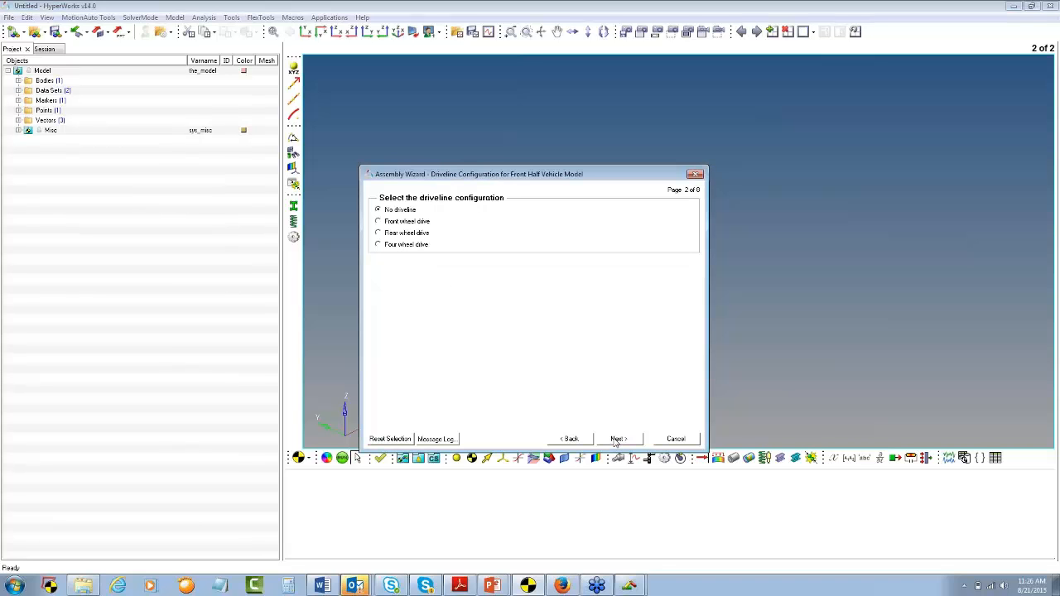
pyautogui.click(617, 440)
# Step: Examine the front suspension types offered for the front-end model, from macpherson to SLA and multilink, and cancel the assembly
pyautogui.click(455, 259)
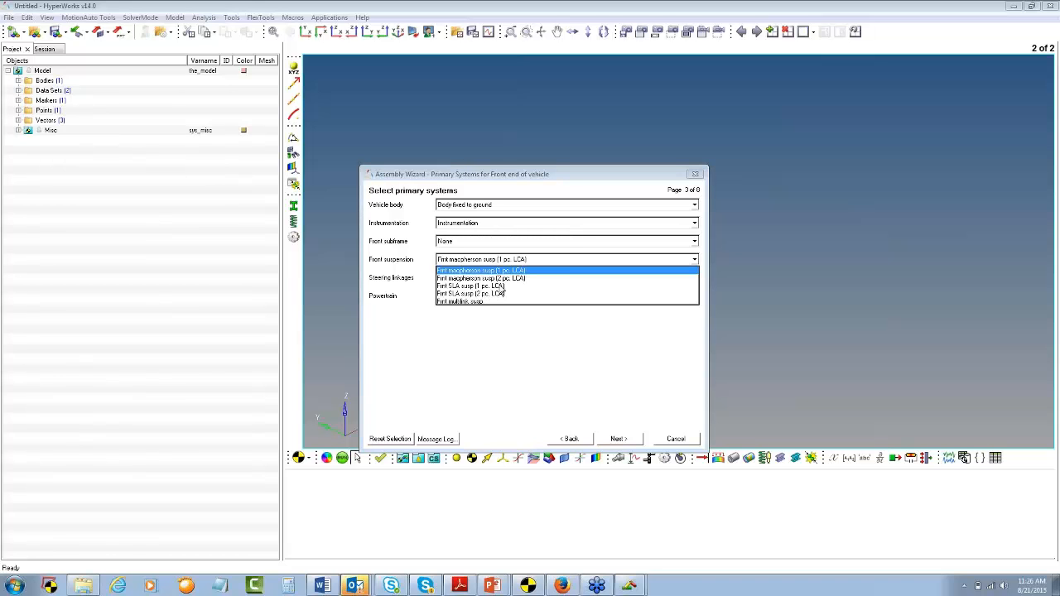
pyautogui.scroll(-1, 500, 289)
pyautogui.scroll(1, 500, 289)
pyautogui.scroll(-1, 484, 287)
pyautogui.scroll(1, 487, 288)
pyautogui.scroll(-1, 491, 293)
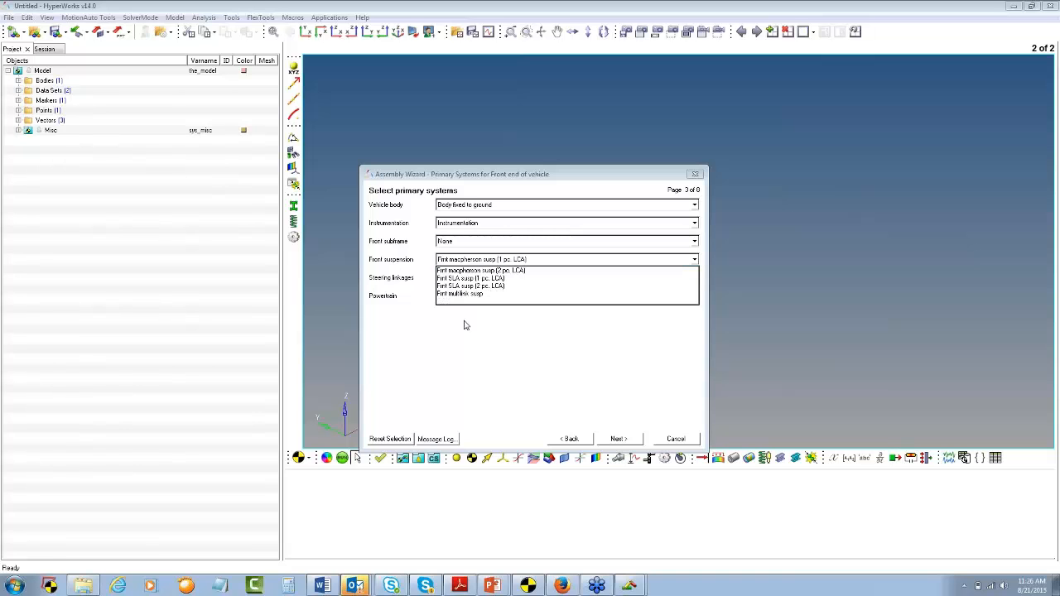
pyautogui.click(467, 324)
pyautogui.click(470, 260)
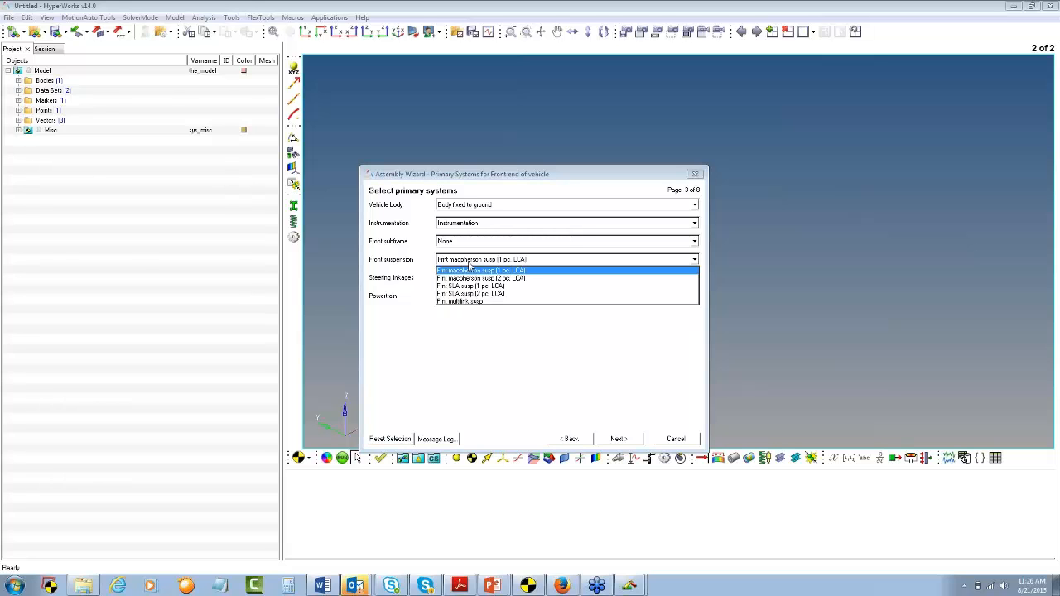
pyautogui.click(469, 261)
pyautogui.click(470, 262)
pyautogui.scroll(-1, 461, 300)
pyautogui.scroll(1, 462, 299)
pyautogui.scroll(-1, 461, 300)
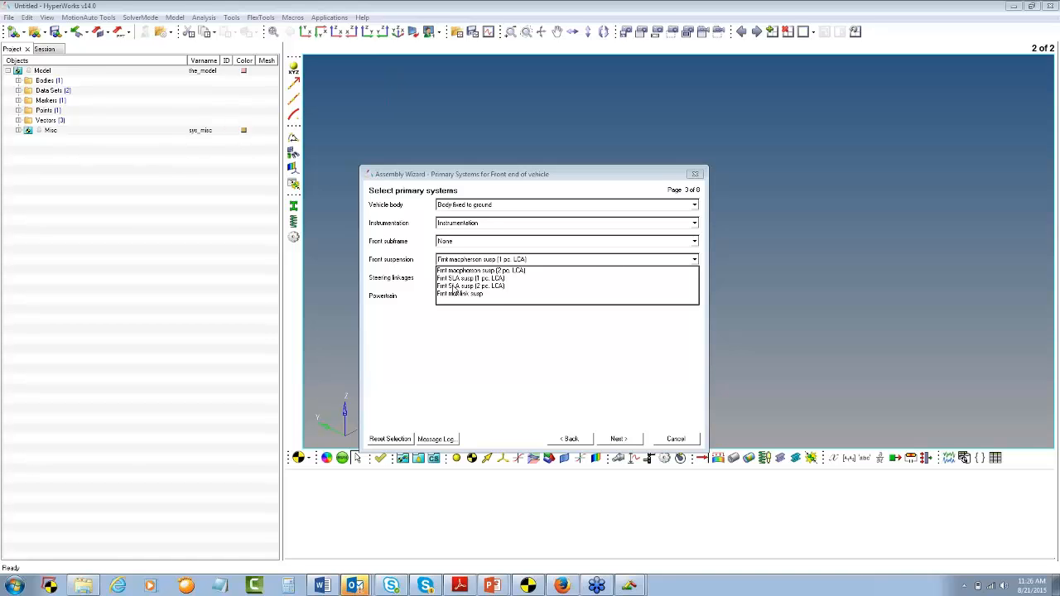
pyautogui.scroll(1, 454, 285)
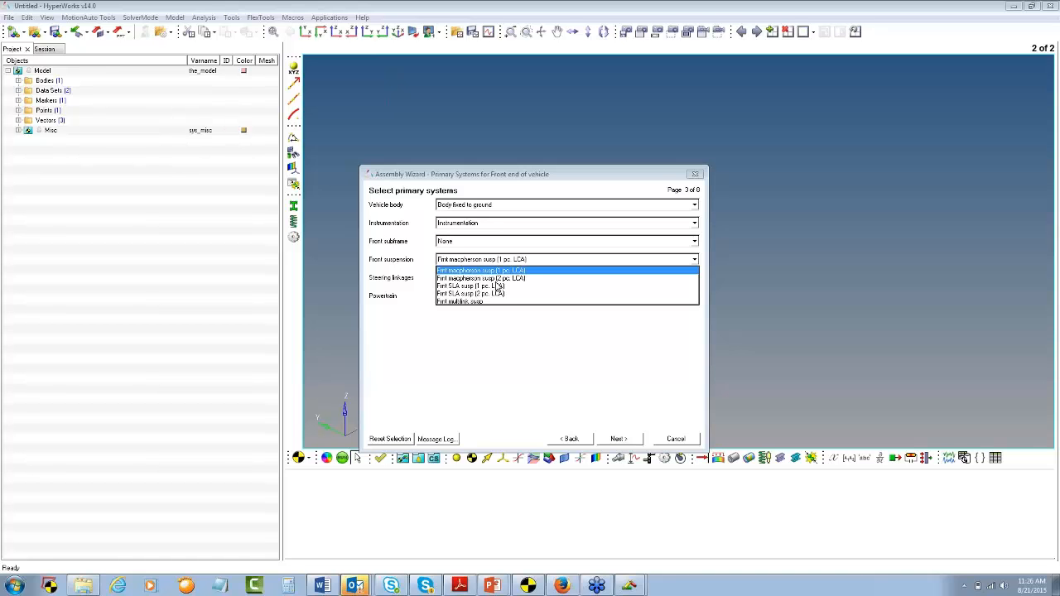
pyautogui.scroll(-1, 499, 287)
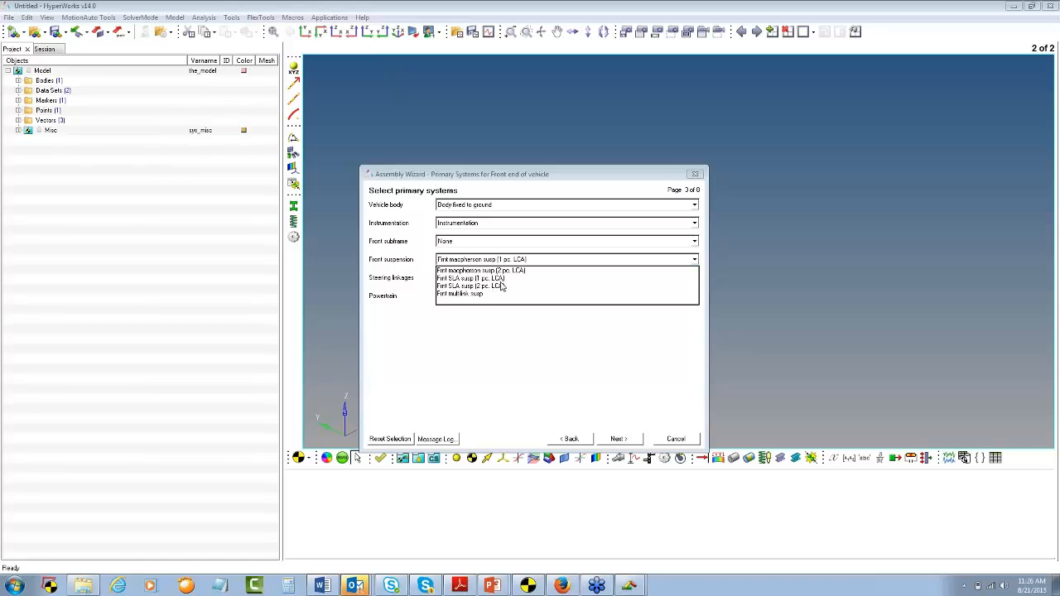
pyautogui.click(678, 439)
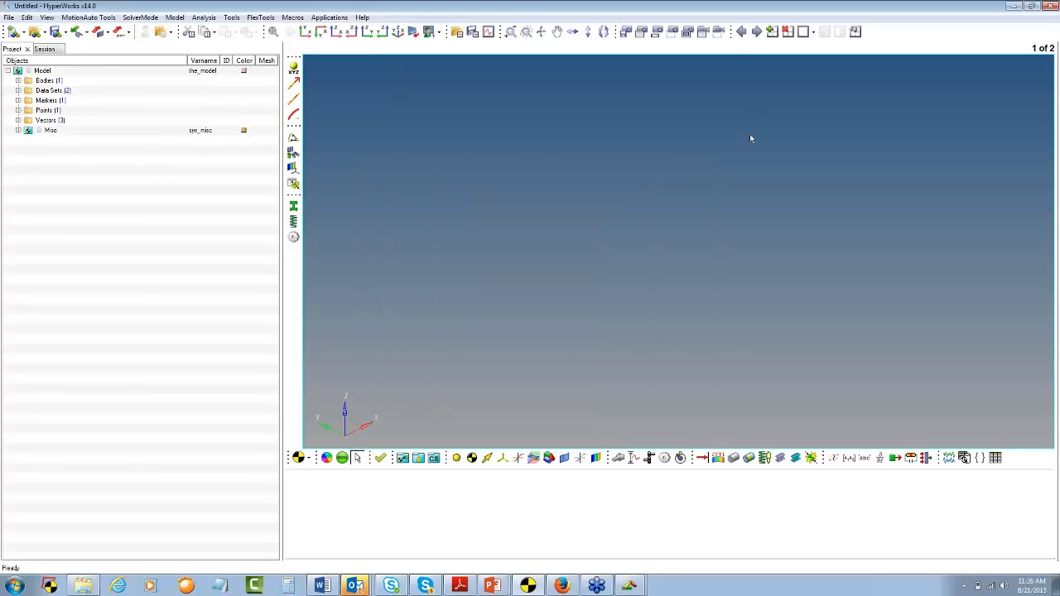
# Step: Review the solver output of the test_full_cr.xml run and close it
pyautogui.click(631, 591)
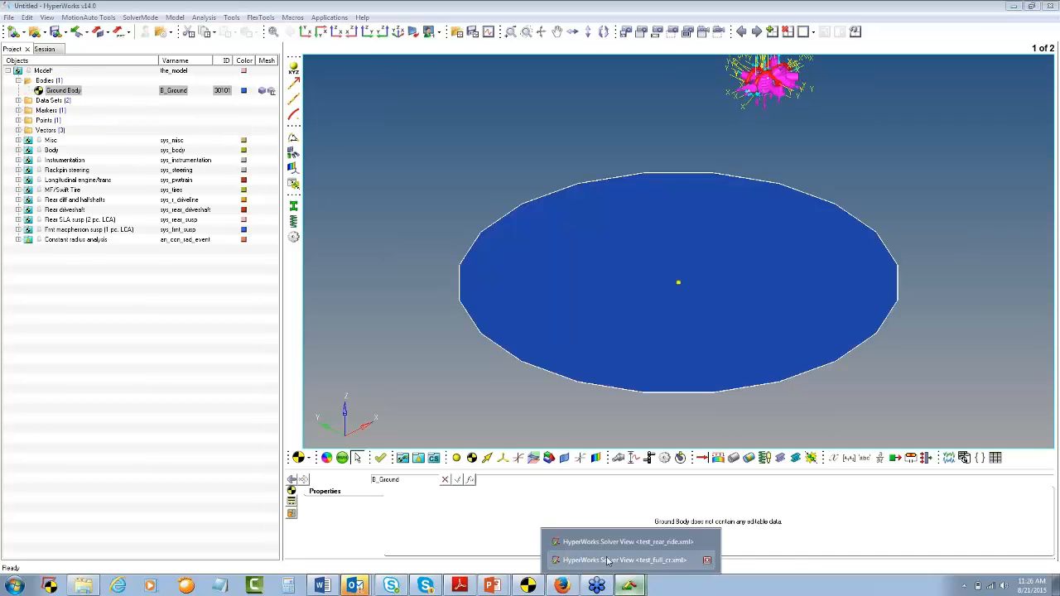
pyautogui.click(610, 562)
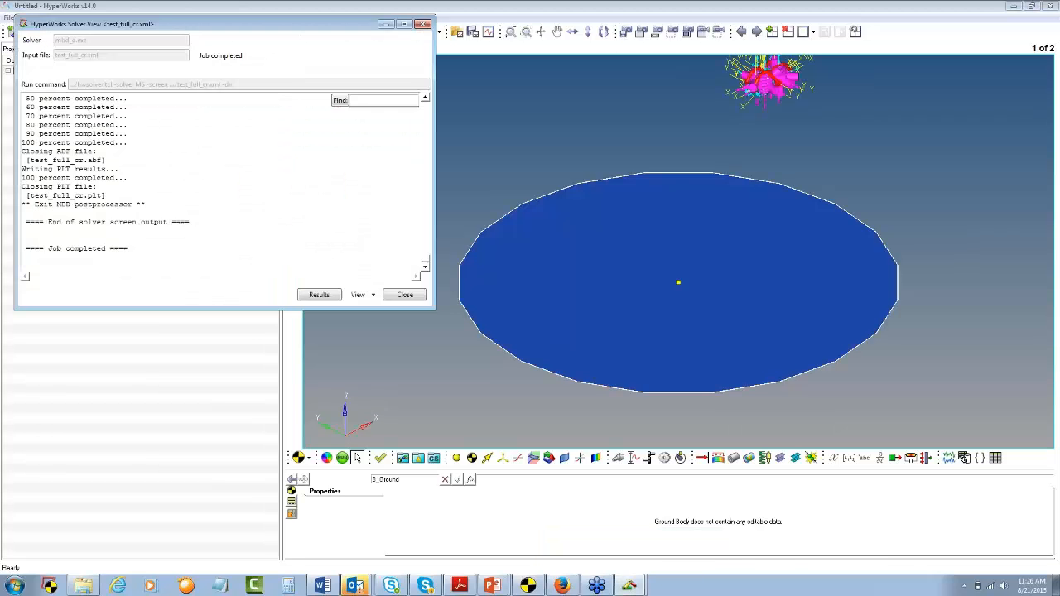
pyautogui.scroll(10, 295, 198)
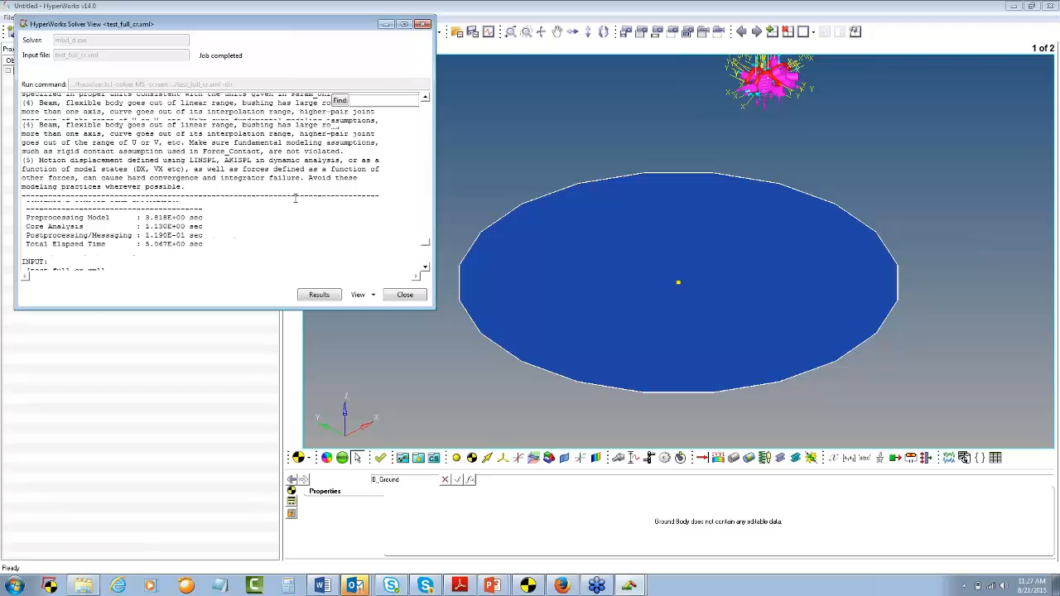
pyautogui.click(403, 298)
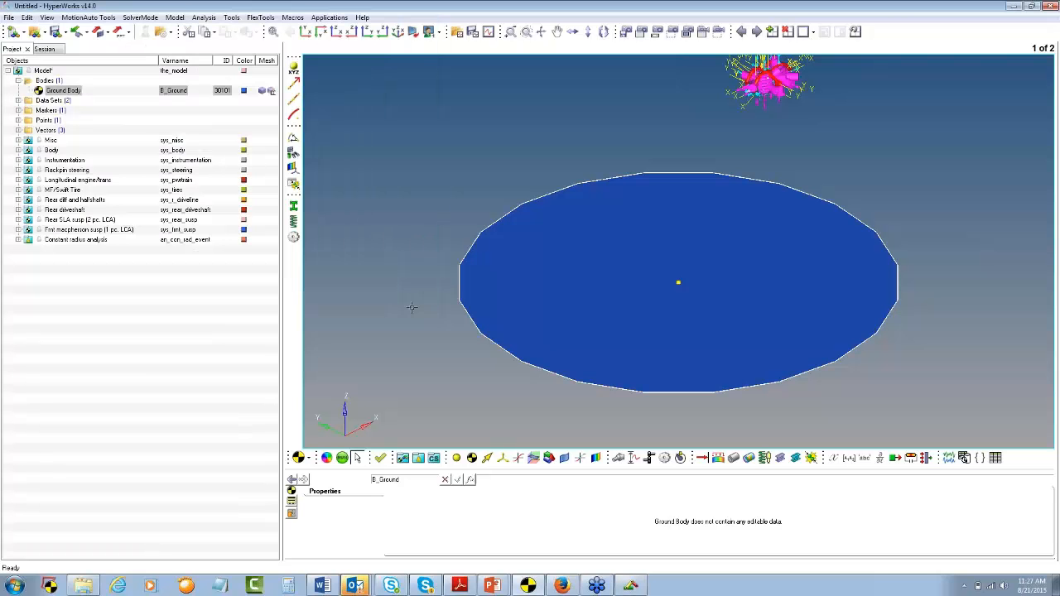
# Step: Review the solver output of the test_rear_ride.xml run up to its model summary and close it
pyautogui.click(631, 586)
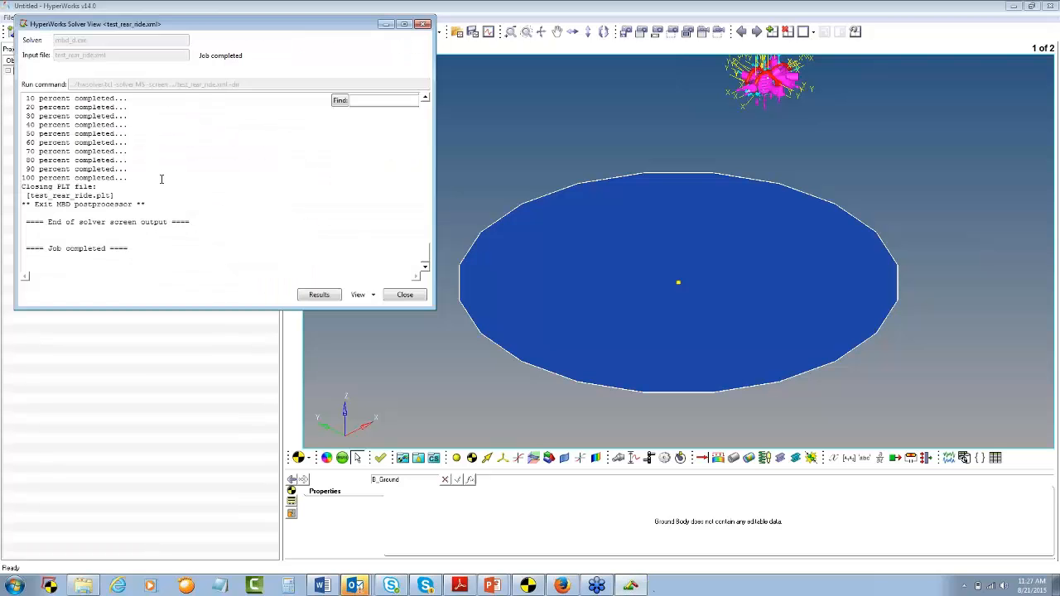
pyautogui.scroll(7, 165, 178)
pyautogui.scroll(10, 170, 179)
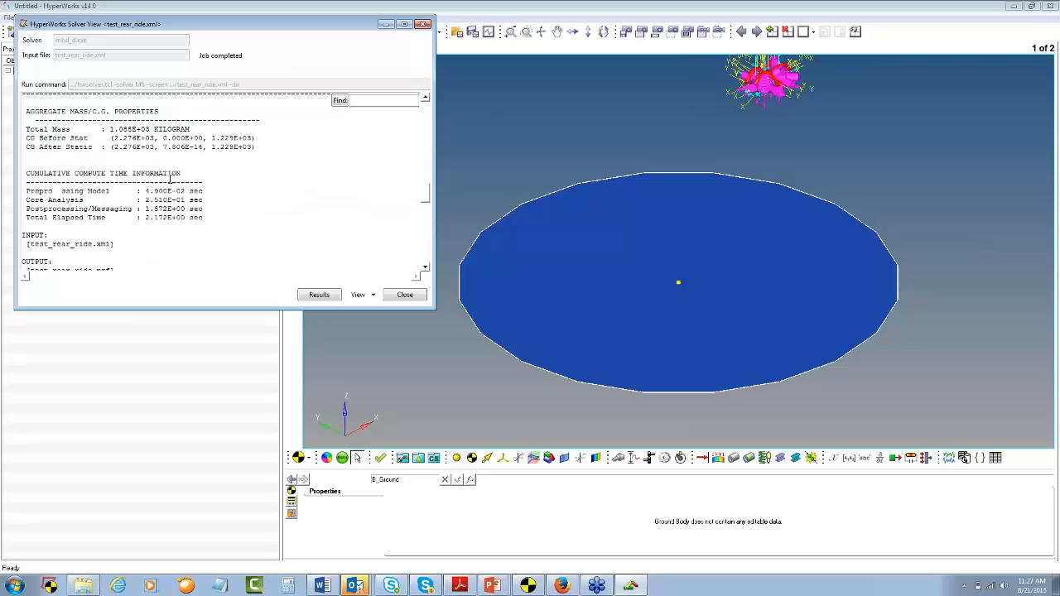
pyautogui.scroll(10, 169, 179)
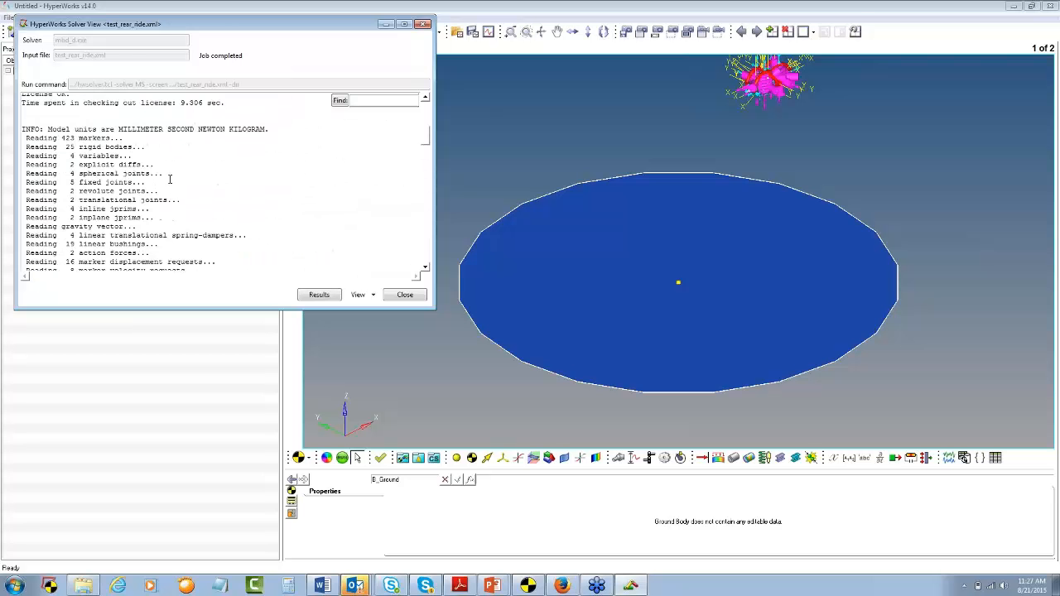
pyautogui.click(405, 295)
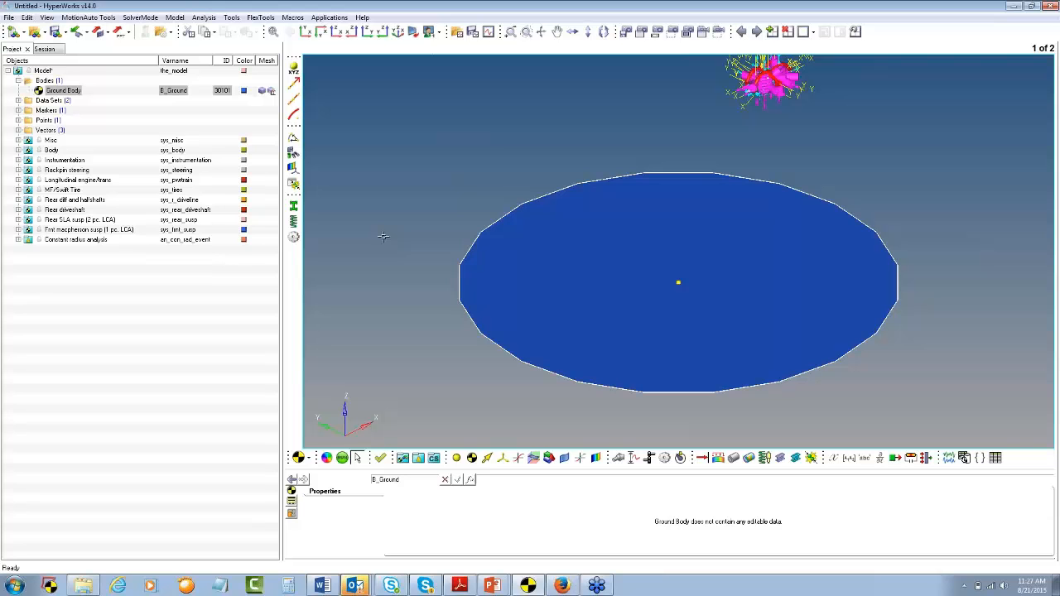
# Step: Discard the current full-vehicle model and start assembling a full vehicle with advanced driver
pyautogui.click(176, 17)
pyautogui.click(186, 30)
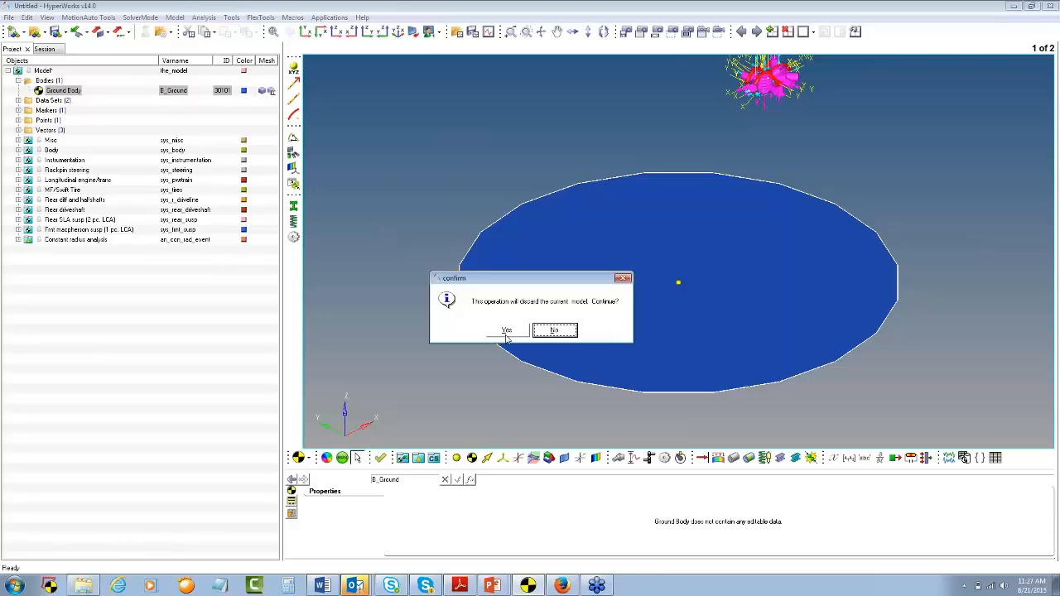
pyautogui.click(507, 332)
pyautogui.click(618, 439)
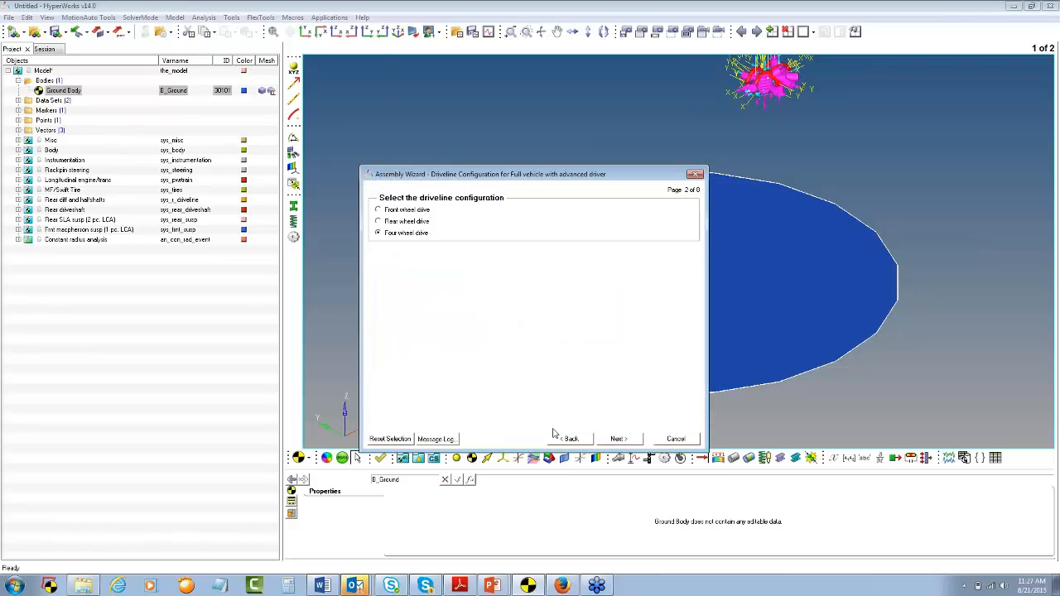
pyautogui.click(618, 439)
pyautogui.click(618, 439)
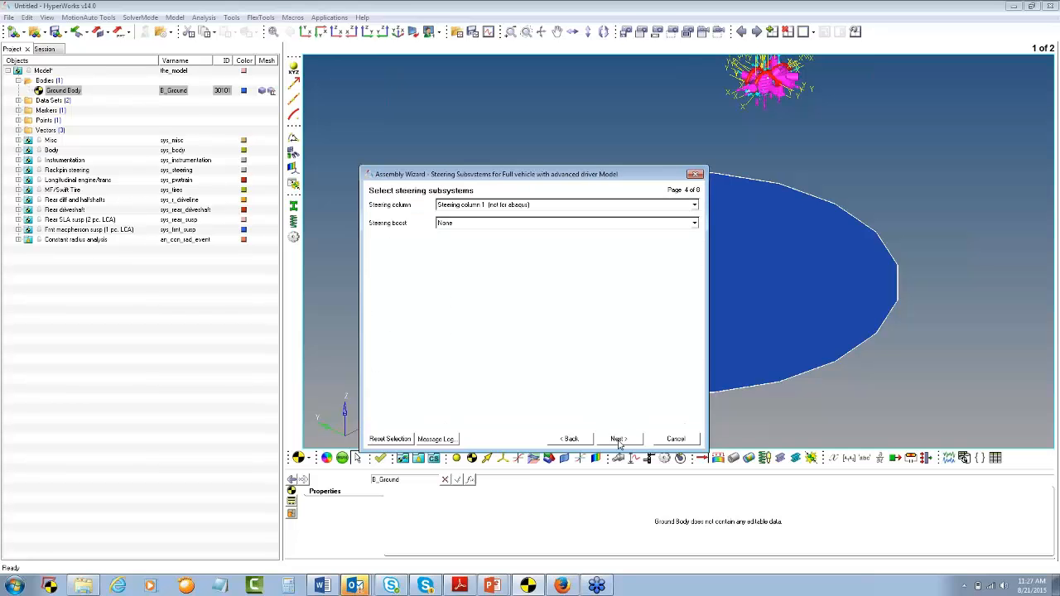
# Step: Set the primary systems to Linear Torque Map Powertrain, Frnt macpherson susp (1 pc. LCA) and Rear SLA susp (2 pc. LCA)
pyautogui.click(569, 440)
pyautogui.click(480, 333)
pyautogui.click(482, 343)
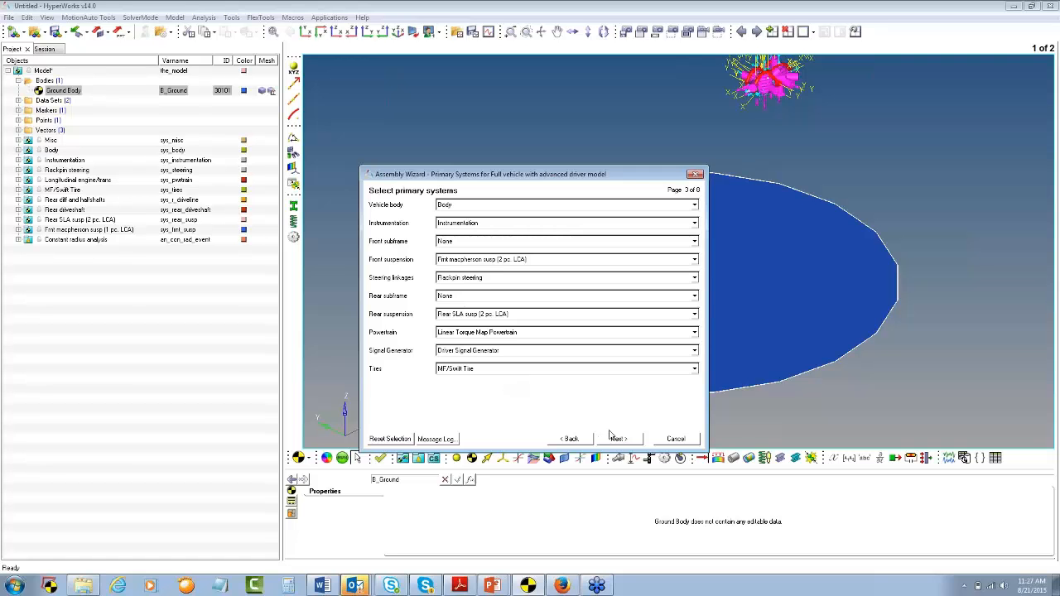
pyautogui.click(481, 261)
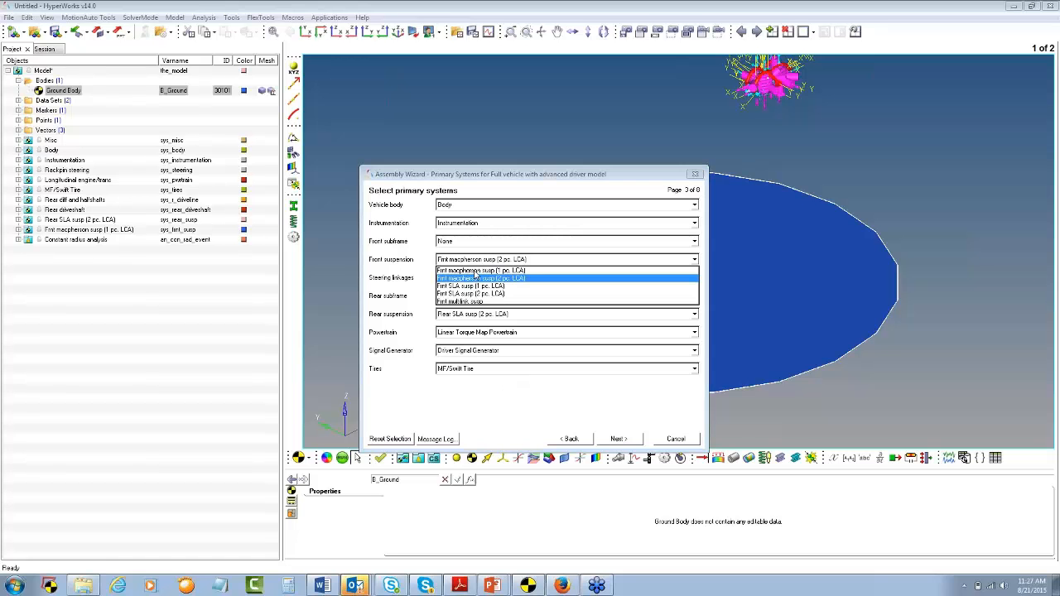
pyautogui.click(475, 273)
pyautogui.click(473, 316)
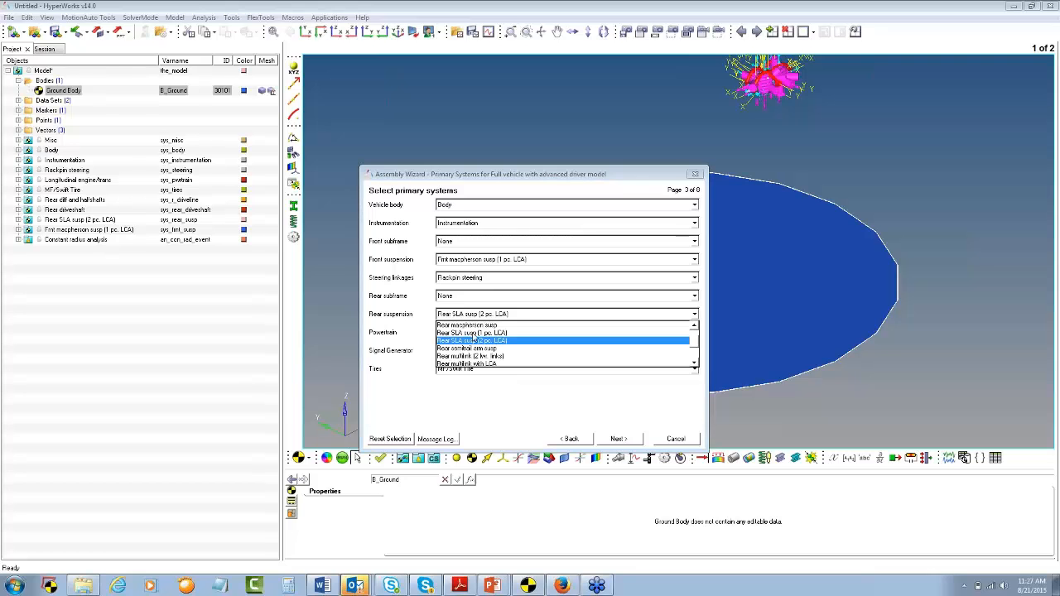
pyautogui.click(479, 342)
# Step: Accept the remaining subsystem selections, finish the model attachments with Compliant set to Yes, and dismiss the message log
pyautogui.click(619, 439)
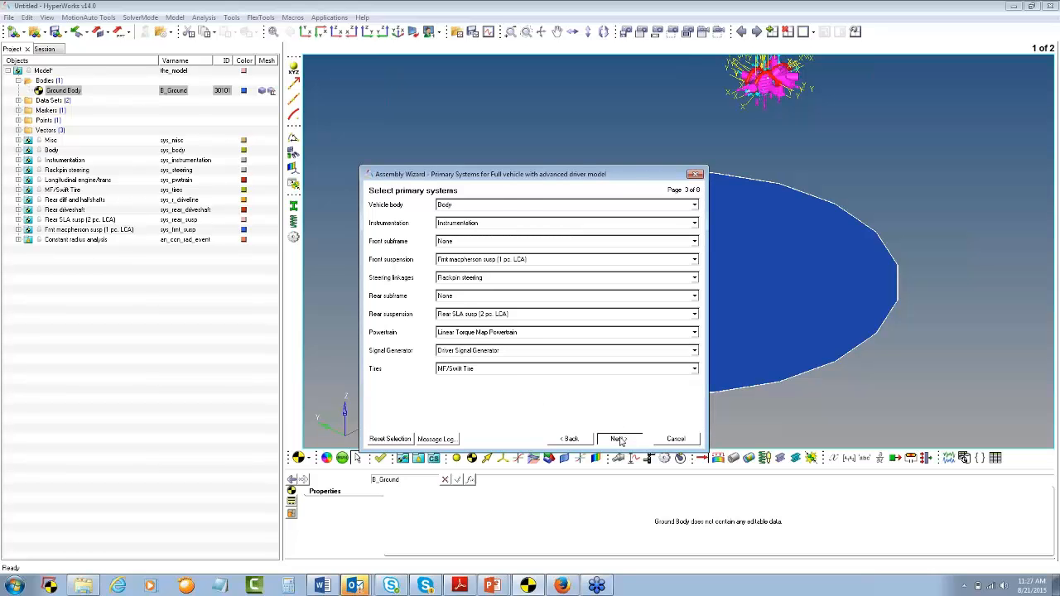
pyautogui.click(618, 439)
pyautogui.click(619, 439)
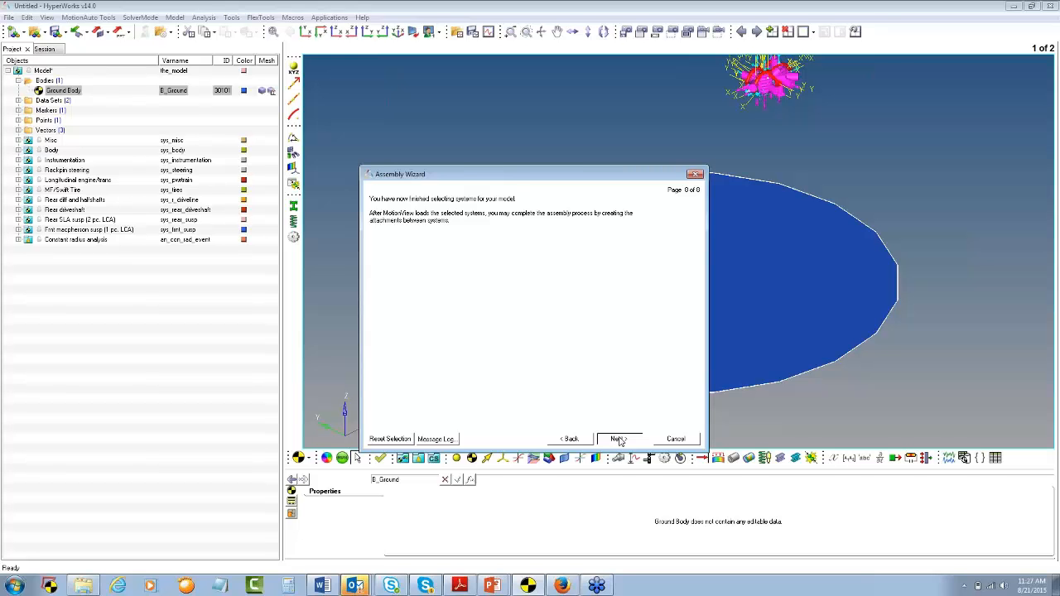
pyautogui.click(619, 439)
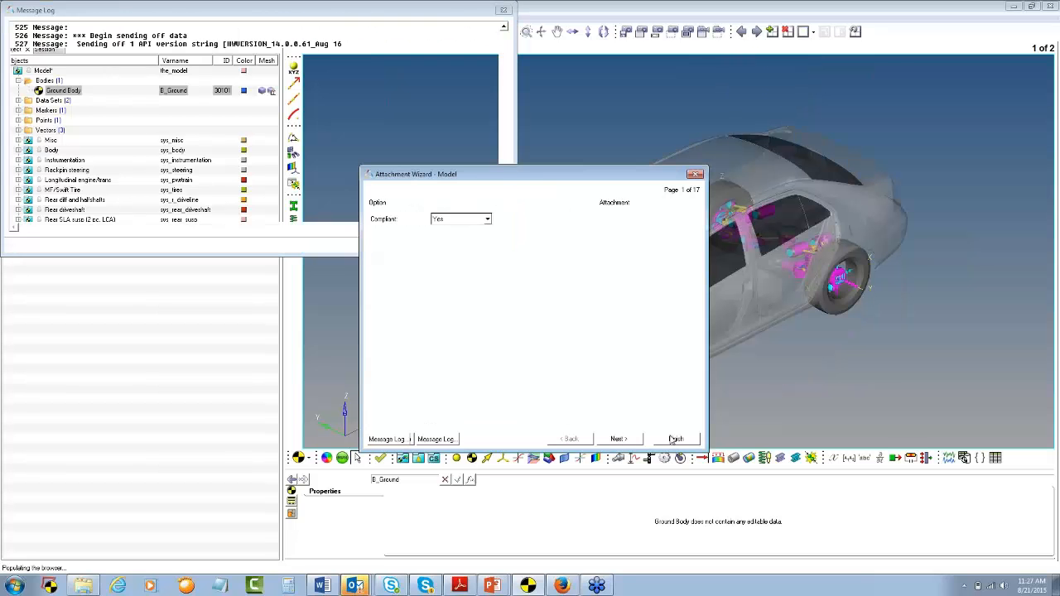
pyautogui.click(676, 439)
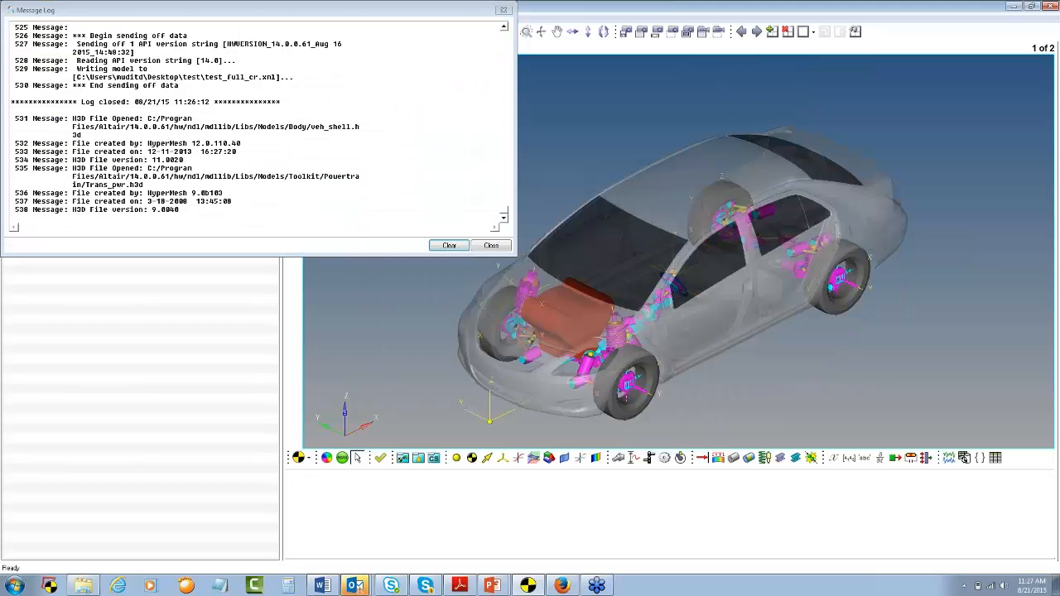
pyautogui.click(491, 247)
# Step: Add the Altair Advanced Driver Analysis to the model as a full vehicle driver task
pyautogui.click(206, 20)
pyautogui.click(222, 32)
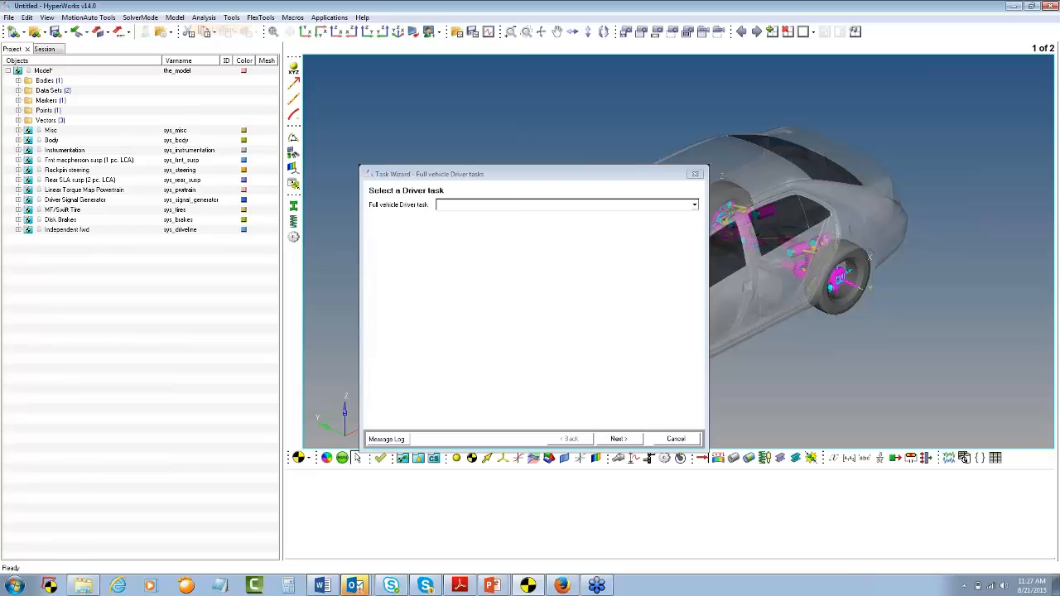
pyautogui.click(619, 439)
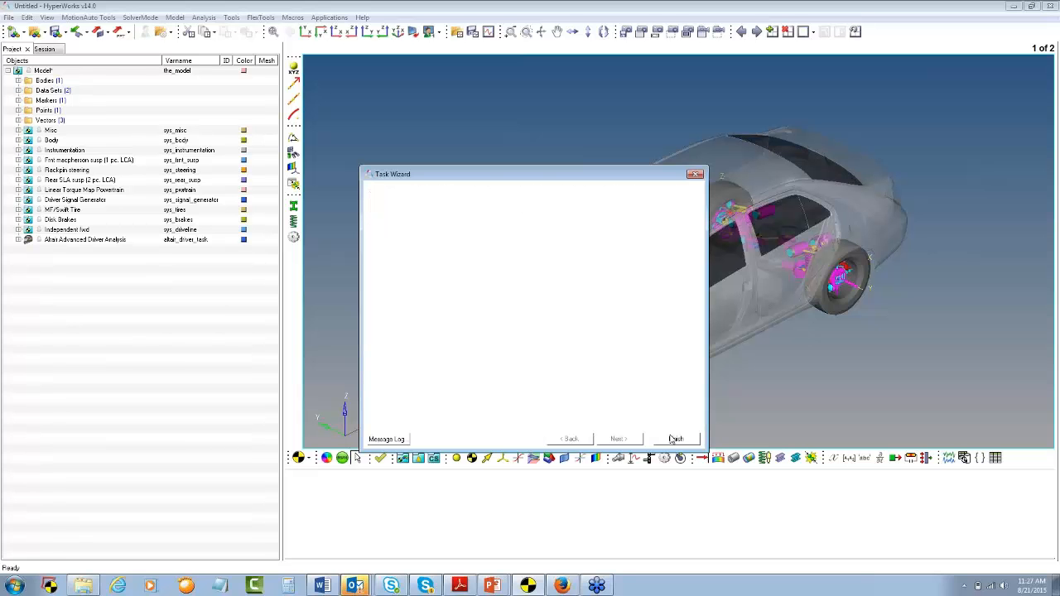
pyautogui.click(675, 439)
# Step: Set the analysis's Altair Driver File to the feedforward_const_rad_gby3_lt example from the ADF_examples folder
pyautogui.click(83, 240)
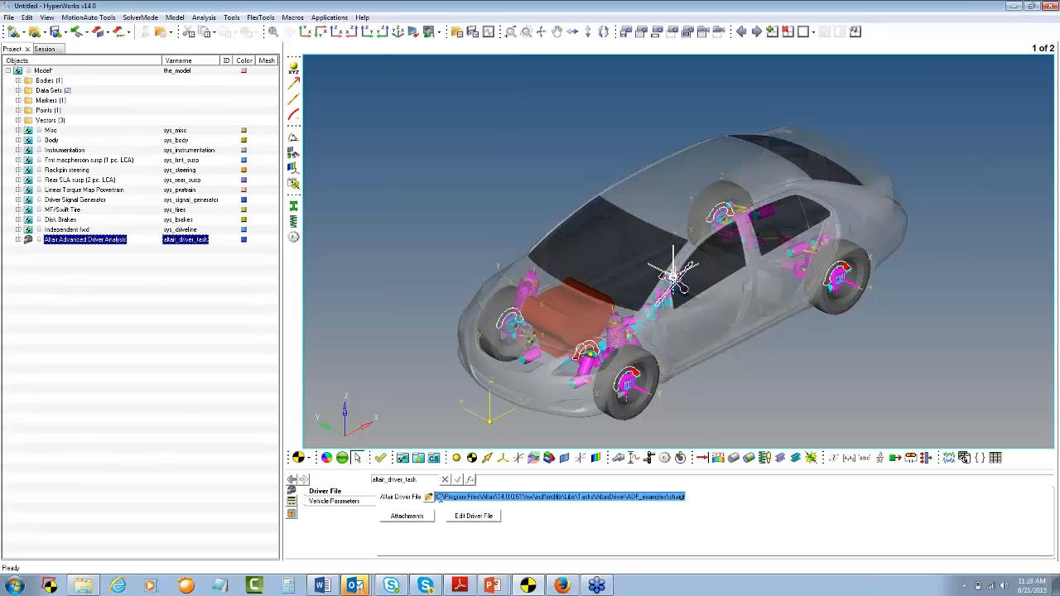
pyautogui.moveTo(438, 498); pyautogui.dragTo(954, 498)
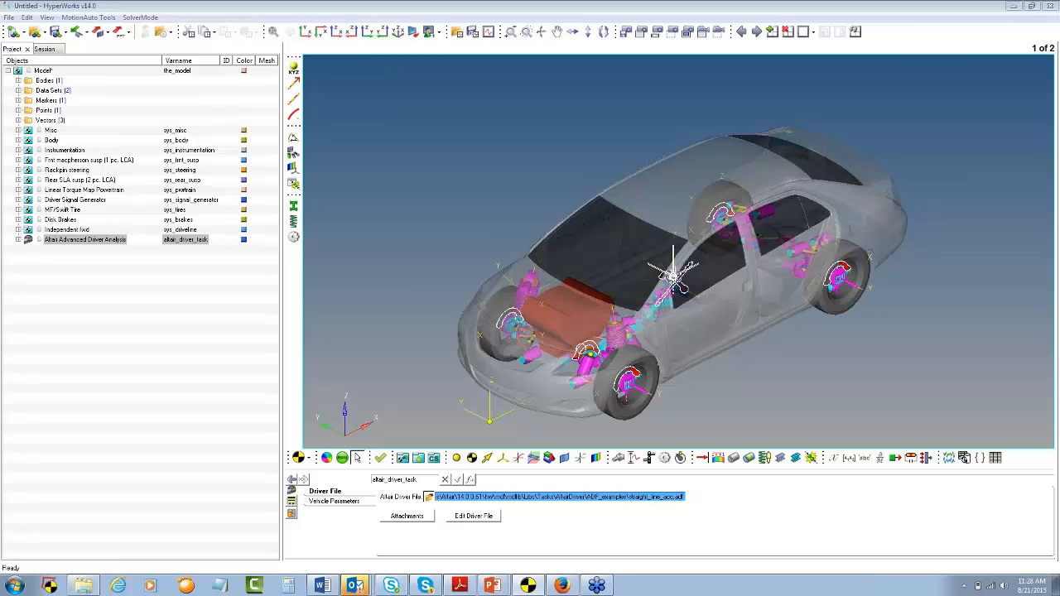
pyautogui.click(428, 497)
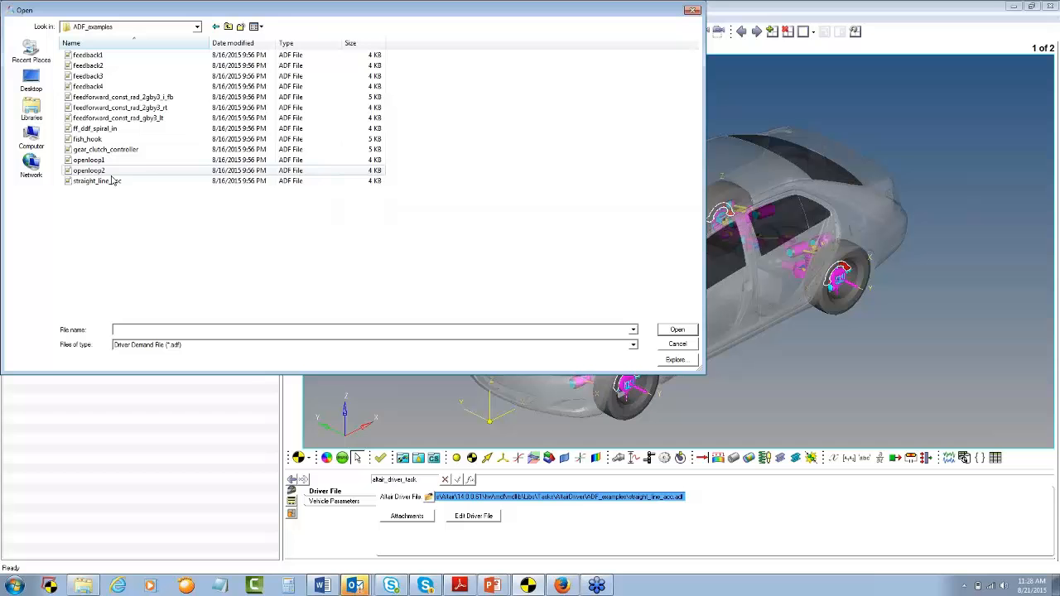
pyautogui.click(116, 118)
pyautogui.click(677, 330)
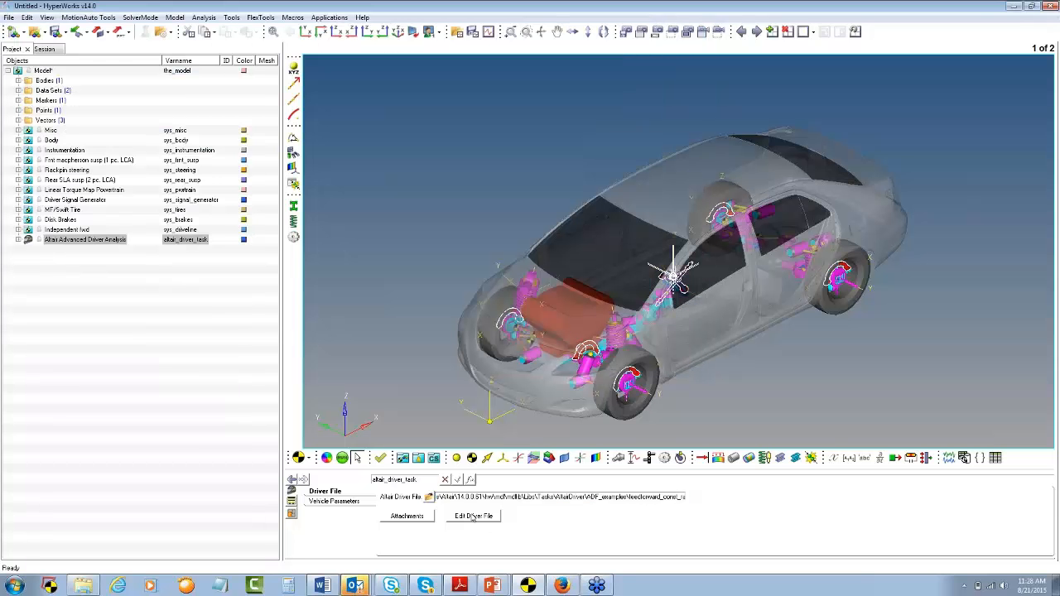
# Step: Look through the contents of the selected Altair driver file and close it without editing
pyautogui.click(473, 516)
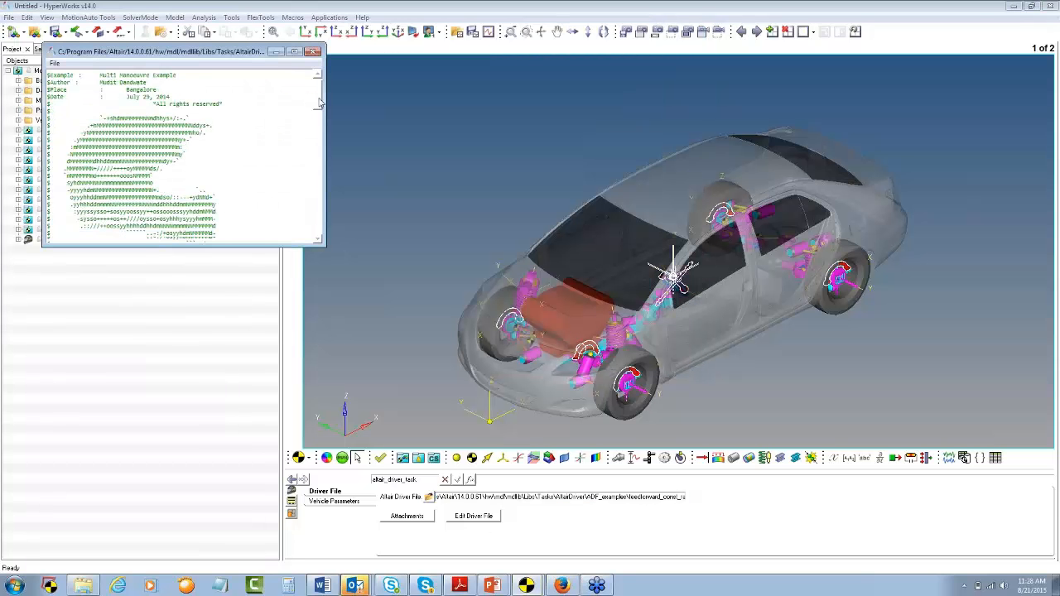
pyautogui.moveTo(320, 102); pyautogui.dragTo(327, 229)
pyautogui.click(313, 51)
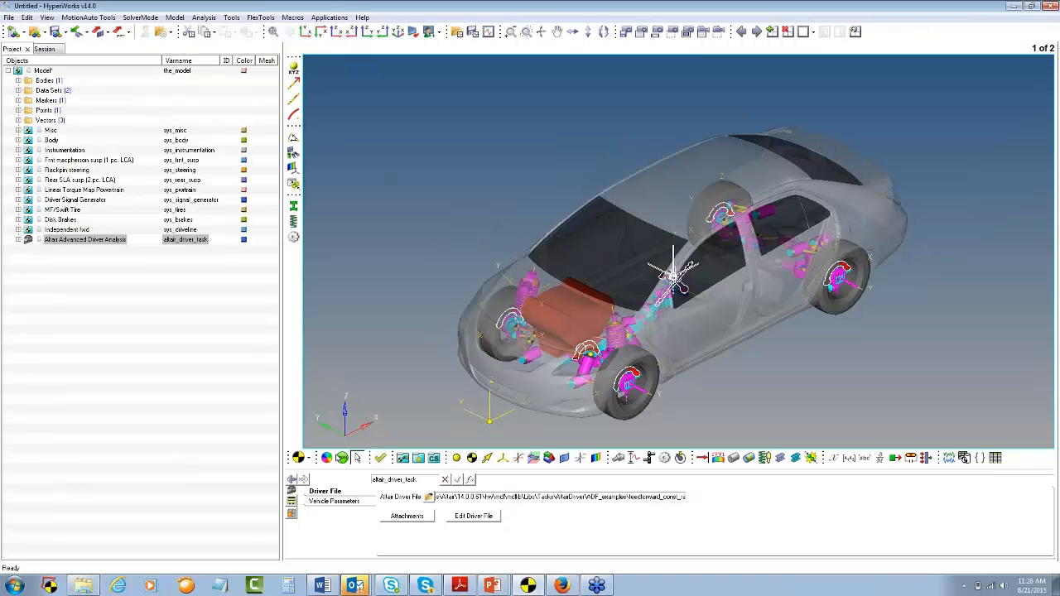
# Step: Set the MotionSolve run file to test_full_cr in the desktop's test folder, replacing the existing file
pyautogui.click(342, 457)
pyautogui.click(435, 499)
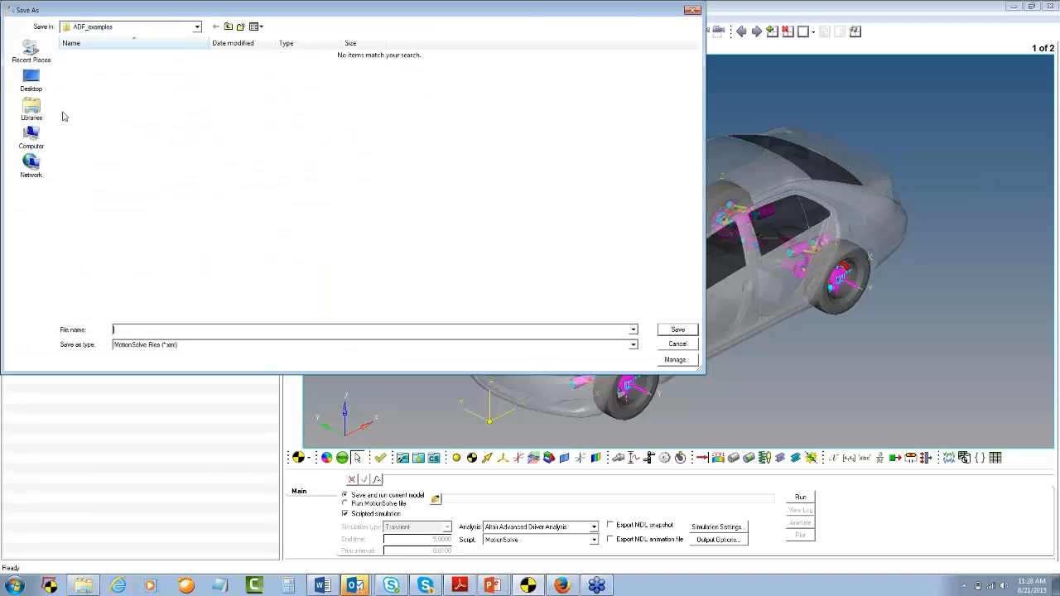
pyautogui.click(31, 83)
pyautogui.click(147, 96)
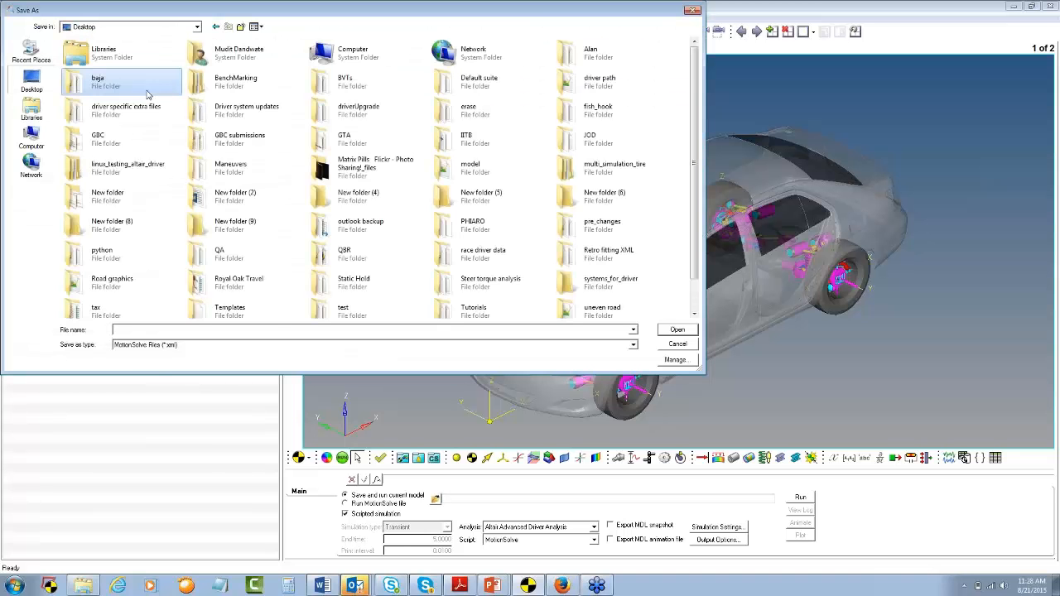
pyautogui.write('te')
pyautogui.press('Return')
pyautogui.press('BackSpace')
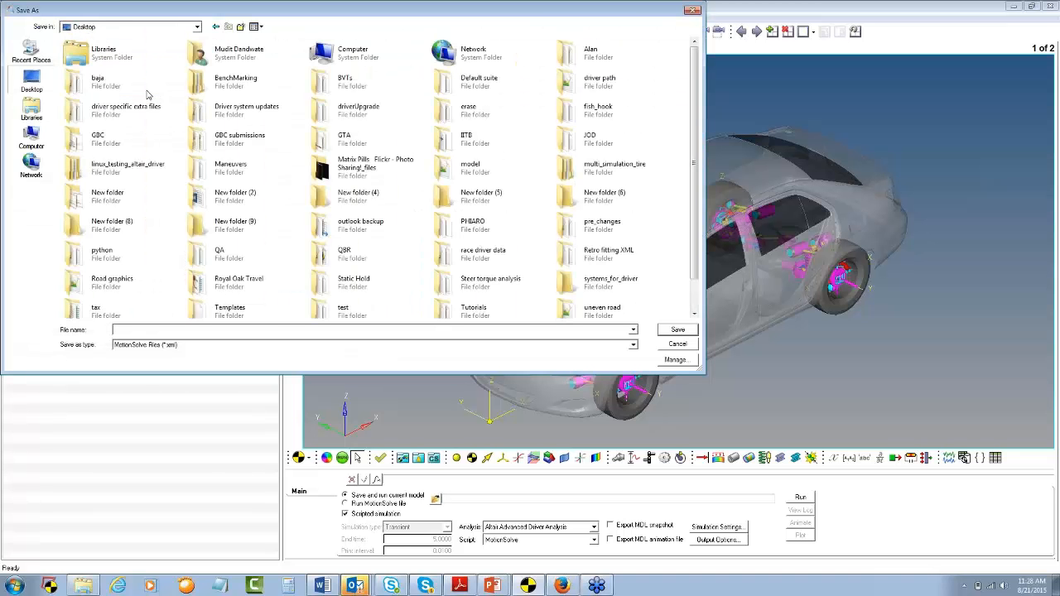
pyautogui.click(147, 93)
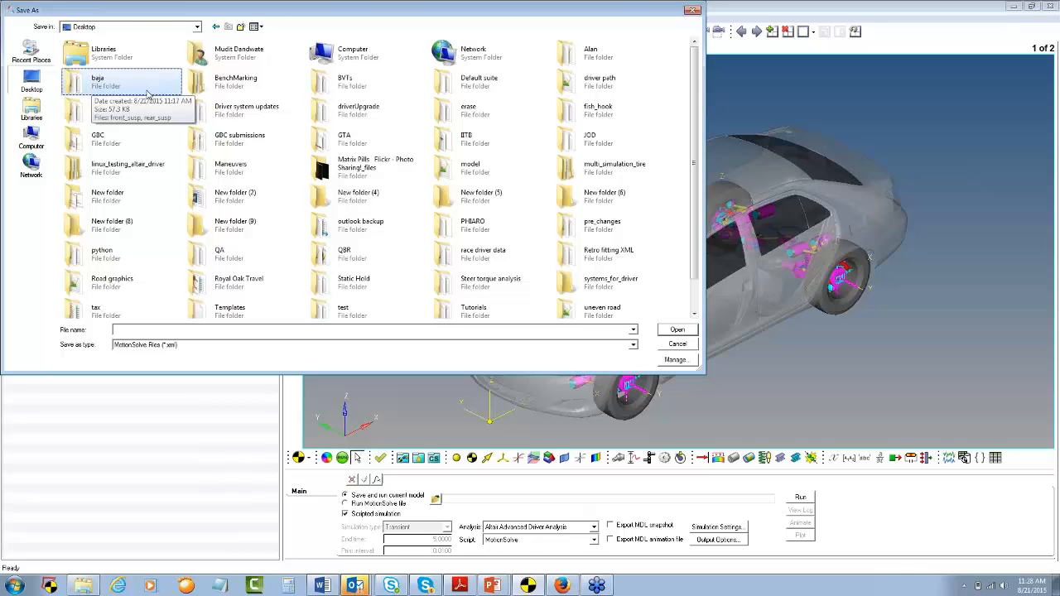
pyautogui.write('test')
pyautogui.press('Return')
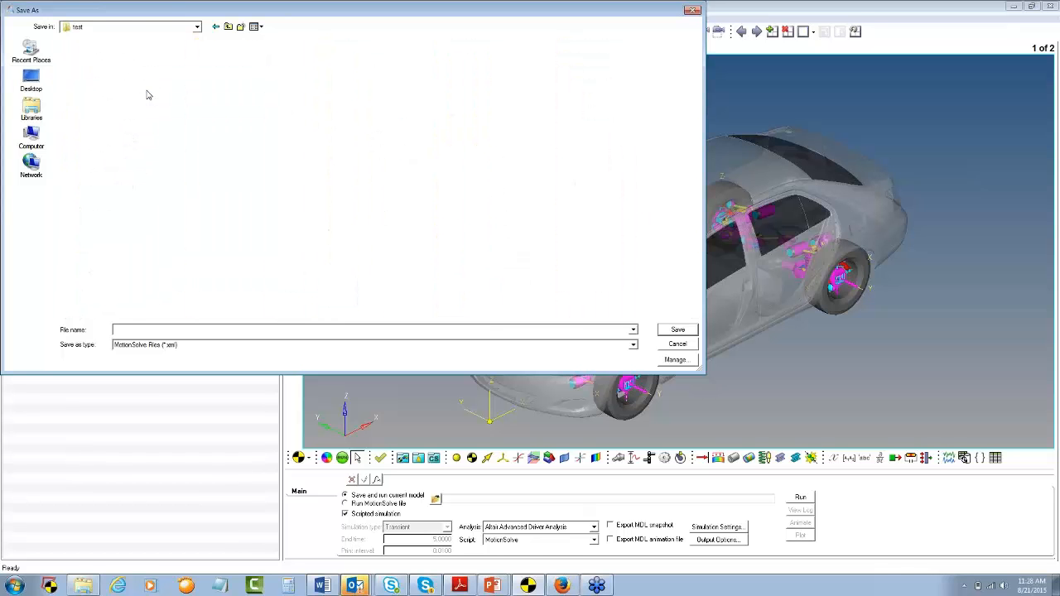
pyautogui.click(89, 83)
pyautogui.click(677, 330)
pyautogui.click(560, 301)
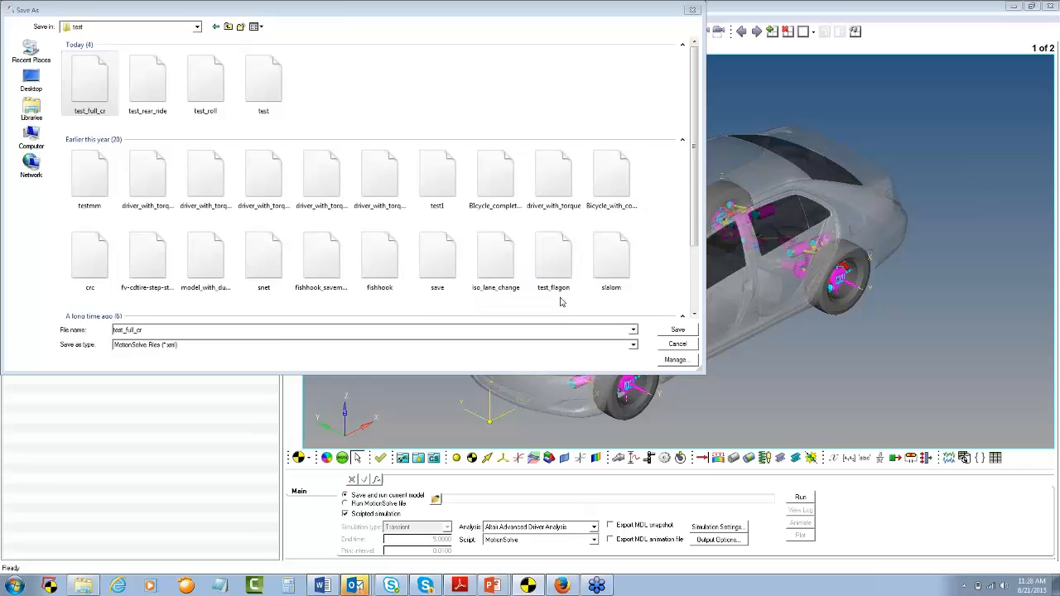
# Step: Run the Altair Advanced Driver Analysis in MotionSolve and dismiss the message log and the solver window after the job ends
pyautogui.click(803, 500)
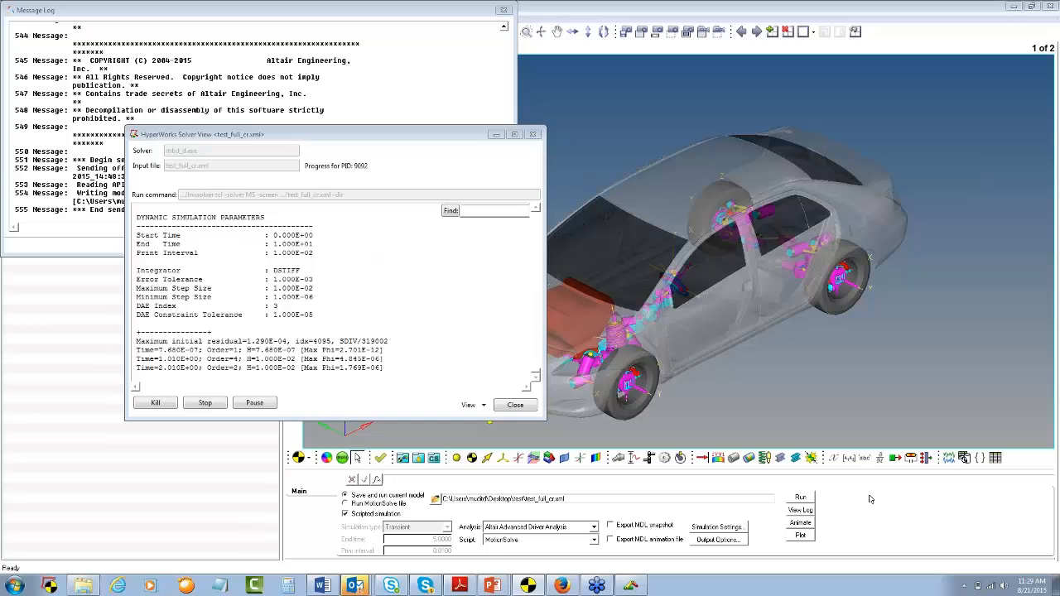
pyautogui.click(503, 10)
pyautogui.click(504, 11)
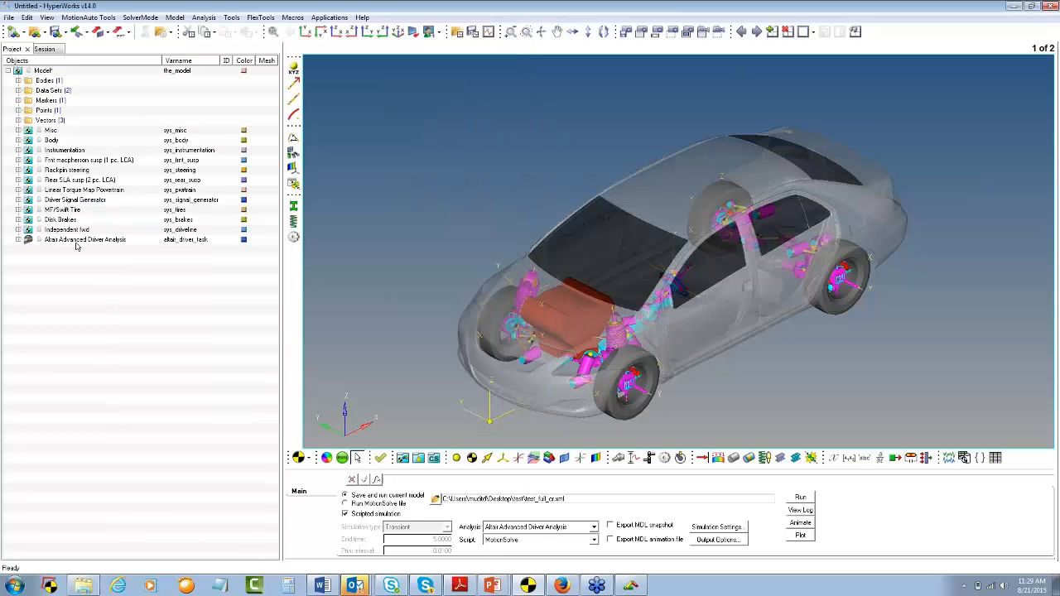
pyautogui.click(76, 240)
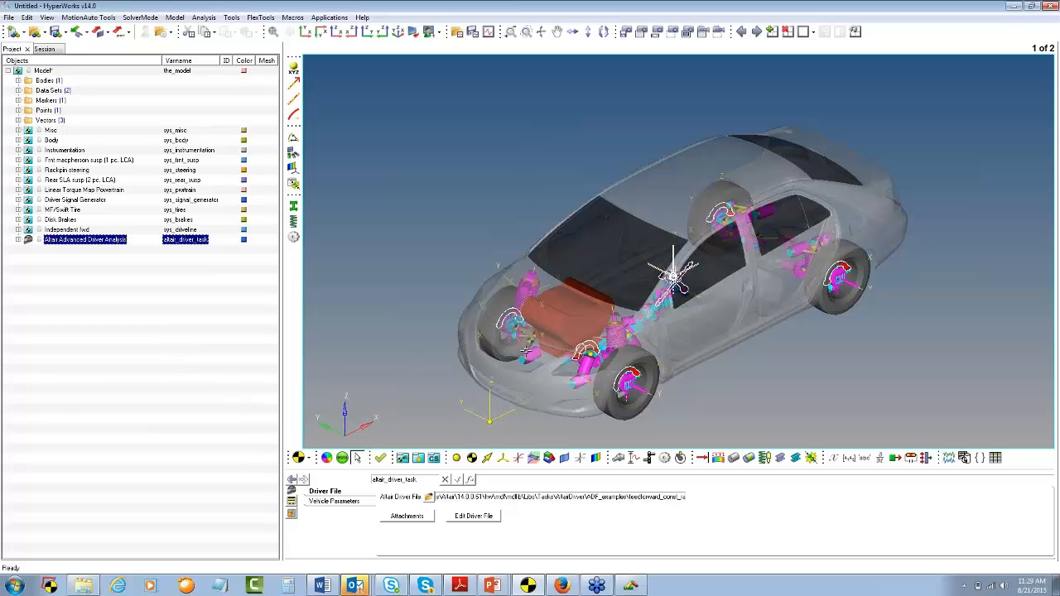
pyautogui.click(632, 587)
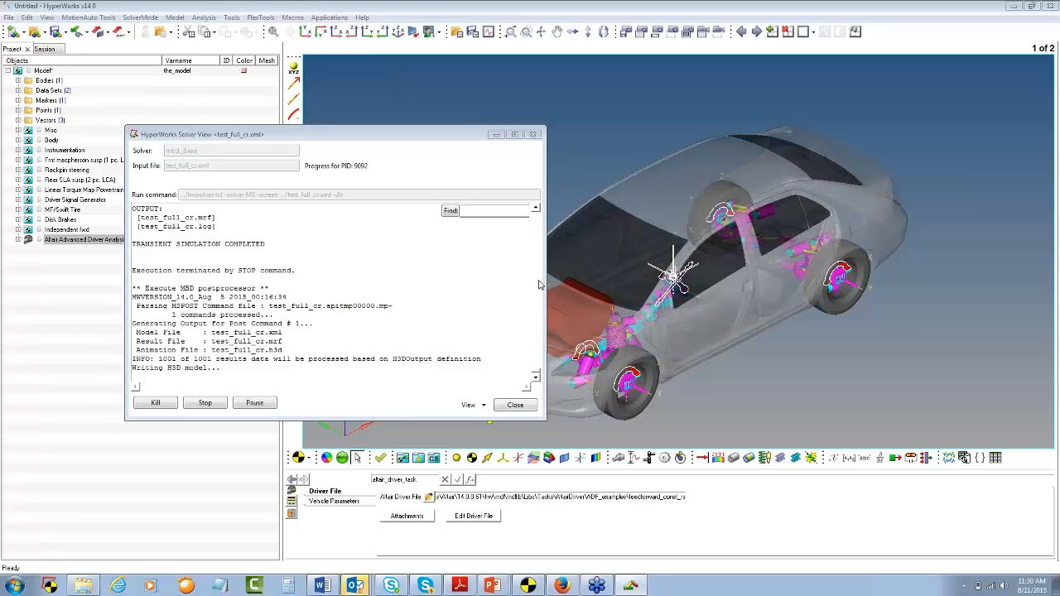
pyautogui.click(346, 298)
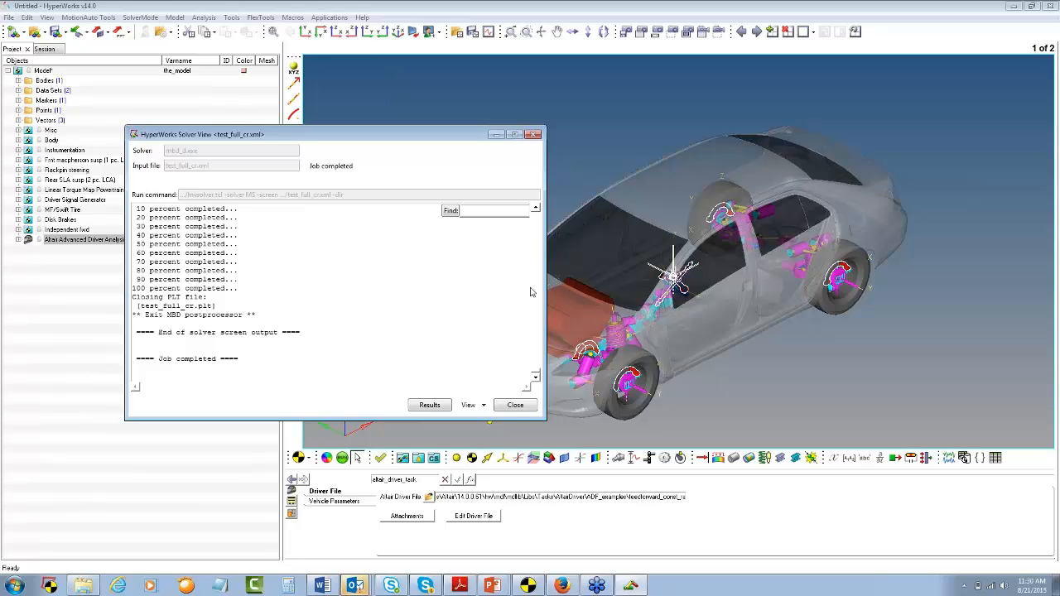
pyautogui.click(521, 410)
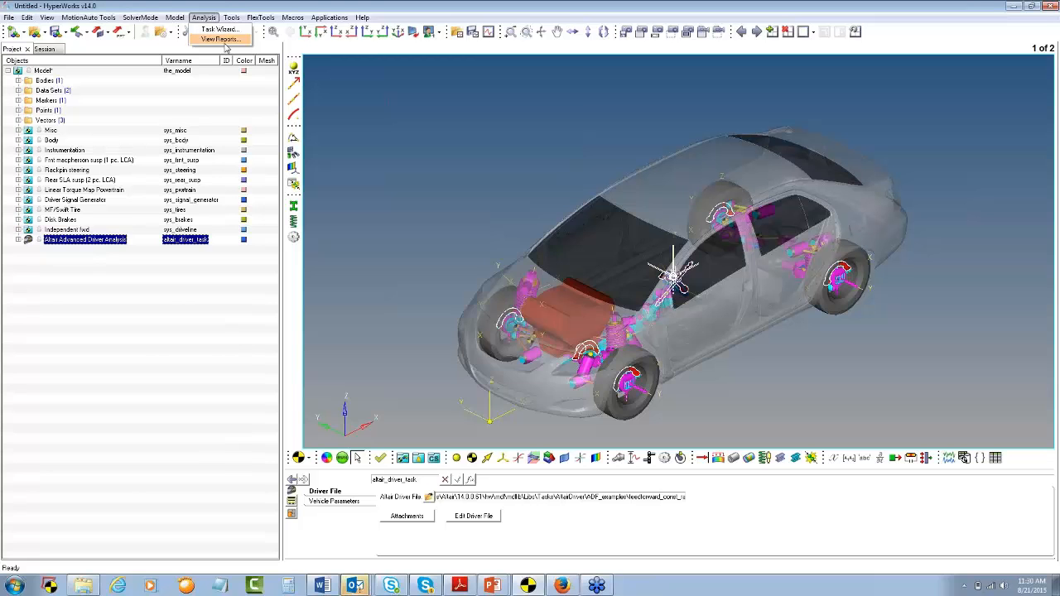
# Step: Load the newest Driver Output Report in Replace mode and dismiss the message log
pyautogui.click(218, 39)
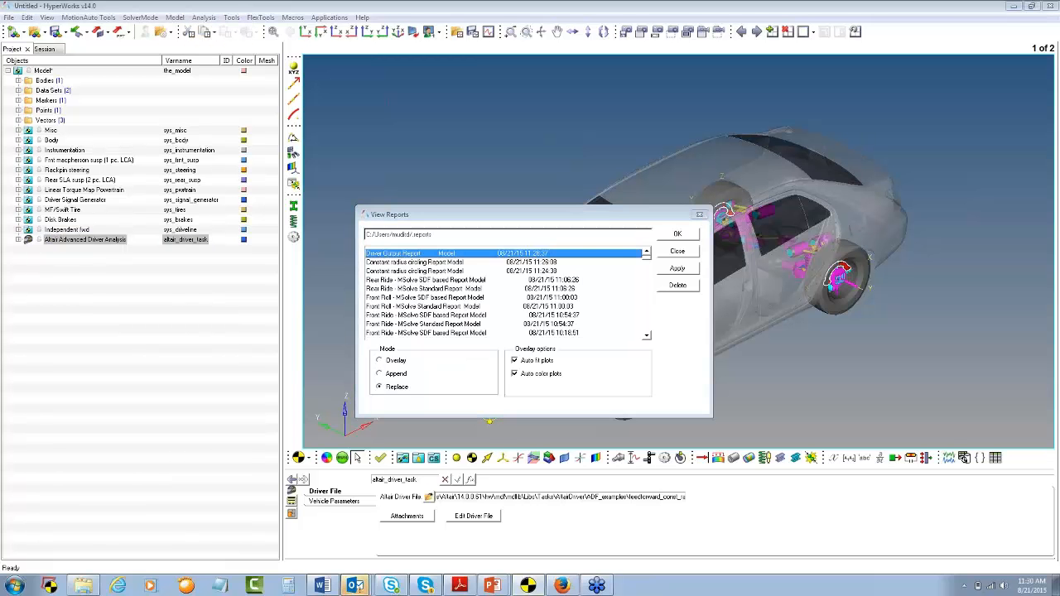
pyautogui.click(689, 237)
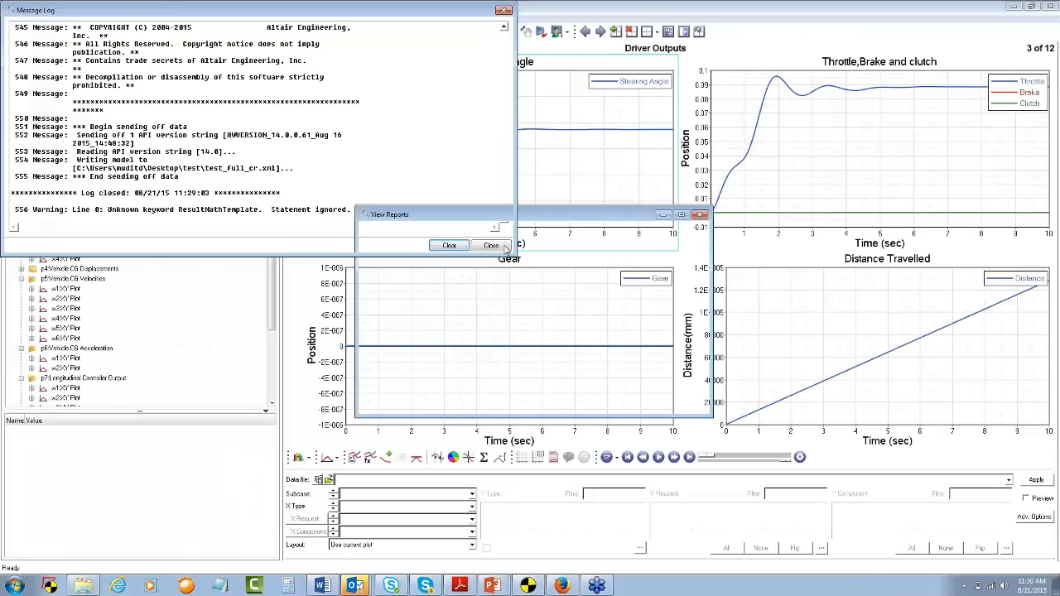
pyautogui.click(501, 246)
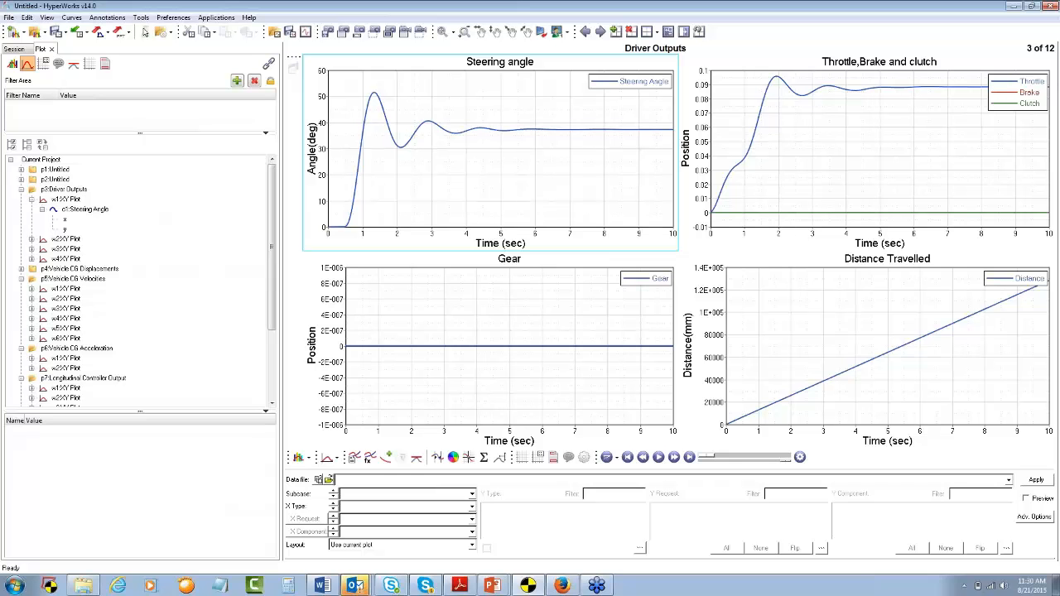
# Step: Examine the report's plot pages from driver outputs through vehicle motion, controller and path comparison plots to the tire kinematic states
pyautogui.click(601, 31)
pyautogui.click(601, 32)
pyautogui.click(585, 32)
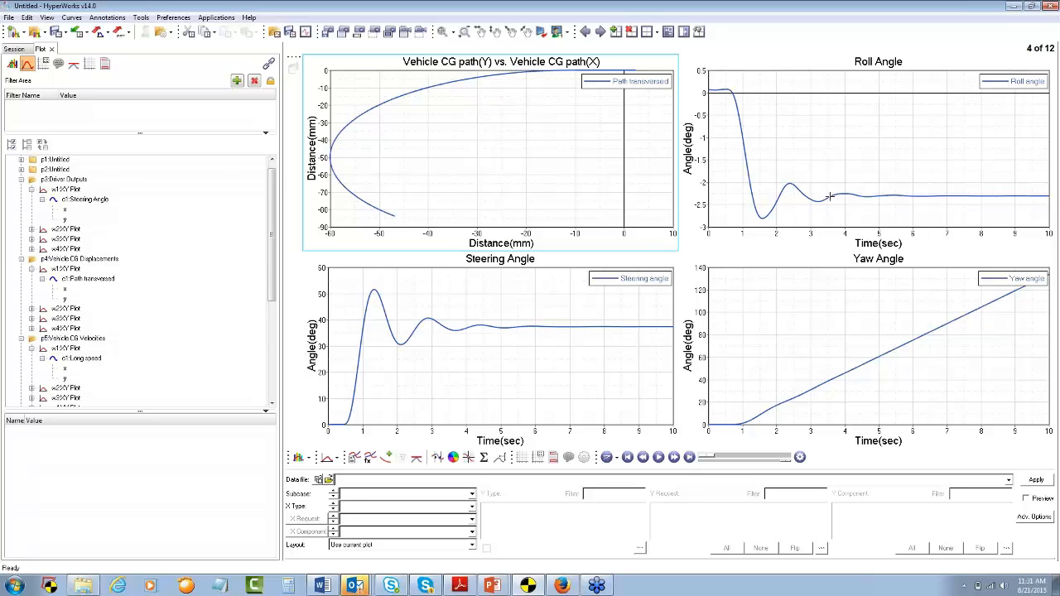
pyautogui.click(600, 31)
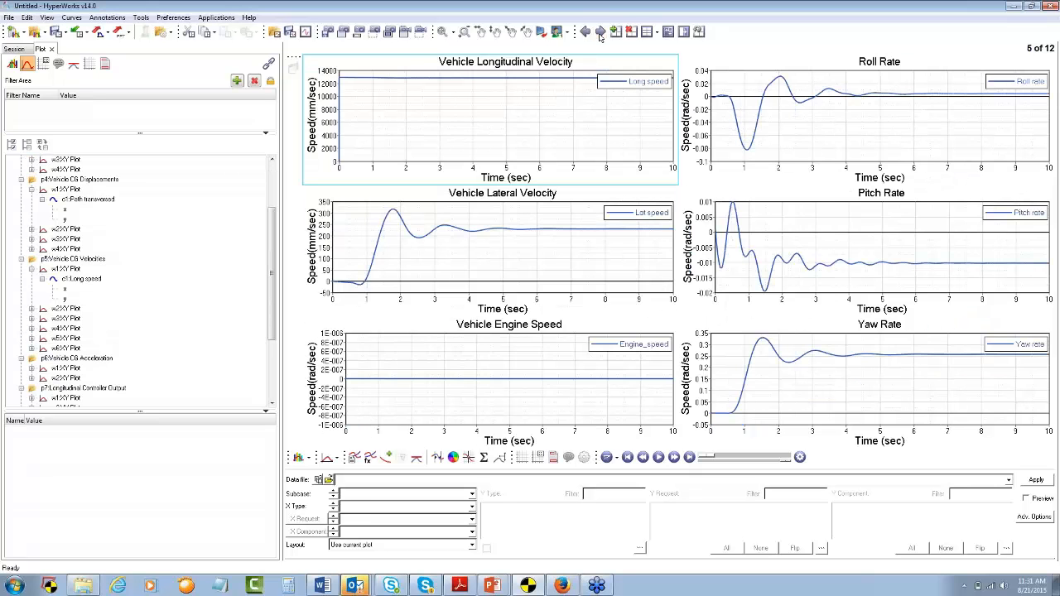
pyautogui.click(600, 31)
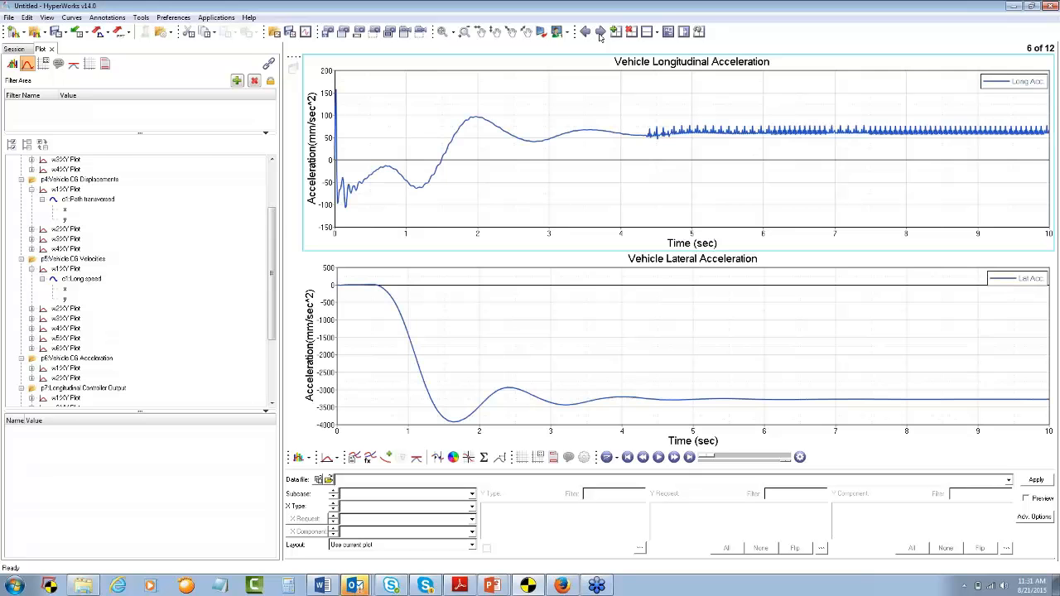
pyautogui.click(600, 32)
pyautogui.click(600, 31)
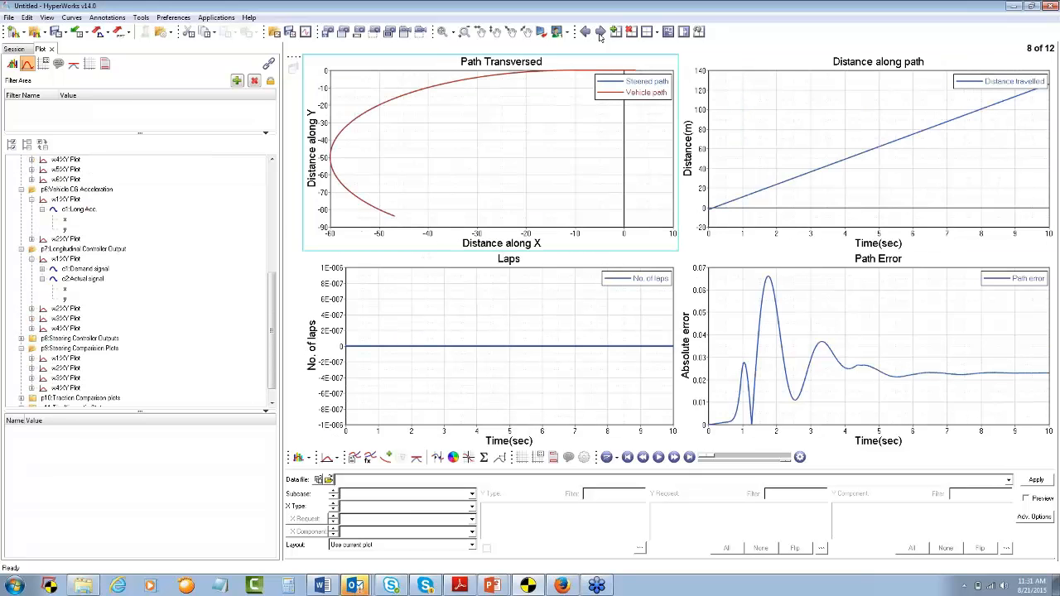
pyautogui.click(599, 32)
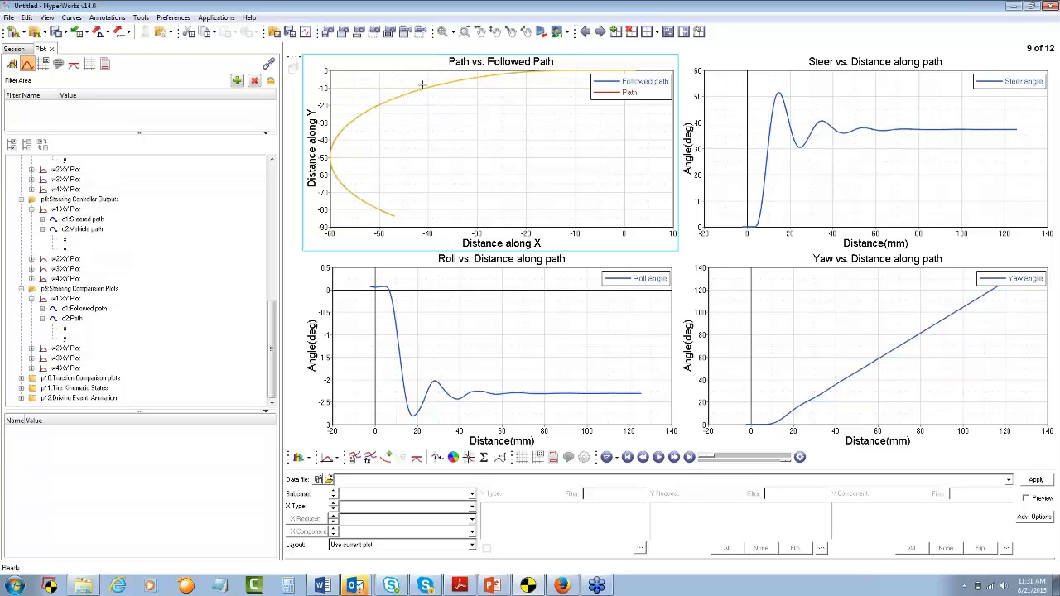
pyautogui.click(600, 32)
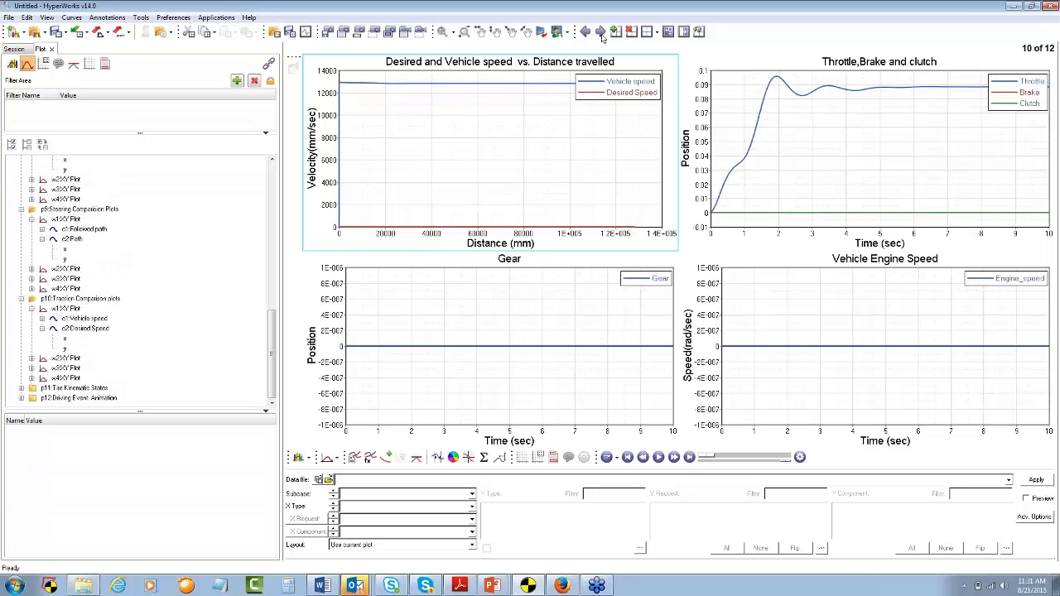
pyautogui.click(600, 31)
pyautogui.click(600, 32)
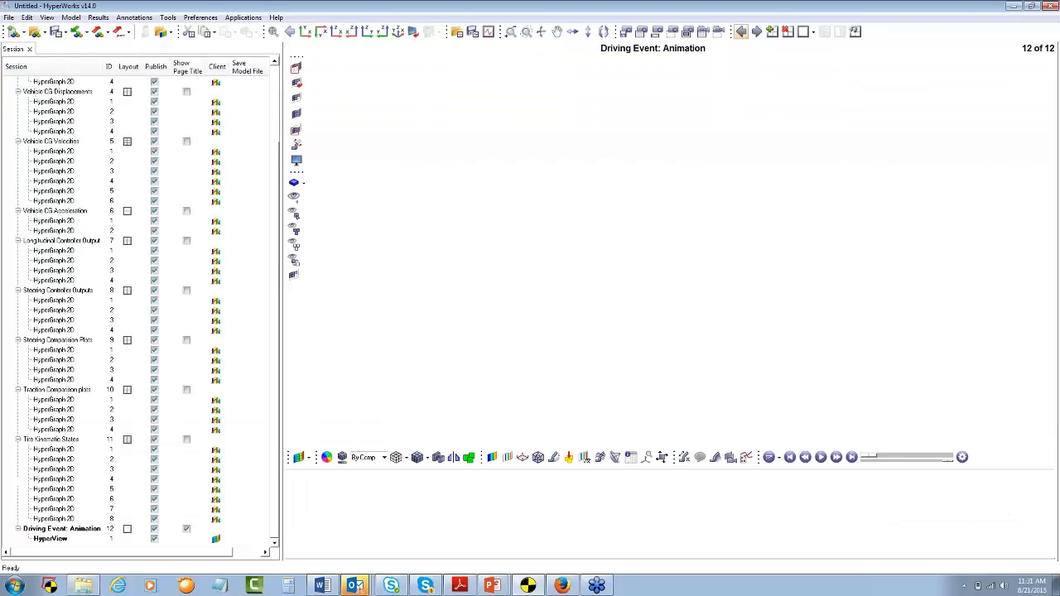
pyautogui.click(741, 31)
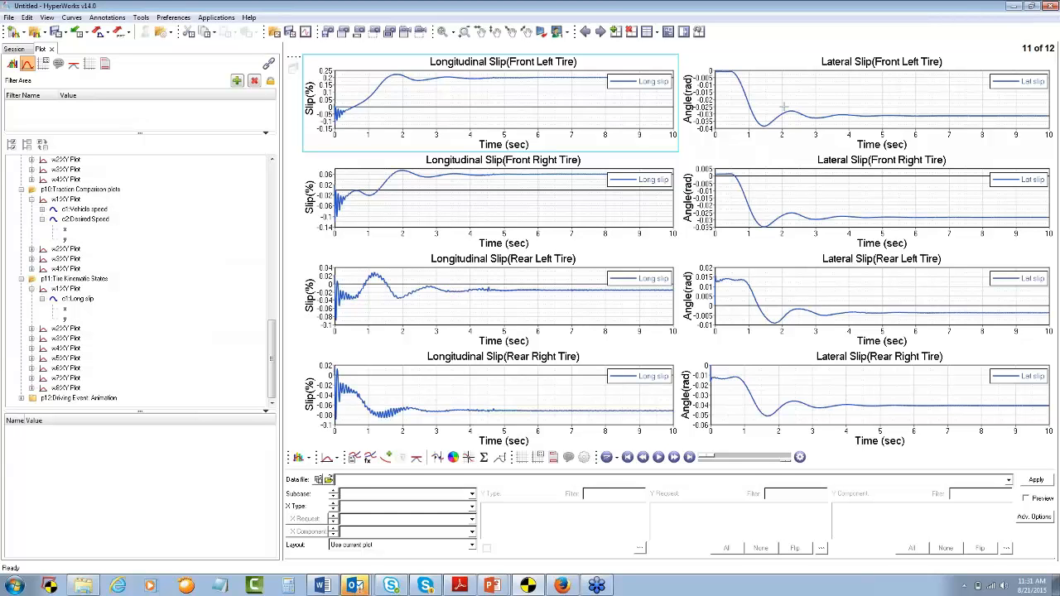
# Step: Reload the test_full_cr.h3d model and results on the driving event animation page and track a node on the car's roof
pyautogui.click(599, 31)
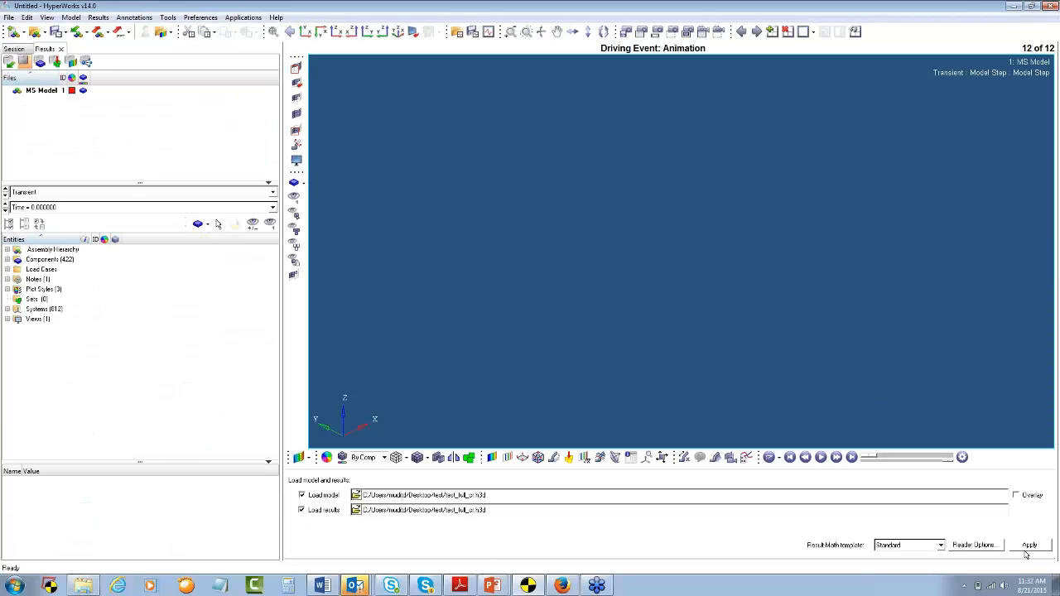
pyautogui.click(1029, 545)
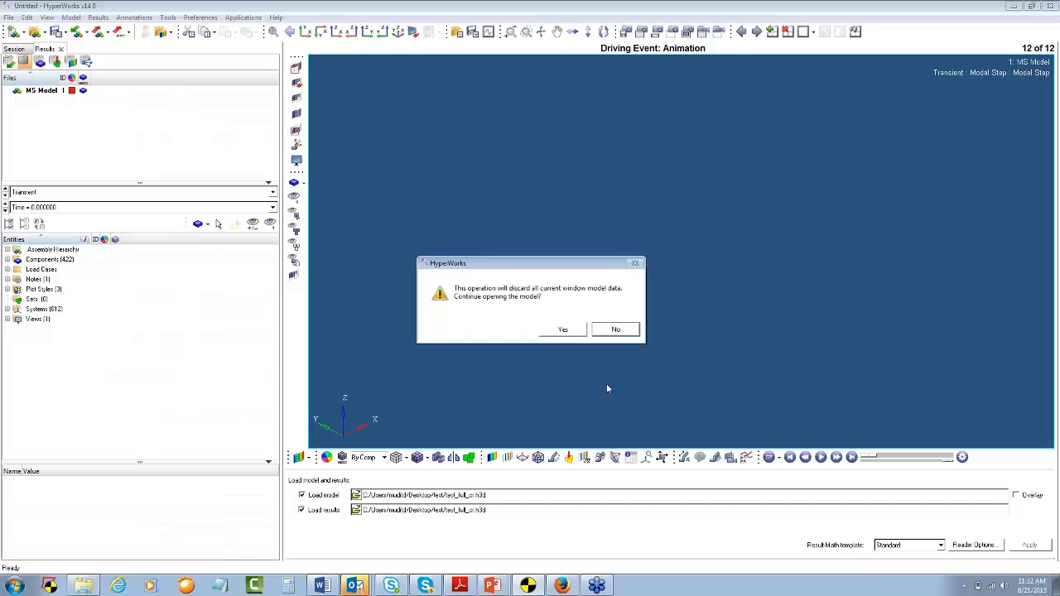
pyautogui.click(561, 328)
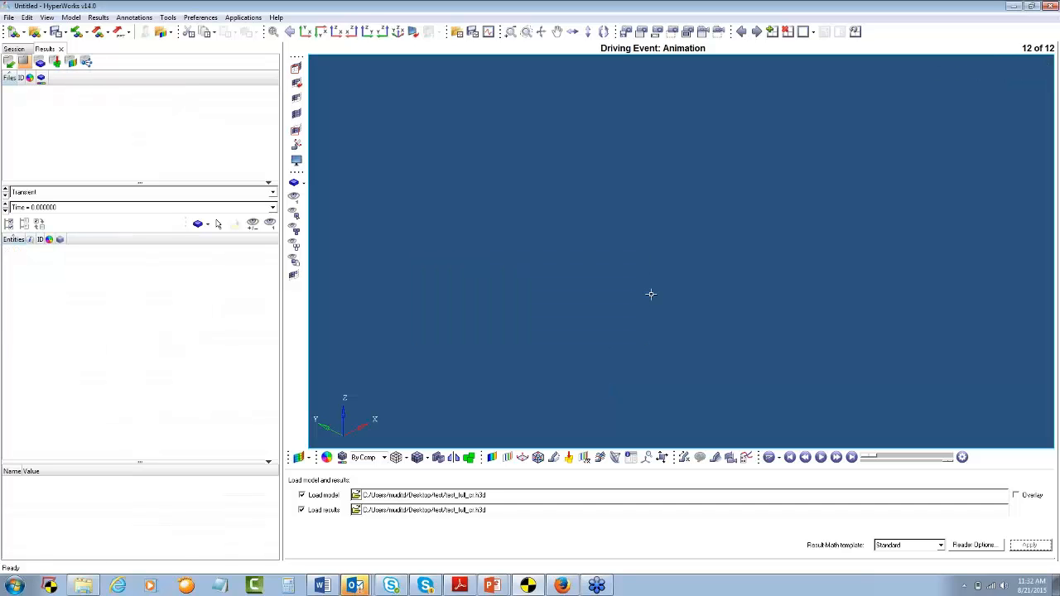
pyautogui.keyDown('ctrl'); pyautogui.moveTo(691, 299); pyautogui.dragTo(667, 364, button='right'); pyautogui.keyUp('ctrl')
pyautogui.keyDown('ctrl'); pyautogui.scroll(-4, 667, 441); pyautogui.keyUp('ctrl')
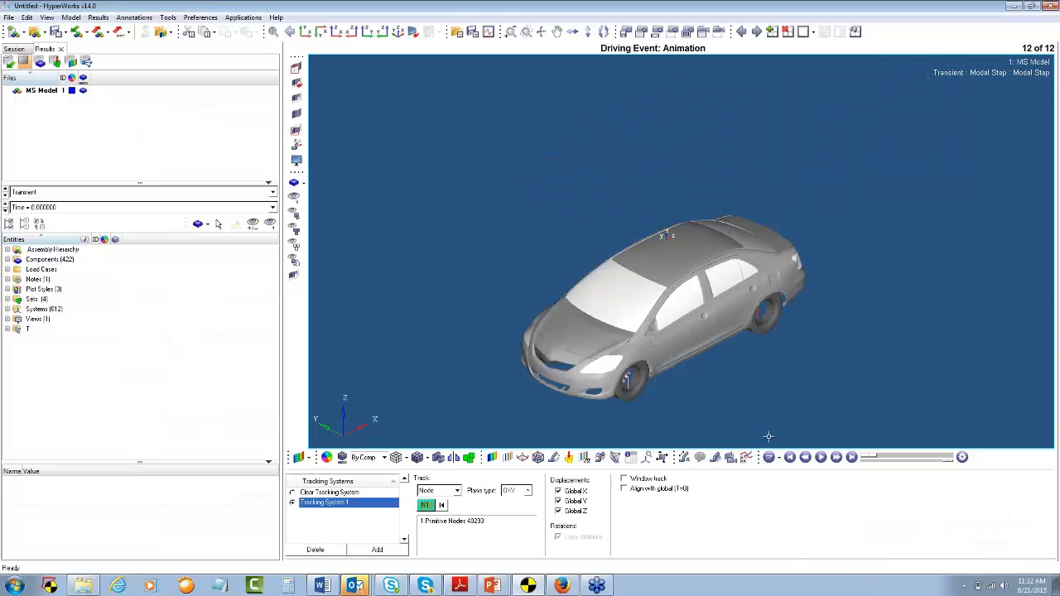
# Step: Play the driving event animation with a frame increment of 5 and pause it
pyautogui.click(821, 457)
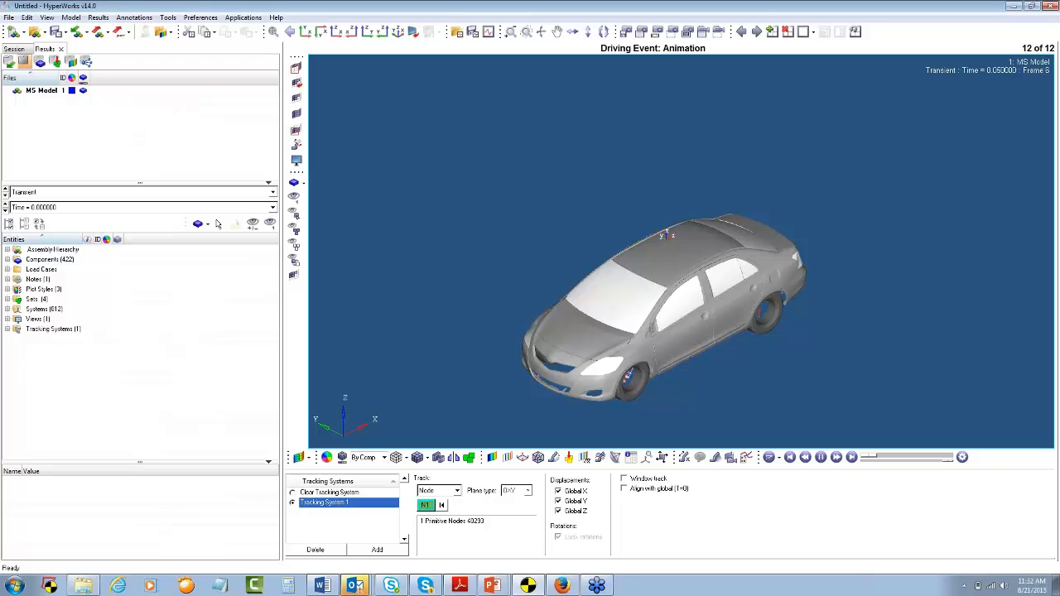
pyautogui.click(961, 457)
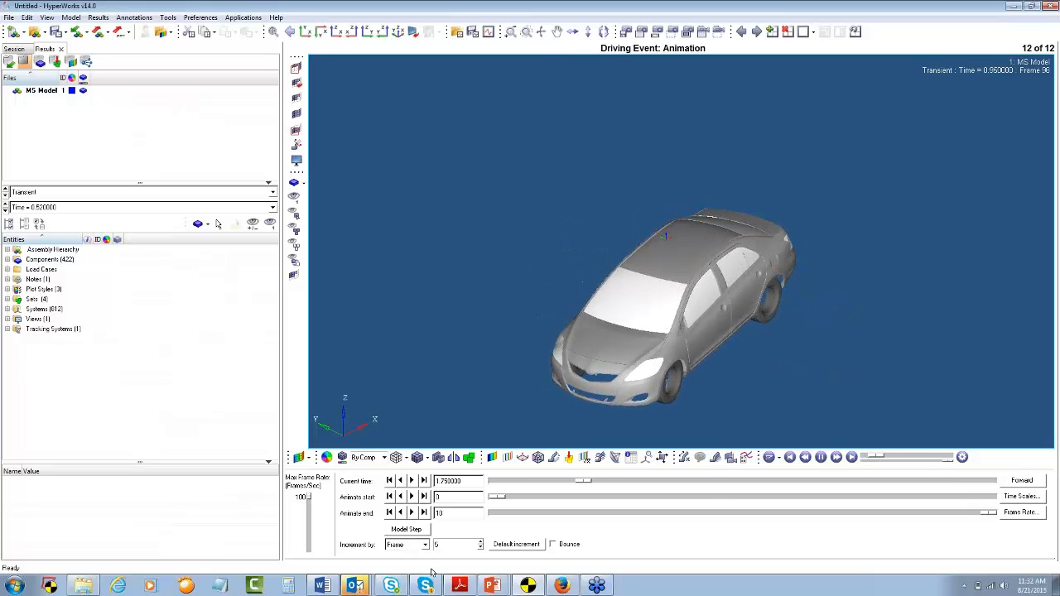
pyautogui.click(820, 457)
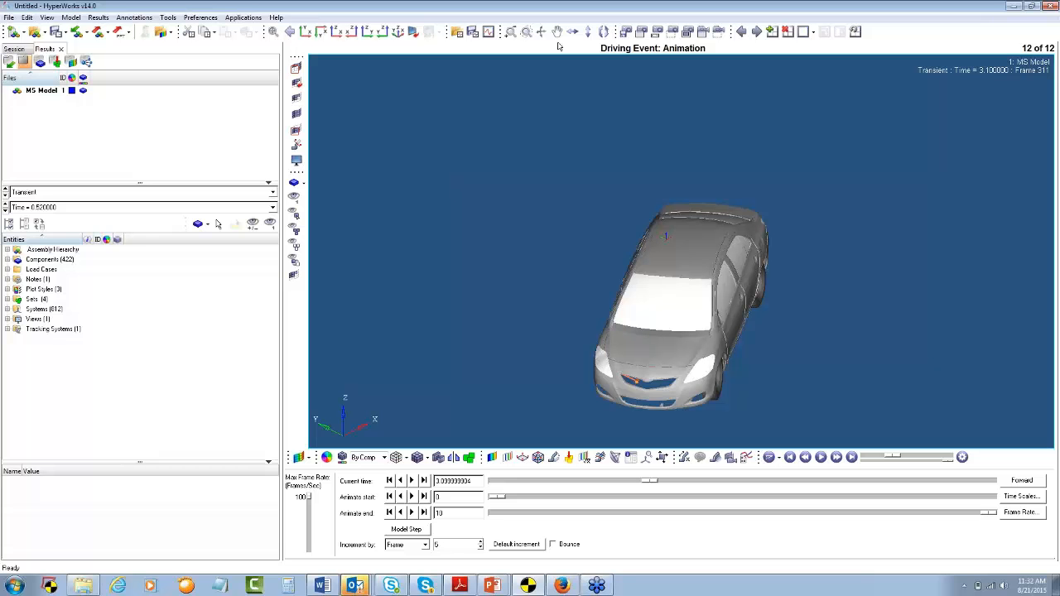
# Step: Review the report plots in reverse order from the tire kinematic states back to the vehicle CG acceleration page
pyautogui.click(741, 35)
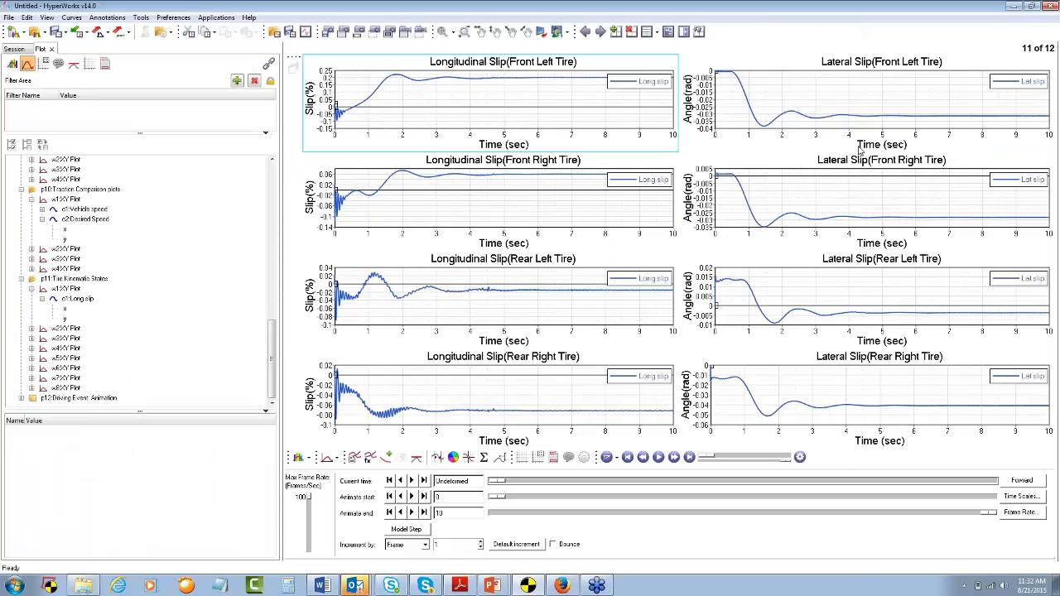
pyautogui.click(585, 31)
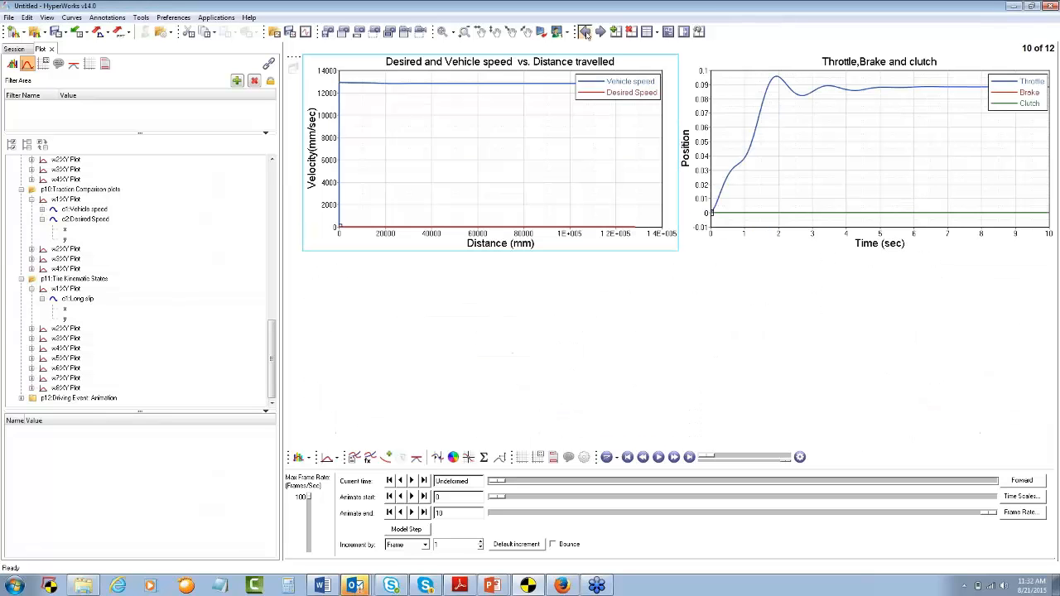
pyautogui.click(585, 31)
pyautogui.click(586, 32)
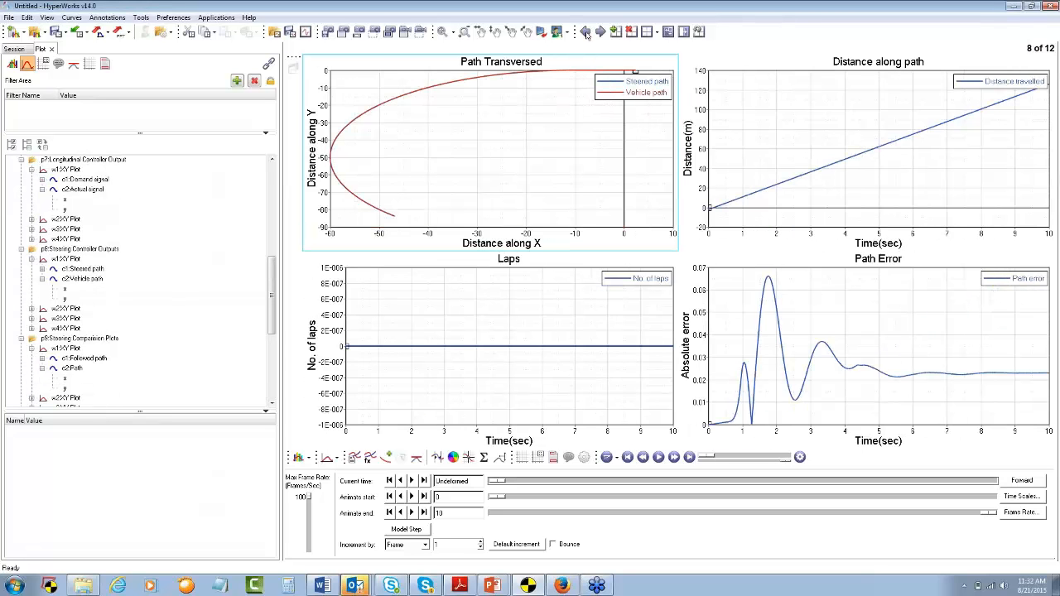
pyautogui.click(585, 31)
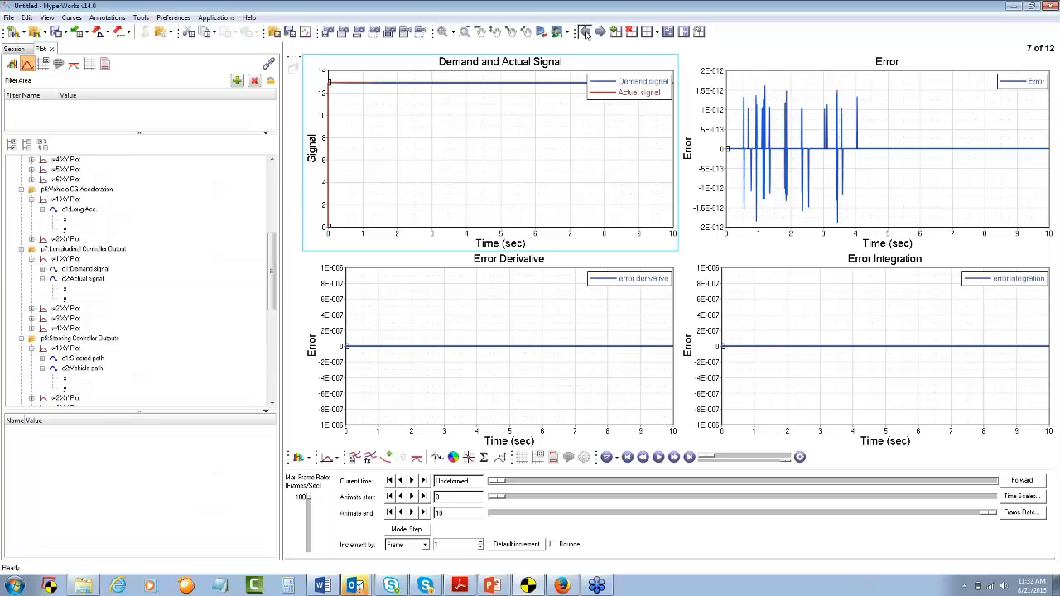
pyautogui.click(585, 31)
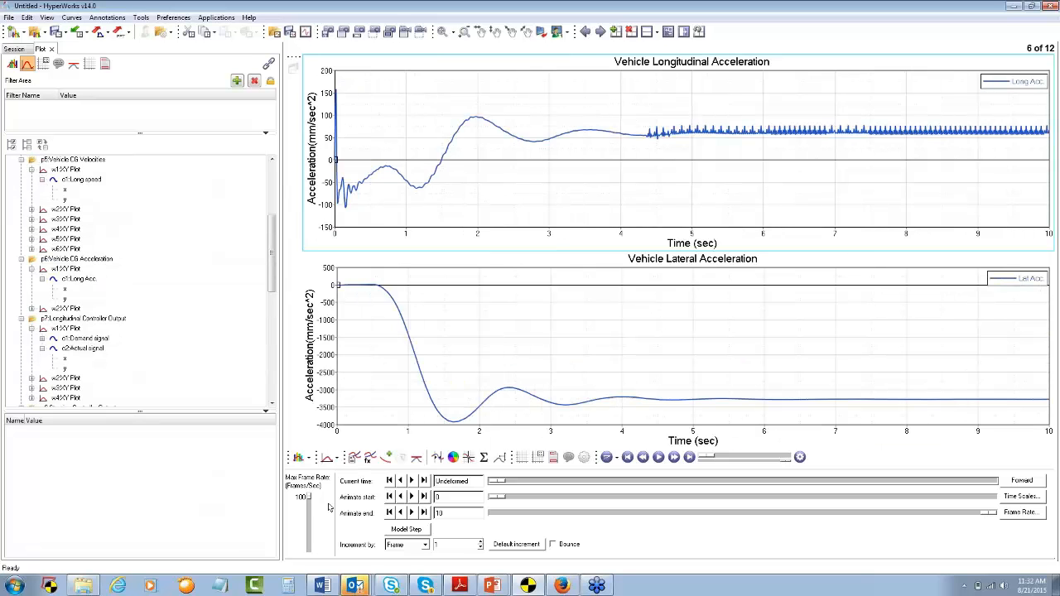
# Step: Load test_full_cr.plt from the test folder as the data file for building plot curves
pyautogui.click(354, 457)
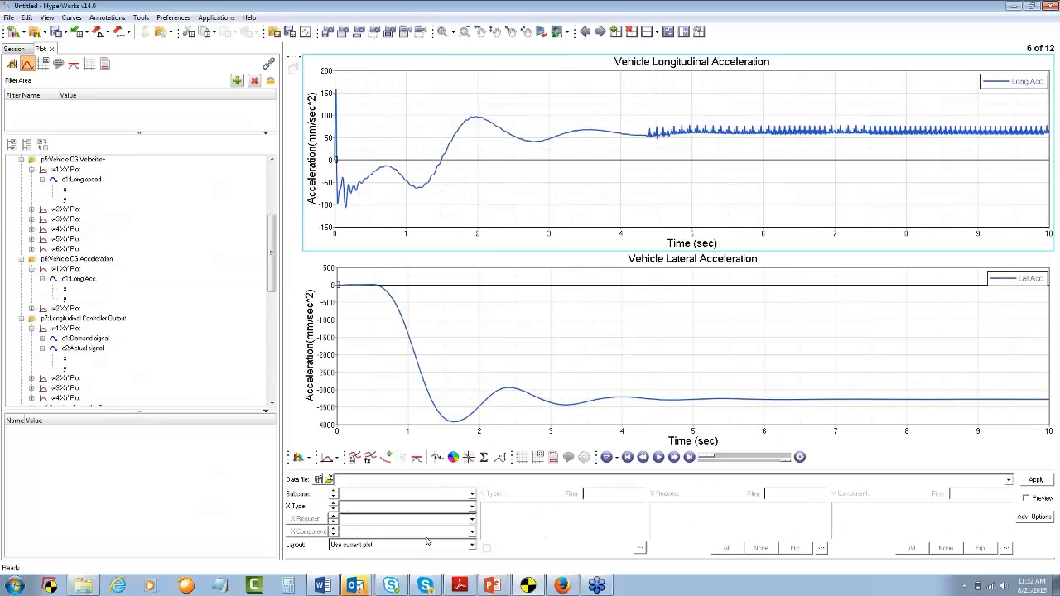
pyautogui.click(328, 480)
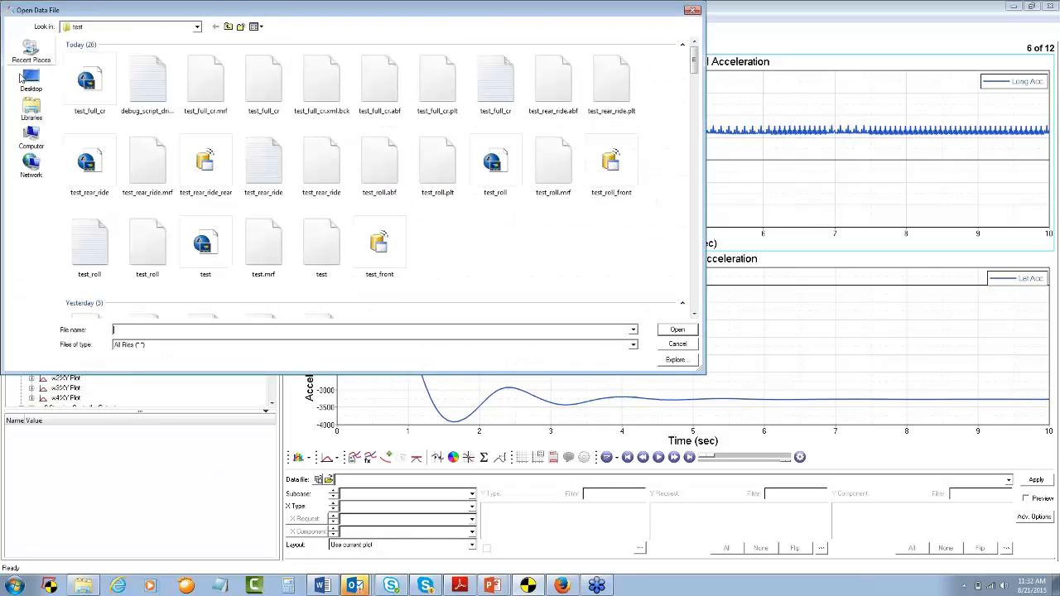
pyautogui.click(271, 92)
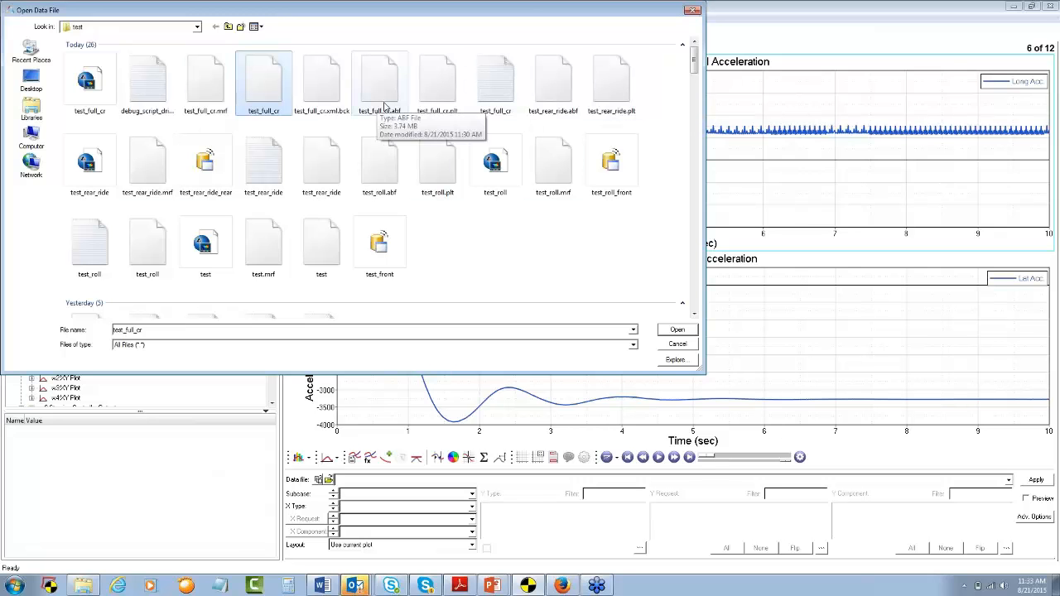
pyautogui.click(437, 83)
pyautogui.click(677, 344)
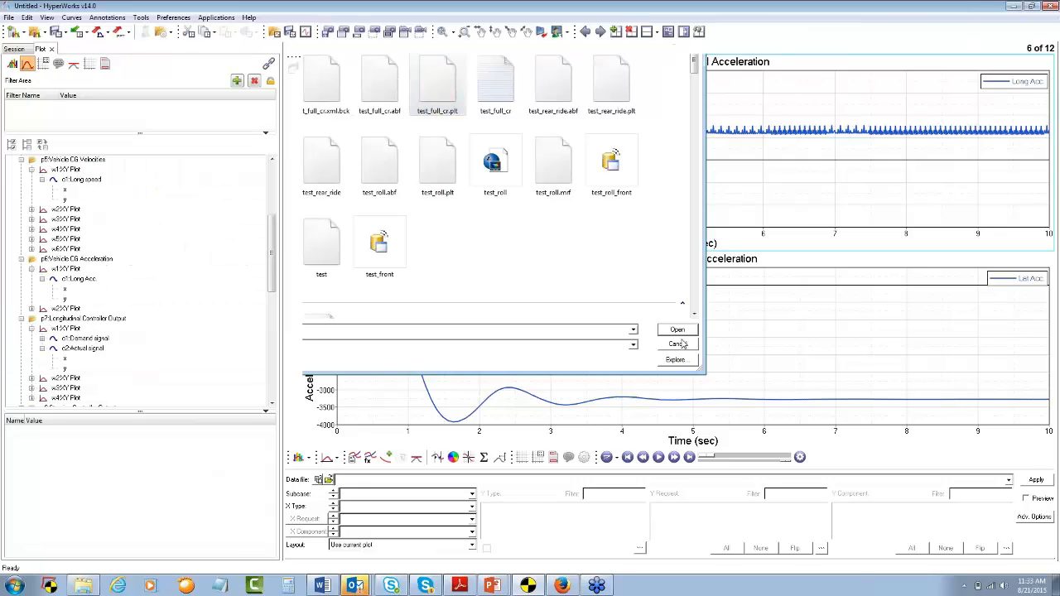
# Step: Select the User Defined Y type and examine its requests, from the vehicle CG displacements to the driver requests
pyautogui.click(505, 527)
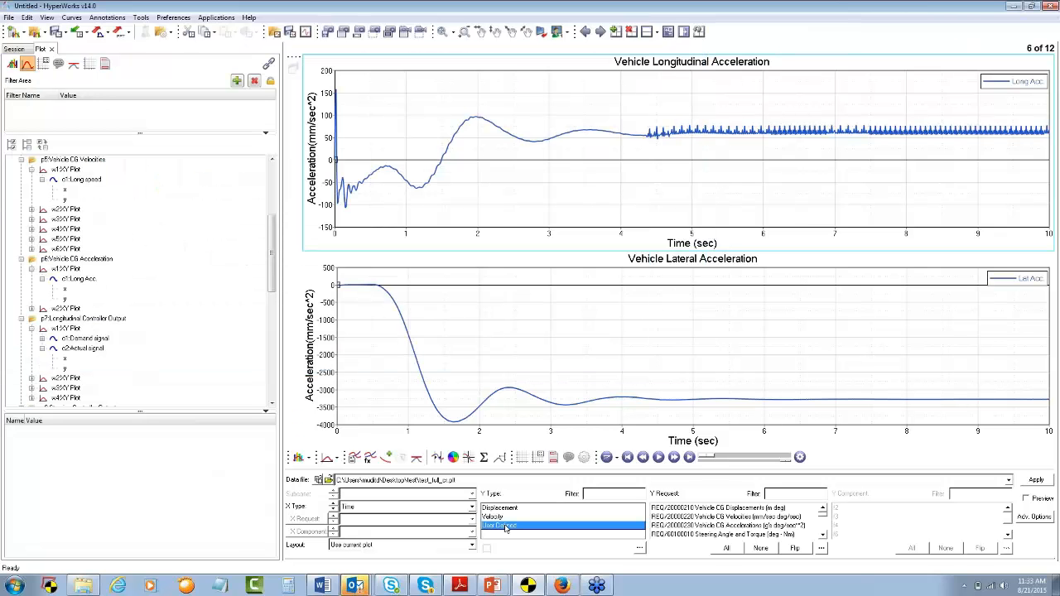
pyautogui.scroll(-5, 729, 520)
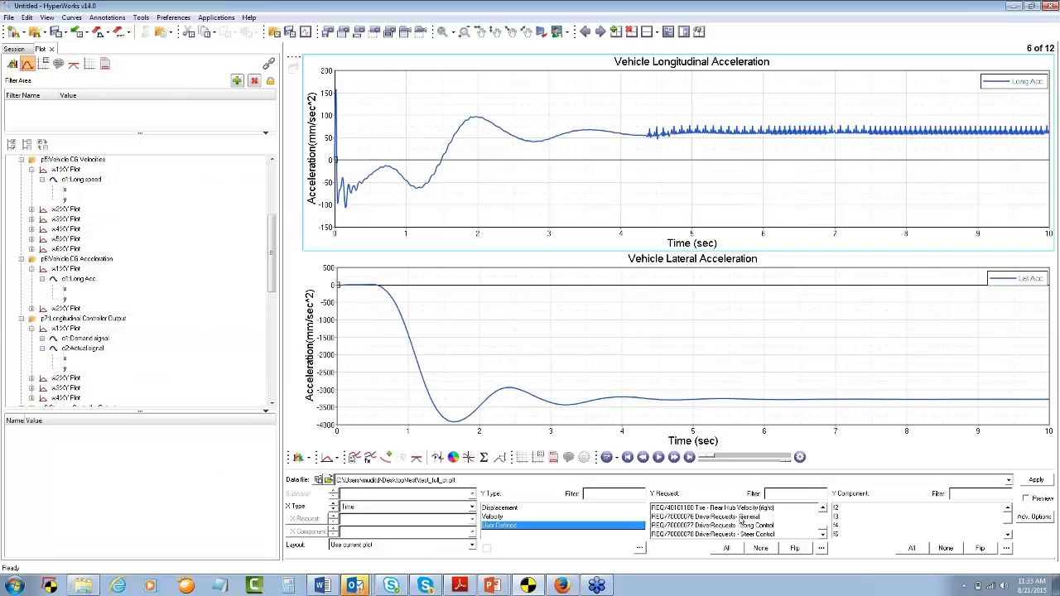
pyautogui.scroll(8, 742, 520)
pyautogui.scroll(-2, 746, 516)
pyautogui.scroll(2, 754, 512)
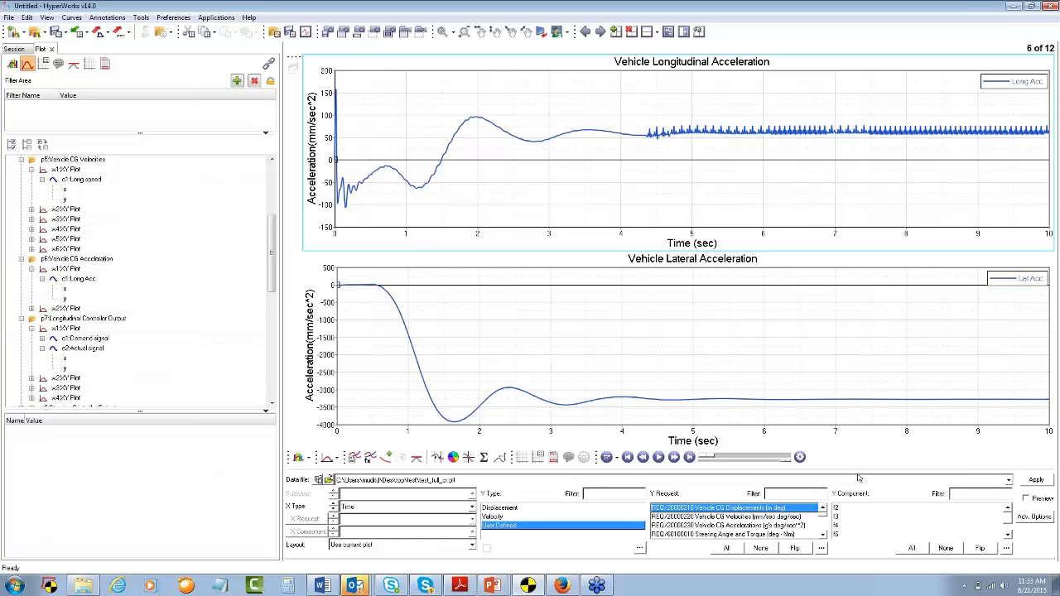
pyautogui.scroll(-8, 743, 520)
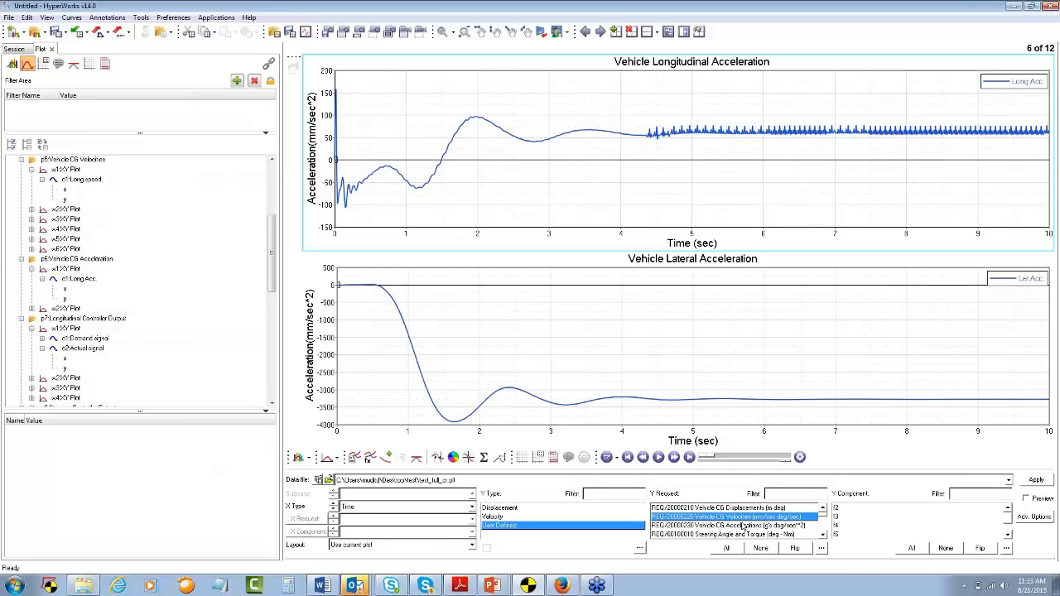
pyautogui.scroll(-5, 744, 525)
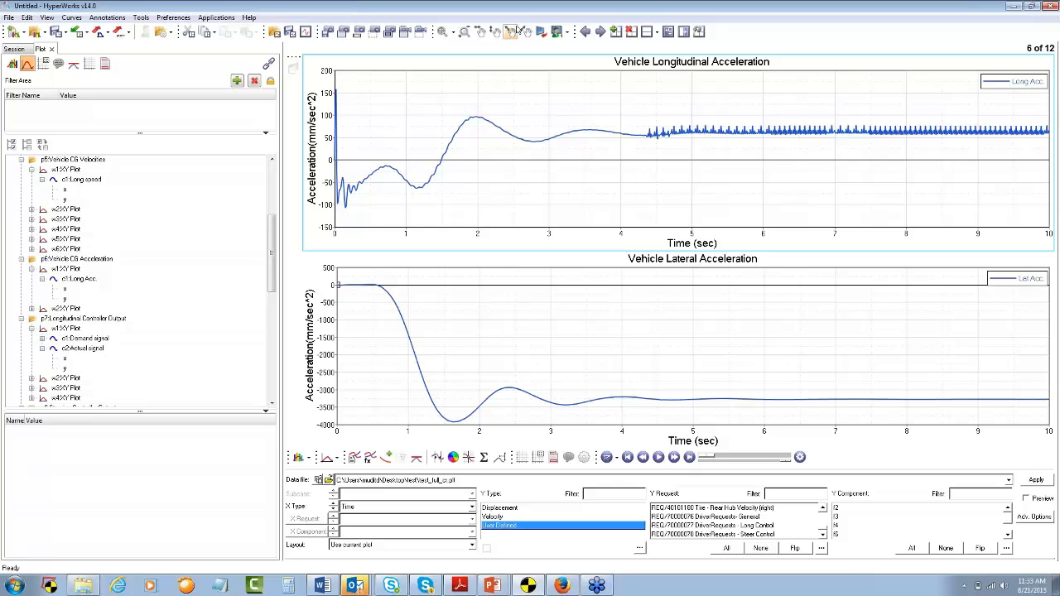
# Step: Go back through the report pages from the vehicle CG acceleration plots to the full vehicle model on page 1
pyautogui.click(583, 33)
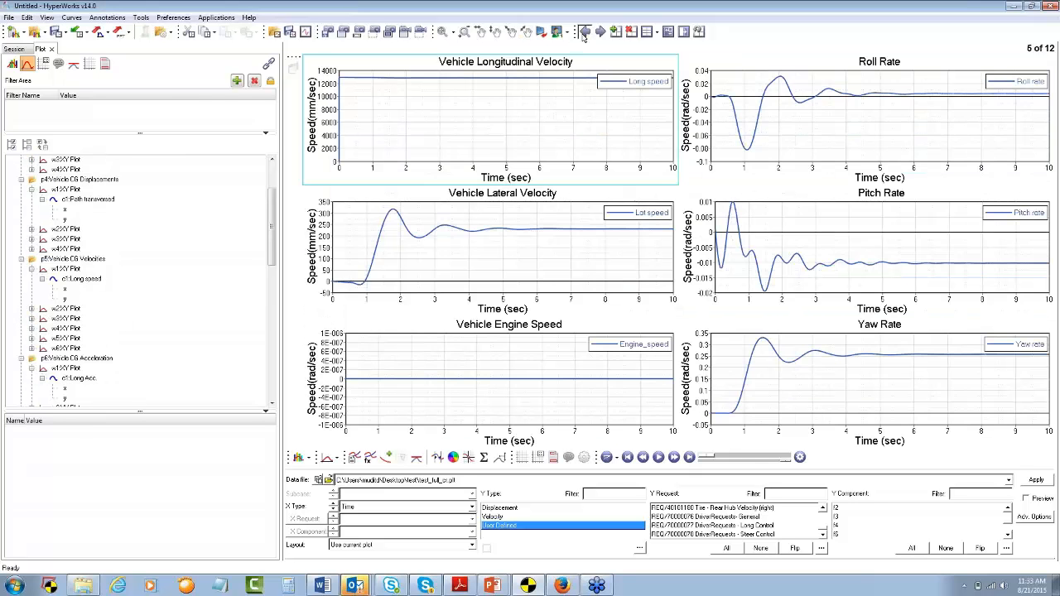
pyautogui.click(583, 33)
pyautogui.click(583, 33)
pyautogui.click(583, 33)
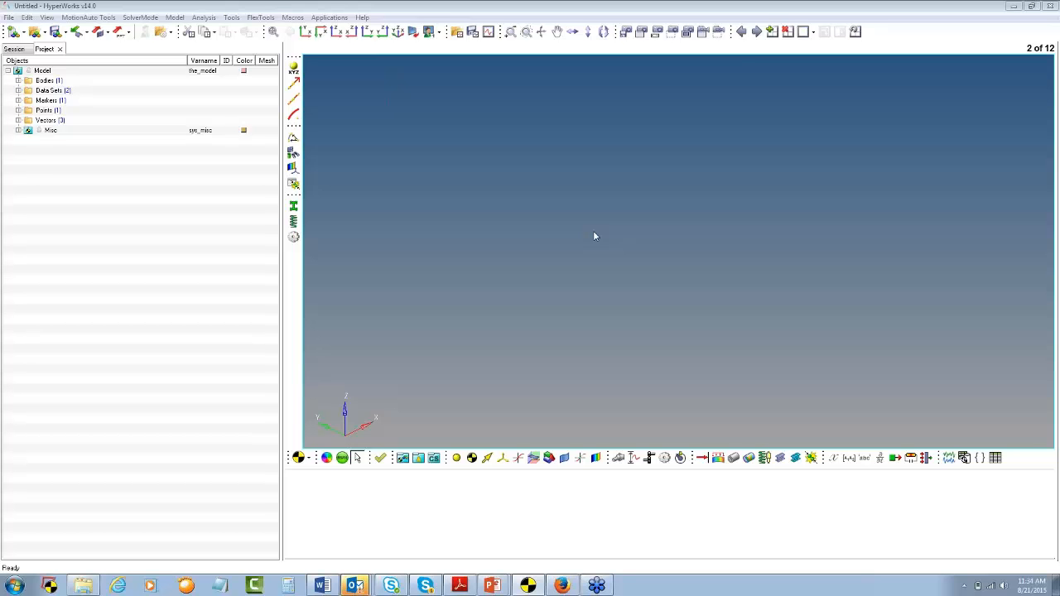
pyautogui.click(741, 34)
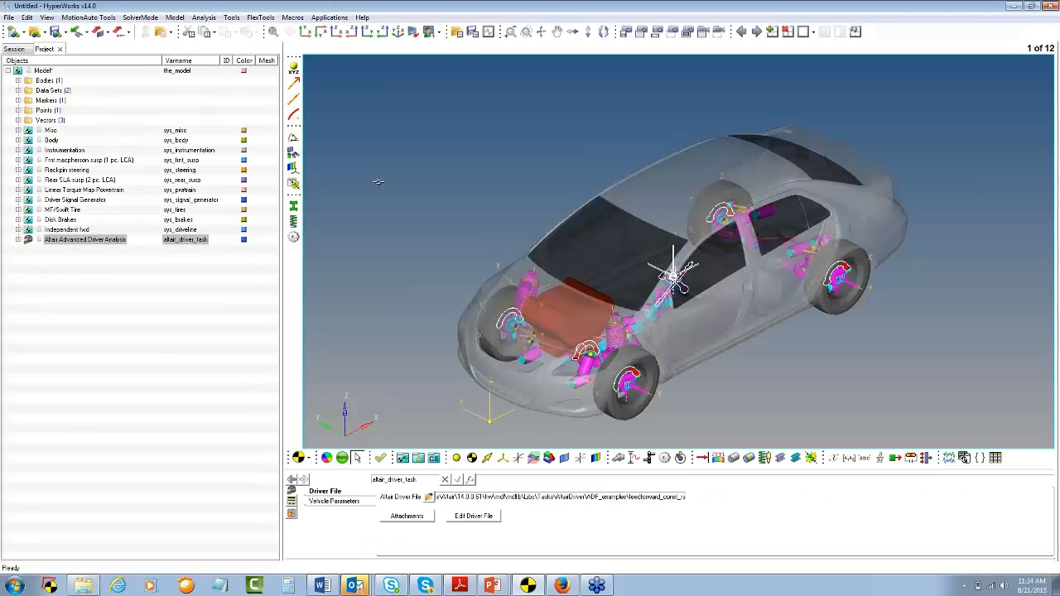
pyautogui.click(362, 18)
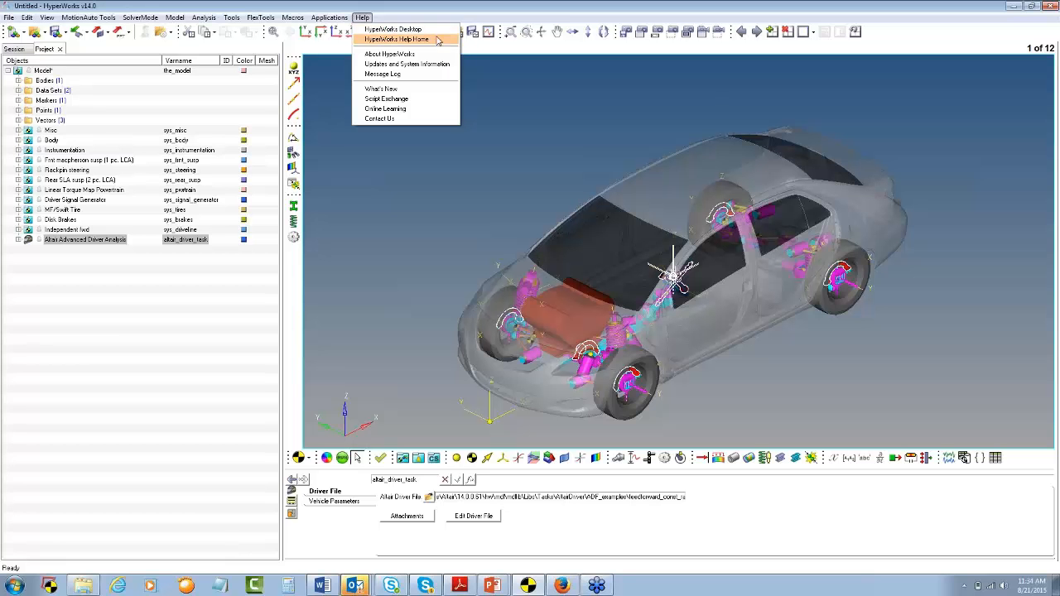
pyautogui.click(641, 120)
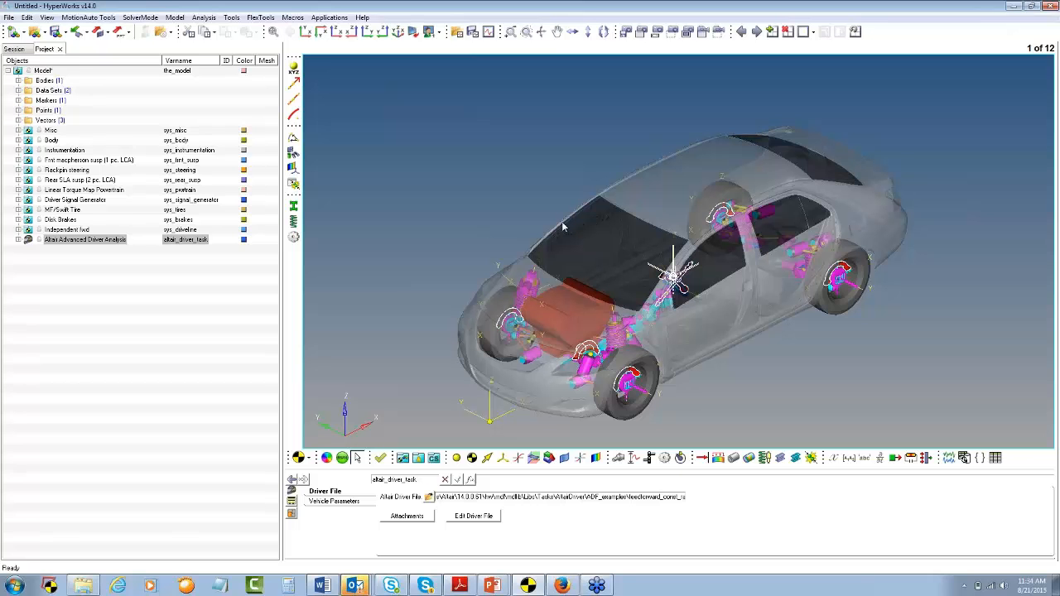